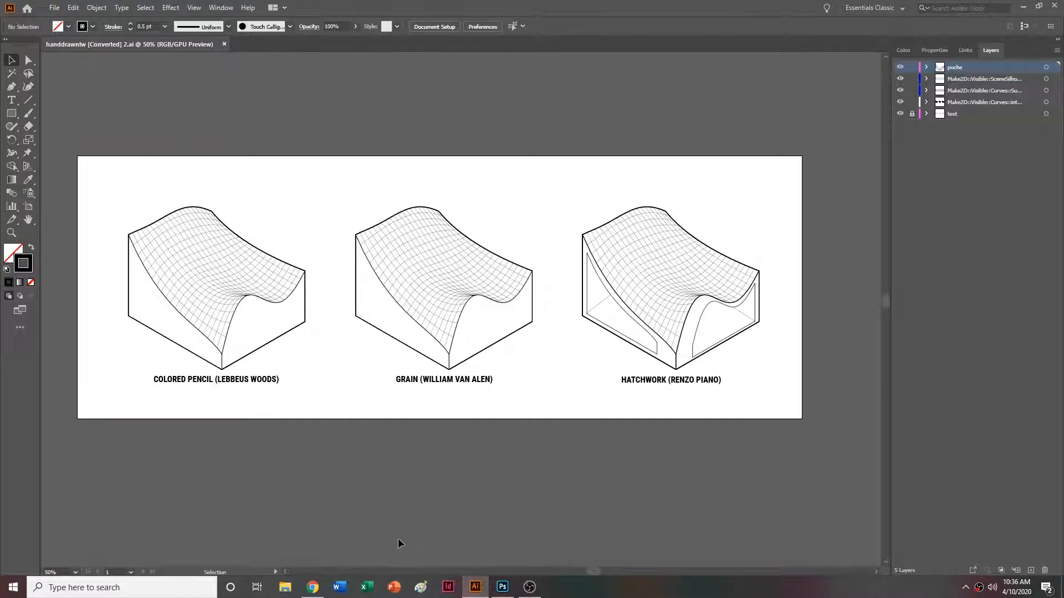
Switch to Chrome and examine the Lebbeus Woods, Renzo Piano and William Van Alen reference drawings and the colored pencil and grain shader brush pages.
left_click(313, 587)
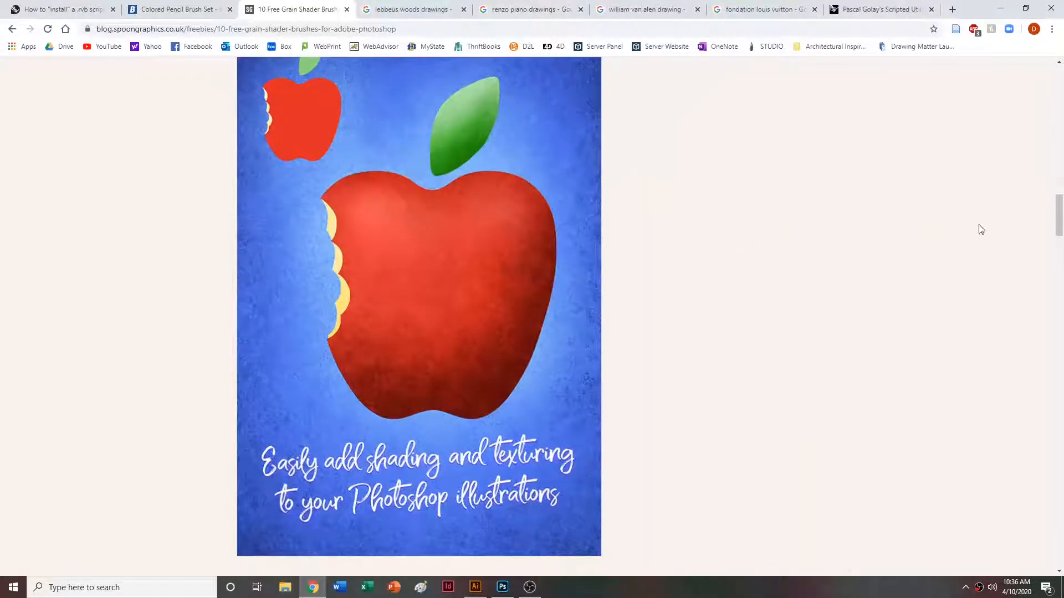
mouse_move(1060, 228)
left_mouse_down()
mouse_move(1059, 241)
mouse_move(1060, 229)
left_mouse_up()
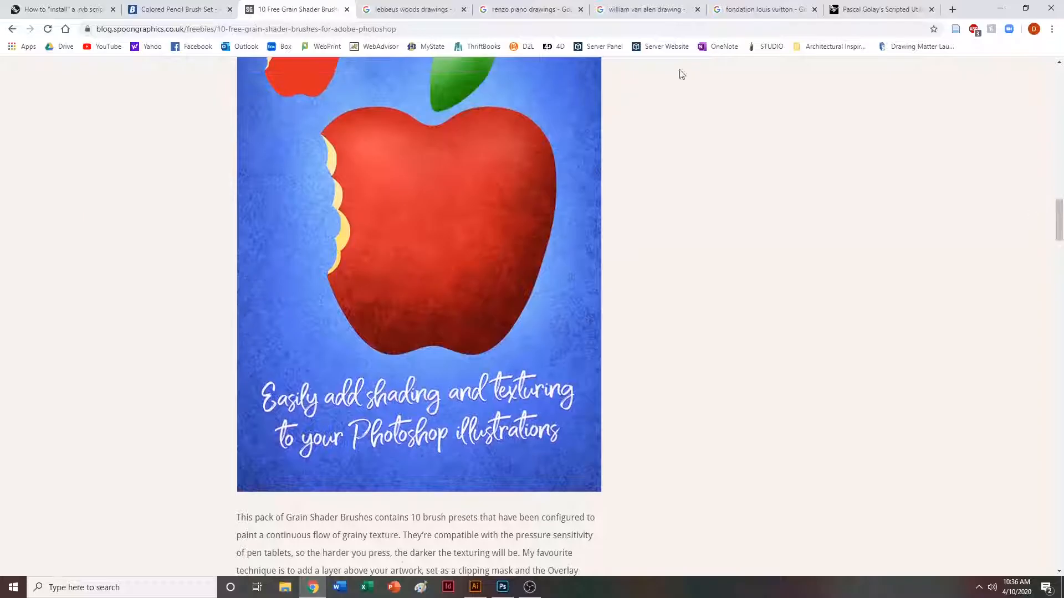
left_click(370, 9)
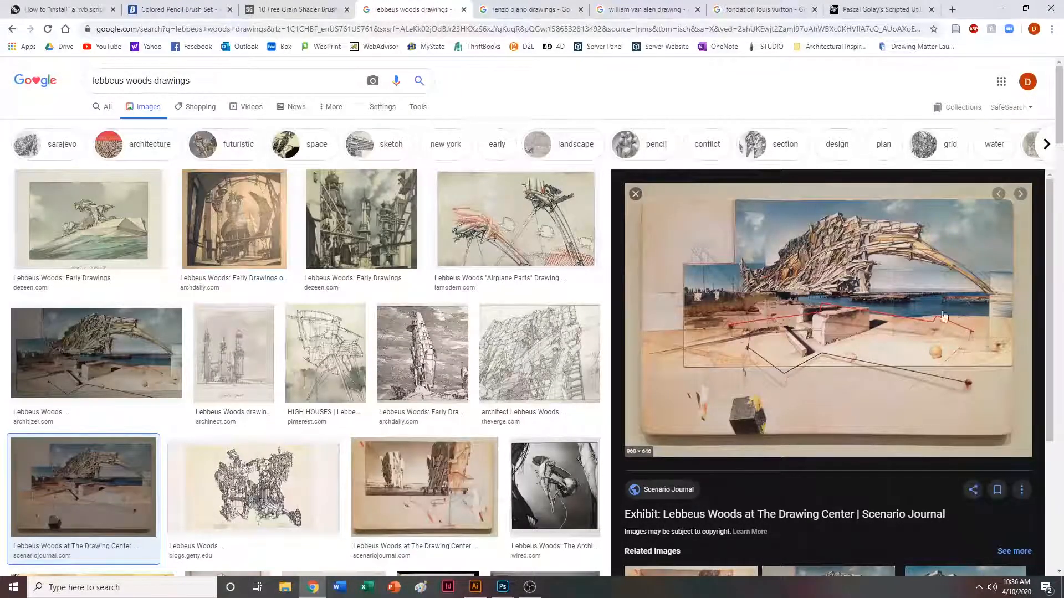
left_click(532, 9)
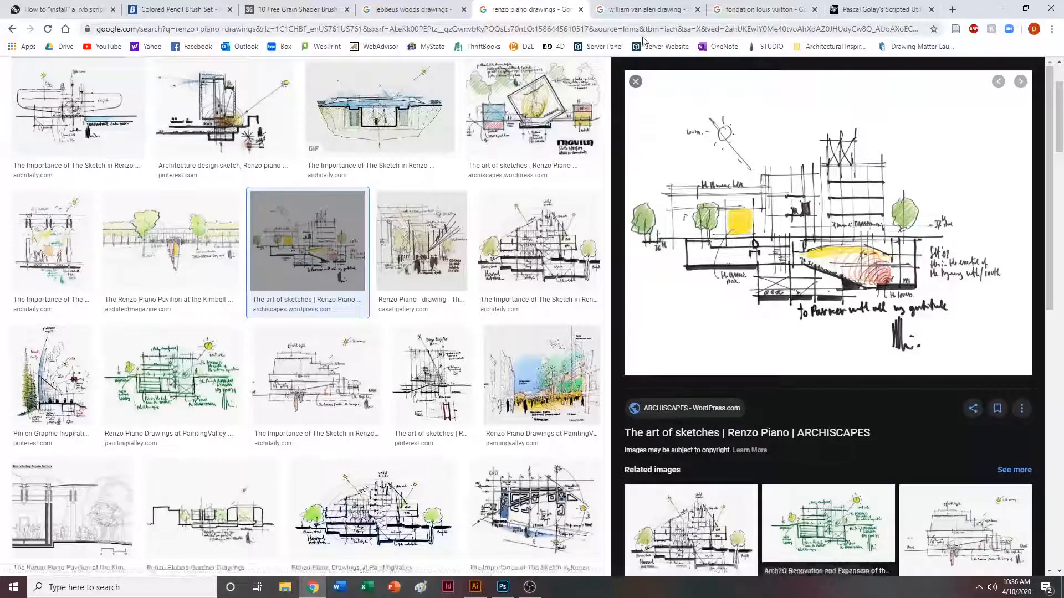
left_click(631, 11)
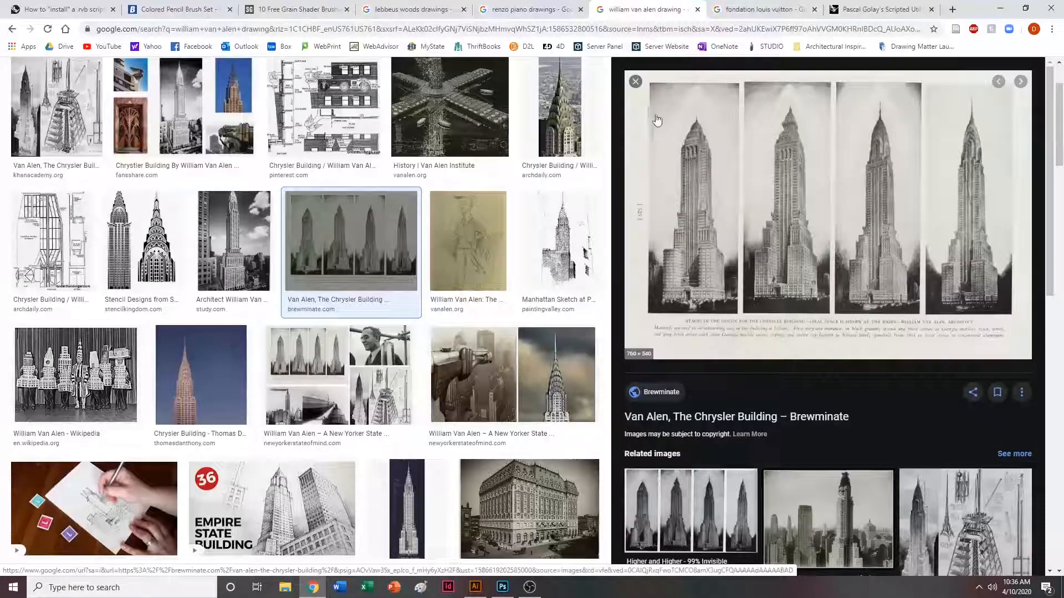
left_click(424, 11)
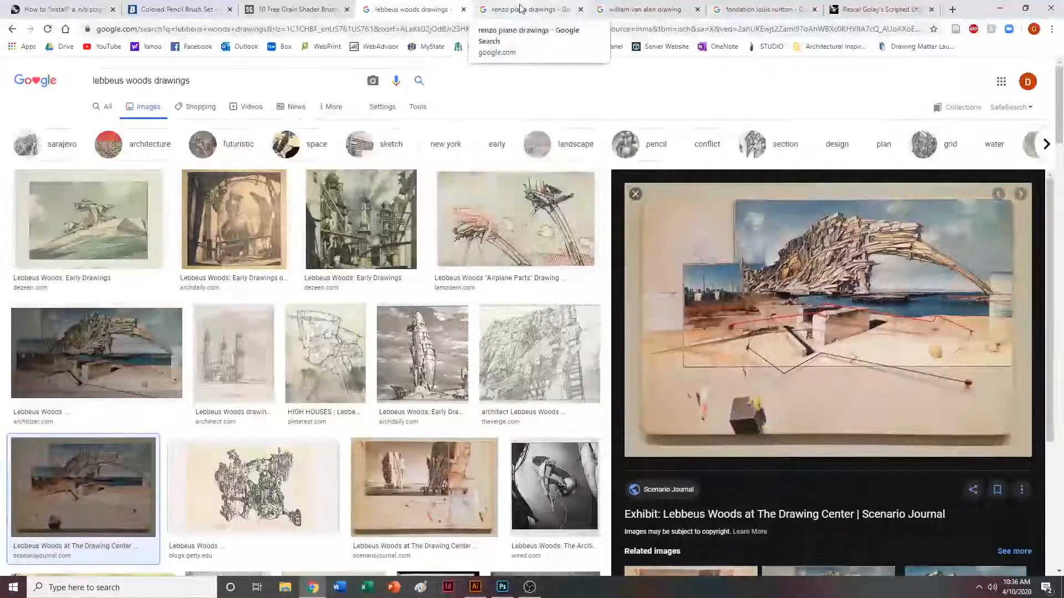
left_click(520, 9)
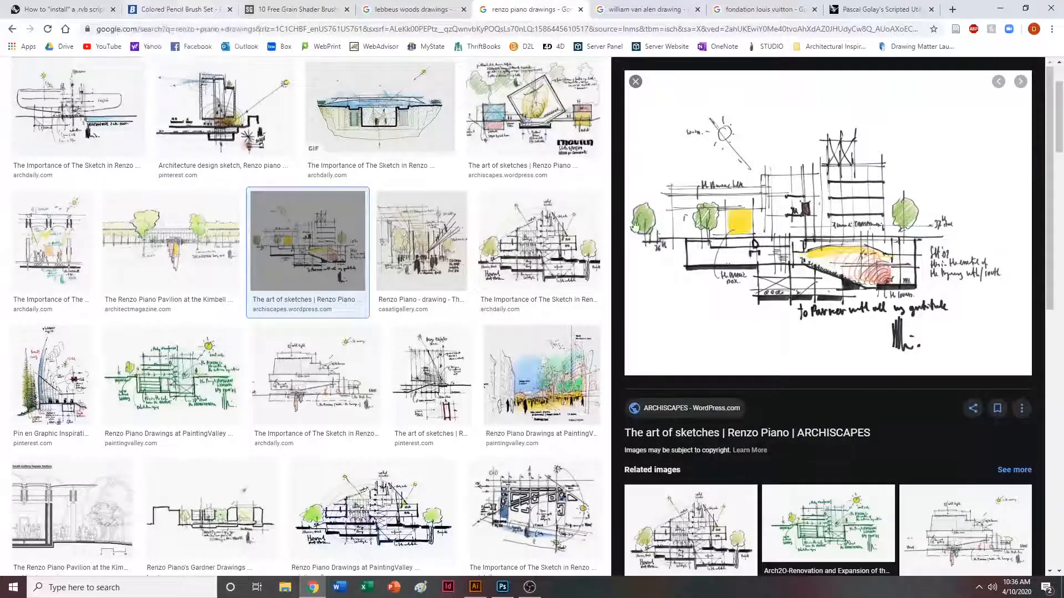
left_click(212, 10)
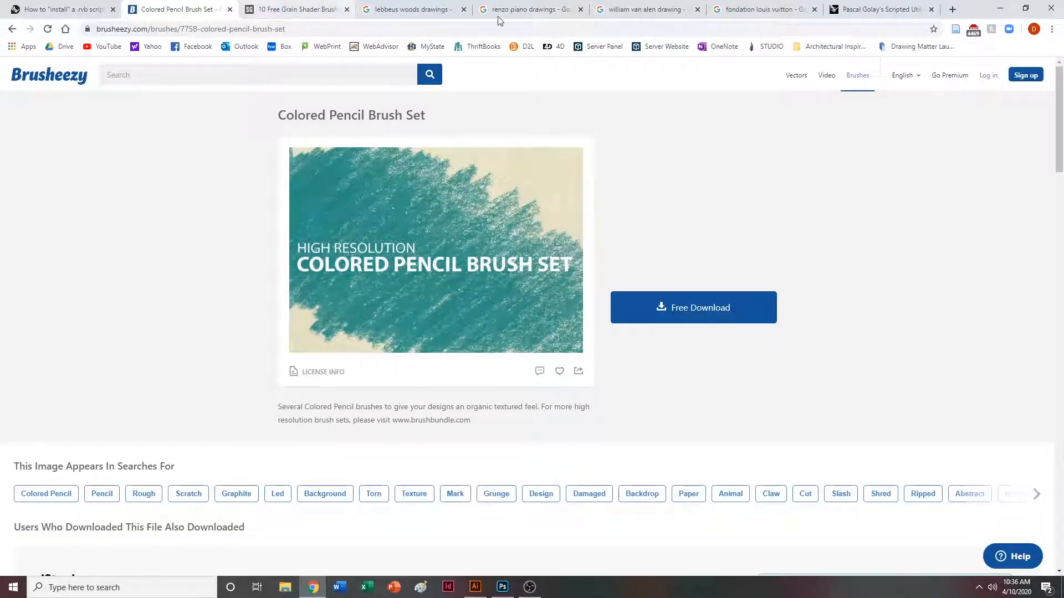
left_click(280, 8)
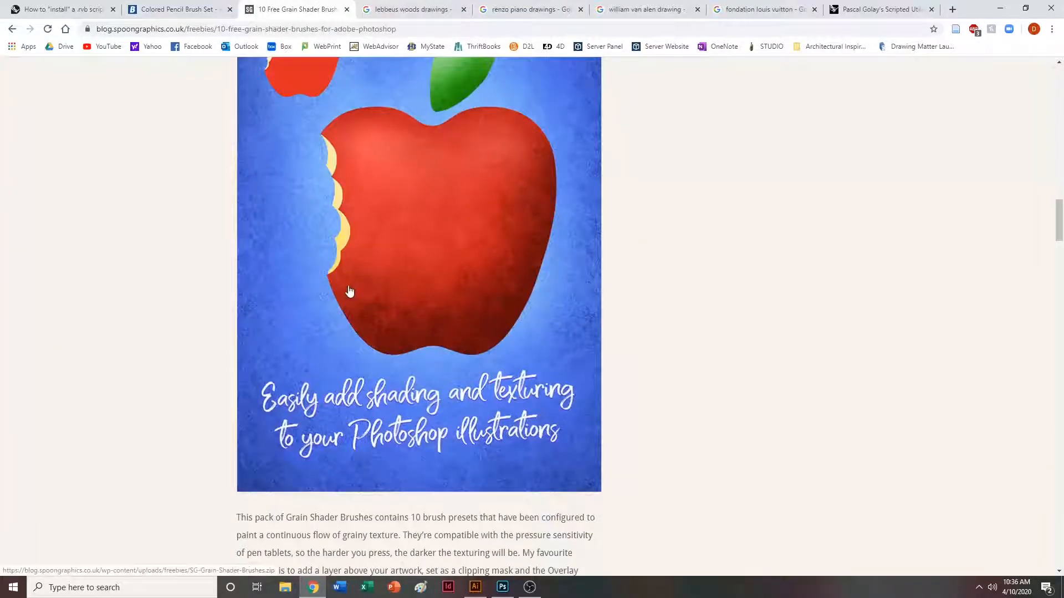
scroll(527, 273, "down", 6)
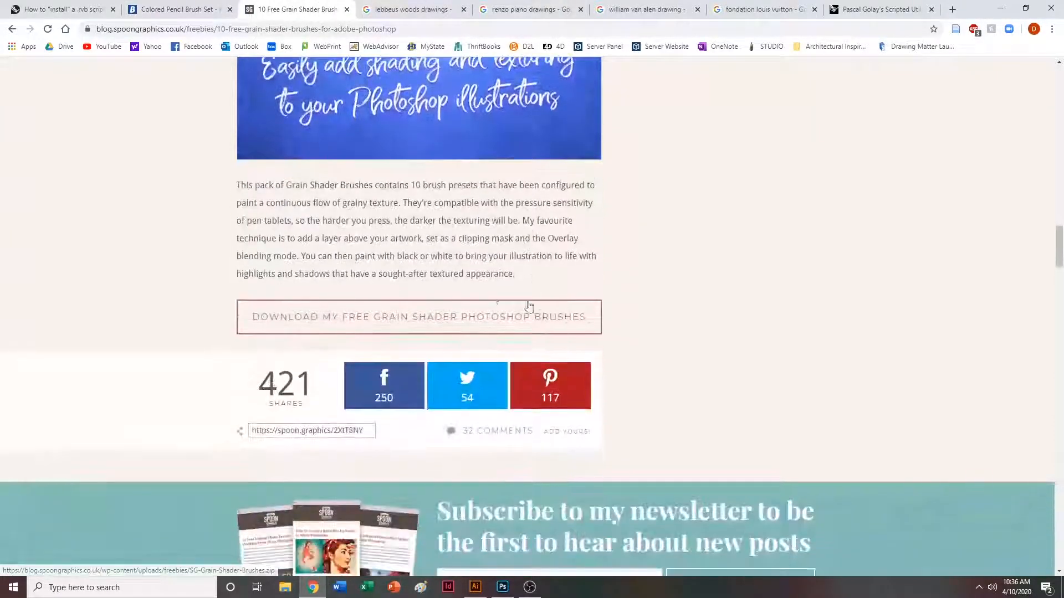
Download the free Colored Pencil Brush Set from Brusheezy and show the downloaded zip in its folder.
left_click(177, 8)
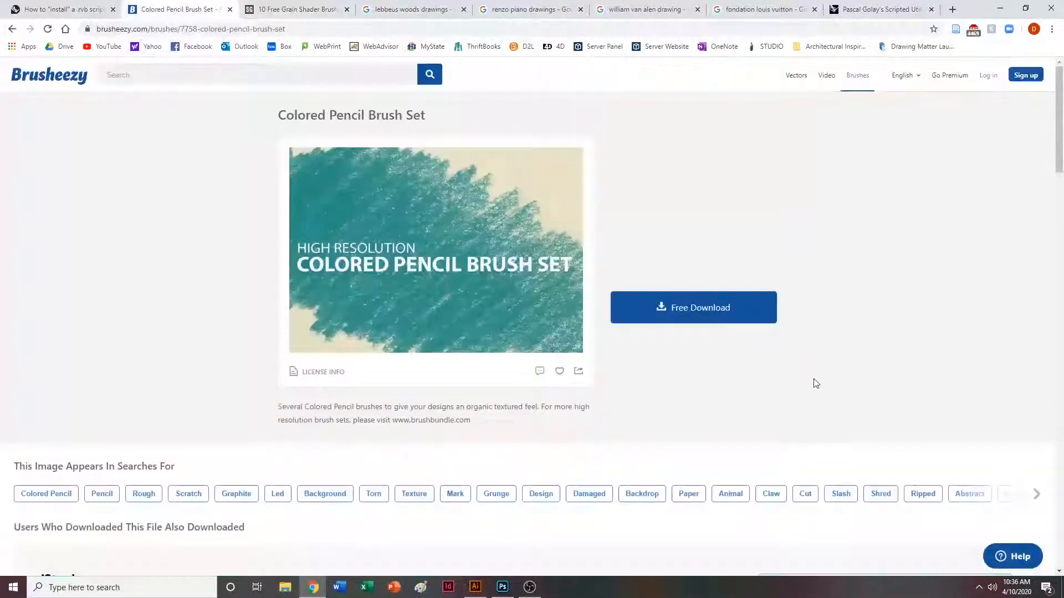
left_click(736, 321)
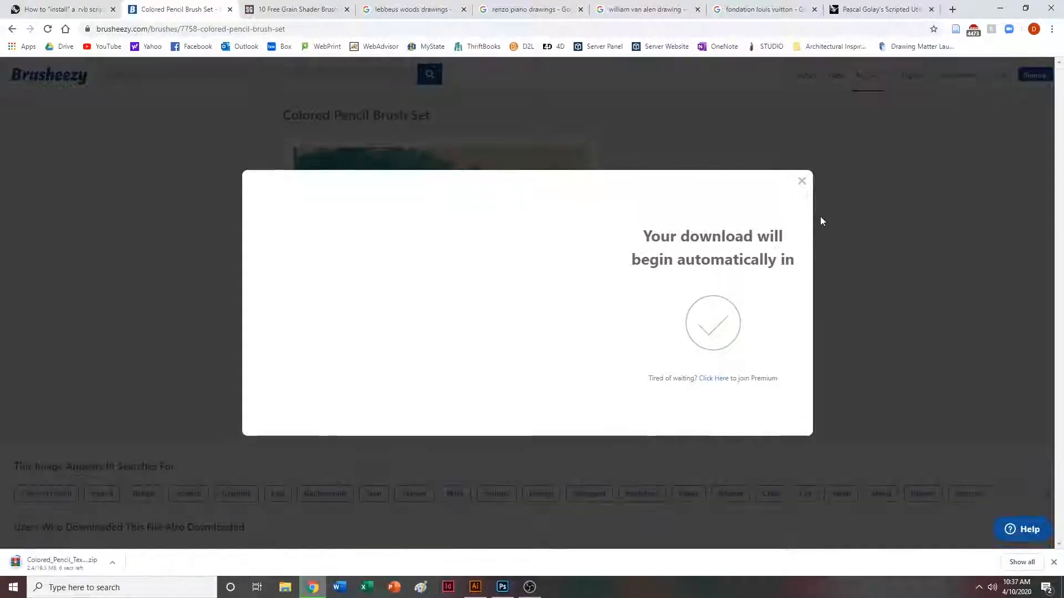
left_click(803, 182)
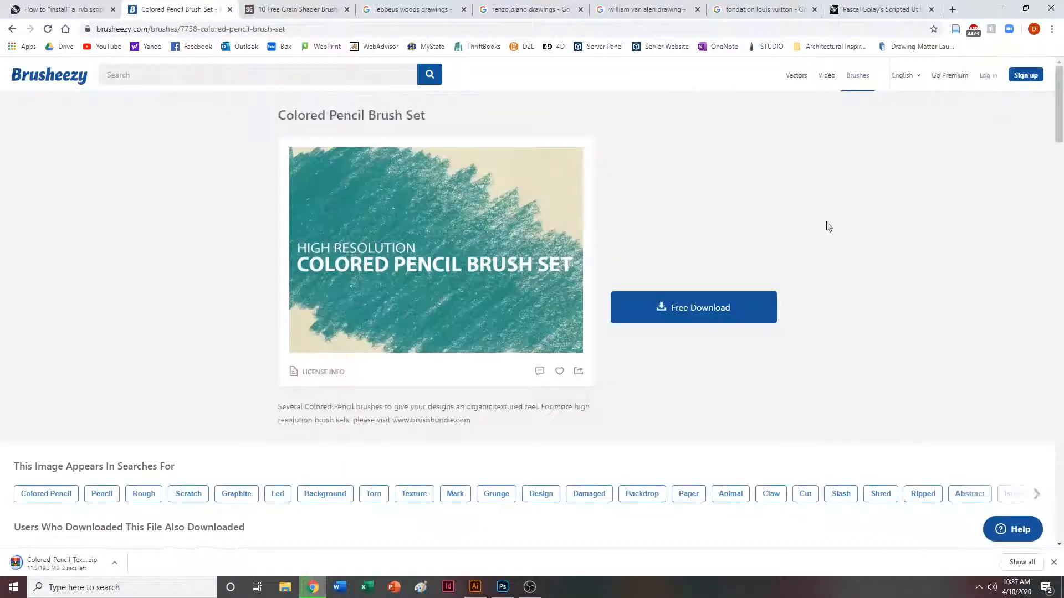
left_click(114, 564)
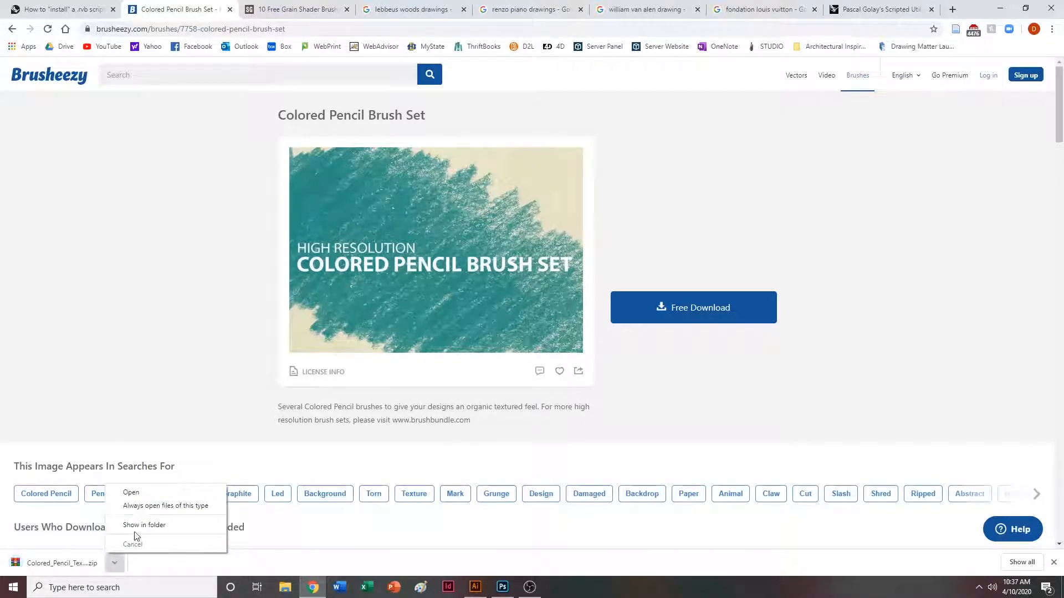
left_click(134, 529)
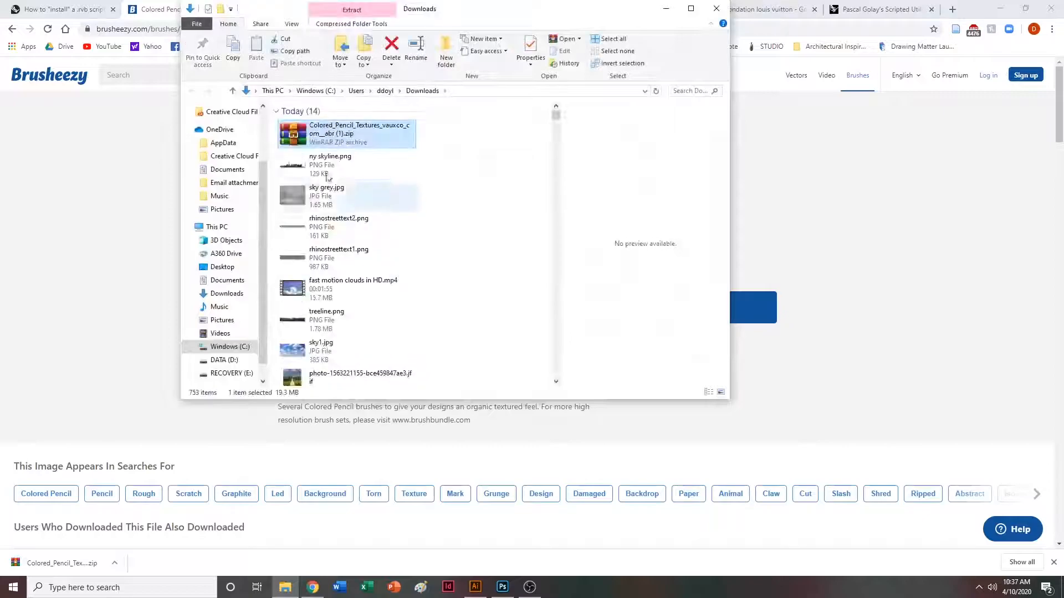
Extract the Colored_Pencil_Textures zip with WinRAR into its own folder inside Downloads.
right_click(346, 135)
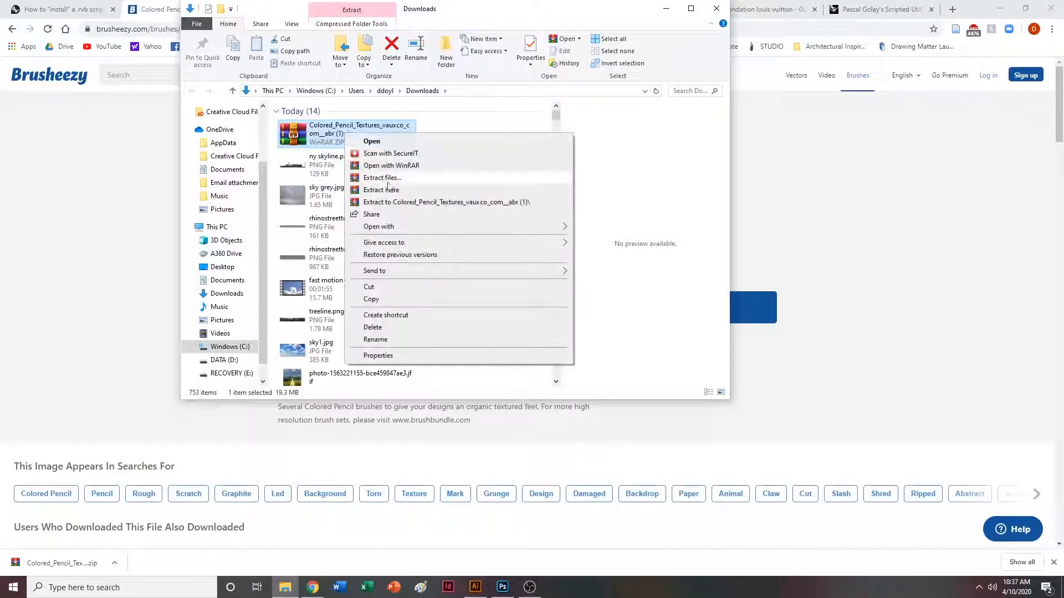
mouse_move(411, 227)
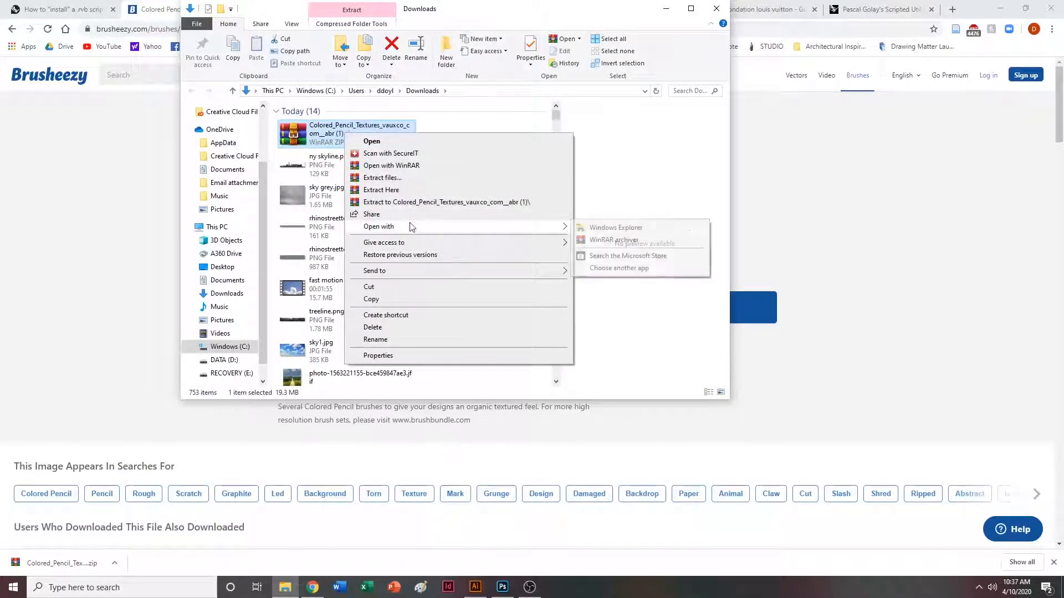
left_click(393, 178)
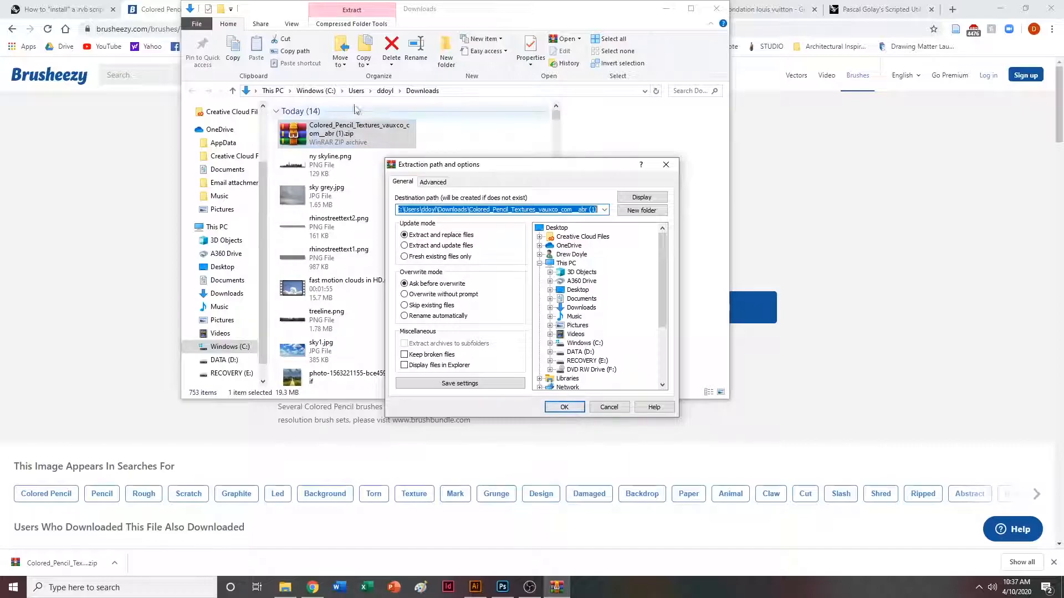
left_click(570, 410)
Open the extracted Colored_Pencil_Textures folder and load Colored Pencil Textures (vauxco.com).abr with Adobe Photoshop 2020.
scroll(443, 316, "down", 5)
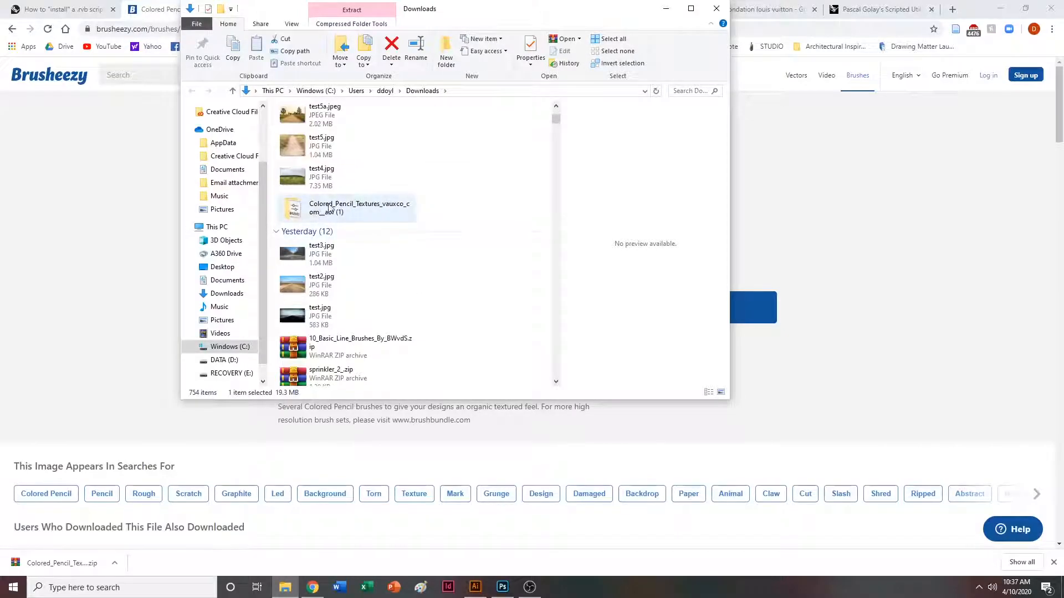
double_click(363, 209)
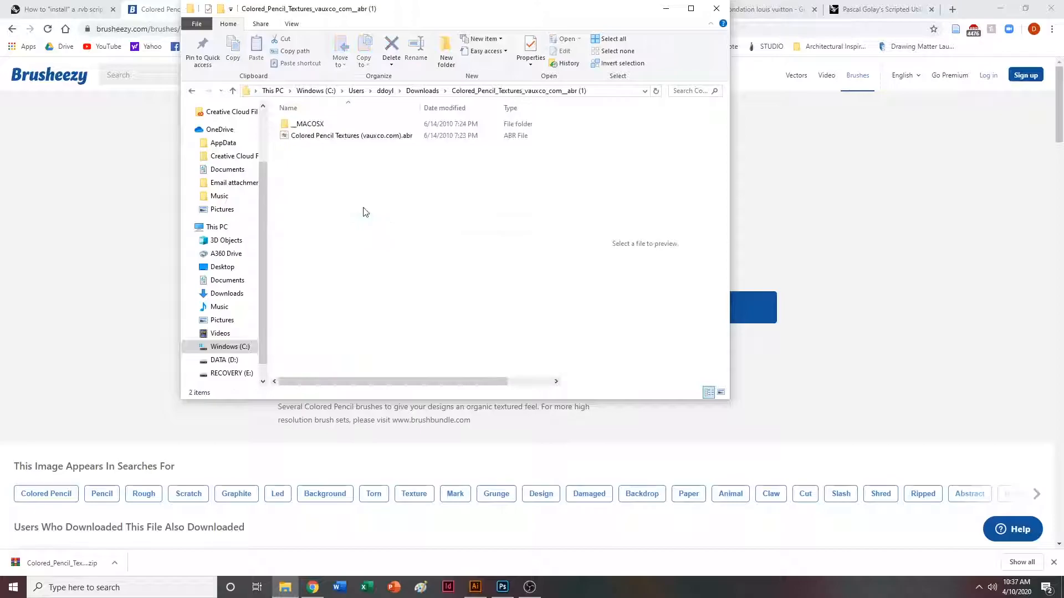
left_click(413, 138)
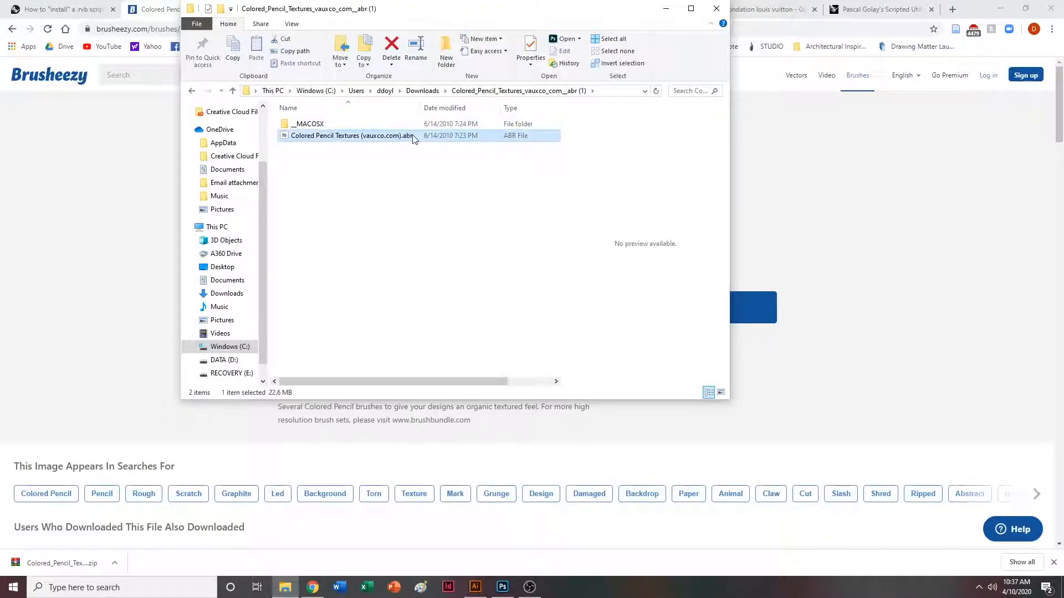
right_click(361, 142)
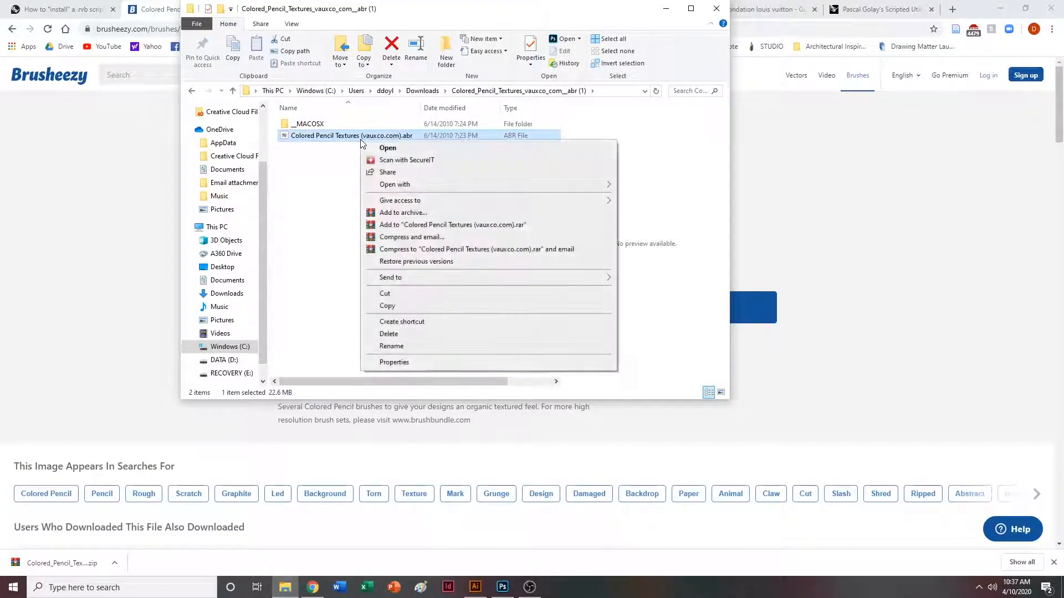
mouse_move(398, 185)
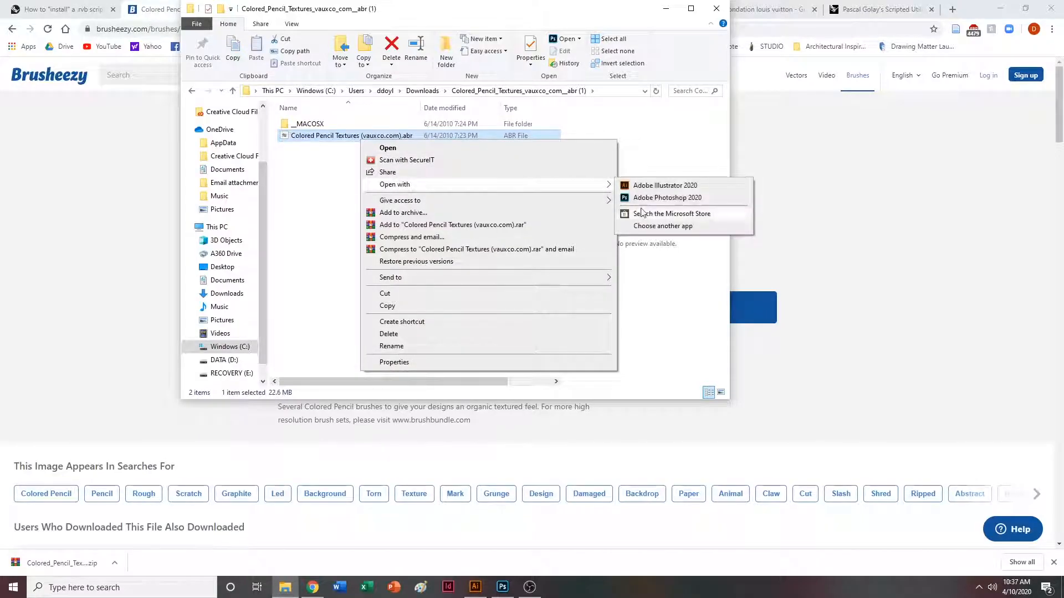
left_click(662, 200)
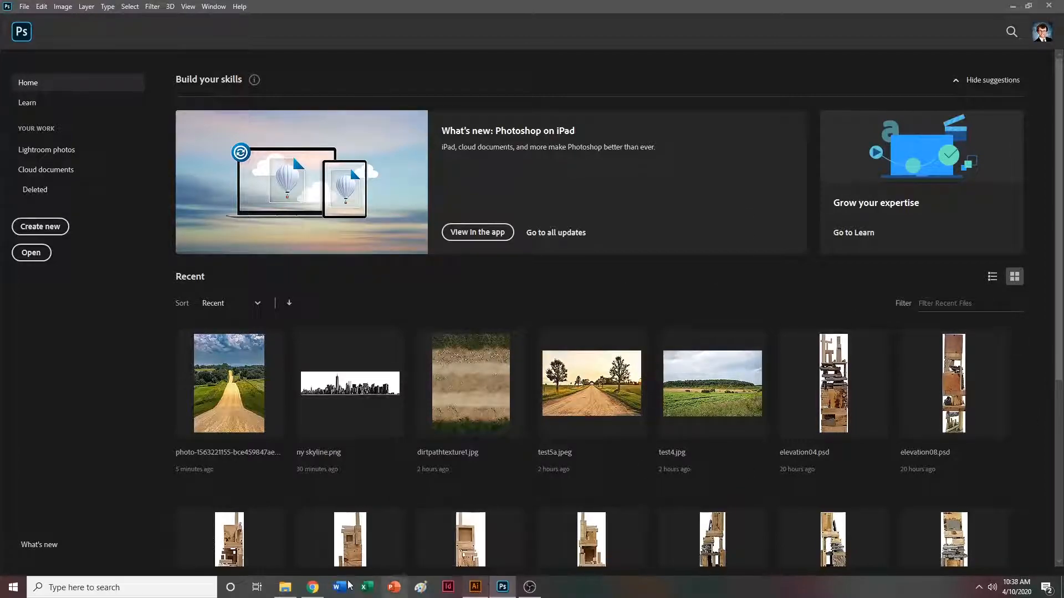
Switch back to Chrome, download the free Grain Shader Photoshop brushes from Spoon Graphics and show the zip in its folder.
left_click(312, 586)
left_click(313, 8)
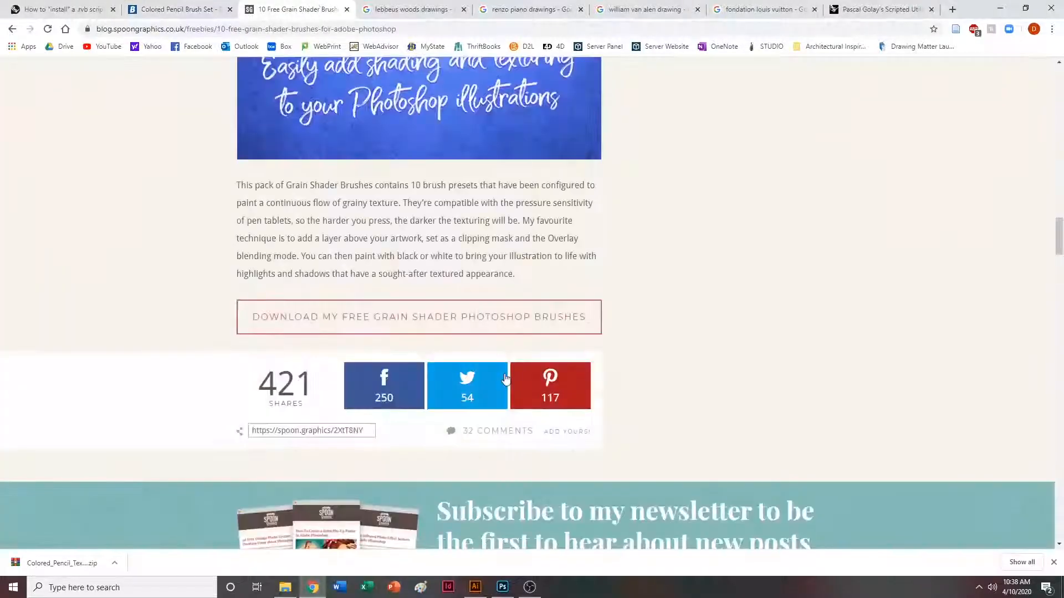
scroll(506, 336, "up", 5)
scroll(571, 171, "down", 5)
left_click(487, 326)
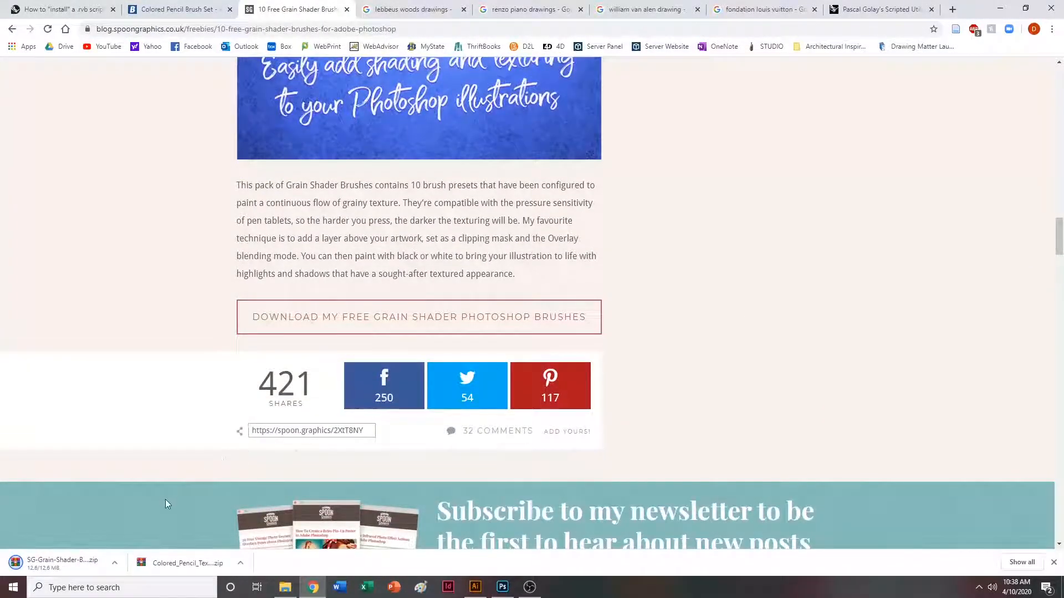
left_click(115, 564)
left_click(137, 526)
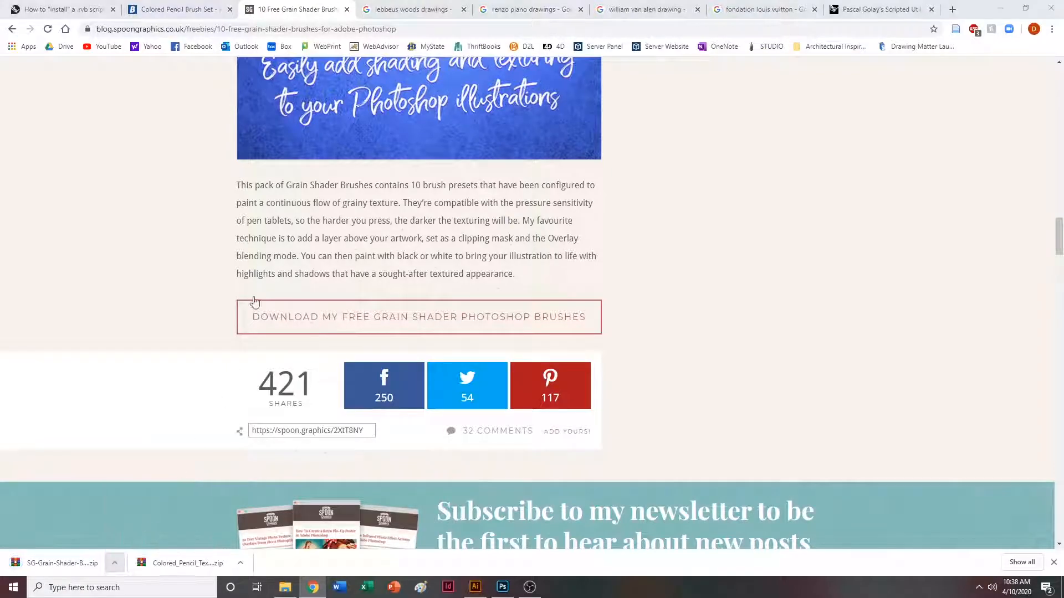
Extract the SG-Grain-Shader-Brushes zip with WinRAR into its own folder inside Downloads.
right_click(360, 151)
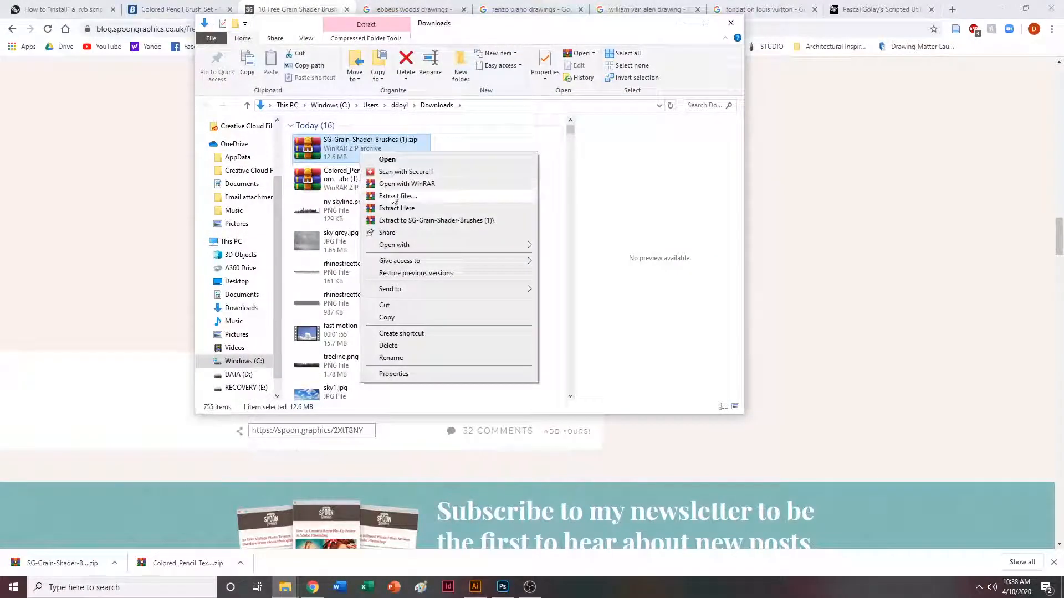
left_click(395, 196)
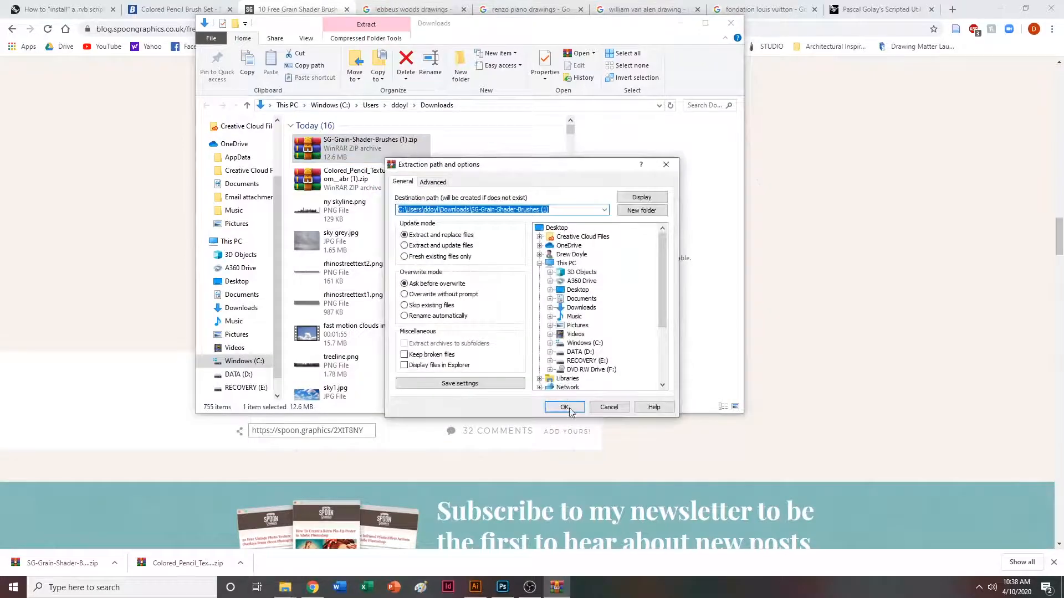
left_click(564, 407)
Load SG Grain Shader Brushes.abr from the extracted folder with Adobe Photoshop 2020, and switch back to the drawing in Illustrator.
scroll(497, 325, "down", 5)
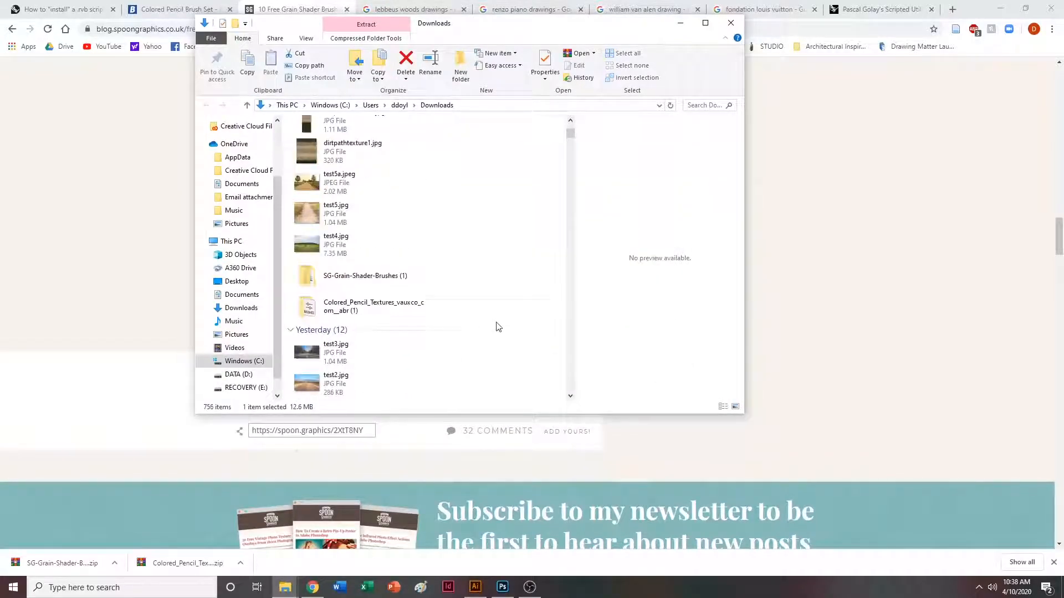
double_click(411, 276)
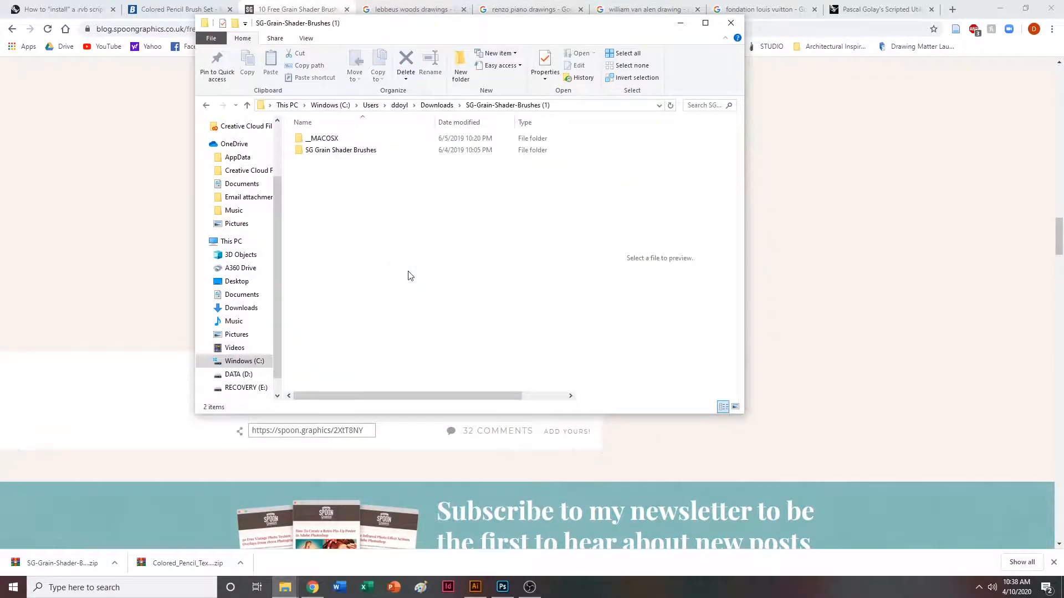
double_click(375, 156)
left_click(380, 138)
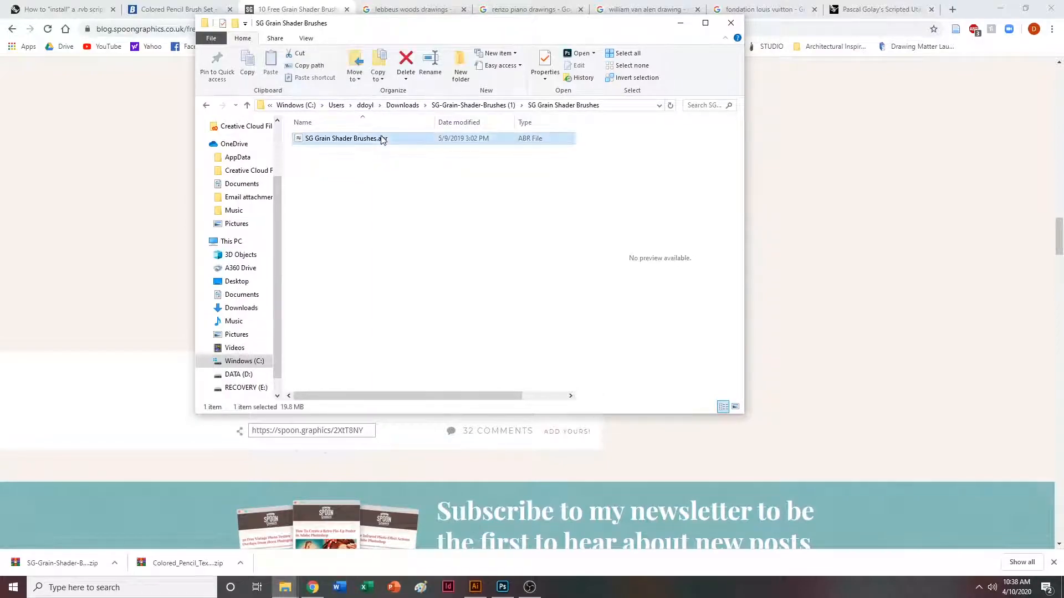
right_click(380, 138)
mouse_move(454, 182)
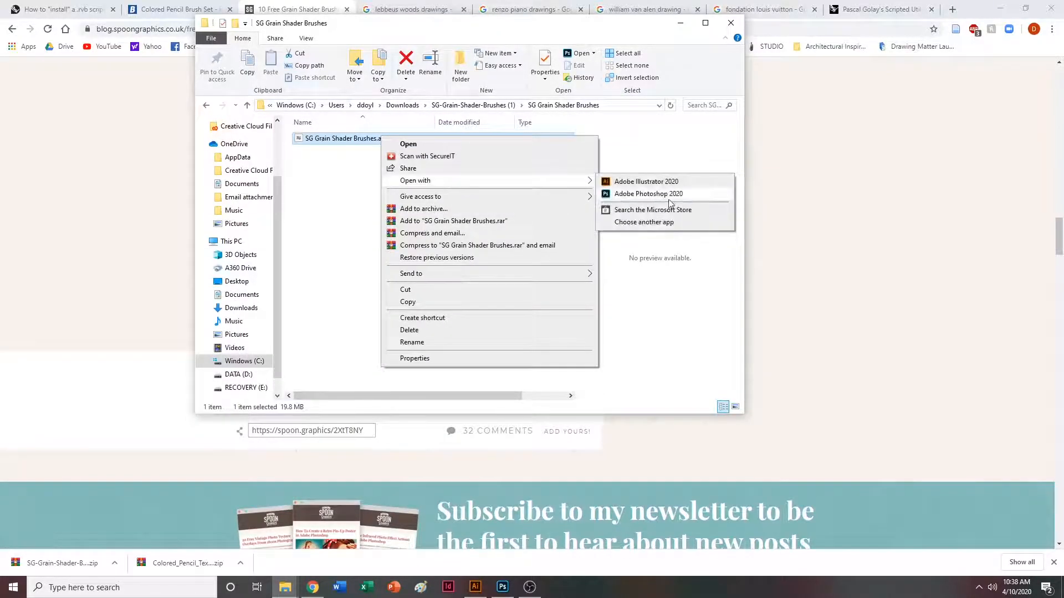
left_click(670, 196)
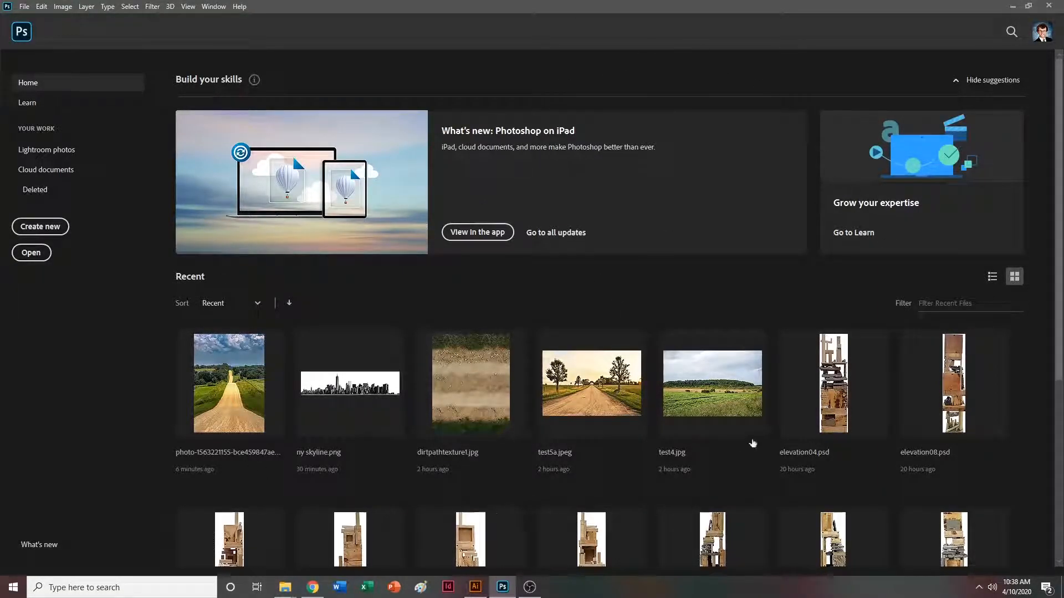
left_click(475, 586)
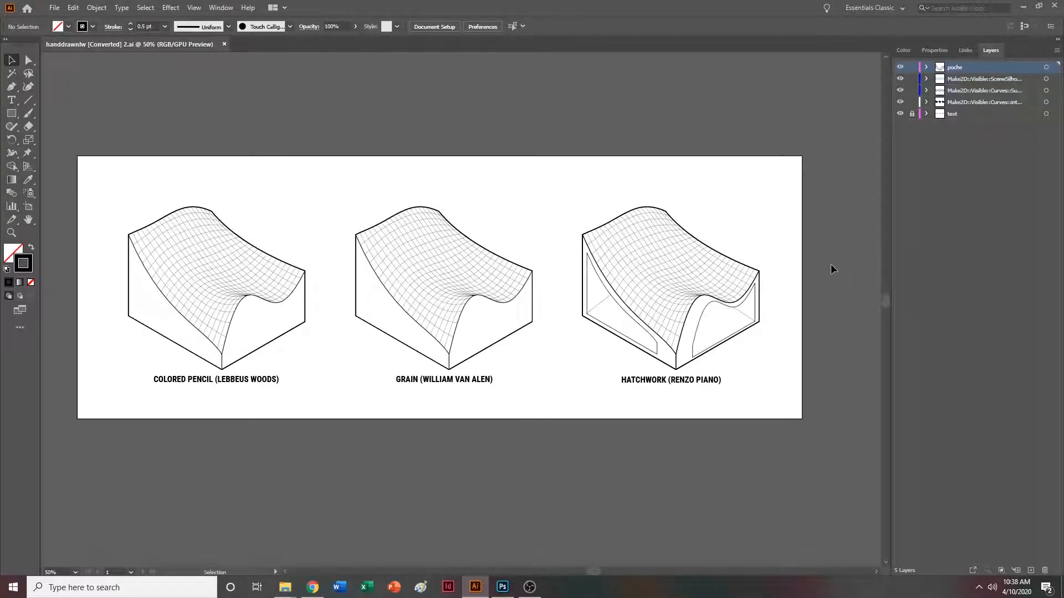
Hide the interior curves layer (Make2D::Visible::Curves::int...) and the scene silhouette layer (Make2D::Visible::SceneSilho...).
scroll(657, 346, "left", 2)
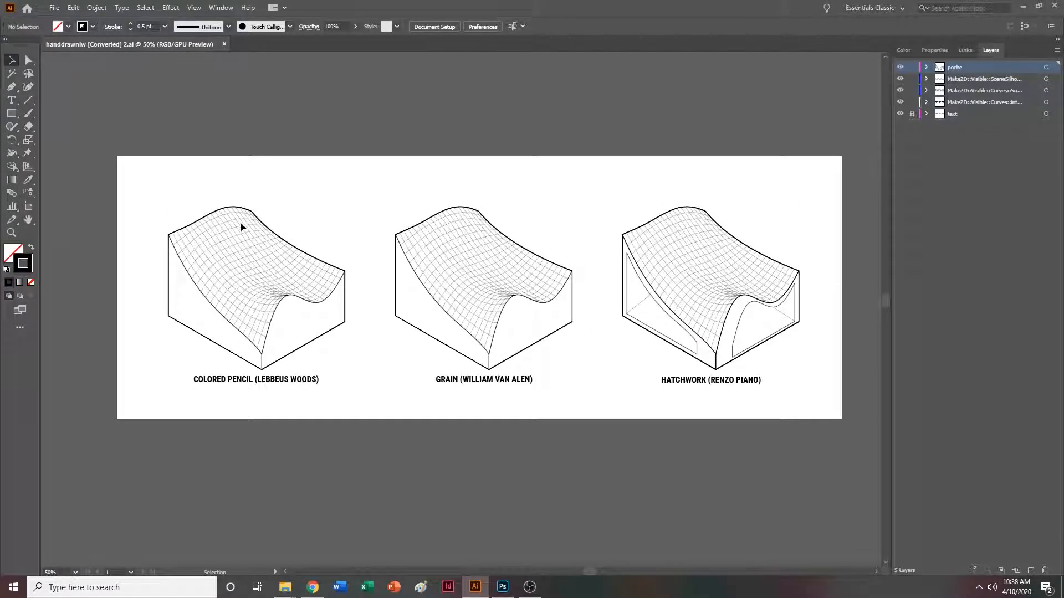
left_click(901, 103)
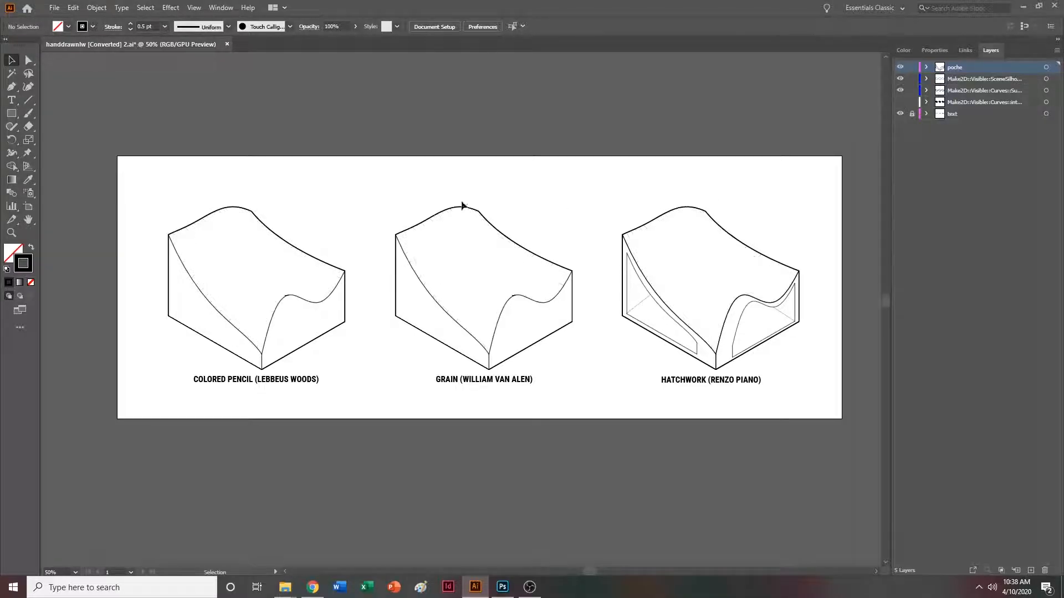
left_click(900, 78)
Select all outlines of the Colored Pencil block and paste a copy of them in place.
left_click_drag(238, 314, 348, 368)
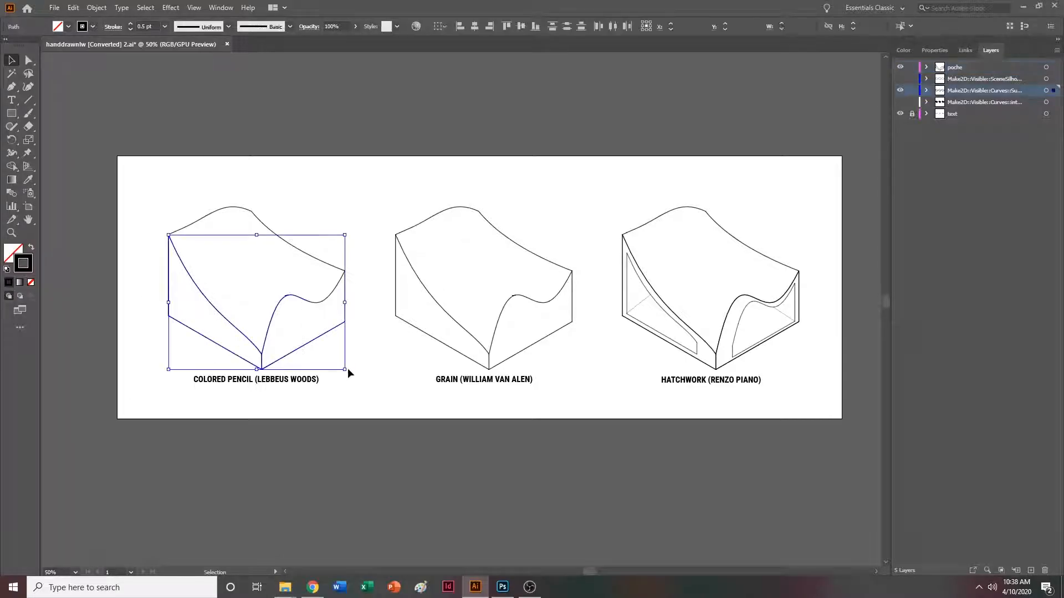
left_click(368, 244)
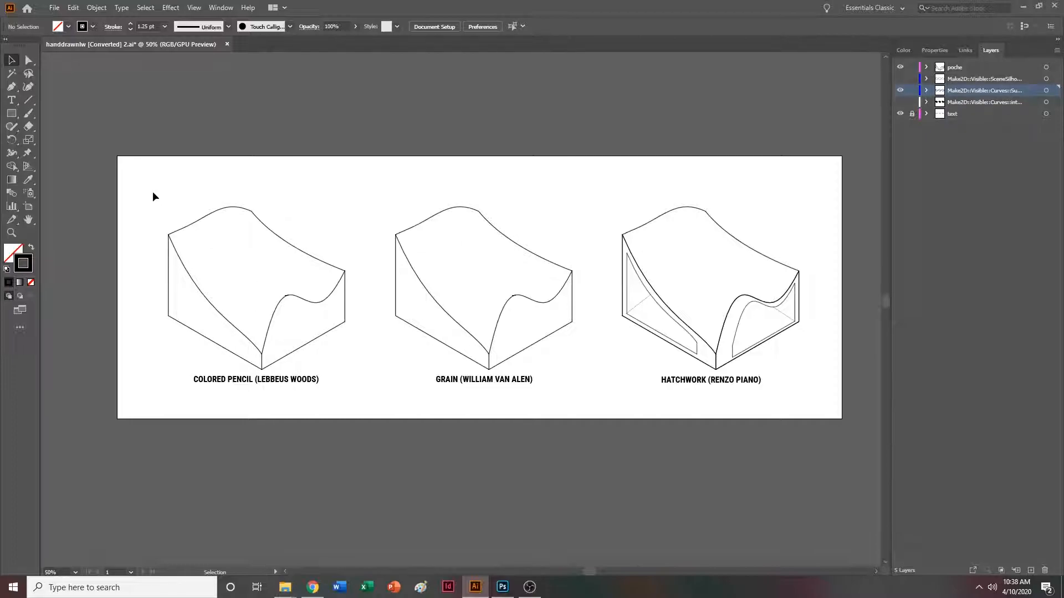
left_click_drag(180, 223, 358, 371)
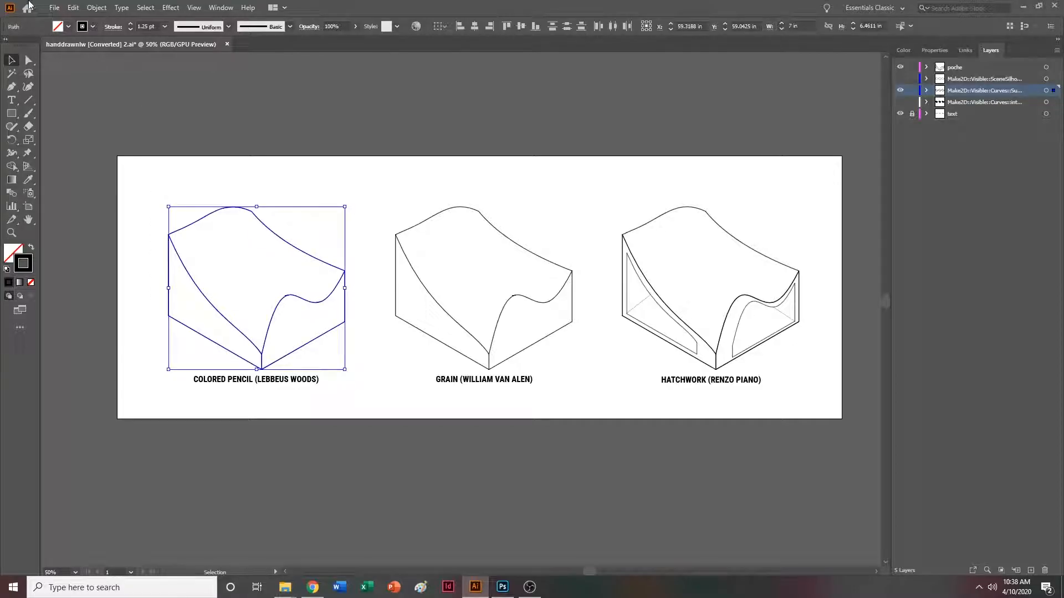
left_click(72, 9)
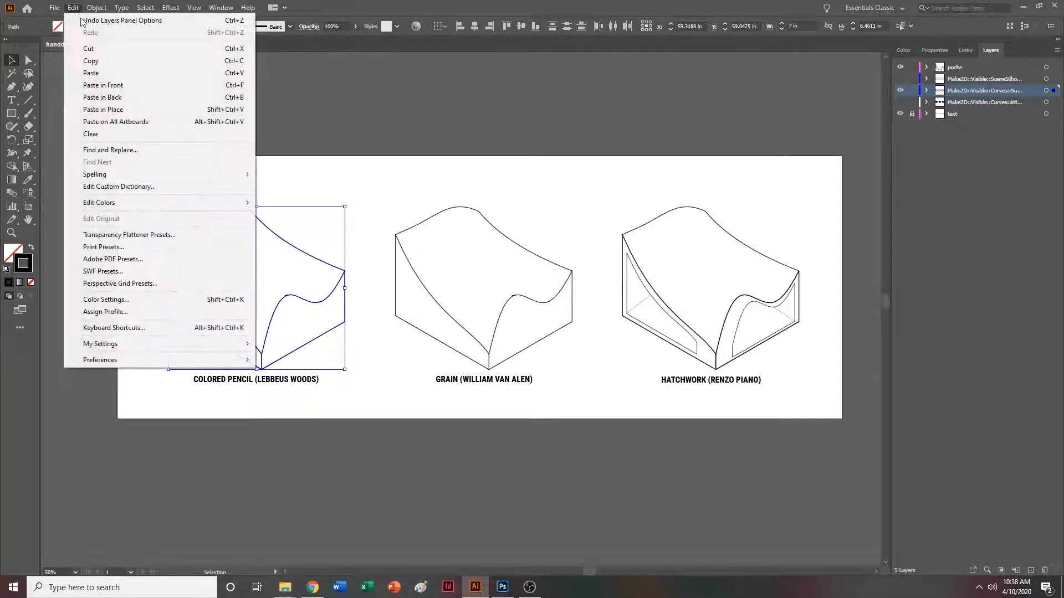
left_click(71, 9)
left_click(71, 9)
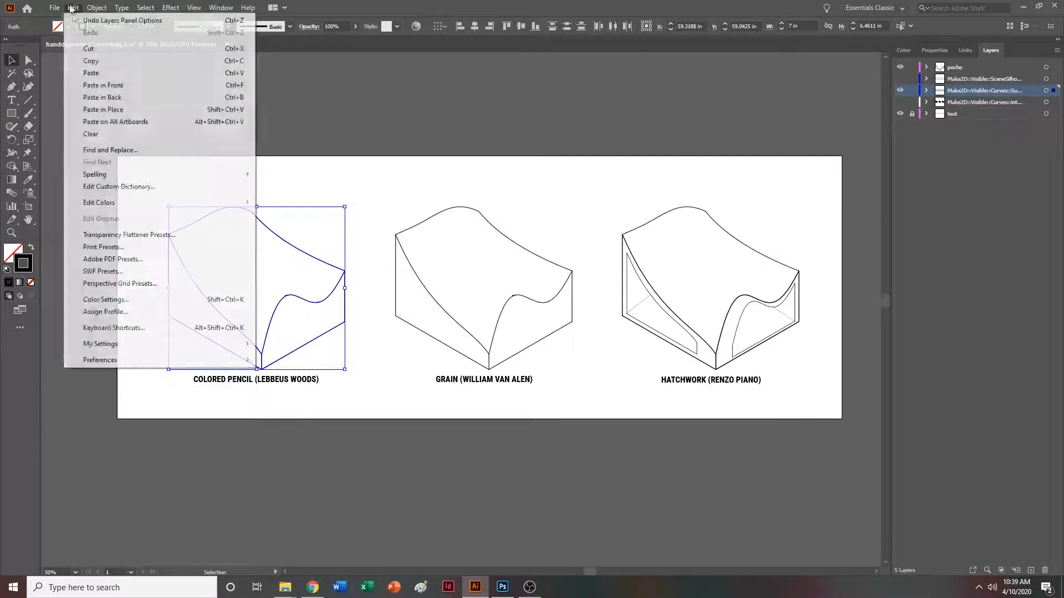
left_click(111, 109)
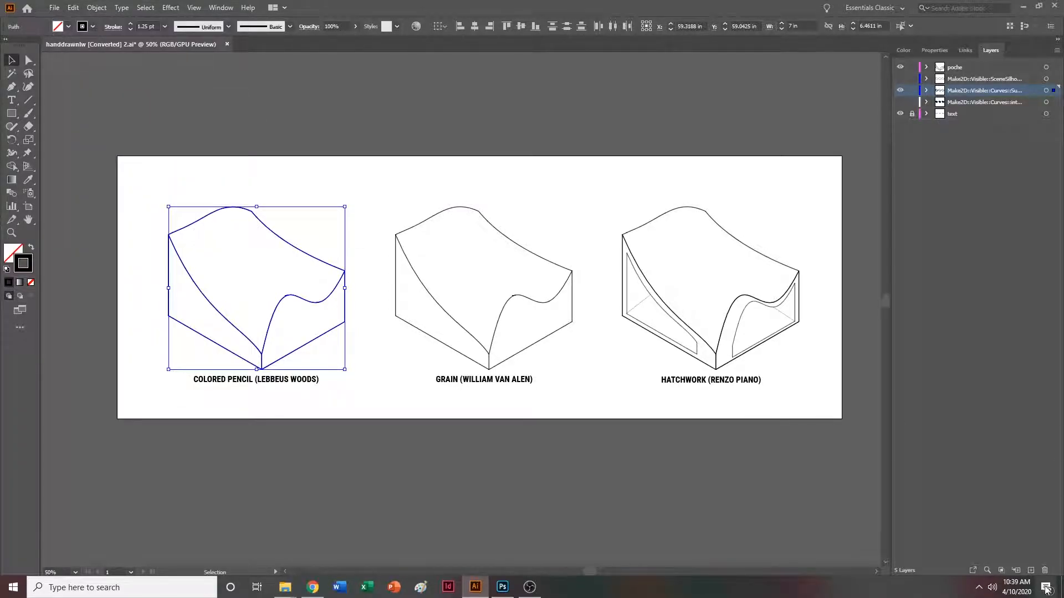
Create a new layer named "contrast underlay" and move the selected Colored Pencil outlines onto it.
left_click(1030, 571)
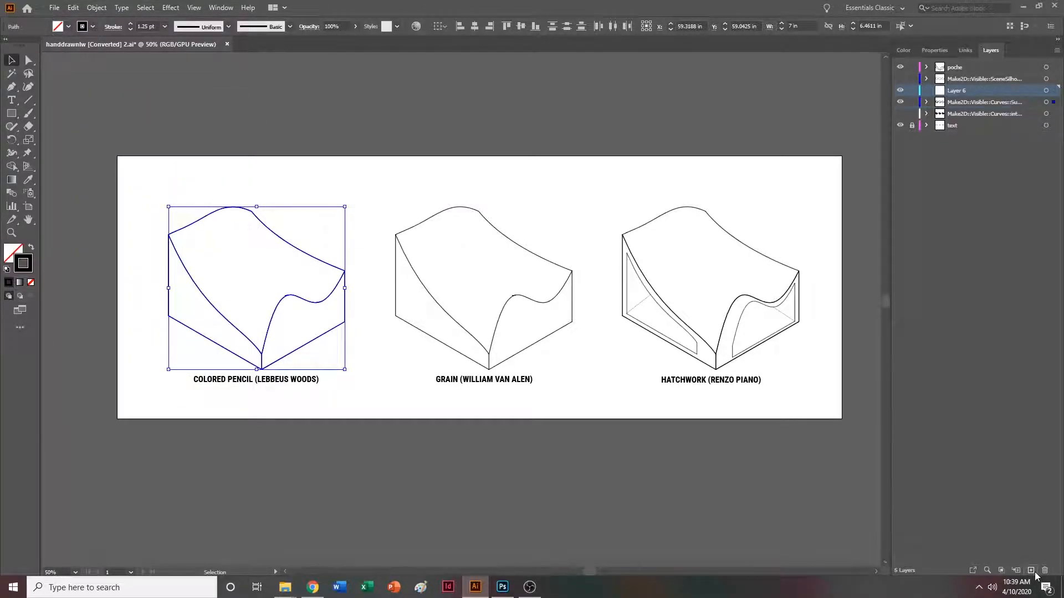
double_click(957, 91)
type("contrast underlay")
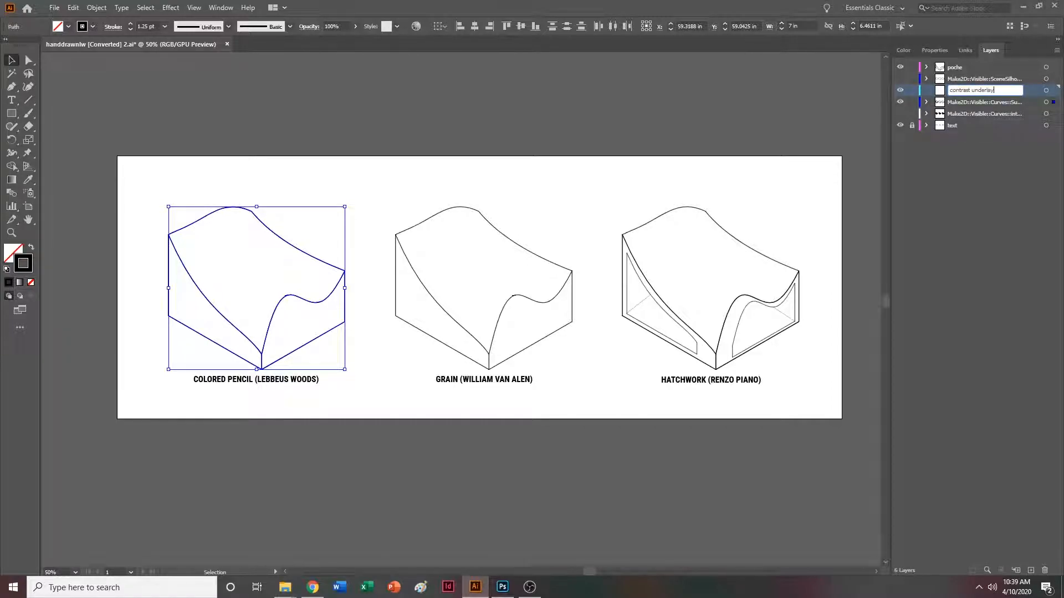
key("Return")
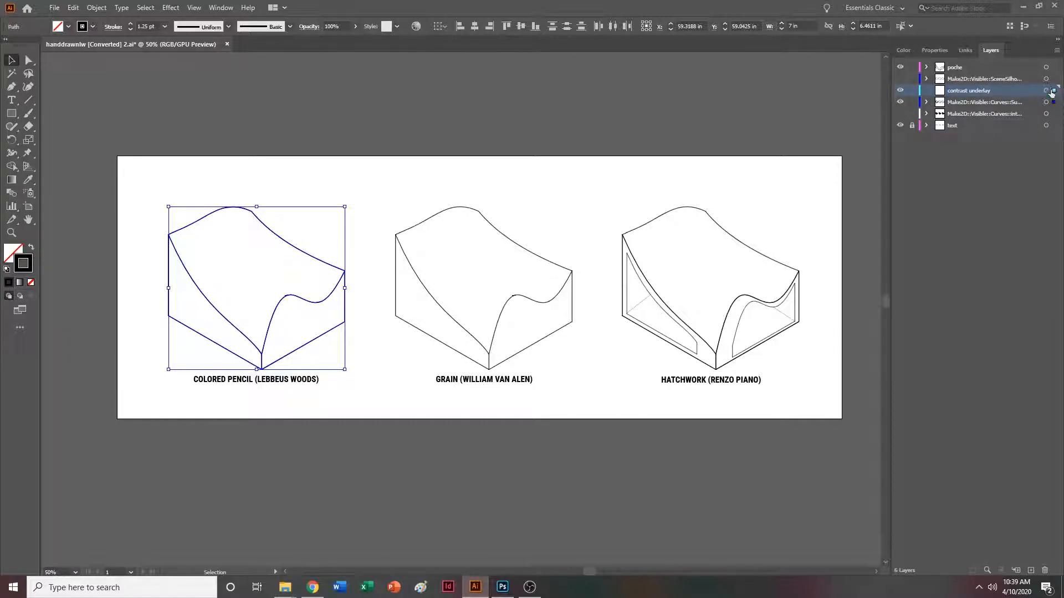
left_click_drag(1055, 94, 1053, 92)
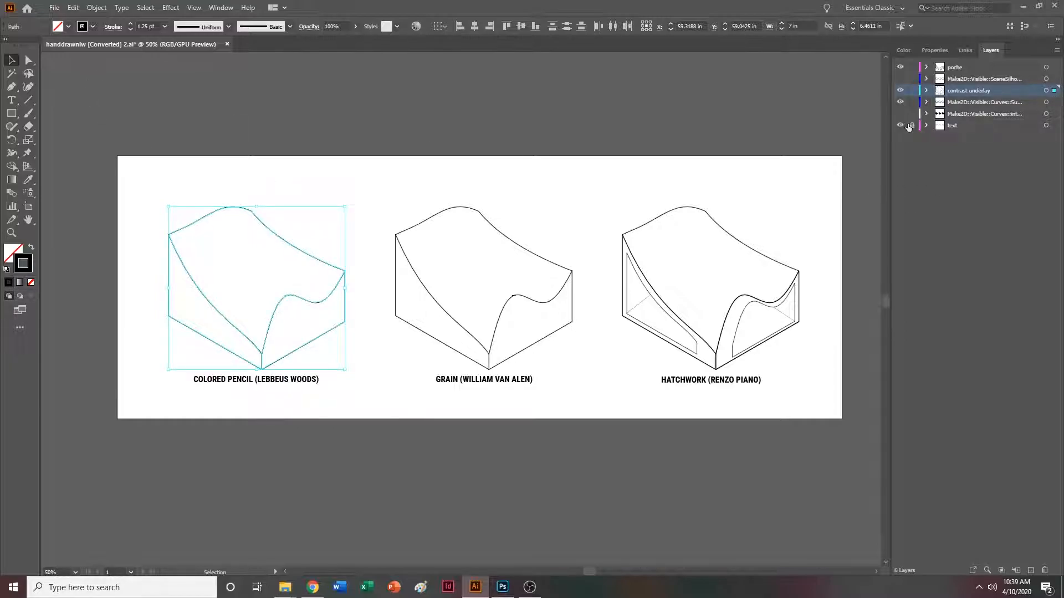
Make a Live Paint group from the Colored Pencil outlines on the contrast underlay layer.
left_click(107, 8)
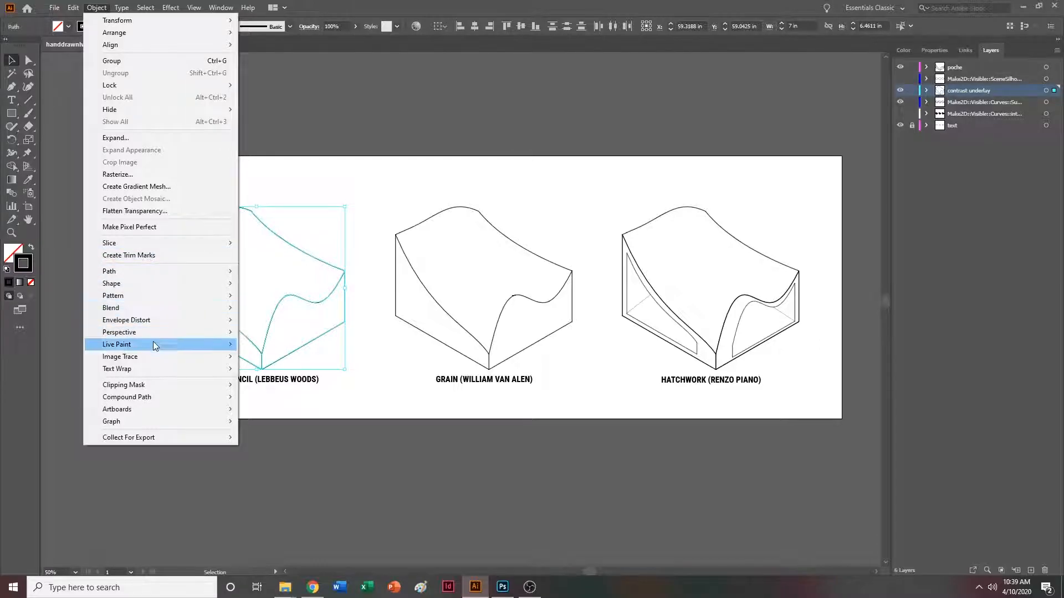
mouse_move(152, 344)
left_click(276, 345)
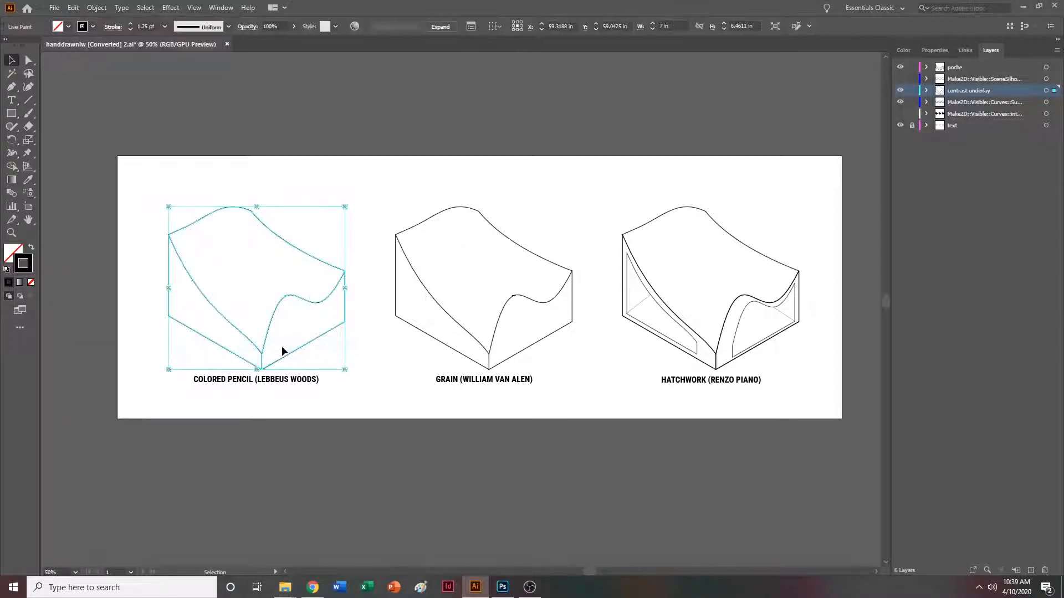
Hide the Make2D::Visible::Curves::Su... and poche layers, and test the Live Paint group by moving it and undoing the move.
left_click(900, 102)
left_click(900, 67)
left_click(585, 229)
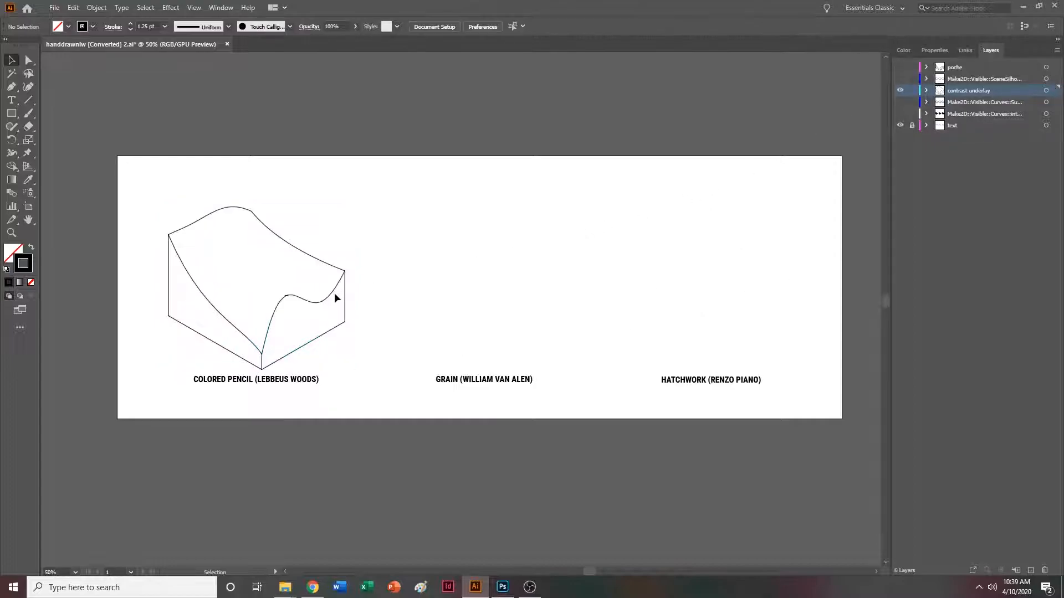
left_click_drag(333, 293, 577, 339)
key("ctrl+z")
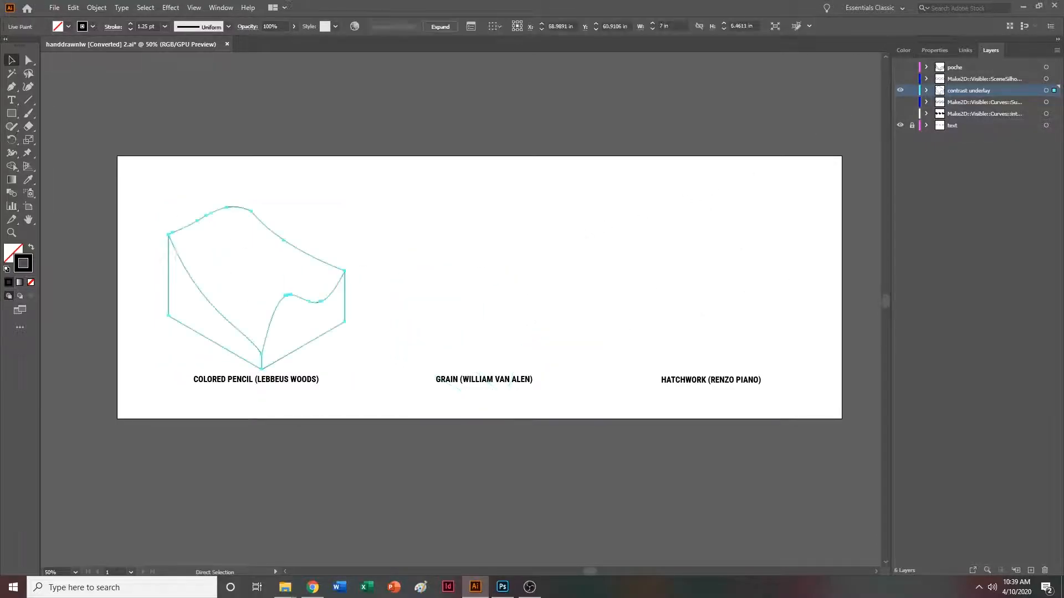
Give the Live Paint group a black fill with no stroke, and paint its curved top surface red with the Live Paint Bucket.
left_click(33, 247)
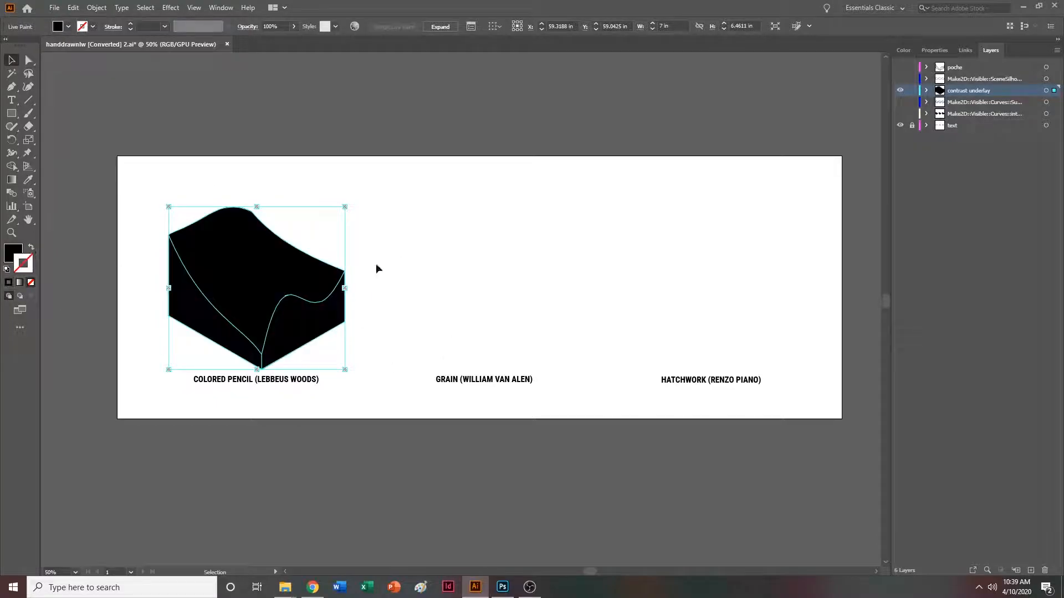
left_click(433, 281)
left_click(11, 167)
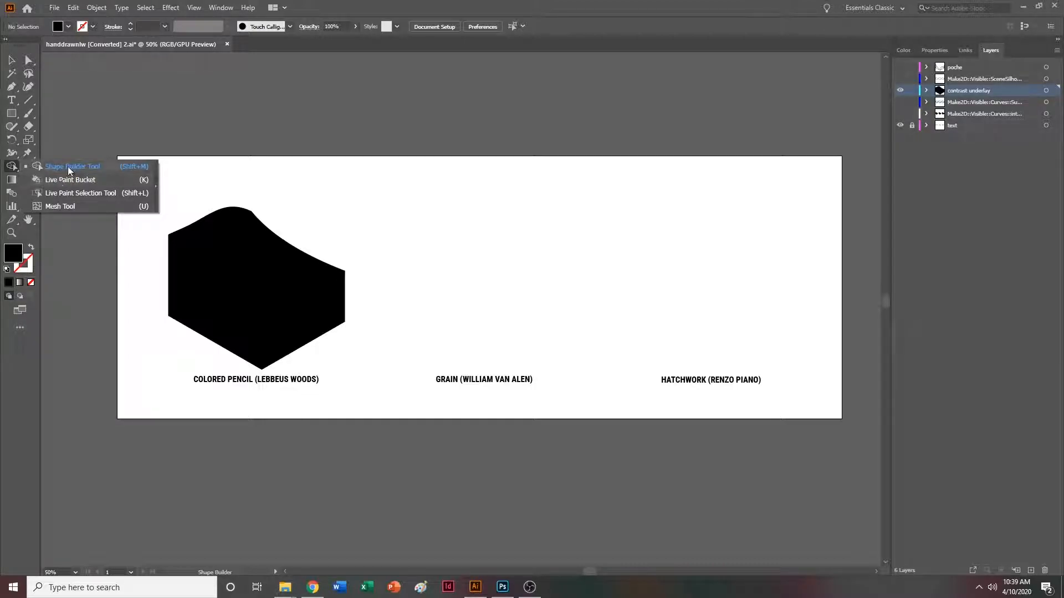
left_click(61, 180)
double_click(13, 253)
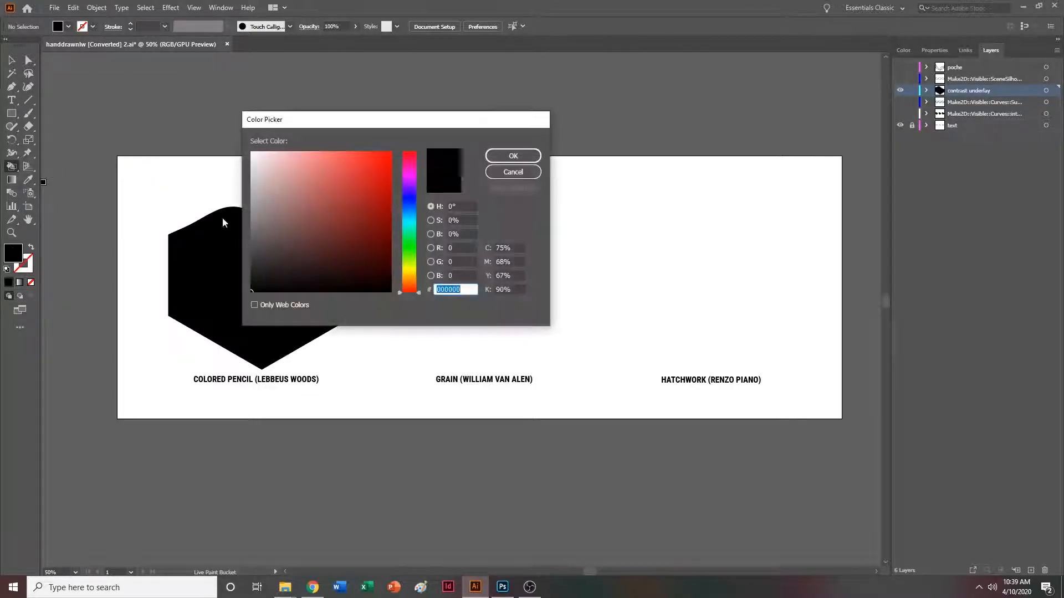
left_click(506, 161)
left_click(244, 252)
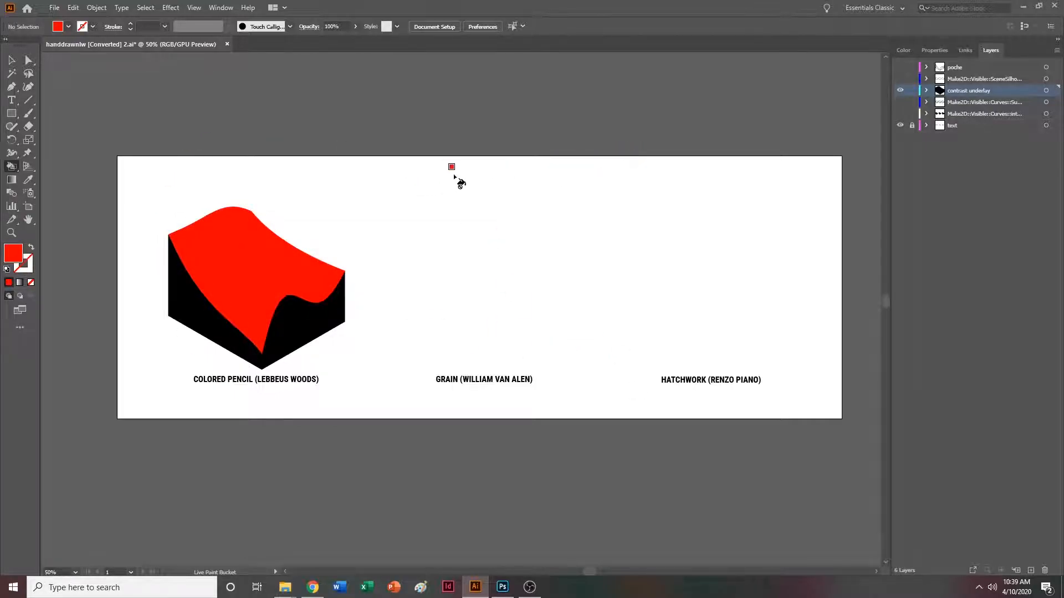
Change the fill color to bright cyan and paint the block's right side face with it.
double_click(16, 256)
left_click(409, 220)
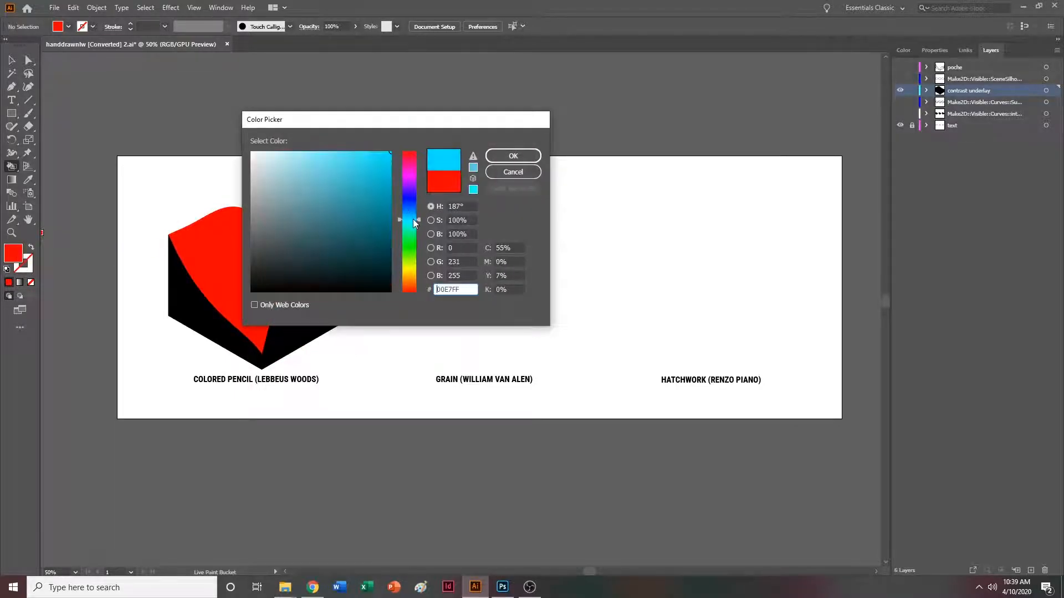
left_click(510, 158)
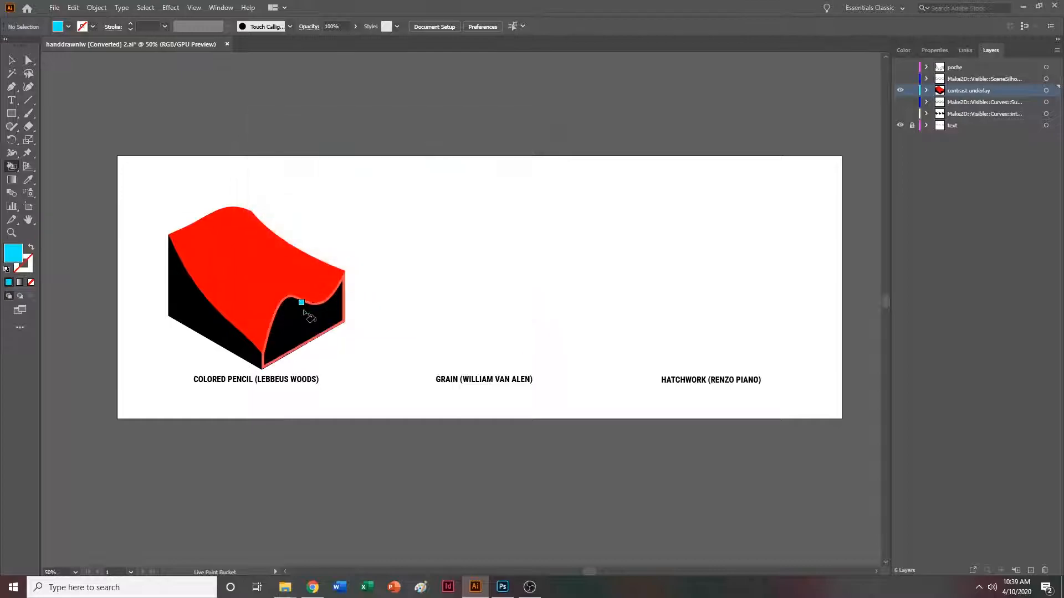
Change the fill color to dark green and paint the block's left side face with it.
double_click(14, 253)
left_click(410, 252)
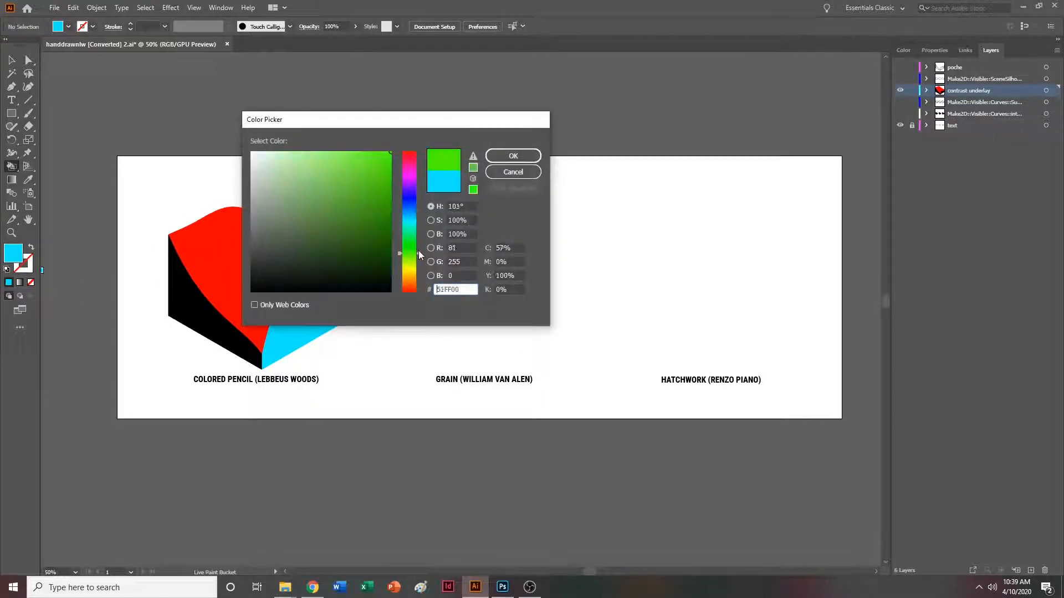
left_click(373, 218)
left_click(511, 157)
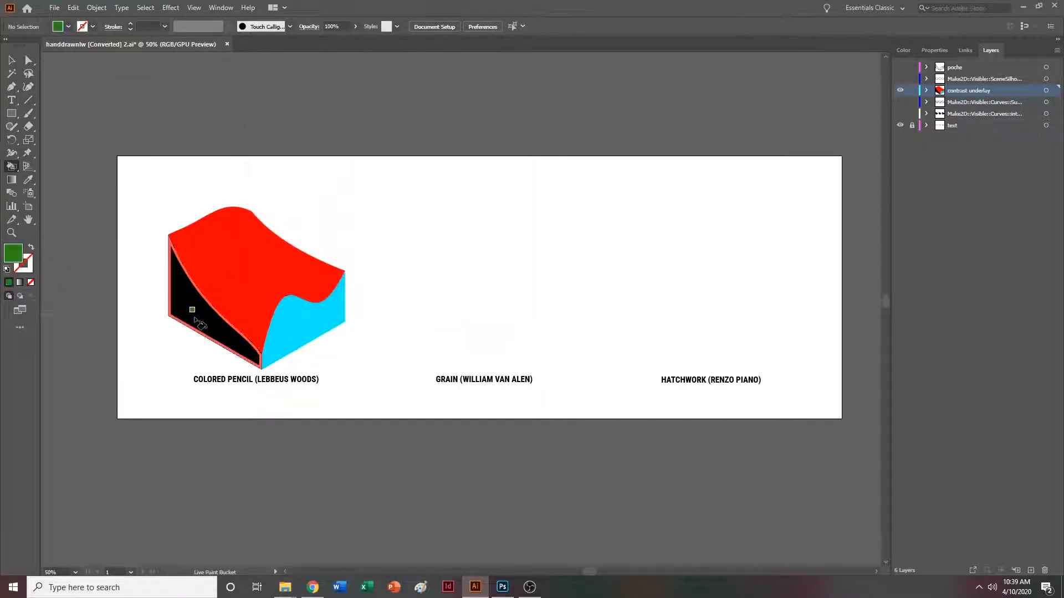
left_click(196, 321)
left_click(11, 60)
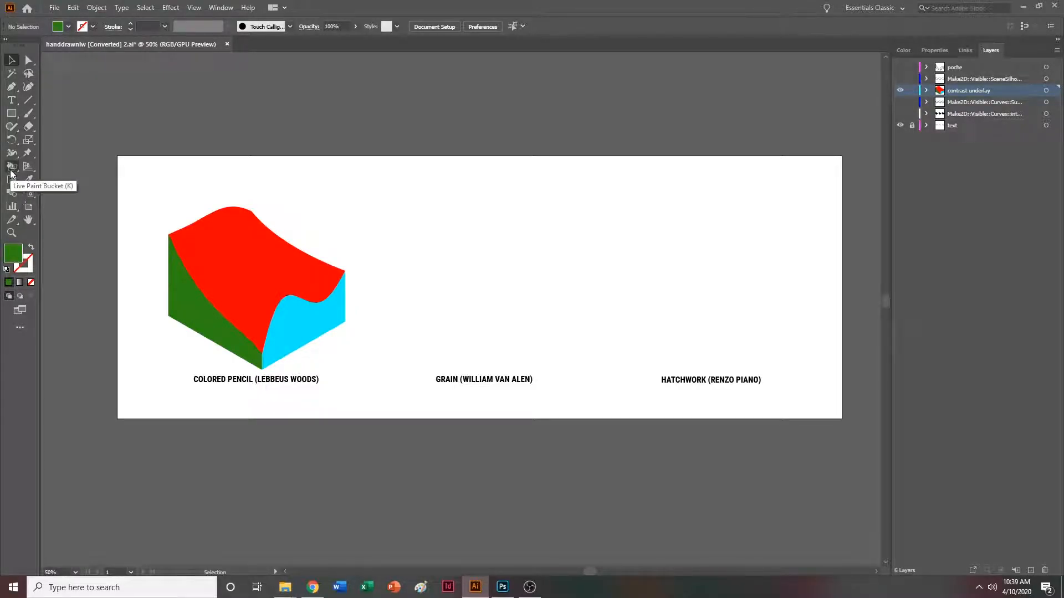
Reactivate the Live Paint Bucket and choose the Essentials Classic workspace.
key("k")
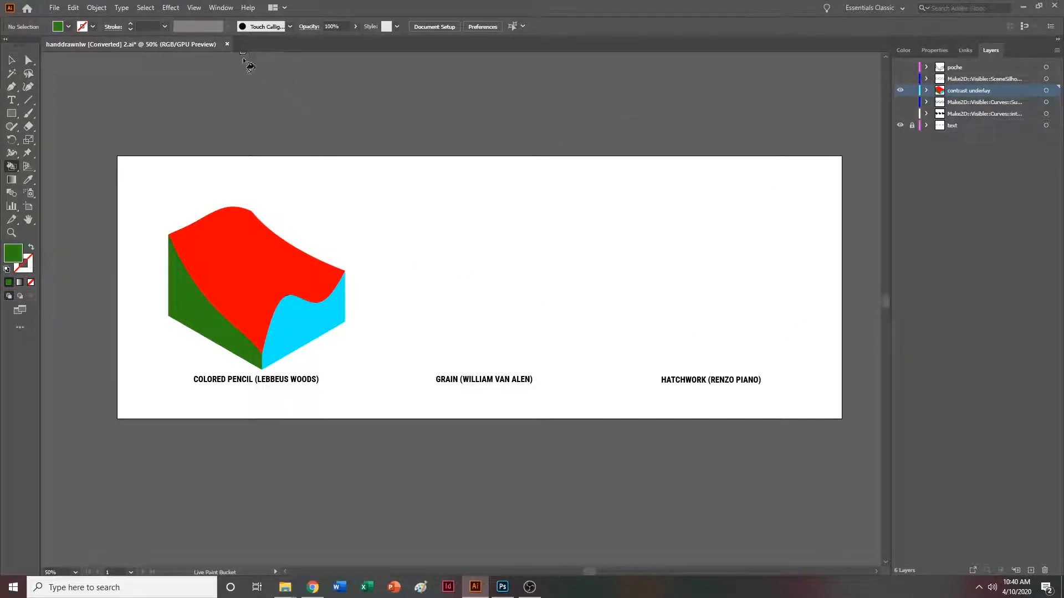
left_click(211, 9)
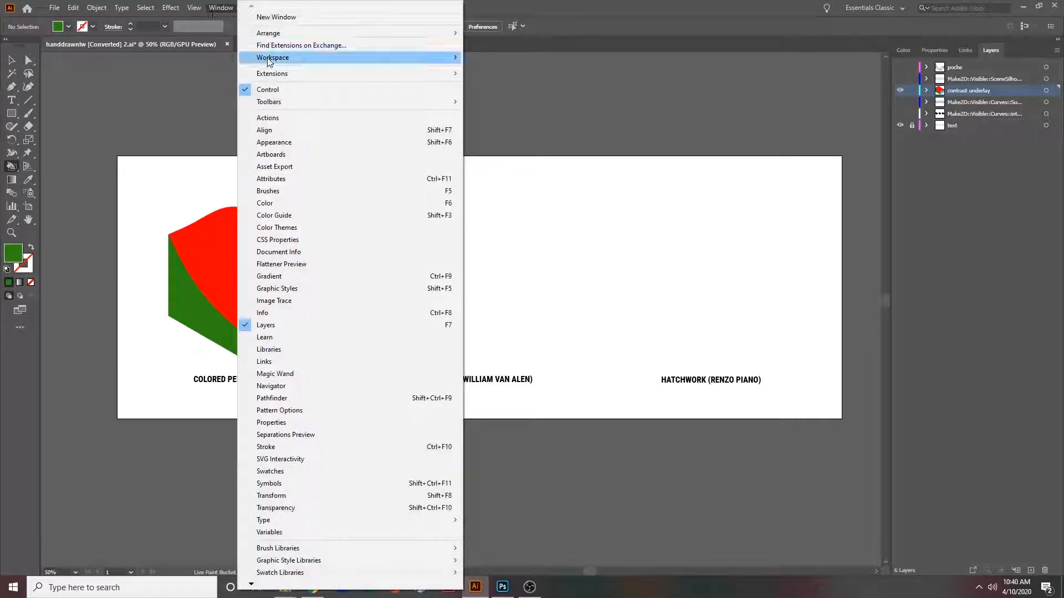
mouse_move(272, 61)
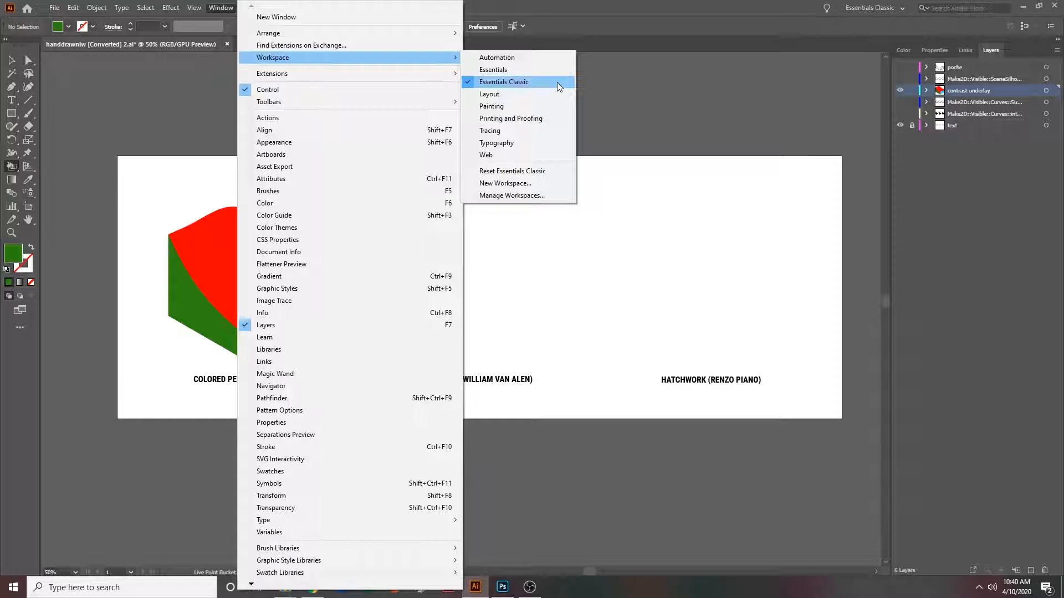
left_click(557, 82)
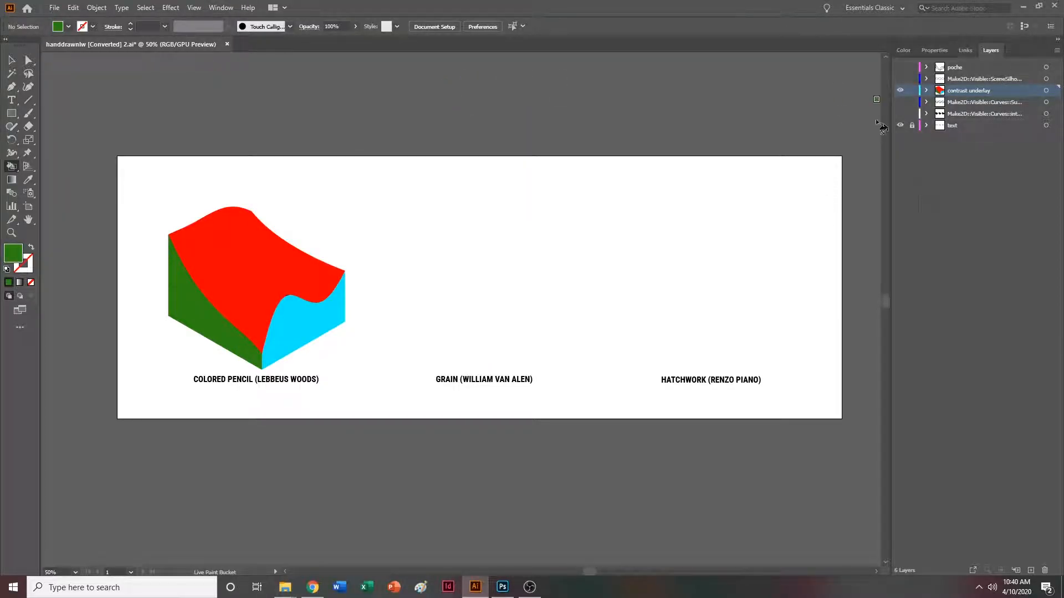
Look at the Links panel and the list of available panels, and return to the layer list with the Selection tool active.
left_click(967, 54)
left_click(222, 8)
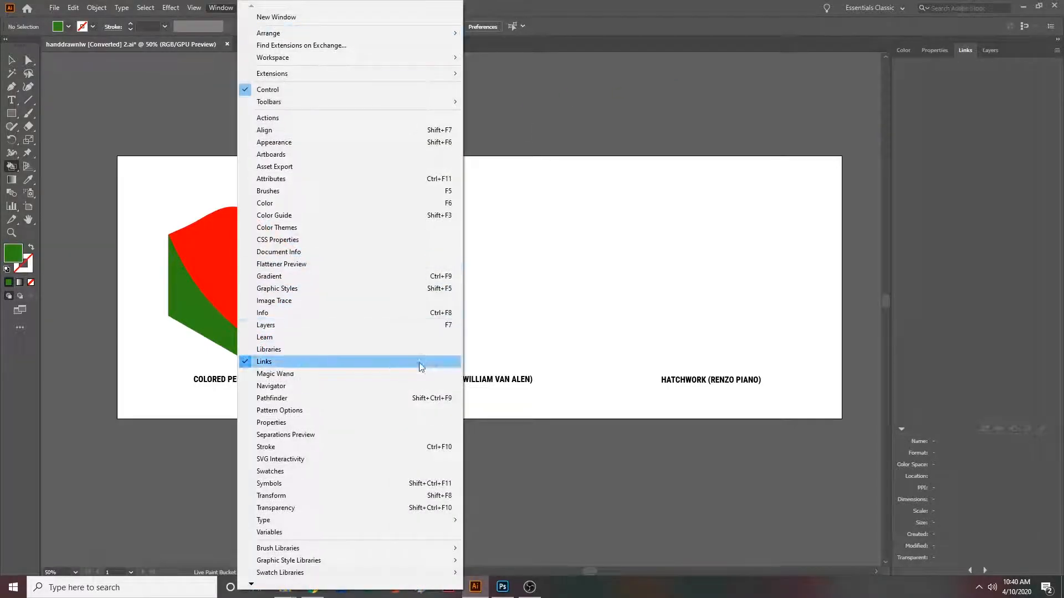
left_click(739, 5)
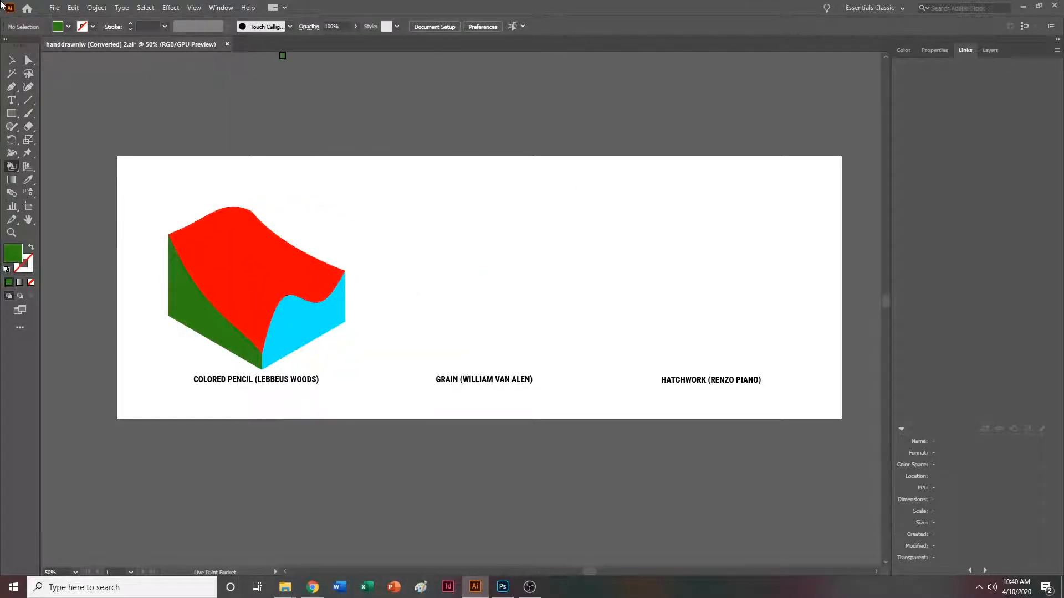
left_click(11, 59)
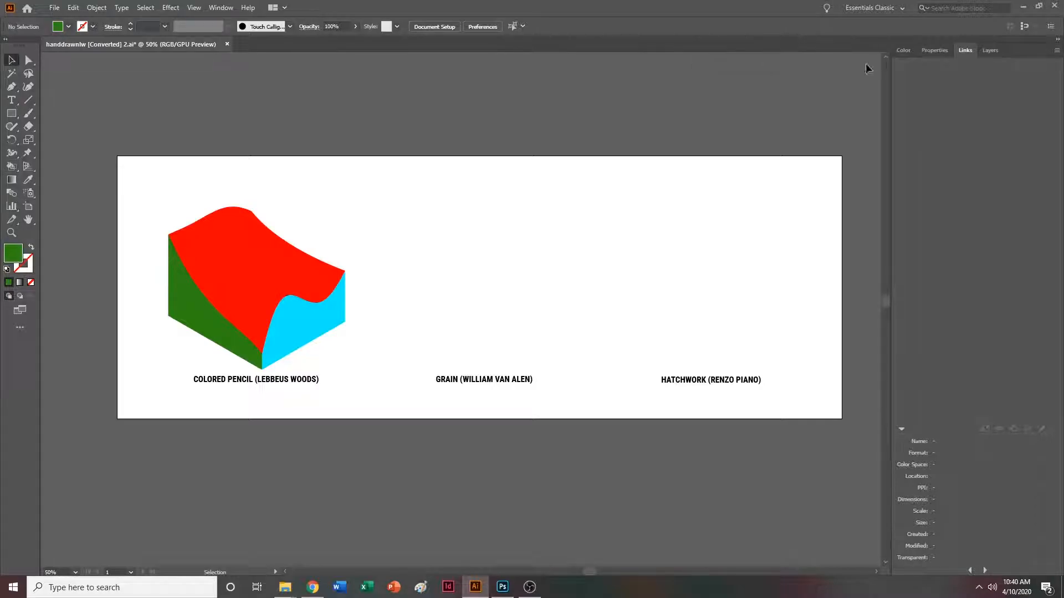
left_click(990, 50)
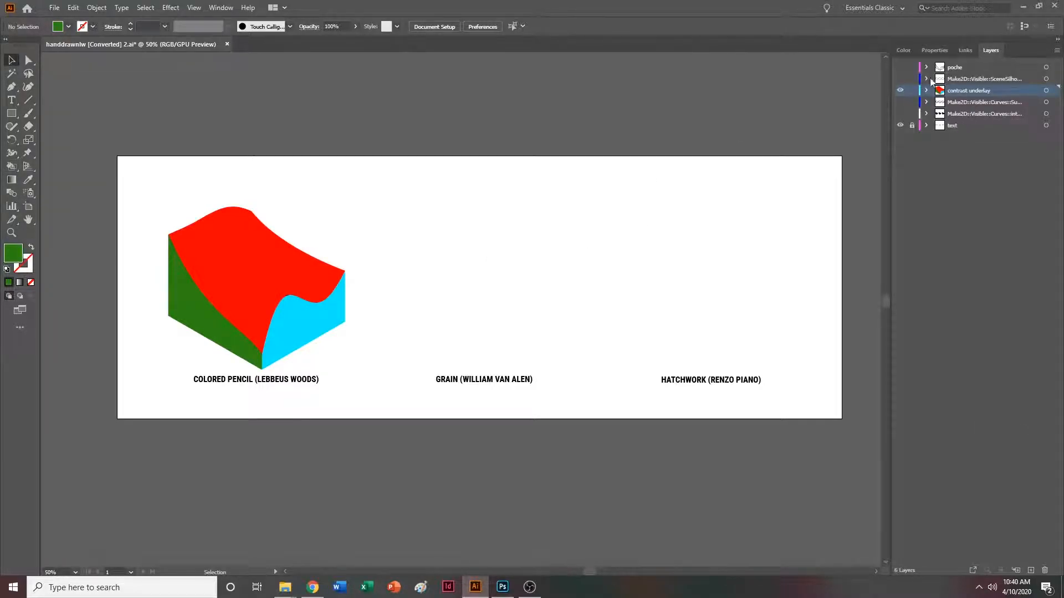
Show the hidden layers again, leaving only the interior curves layer (Make2D::Visible::Curves::int...) hidden.
left_click(900, 125)
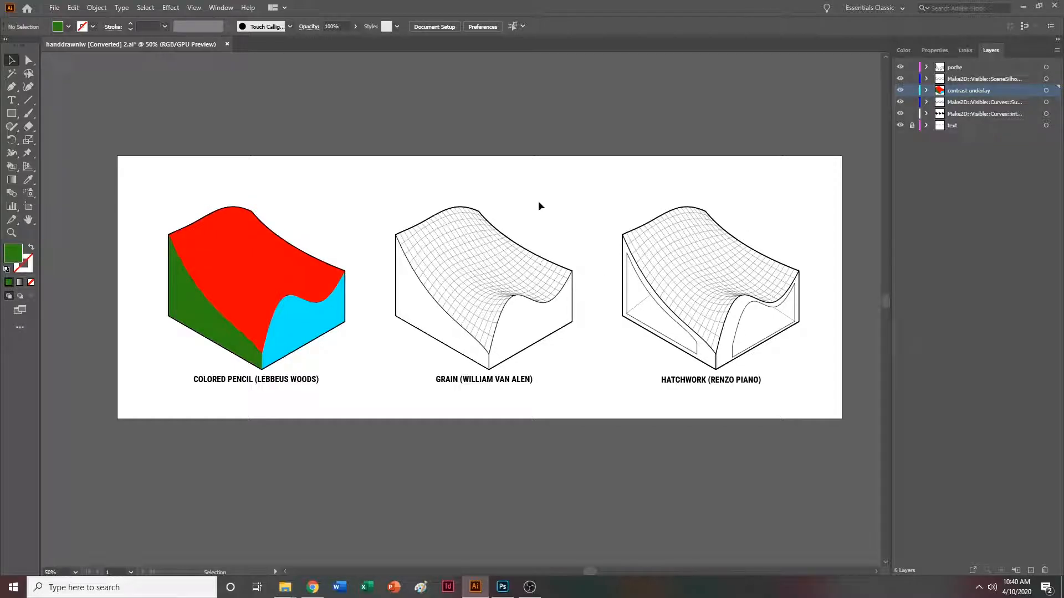
left_click(900, 113)
scroll(733, 200, "right", 3)
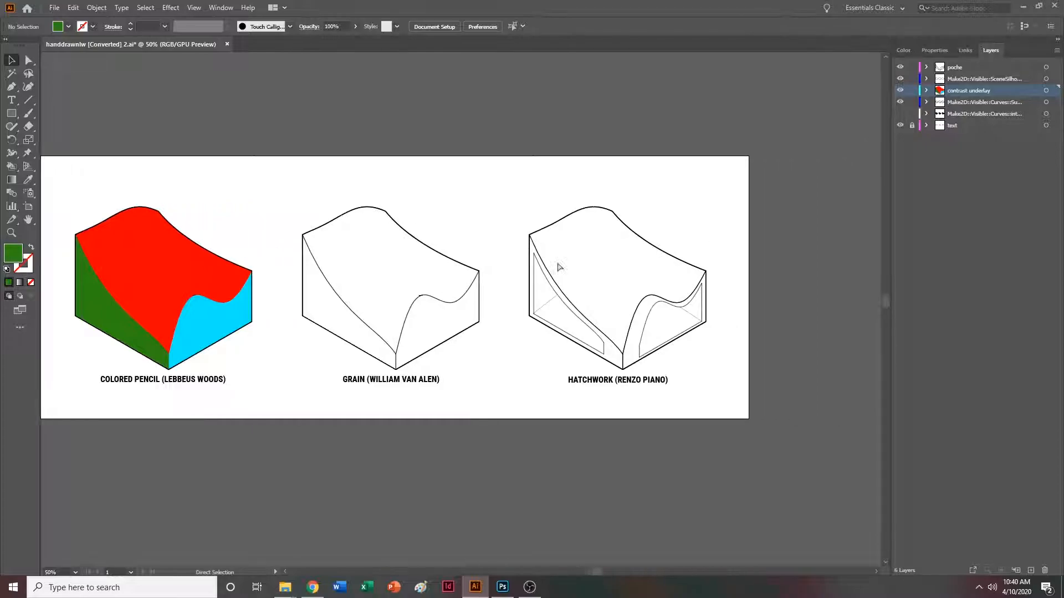
Hide the scene silhouette layer and copy the remaining linework of the Grain and Hatchwork blocks.
left_click(900, 79)
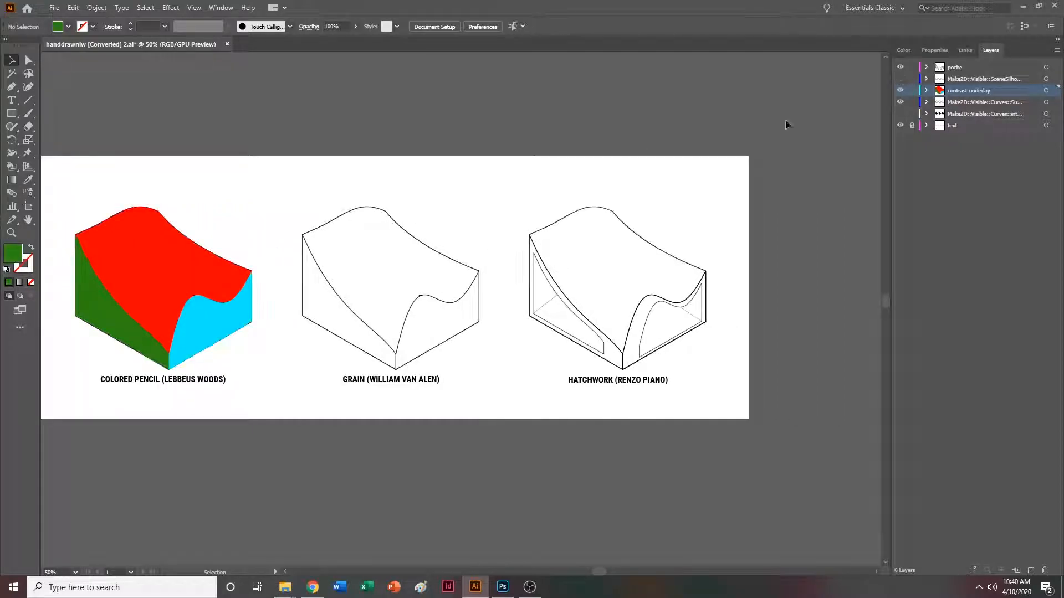
mouse_move(399, 274)
left_mouse_down()
mouse_move(498, 370)
mouse_move(749, 374)
left_mouse_up()
key("a")
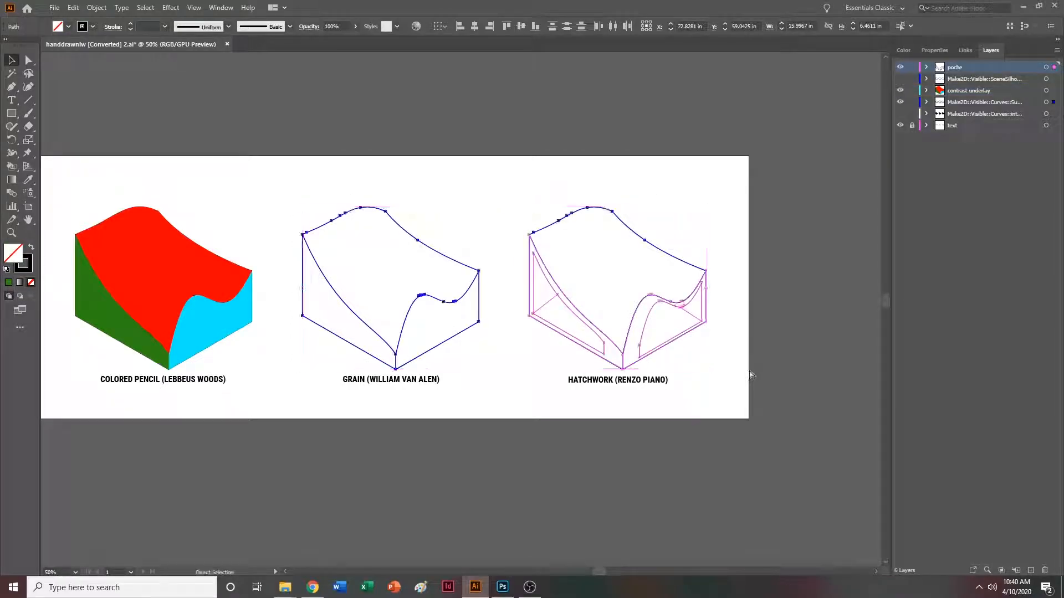
left_click(74, 7)
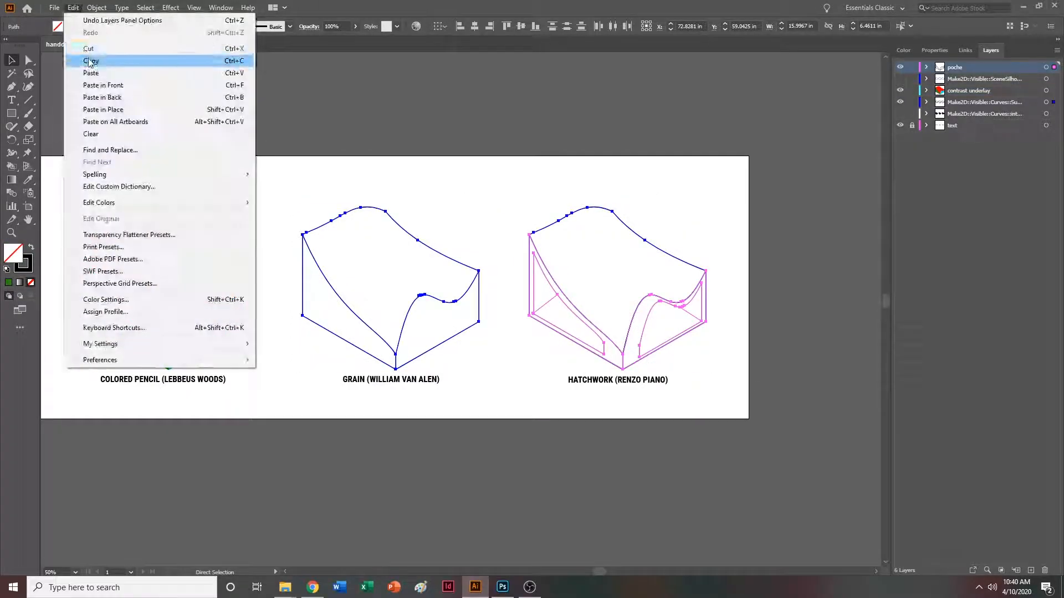
left_click(83, 58)
Paste the copied Grain and Hatchwork linework in place and move the pasted copy onto the contrast underlay layer.
key("v")
left_click(73, 7)
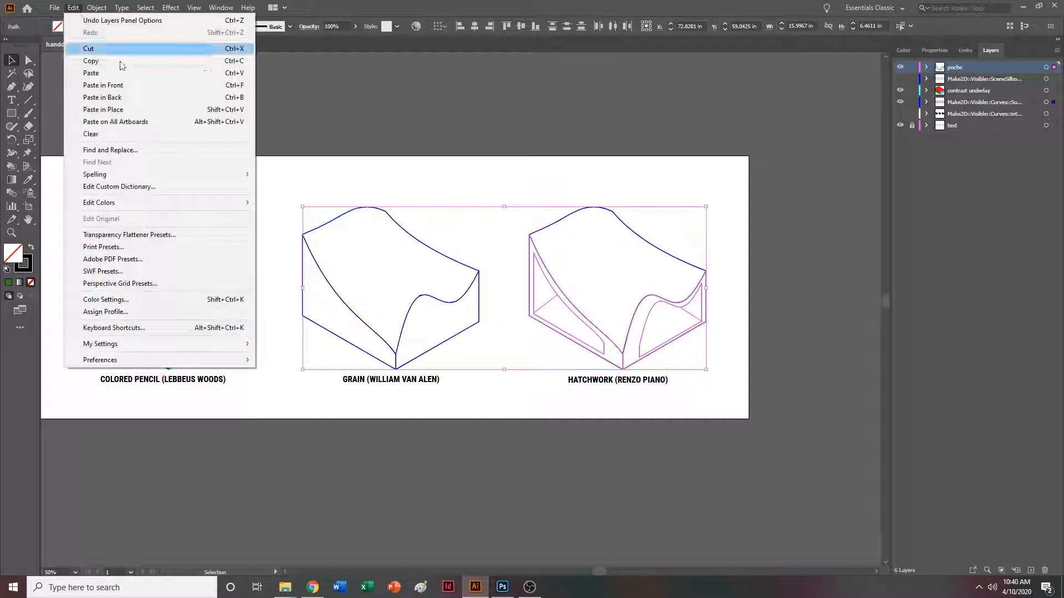
left_click(128, 110)
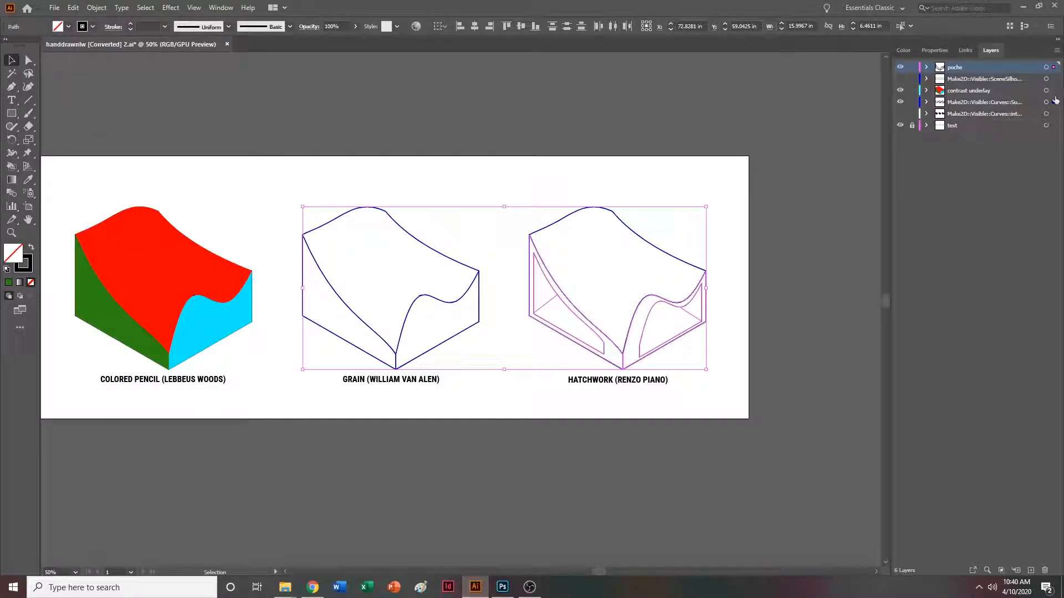
left_click_drag(1056, 69, 1053, 95)
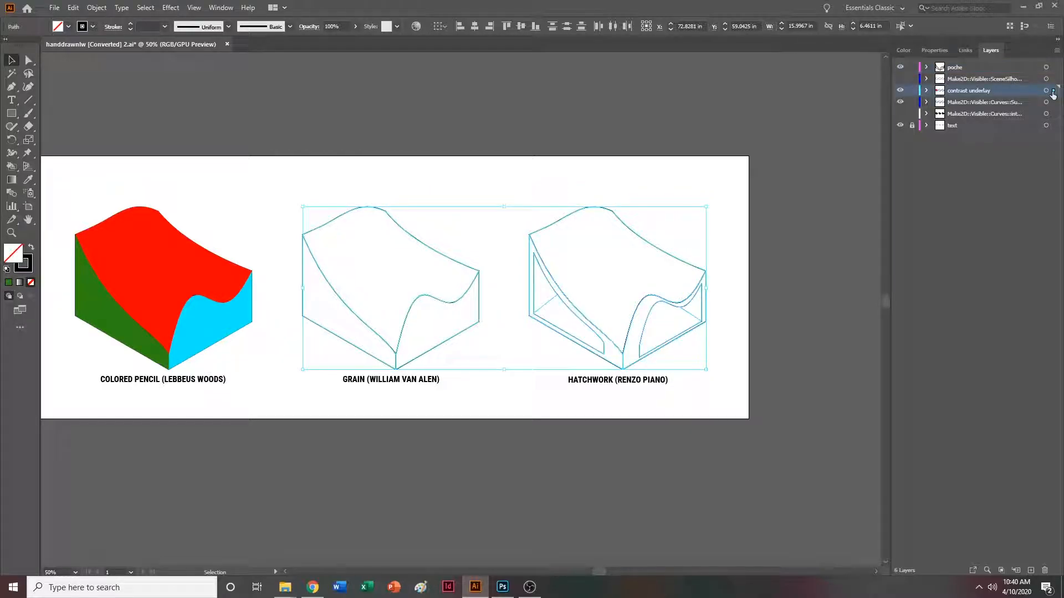
Hide the poche and remaining visible curves layers, and make the pasted linework a Live Paint group.
left_click(901, 103)
left_click(96, 7)
mouse_move(116, 242)
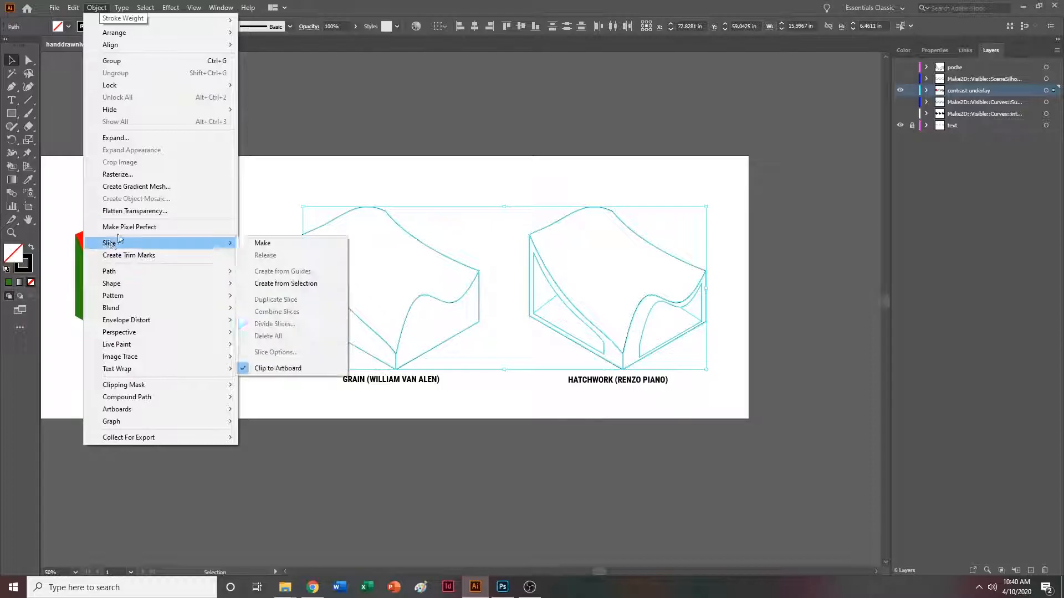
mouse_move(154, 344)
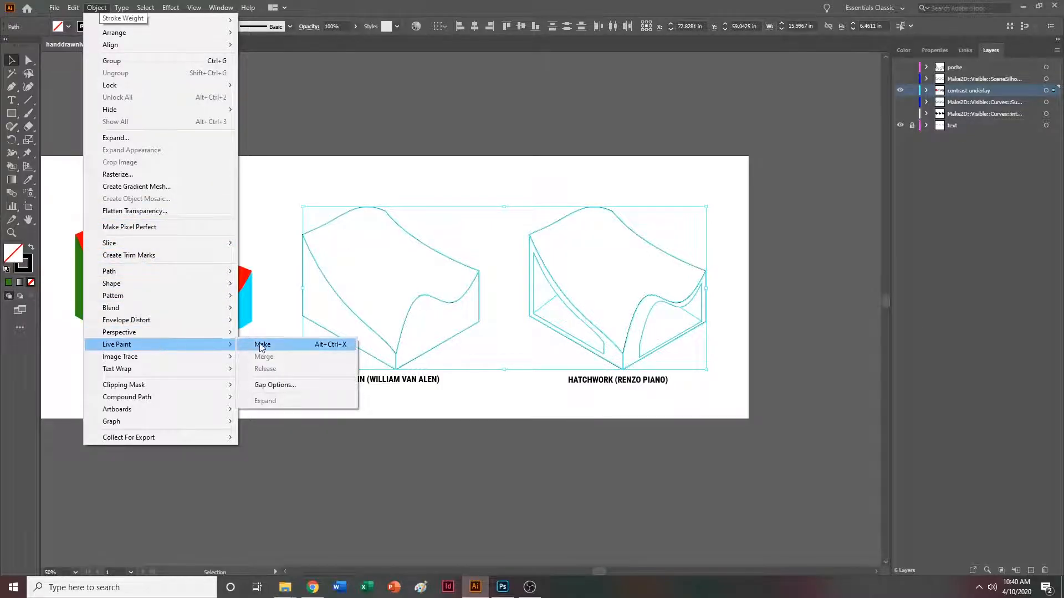
left_click(262, 345)
left_click(477, 174)
Sample the red from the Colored Pencil block and Live Paint the top surfaces of the Grain and Hatchwork blocks.
left_click(30, 180)
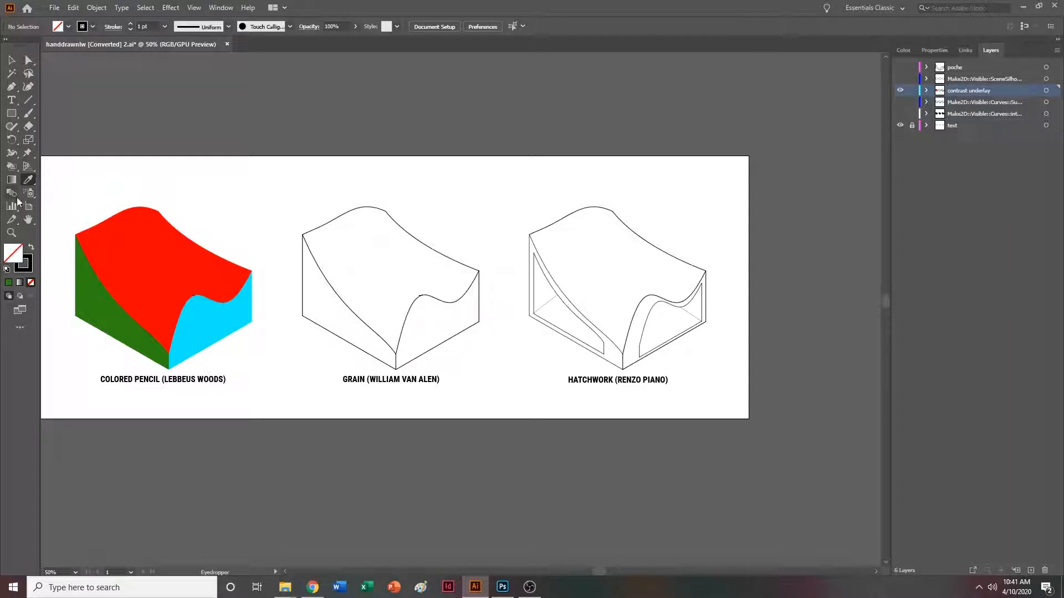
left_click(164, 262)
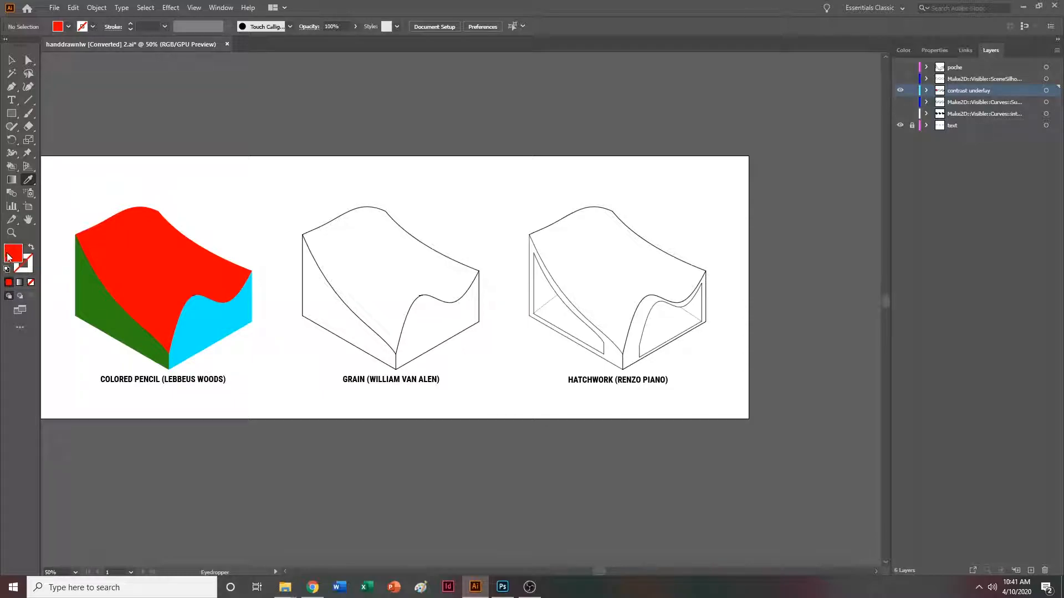
left_click(8, 170)
left_click(374, 278)
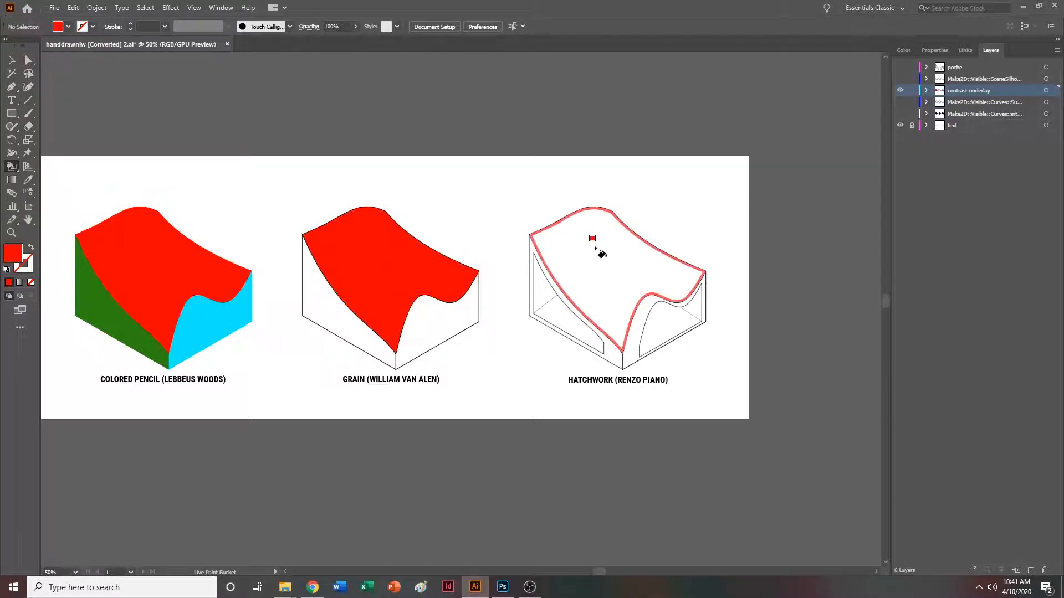
left_click(595, 249)
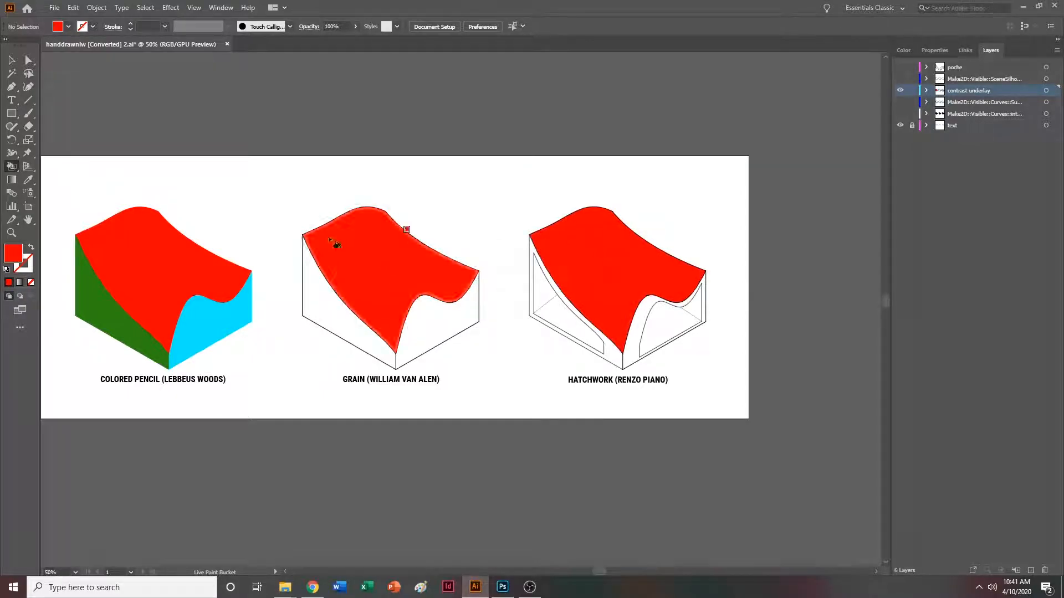
Sample the dark green and paint the left side face of the Grain block and the left frame of the Hatchwork block.
left_click(29, 180)
left_click(102, 296)
left_click(11, 166)
left_click(325, 302)
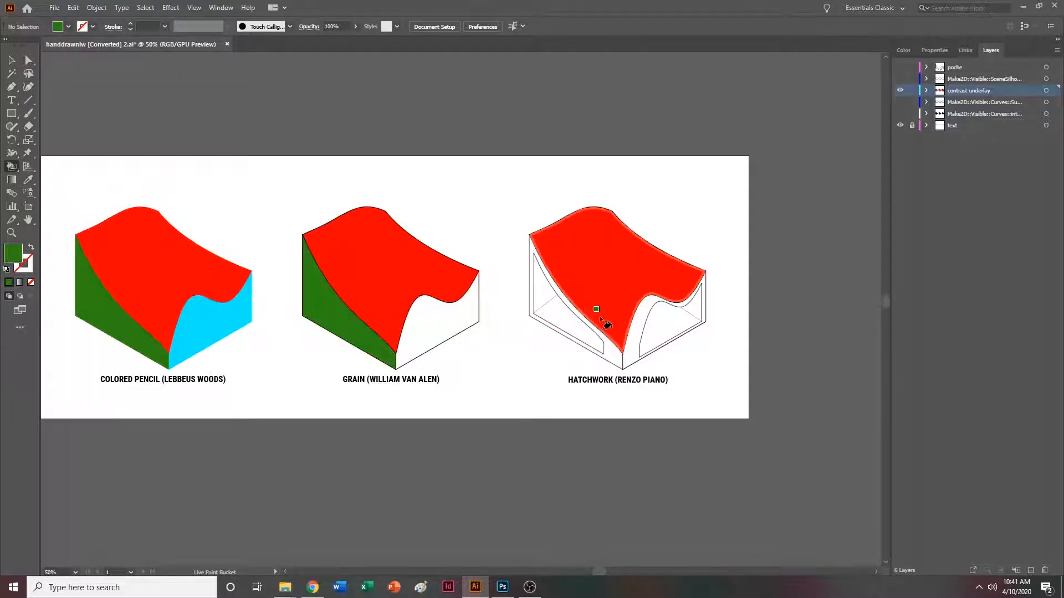
left_click(565, 299)
Sample the light blue and paint the Hatchwork block's right frame and the Grain block's right side face.
left_click(29, 180)
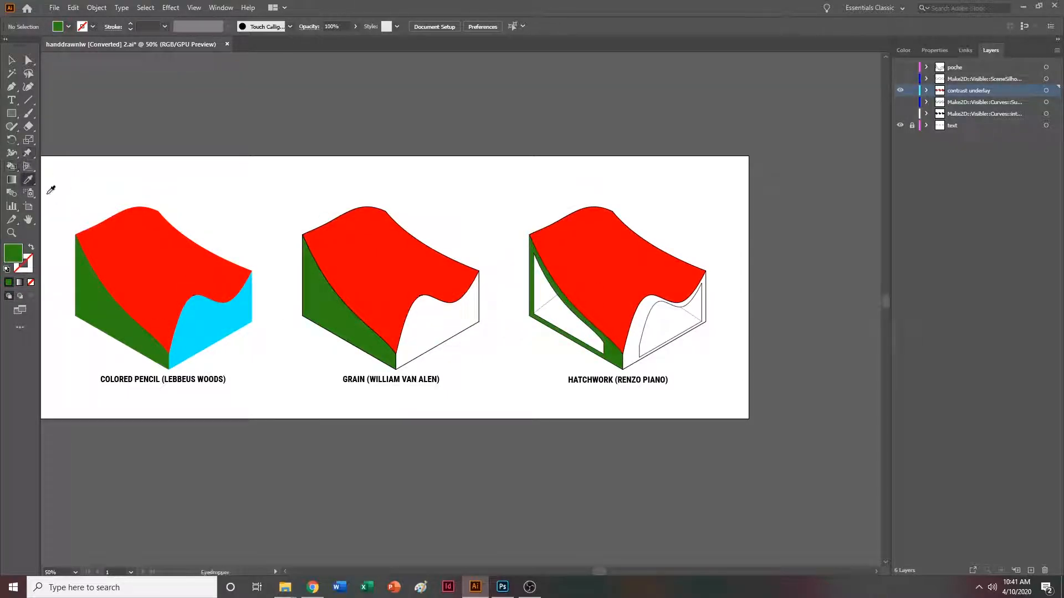
left_click(211, 309)
left_click(11, 166)
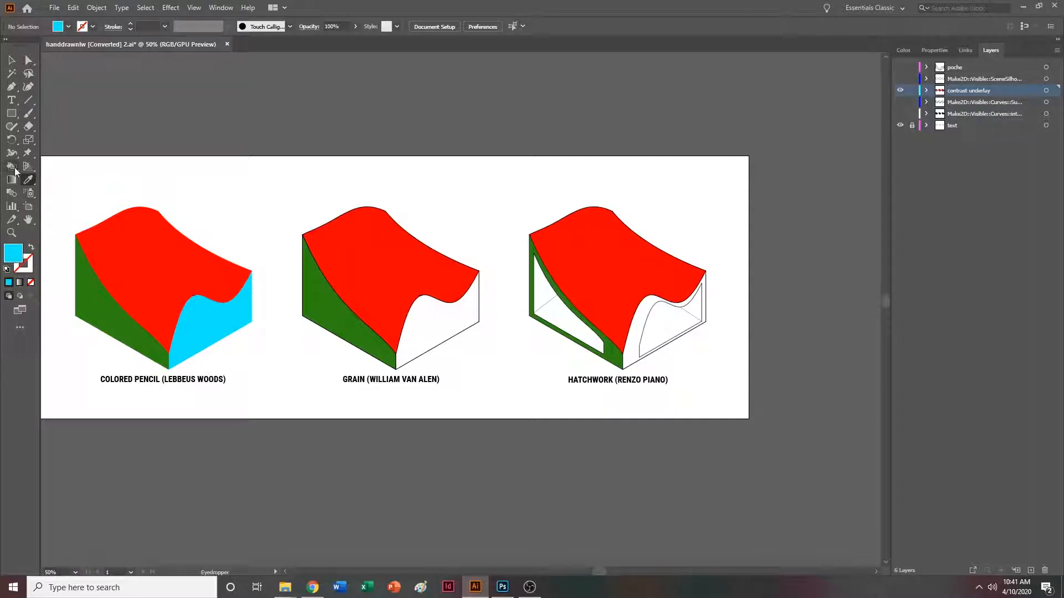
left_click(631, 340)
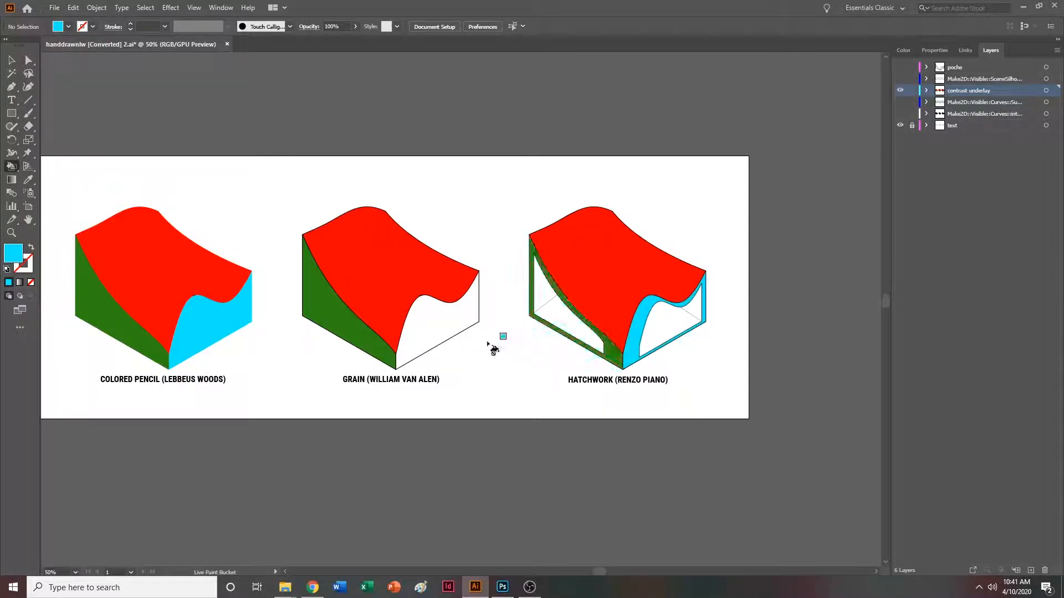
left_click(441, 326)
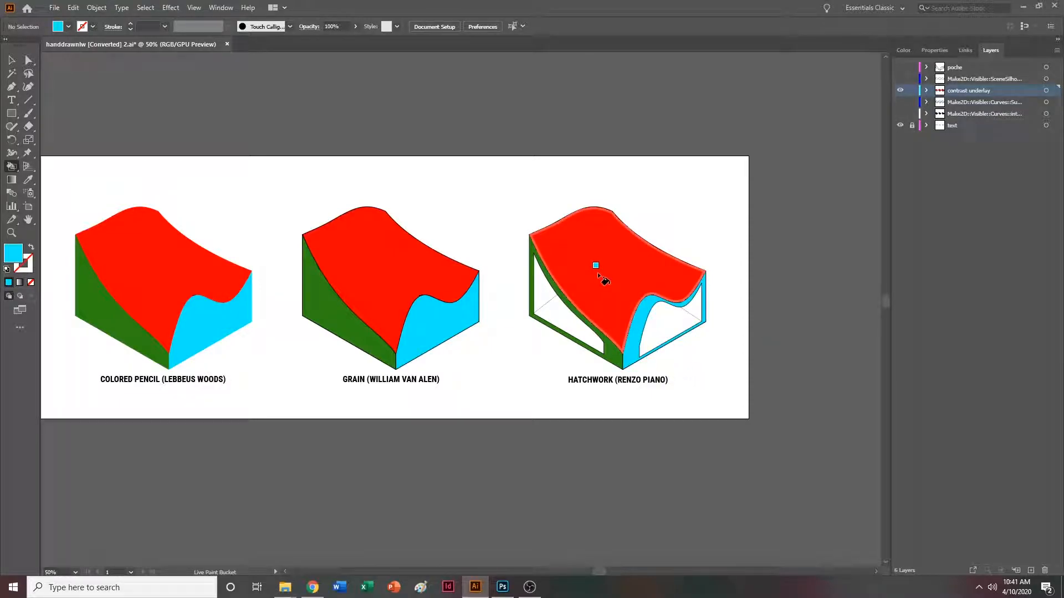
Undo a trial light blue fill in the Hatchwork block's right opening and paint the wall inside its left opening light blue.
left_click(683, 330)
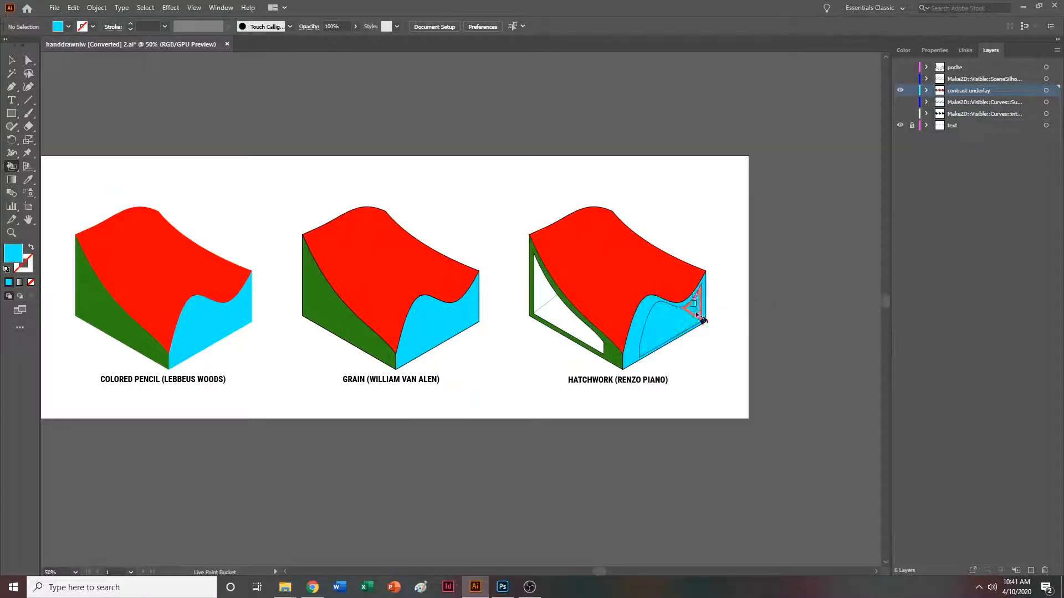
key("ctrl+z")
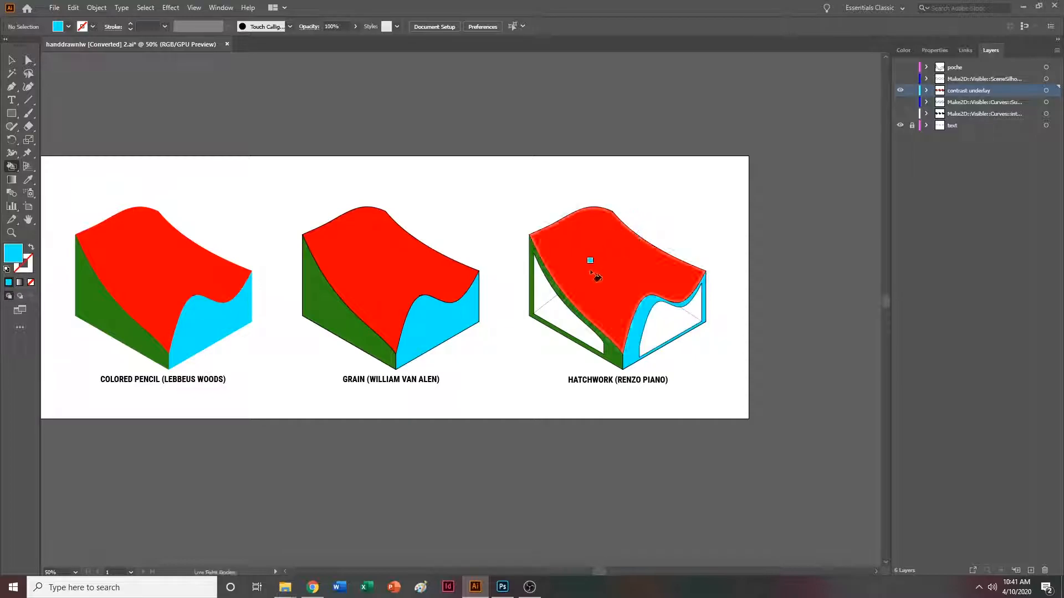
left_click(549, 293)
Sample the dark green and paint the large inner wall inside the Hatchwork block's right opening.
key("i")
left_click(106, 321)
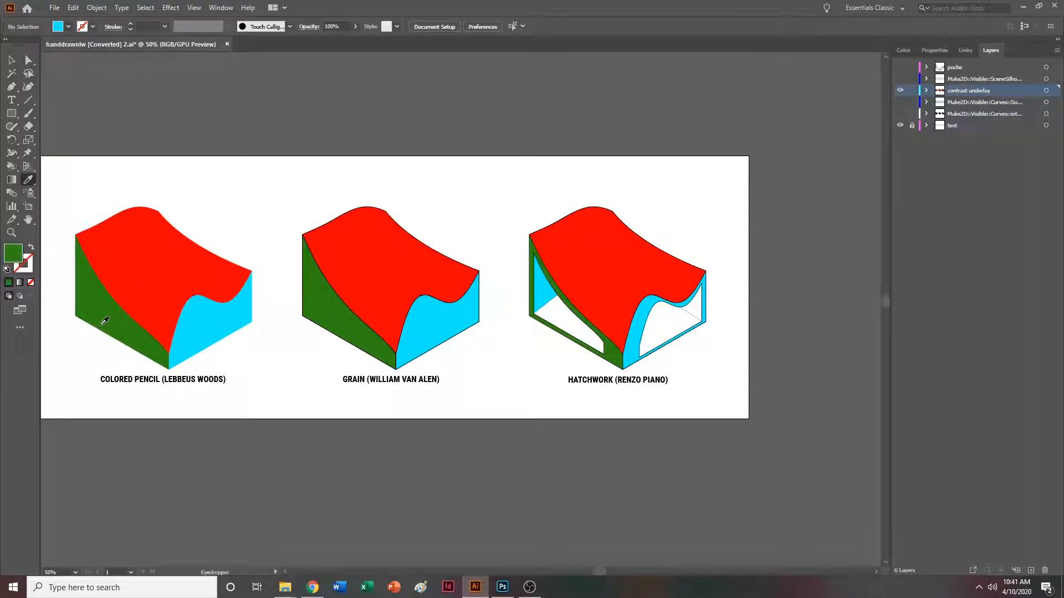
left_click(12, 165)
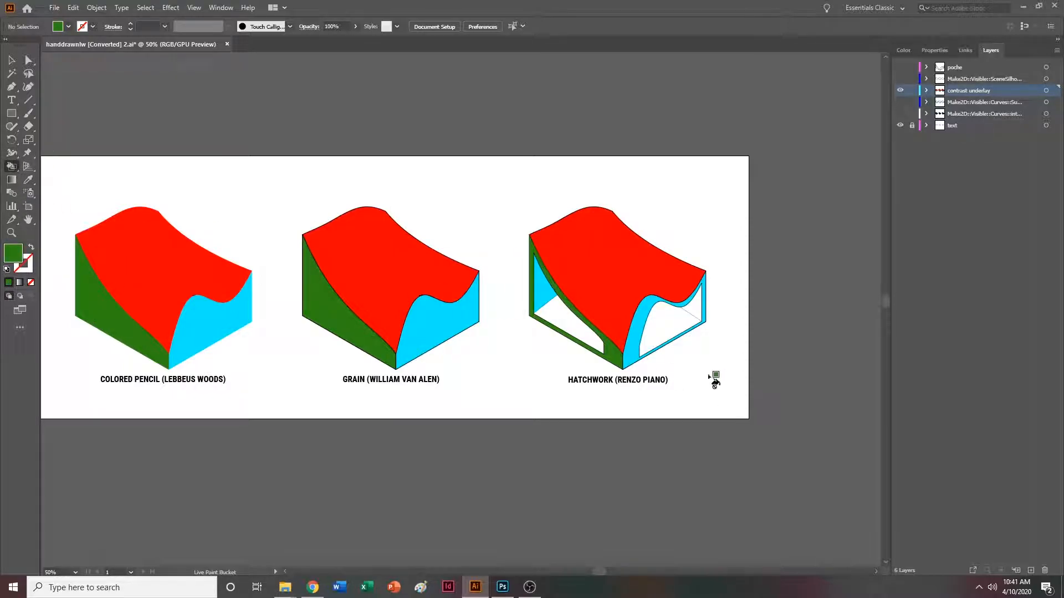
left_click(675, 315)
Sample the red and paint the remaining unfilled areas inside the Hatchwork block's left and right openings.
left_click(27, 179)
left_click(623, 255)
left_click(12, 166)
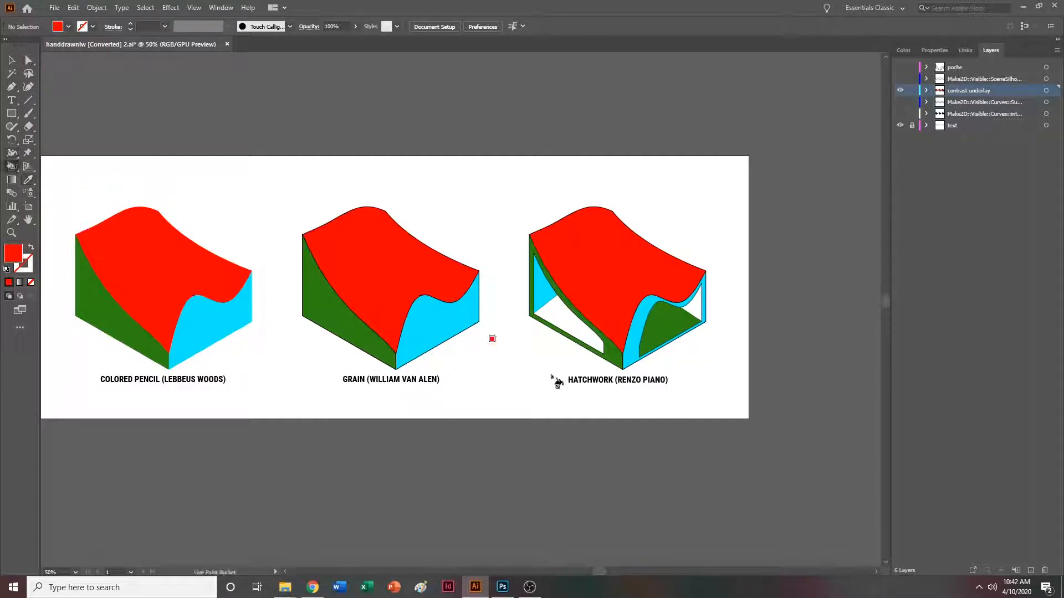
left_click(569, 318)
left_click(690, 311)
Select the Grain and Hatchwork Live Paint group and set its stroke to none.
left_click(11, 60)
left_click(410, 268)
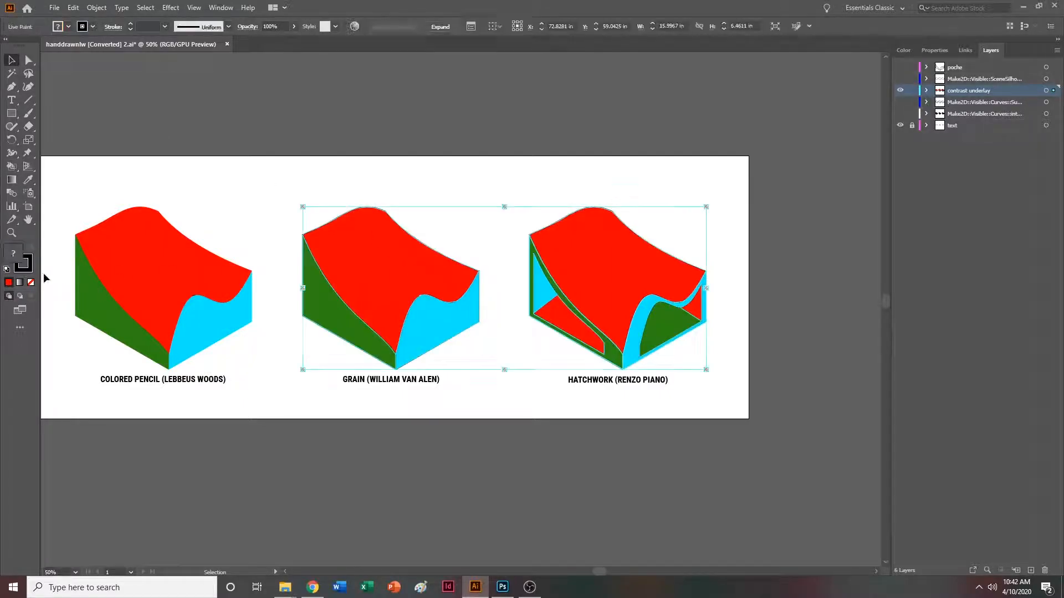
left_click(23, 263)
left_click(31, 282)
left_click(536, 152)
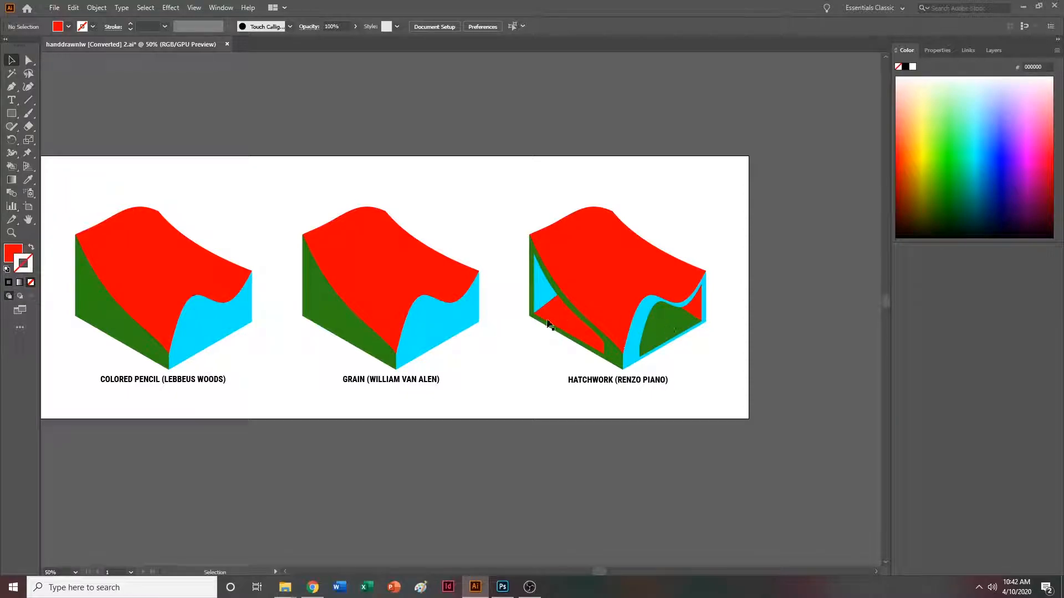
Return to the layer list and hide the text layer so only the contrast underlay shows.
scroll(719, 203, "left", 2)
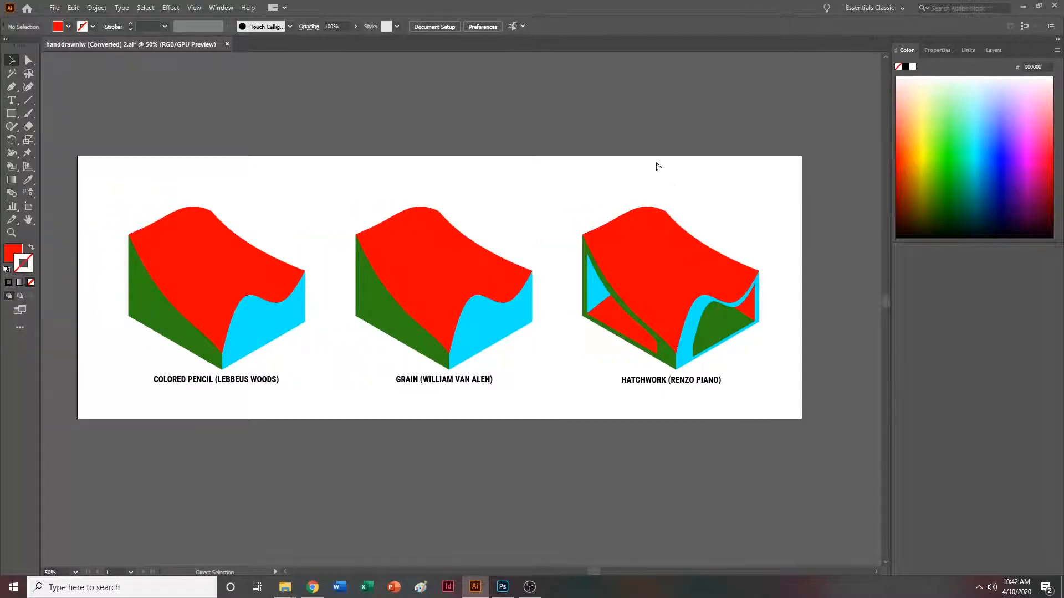
left_click(993, 50)
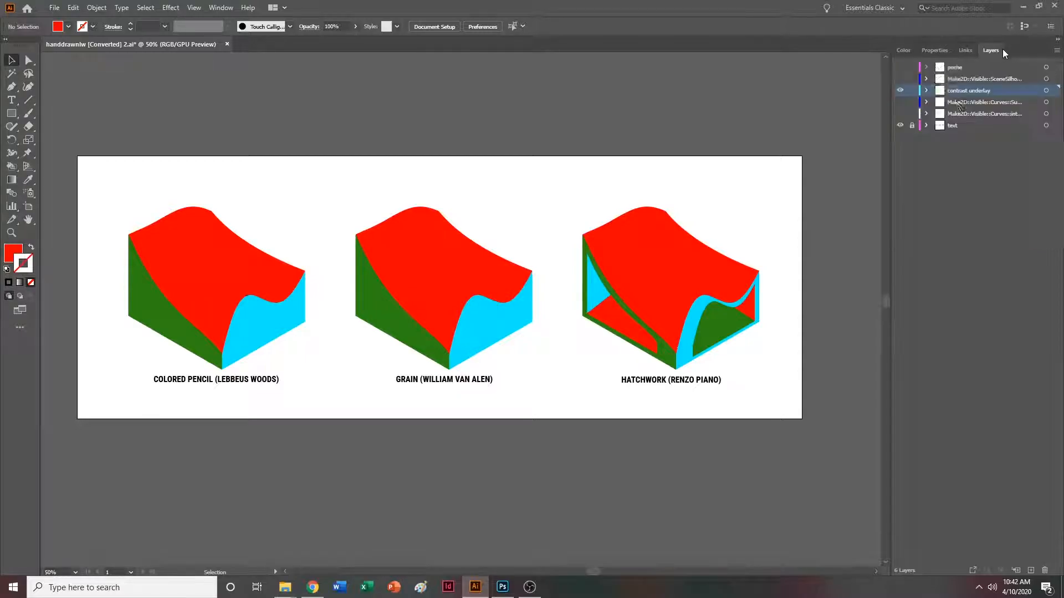
left_click(900, 125)
scroll(525, 159, "left", 1)
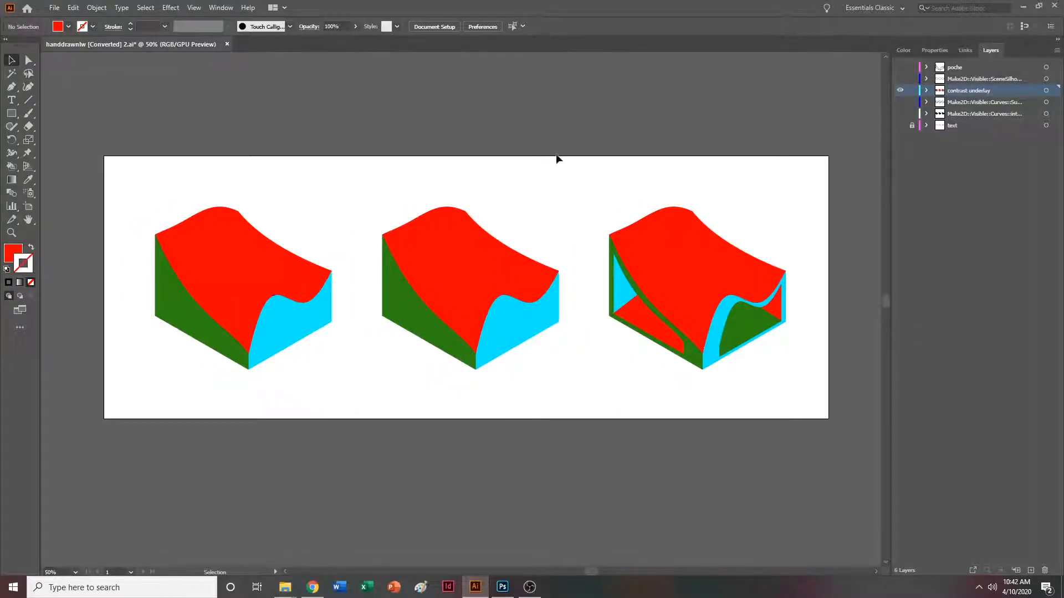
Export the underlay as a PNG named "photoshop base file" at High (300 ppi) with a transparent background.
left_click(55, 10)
mouse_move(98, 201)
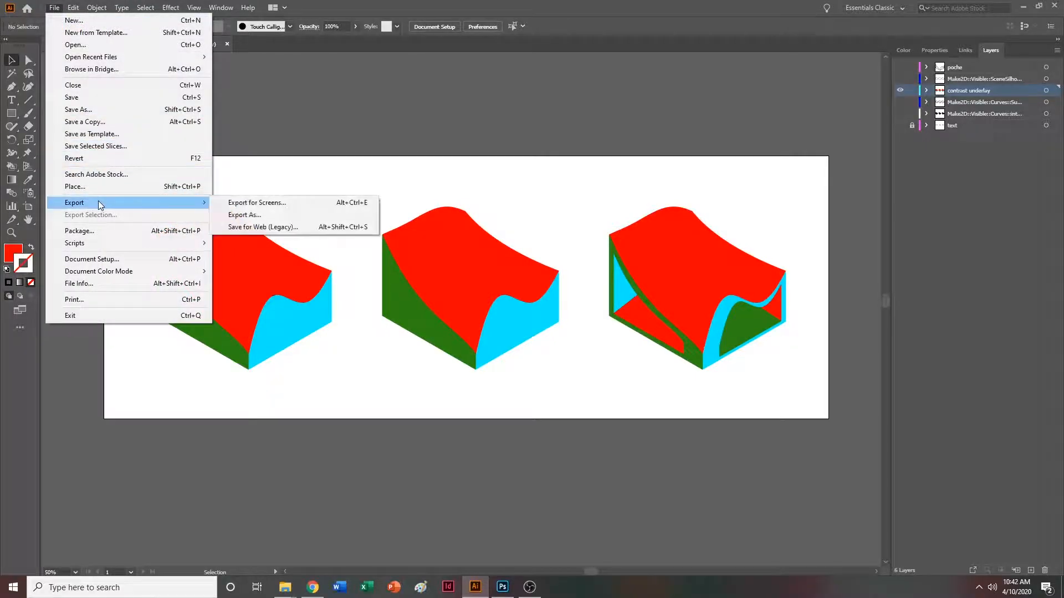
left_click(261, 214)
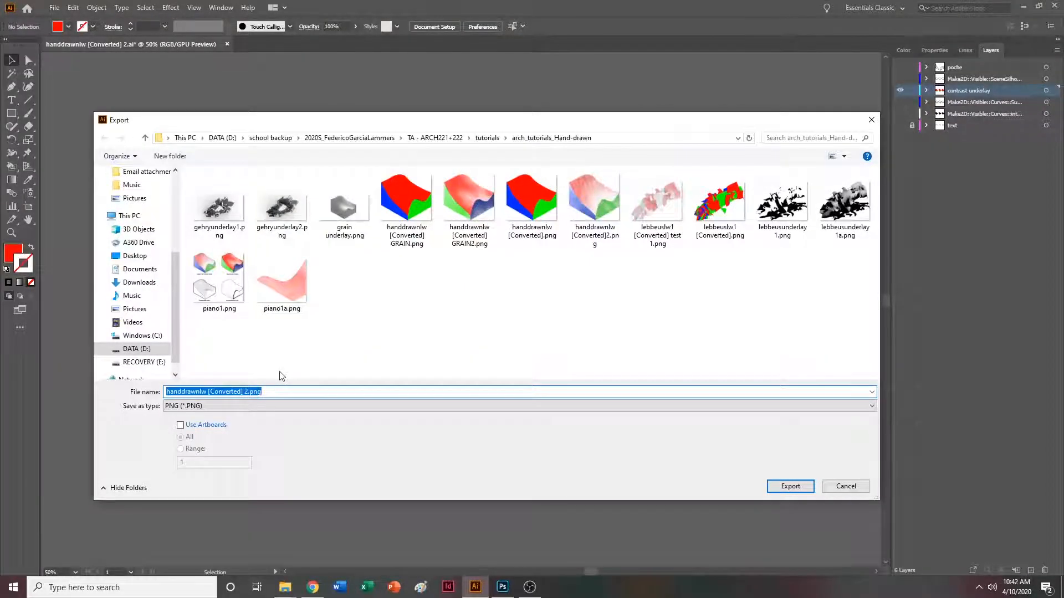
type("photoshop base file")
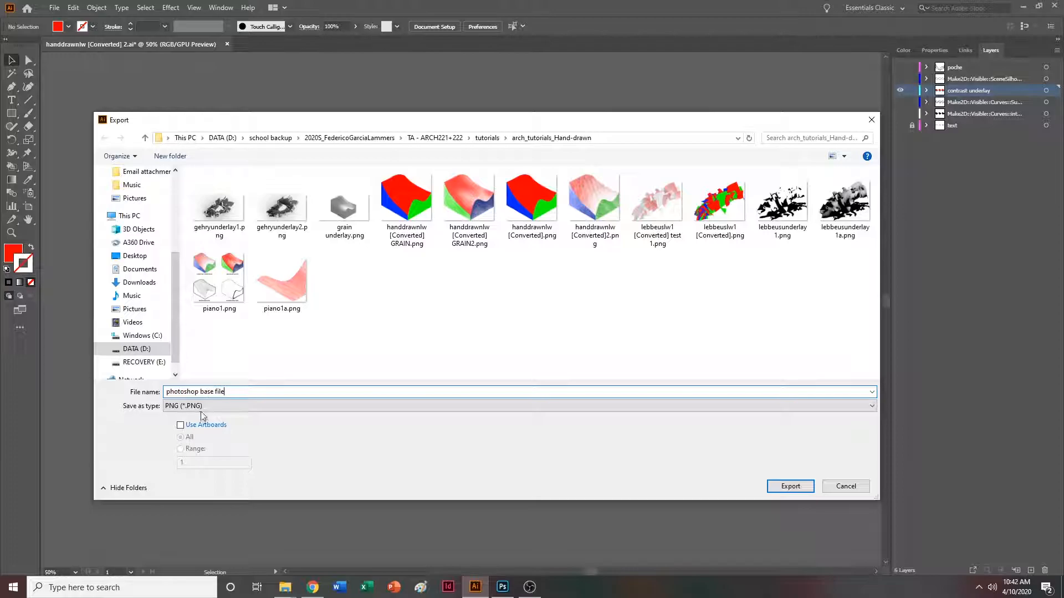
left_click(785, 487)
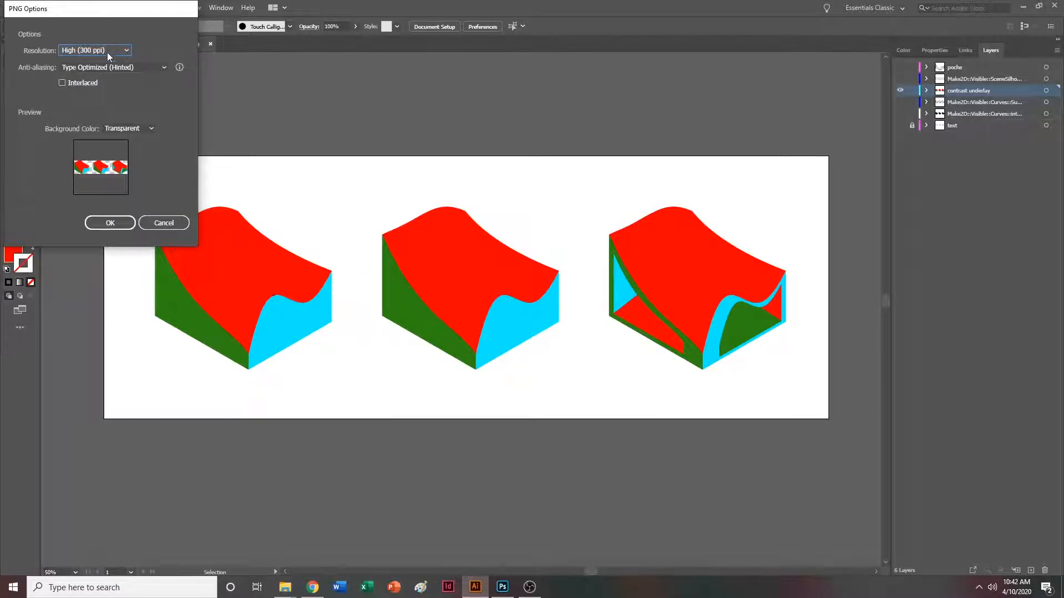
left_click(118, 223)
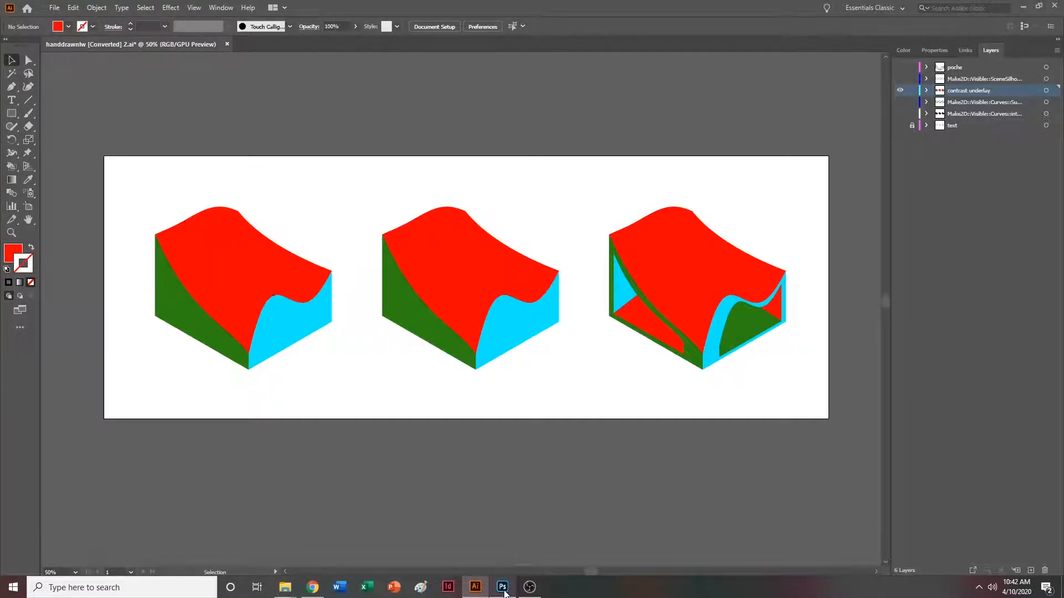
Switch to Photoshop and open the exported "photoshop base file.png" from the recent files.
left_click(504, 591)
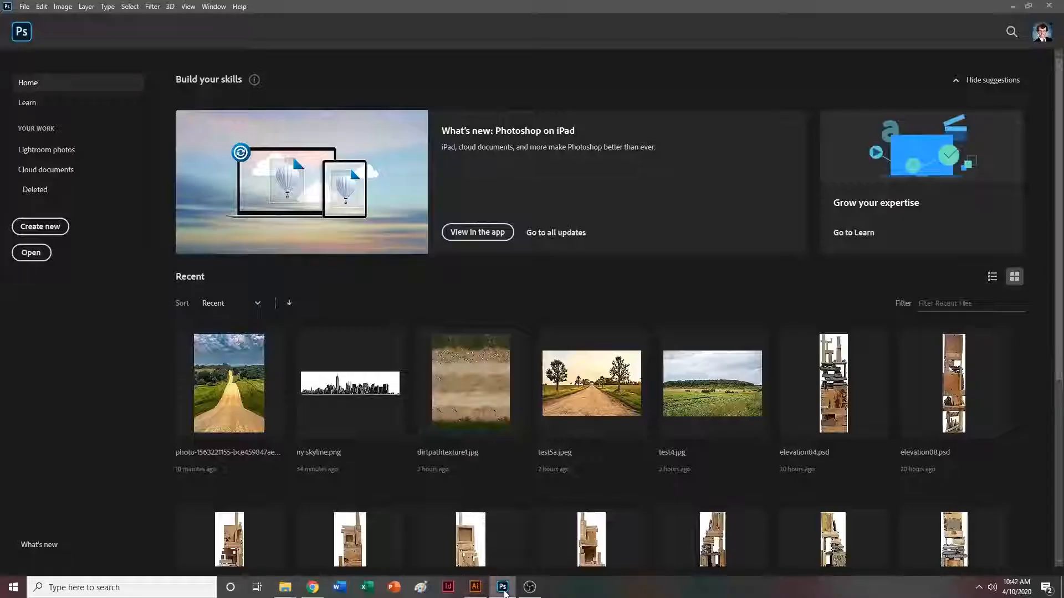
left_click(25, 8)
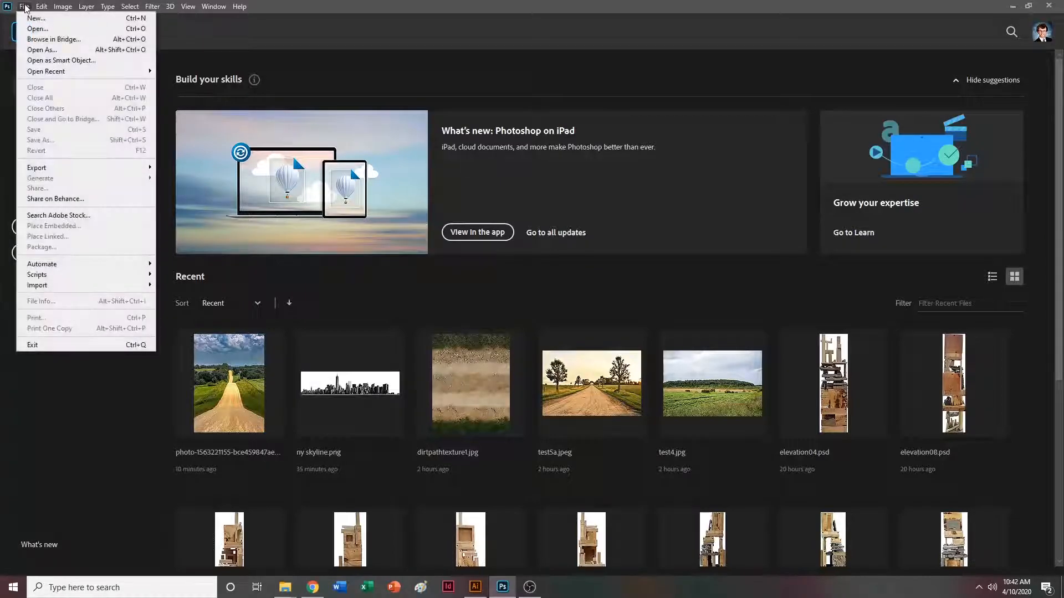
left_click(39, 26)
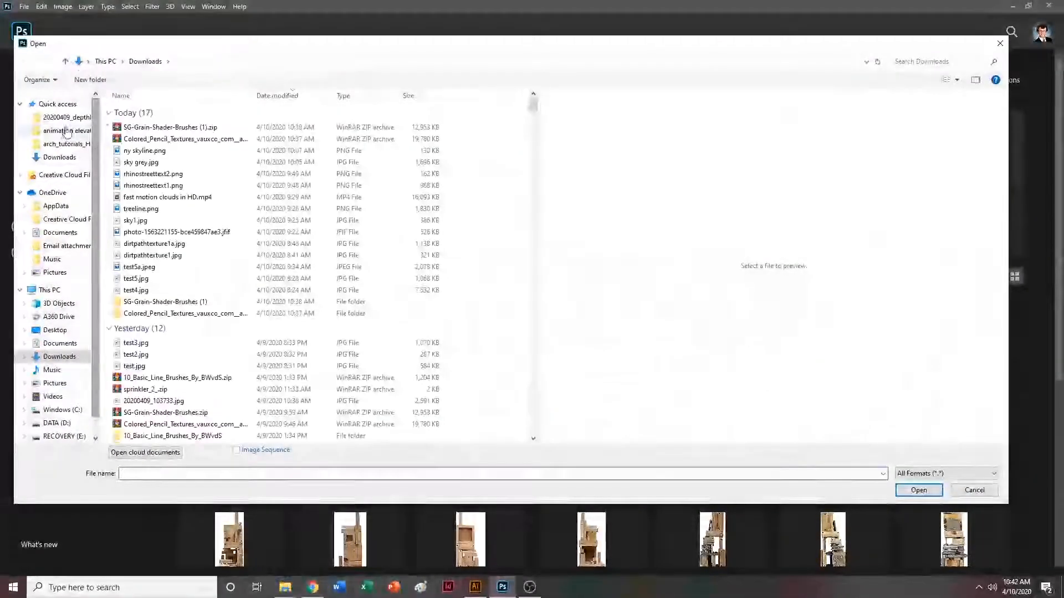
left_click(58, 103)
left_click(167, 216)
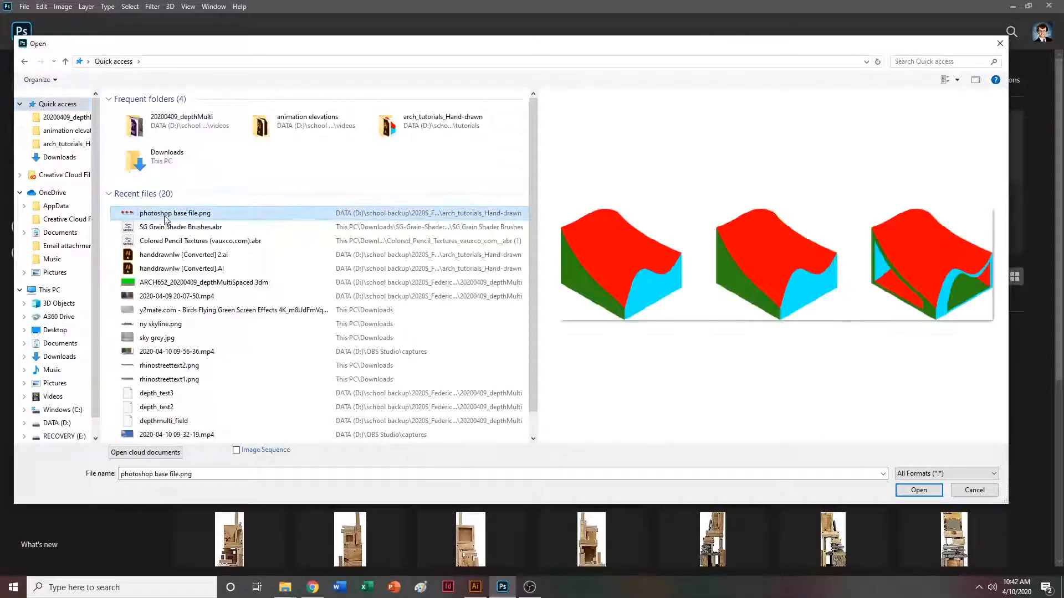
double_click(173, 216)
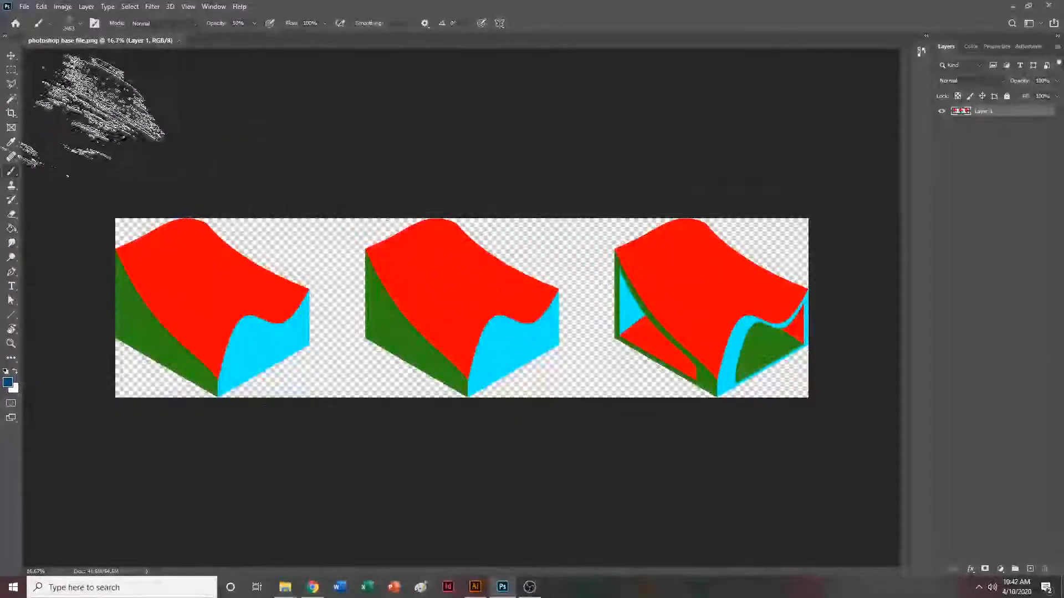
Extend the canvas with the Crop tool to leave a transparent margin on all sides of the three blocks.
left_click(15, 118)
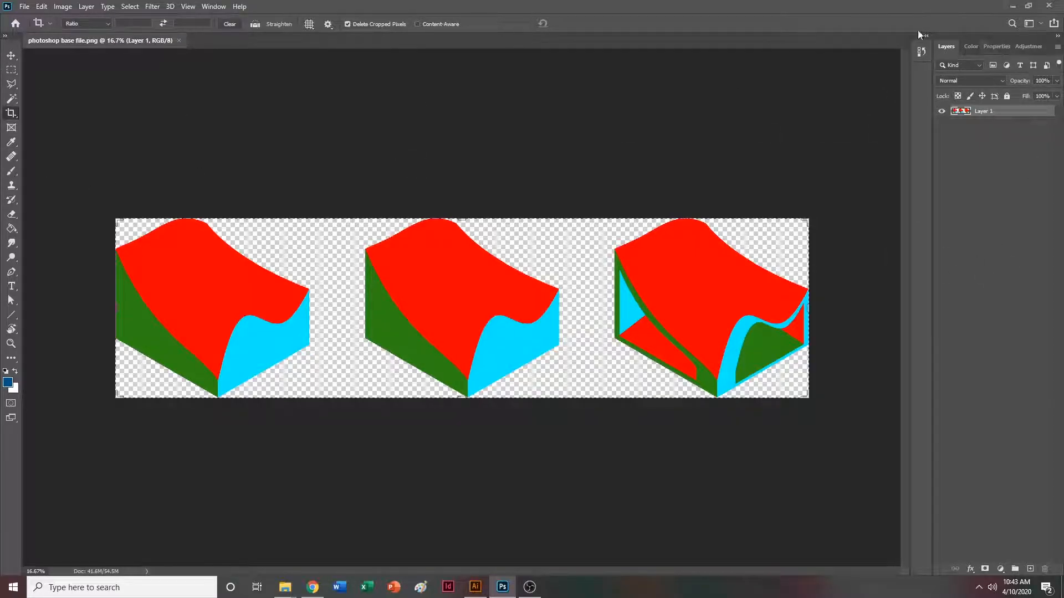
left_click(212, 6)
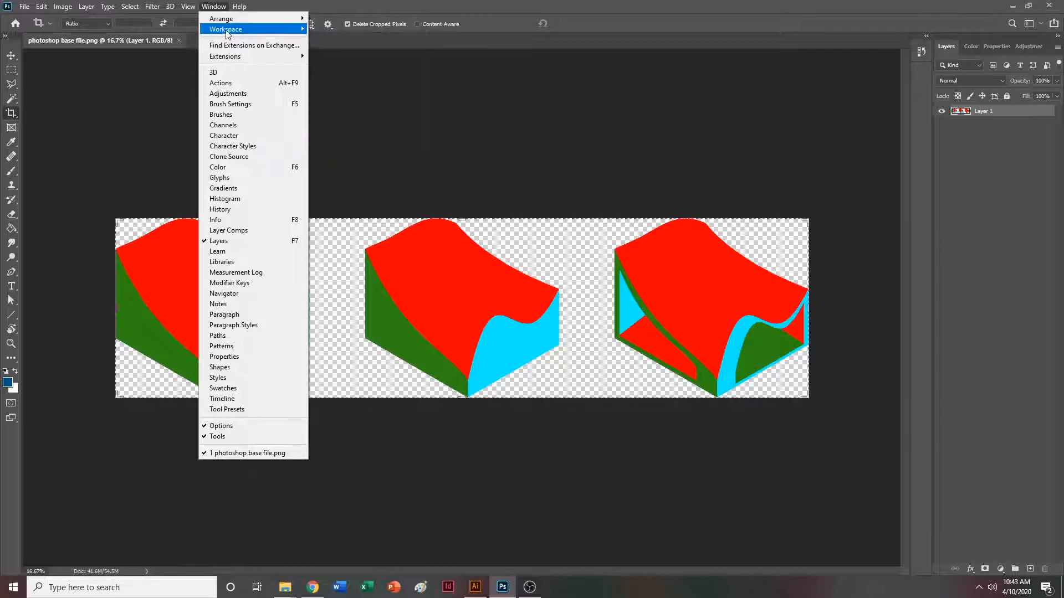
mouse_move(283, 32)
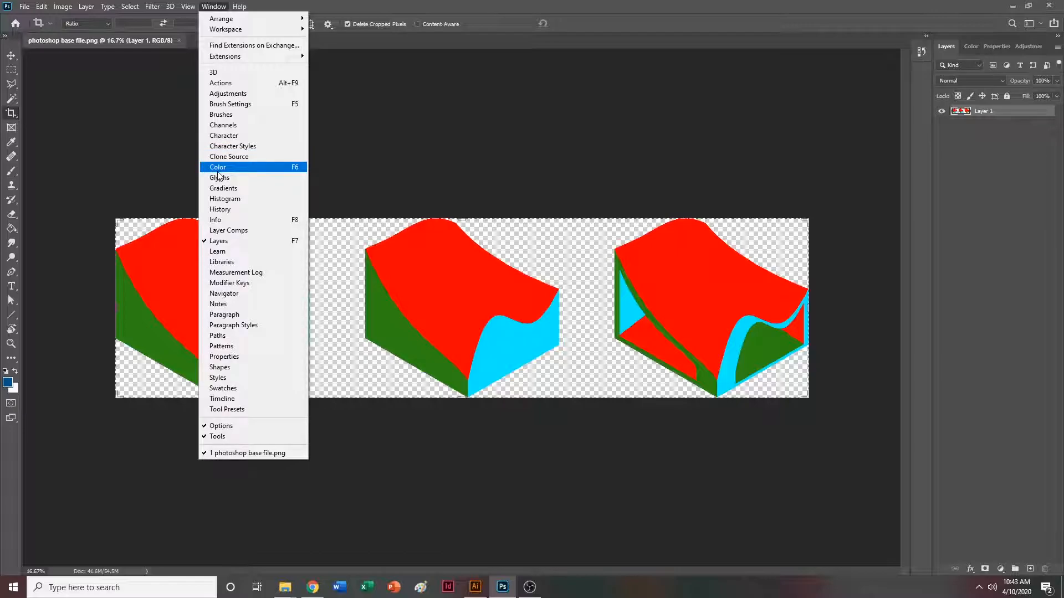
left_click(546, 6)
left_click(11, 113)
left_click_drag(115, 219, 75, 173)
left_click_drag(840, 446, 885, 470)
key("Return")
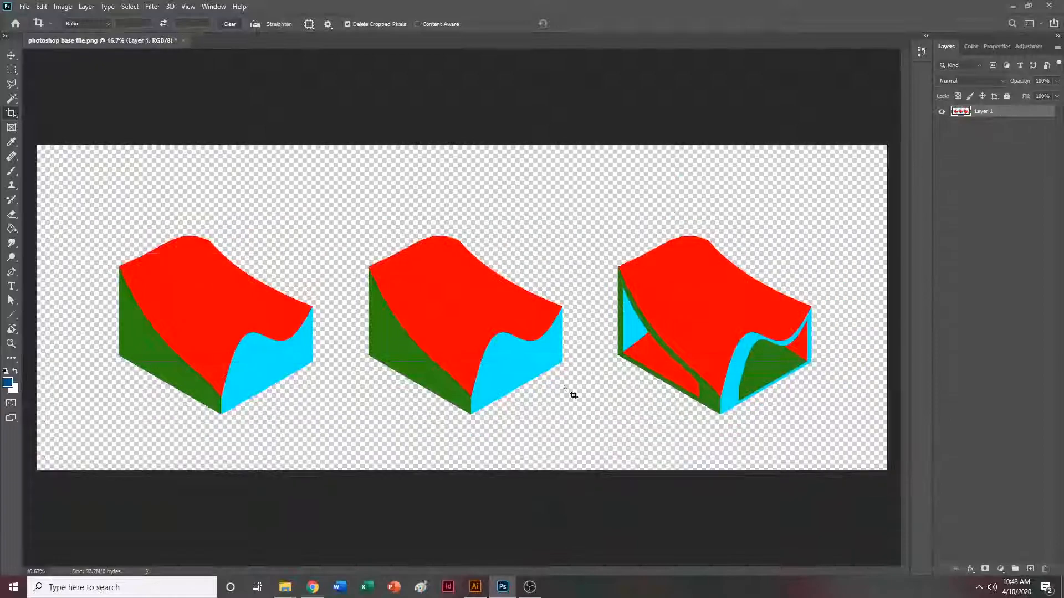
Rename the artwork layer "base layer" and add three new empty layers above it.
key("m")
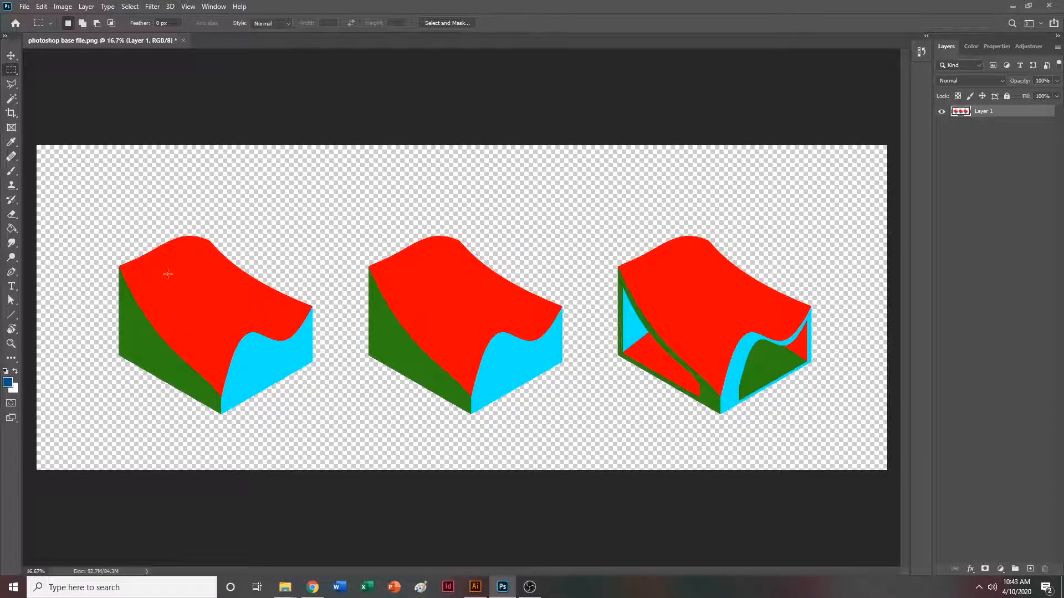
double_click(982, 112)
type("Base layer")
key("Return")
left_click(1029, 571)
left_click(1029, 571)
left_click(1029, 571)
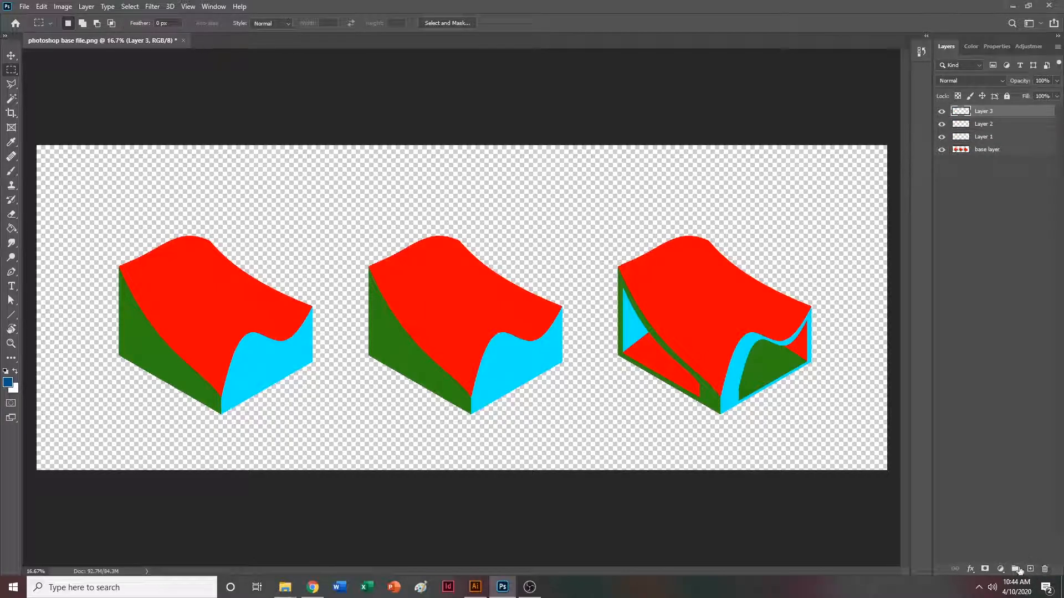
Rename the empty layer directly above the base layer "cpRED".
left_click(989, 138)
double_click(988, 137)
type("color l")
key("BackSpace")
key("BackSpace")
key("BackSpace")
key("BackSpace")
key("BackSpace")
key("BackSpace")
key("BackSpace")
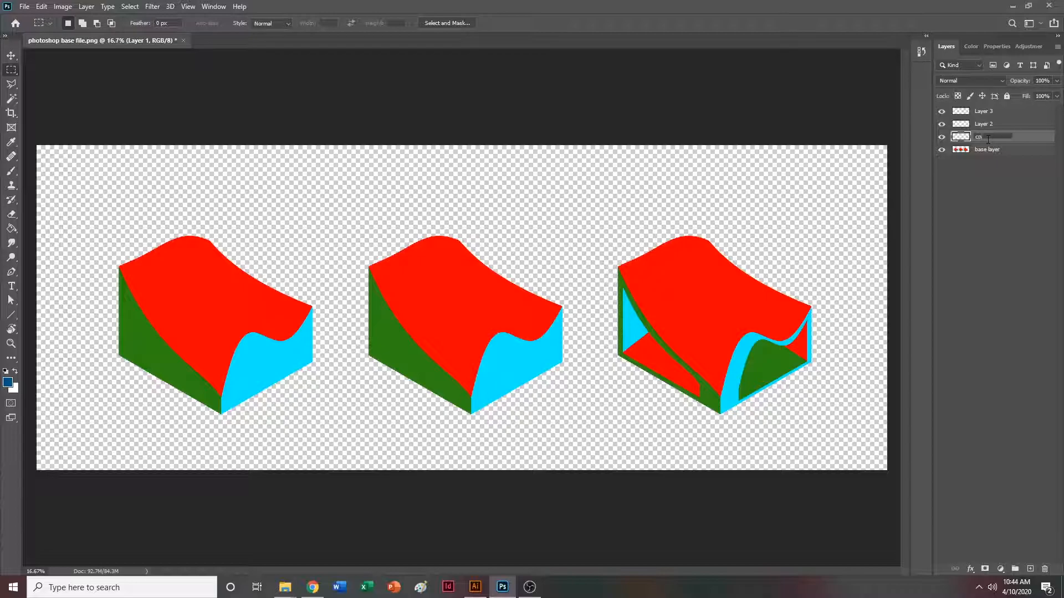
type("coRED")
key("Return")
Rename the two remaining empty layers "cpGREEN" and "cpBLUE", with "cpBLUE" as the topmost one.
double_click(986, 127)
type("coGREEN")
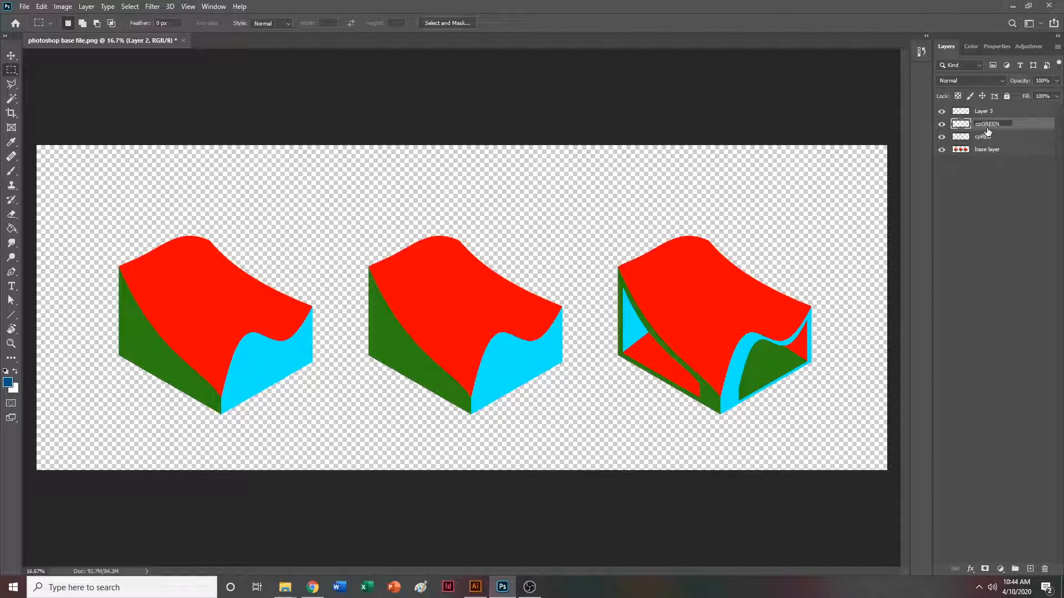
key("Return")
double_click(984, 111)
type("co")
type("BLUE")
key("Return")
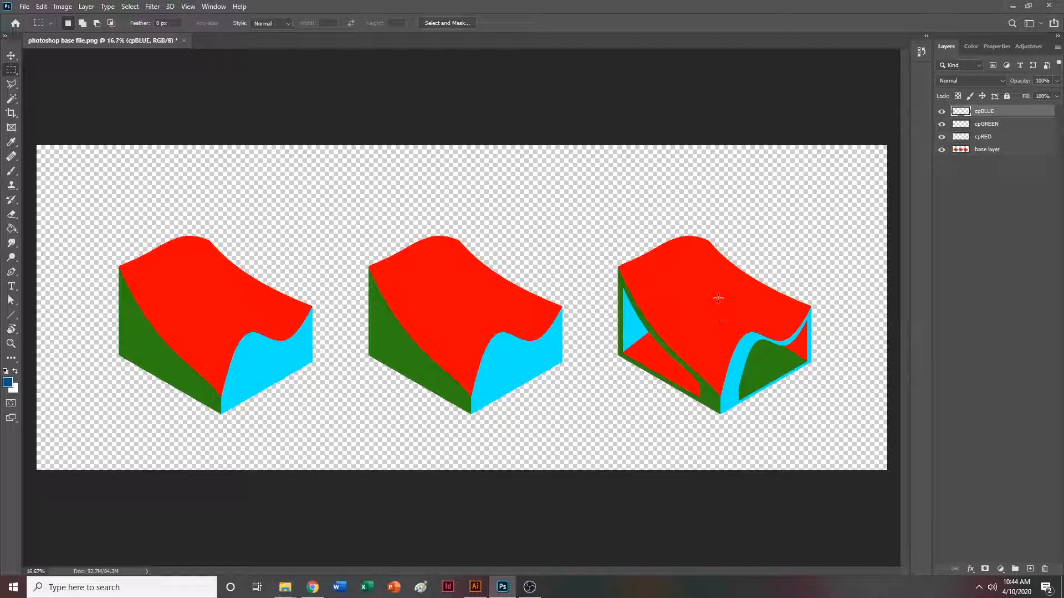
Add another empty layer, move it beneath the base layer and name it "white".
left_click(1030, 569)
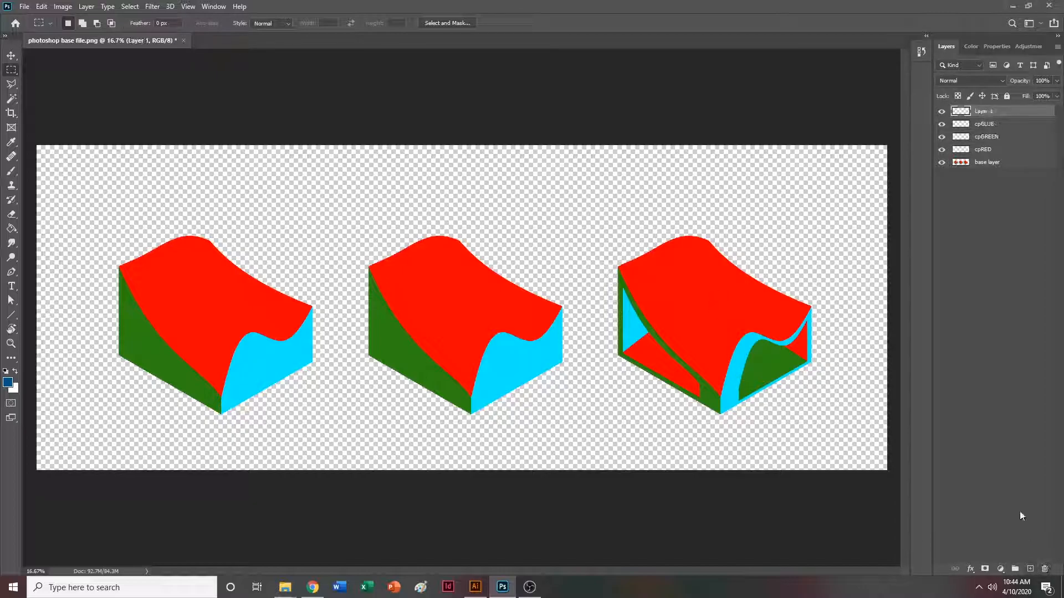
left_click_drag(986, 114, 990, 165)
double_click(990, 163)
type("white")
key("Return")
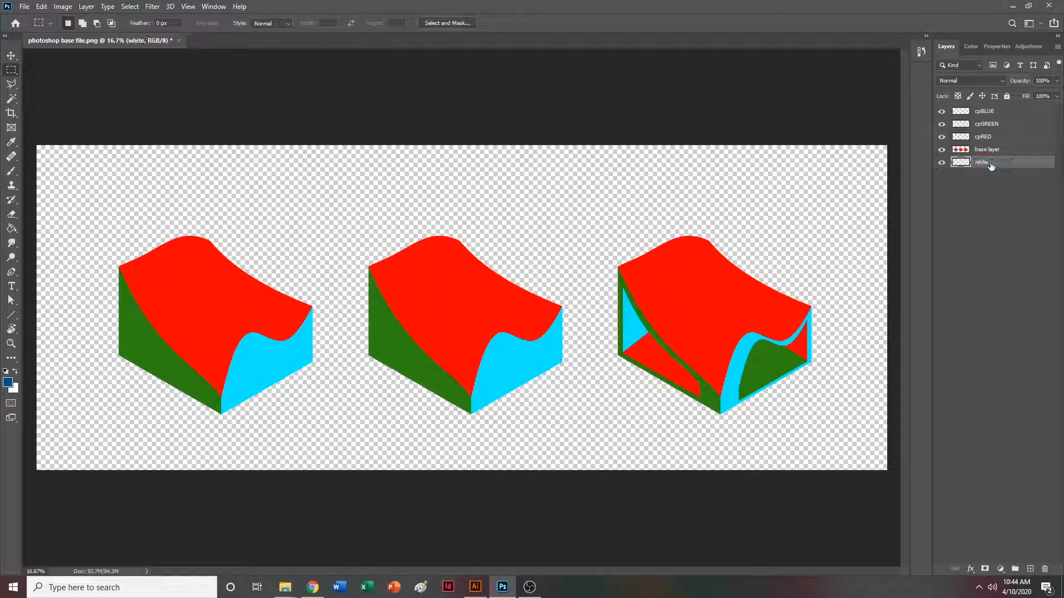
left_click(475, 587)
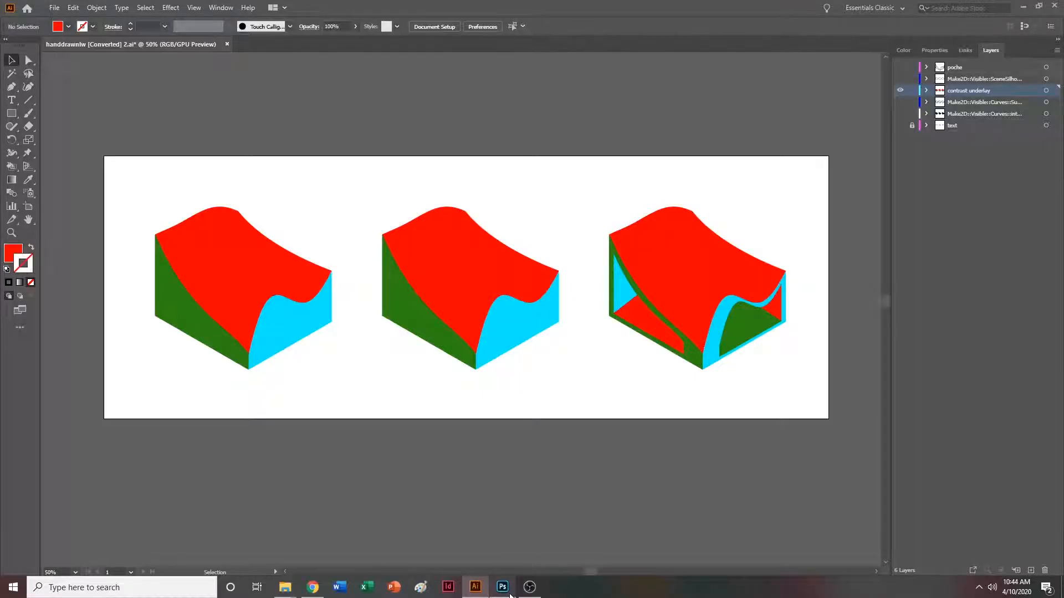
left_click(509, 594)
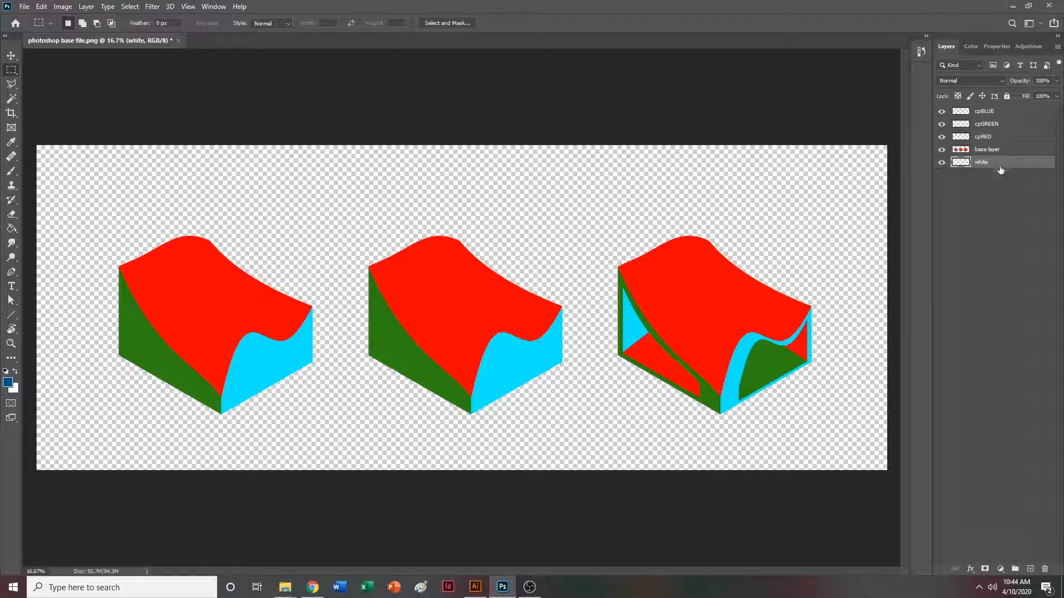
Set the foreground color to white (ffffff) and fill the "white" layer with the Paint Bucket.
left_click(11, 229)
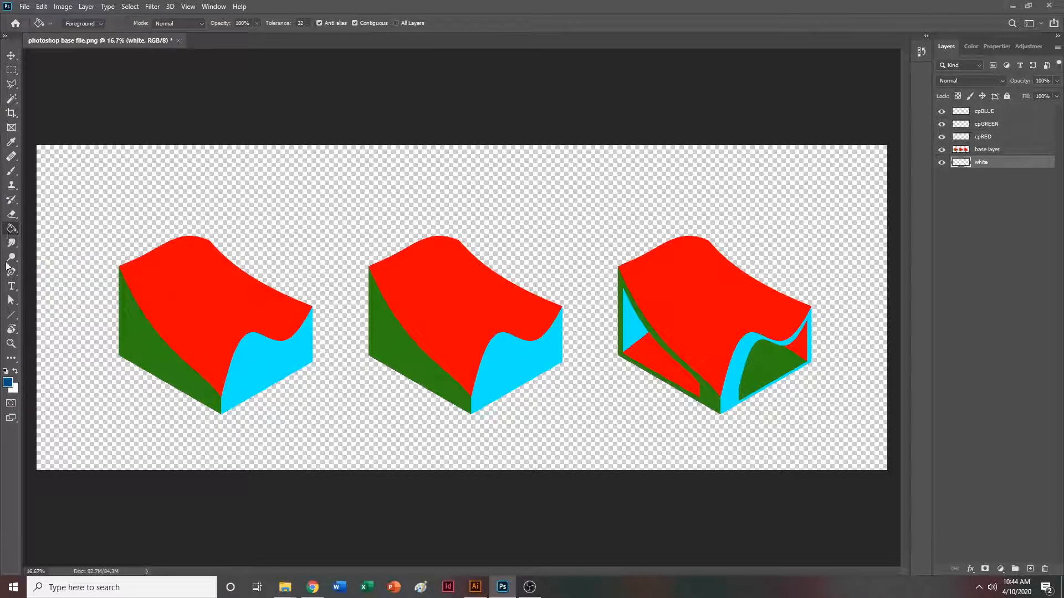
left_click(8, 382)
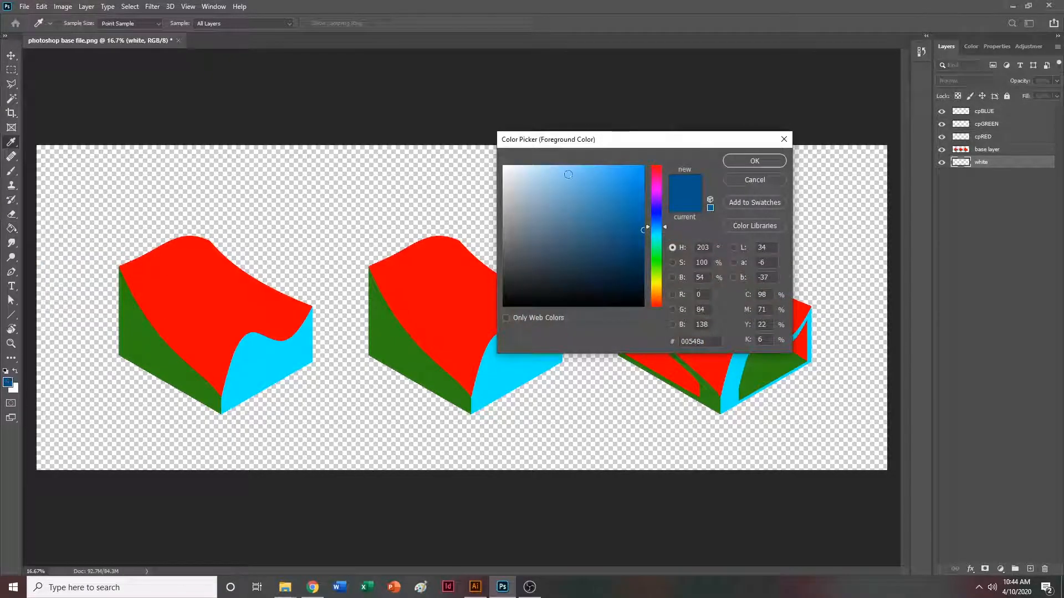
left_click(504, 166)
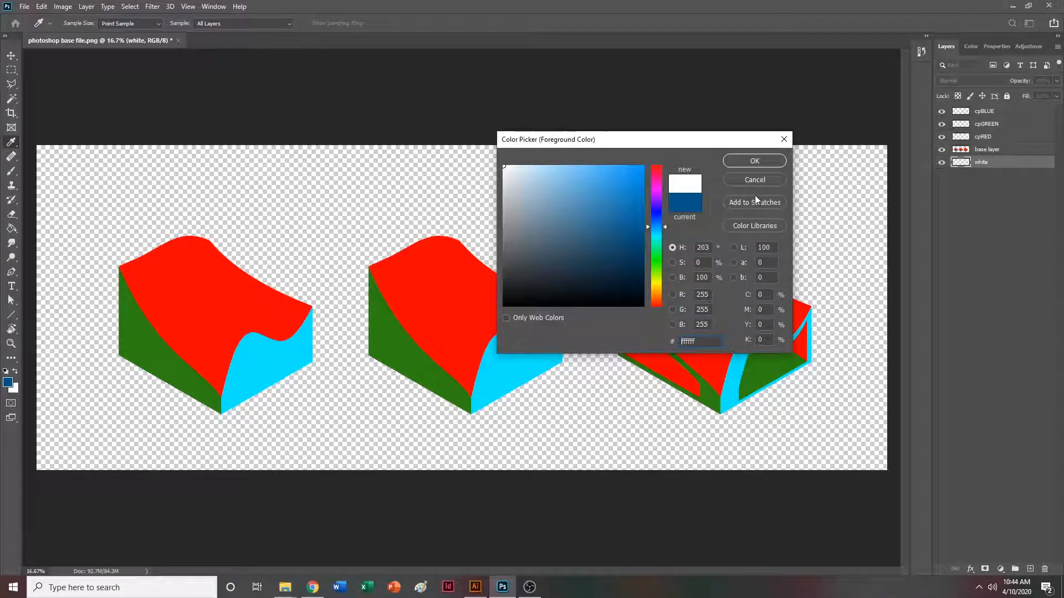
left_click(759, 162)
key("g")
left_click(690, 189)
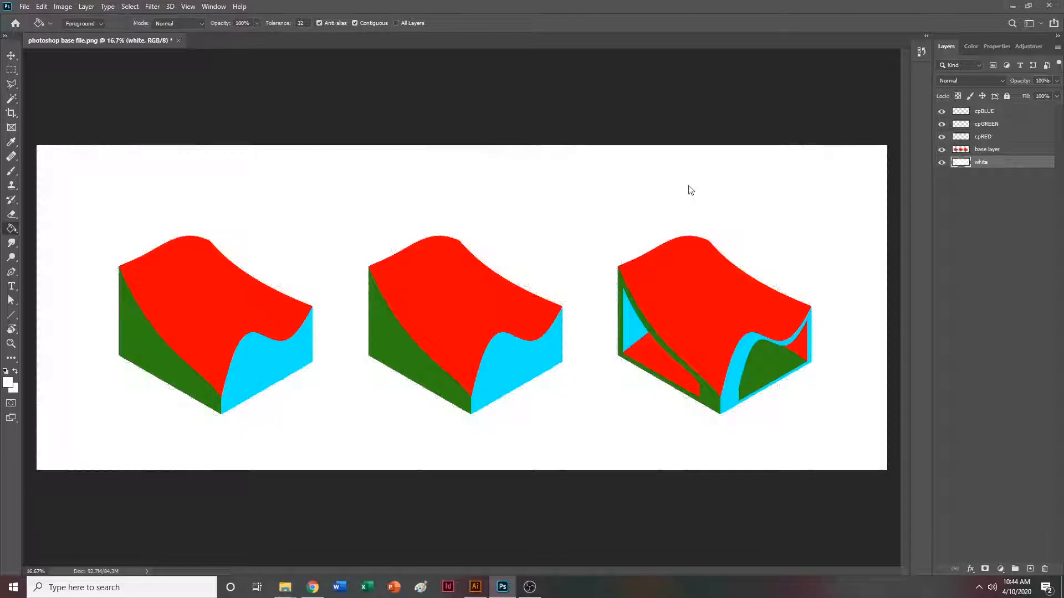
left_click(11, 70)
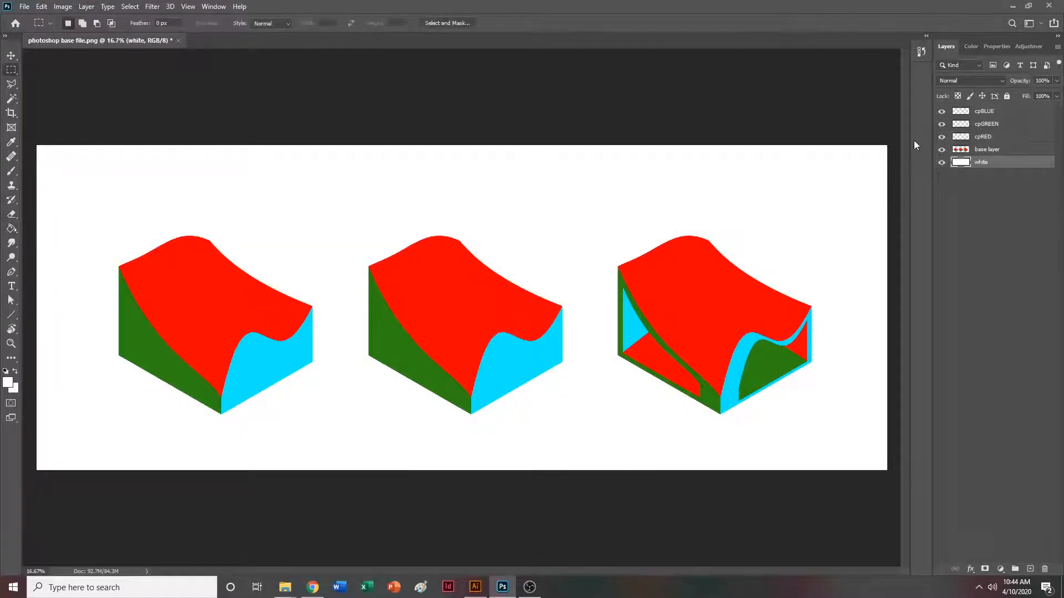
Turn the white and base layers off and back on to check what each contributes to the image.
left_click(941, 161)
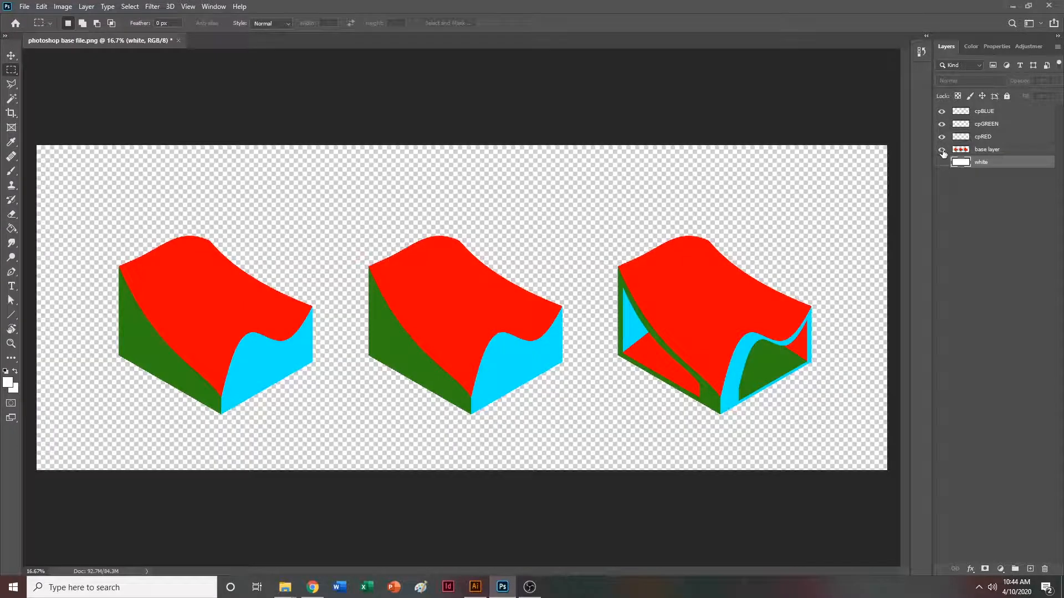
left_click(942, 150)
left_click(941, 150)
left_click(941, 162)
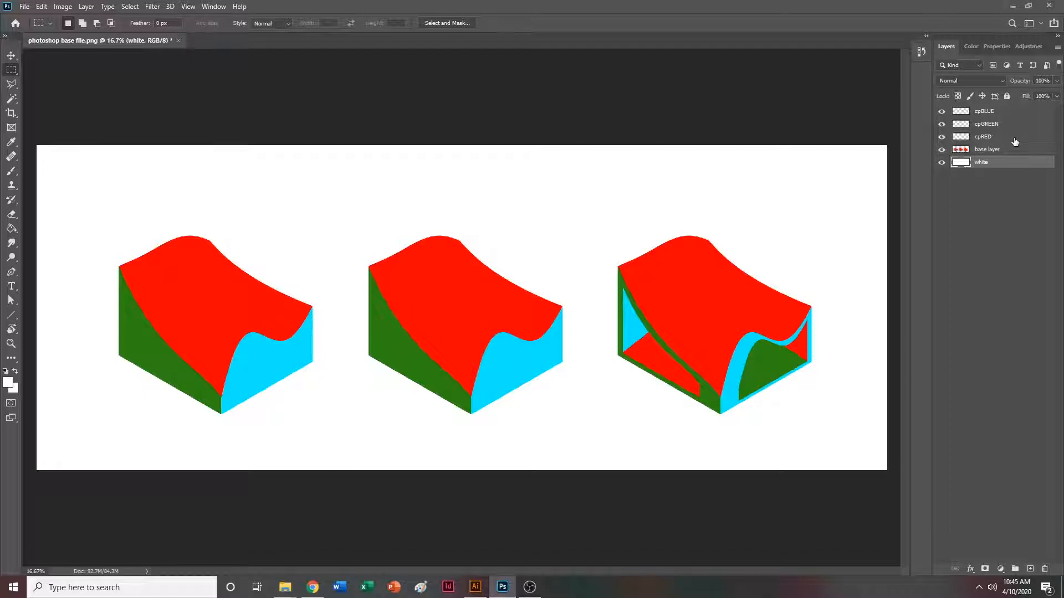
Make the base layer active and activate the Magic Wand tool.
left_click(1007, 151)
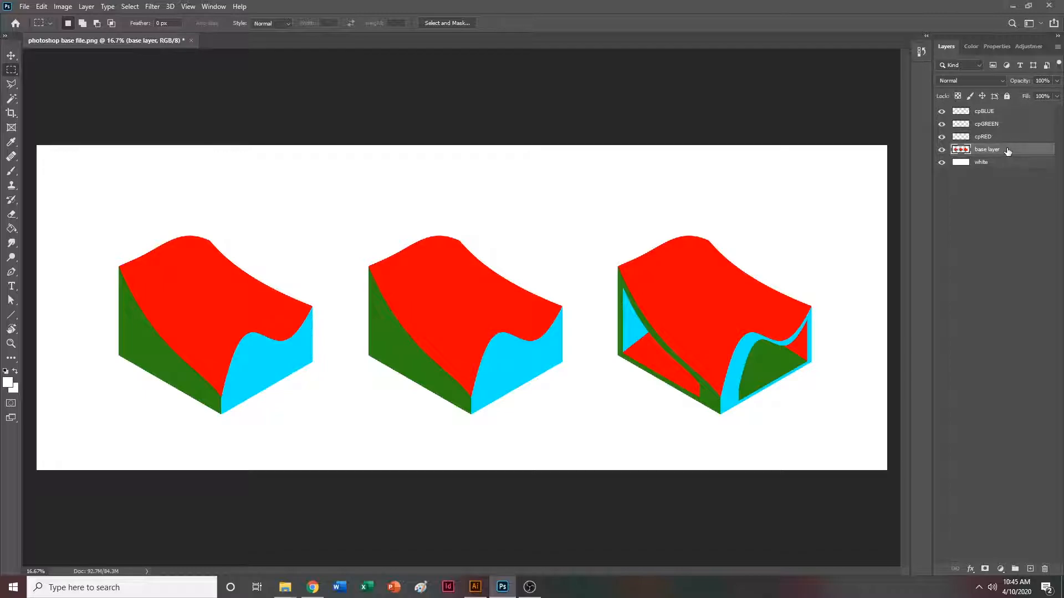
left_click(11, 99)
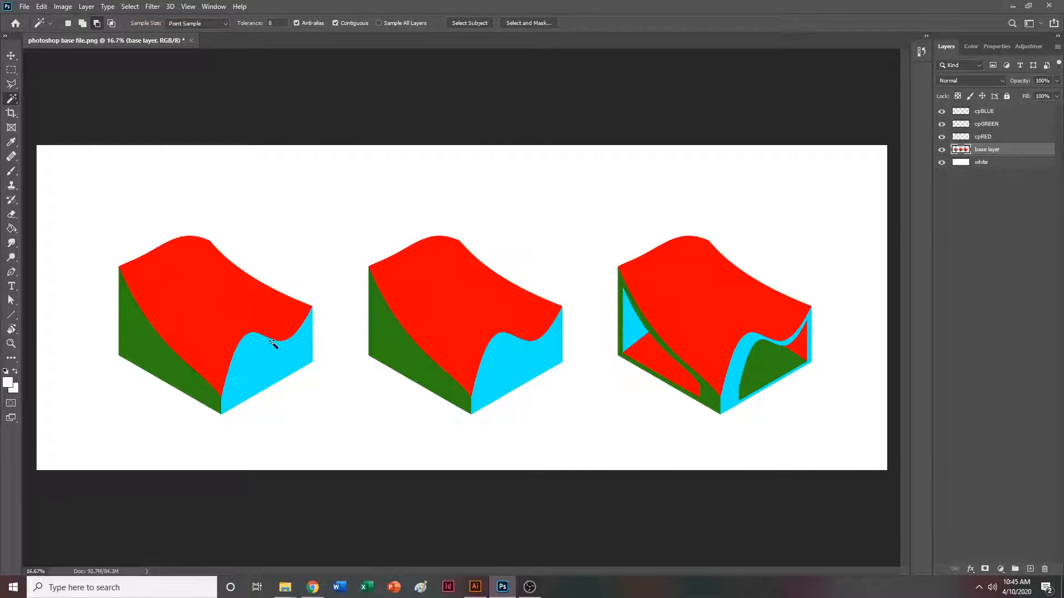
Switch to Chrome and copy the previewed Lebbeus Woods exhibit image from the "lebbeus woods drawings" image results.
left_click(313, 588)
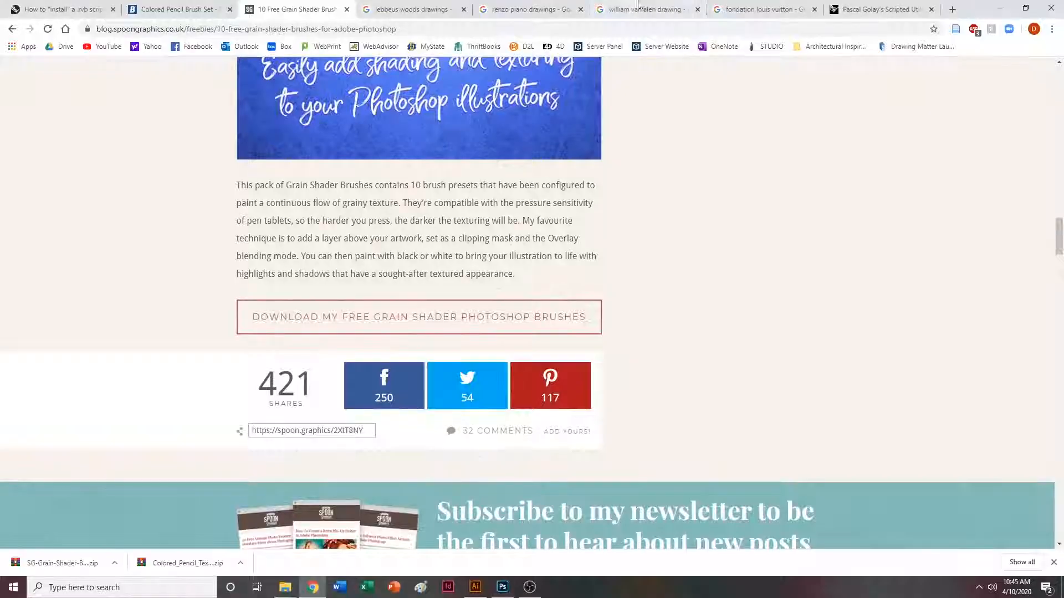
left_click(420, 11)
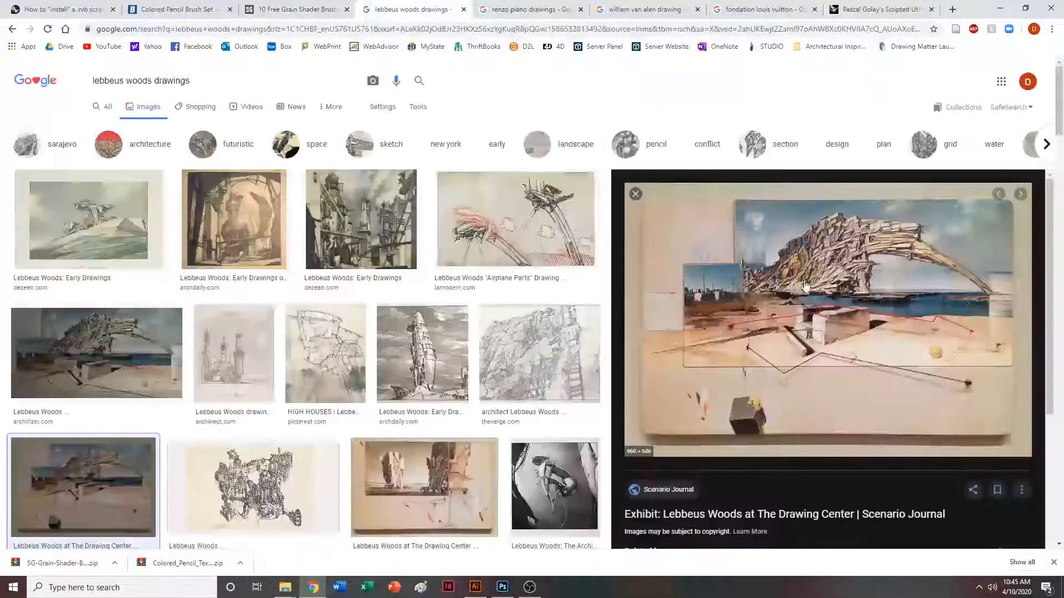
right_click(841, 289)
left_click(877, 403)
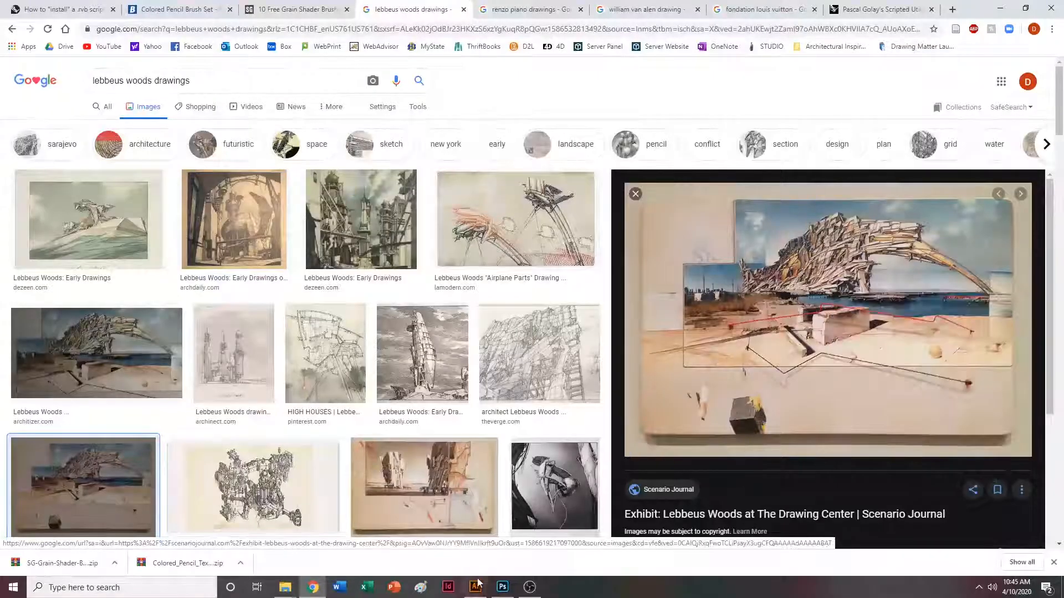
Return to Photoshop, paste the copied drawing above the base layer and enlarge it over the middle of the canvas.
left_click(503, 587)
key("ctrl+v")
key("ctrl+t")
left_click_drag(506, 278, 670, 167)
left_click_drag(424, 339, 284, 426)
key("Return")
Try the Magic Wand at a tolerance of 2 on the blank beige area of the pasted drawing.
left_click(12, 100)
left_click(277, 24)
type("2")
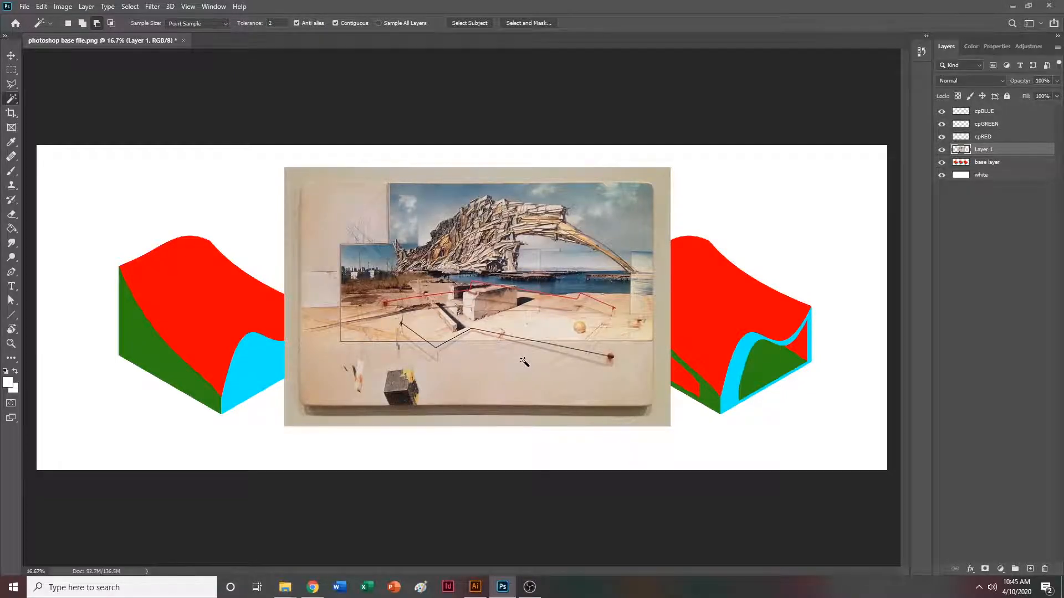
key("ctrl+plus")
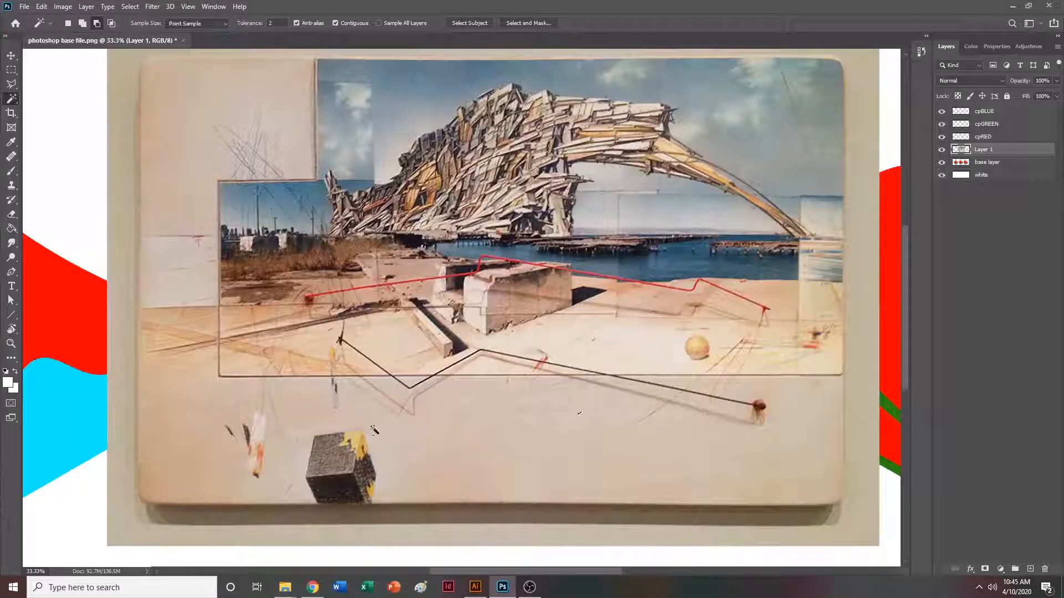
left_click(12, 69)
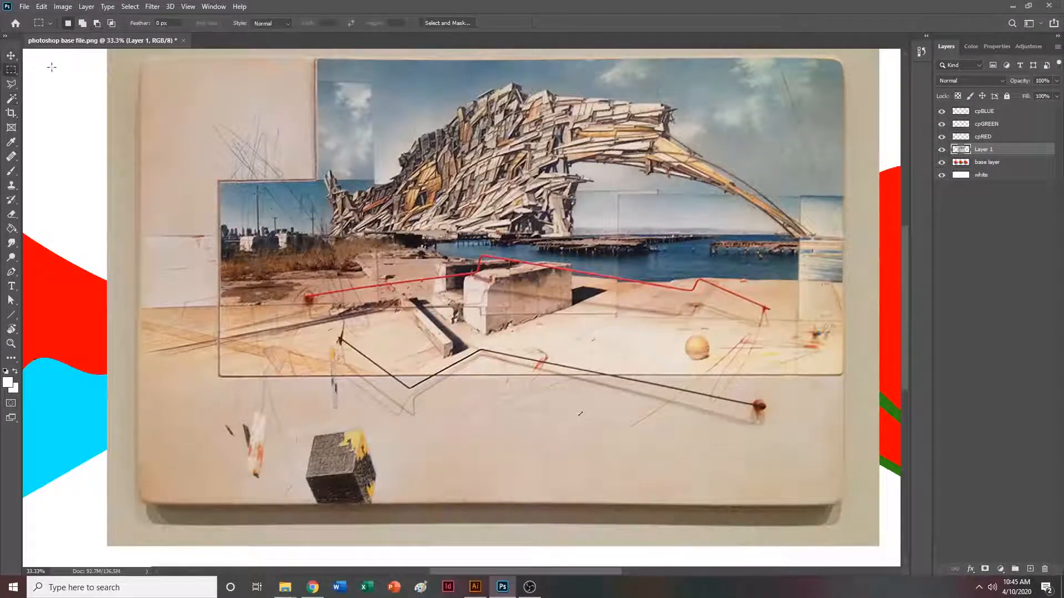
Set the Magic Wand tolerance to 64 and select the beige area in the lower part of the pasted drawing.
left_click(11, 99)
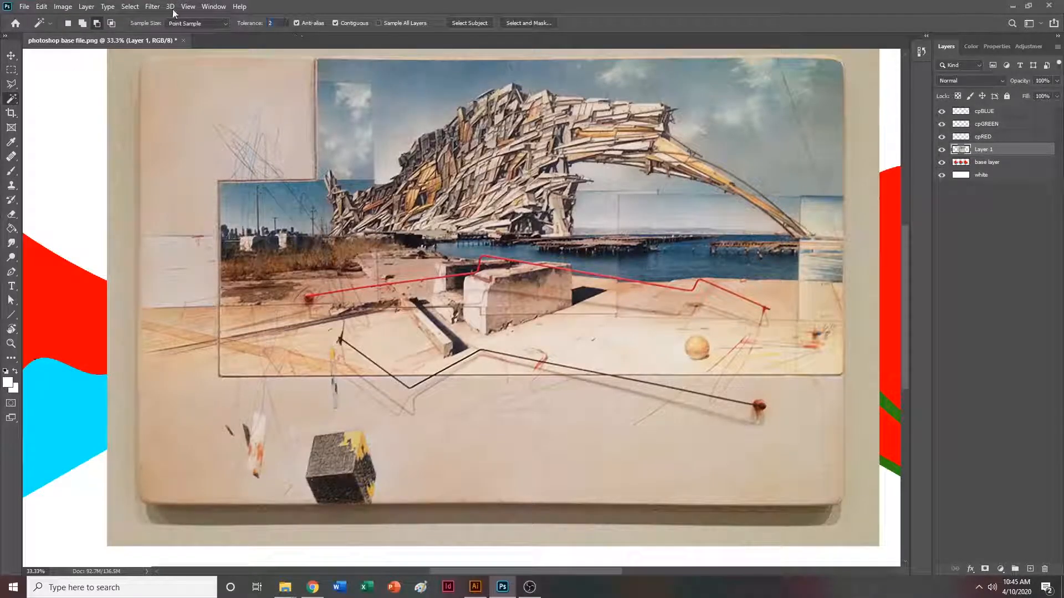
type("64")
left_click(579, 427)
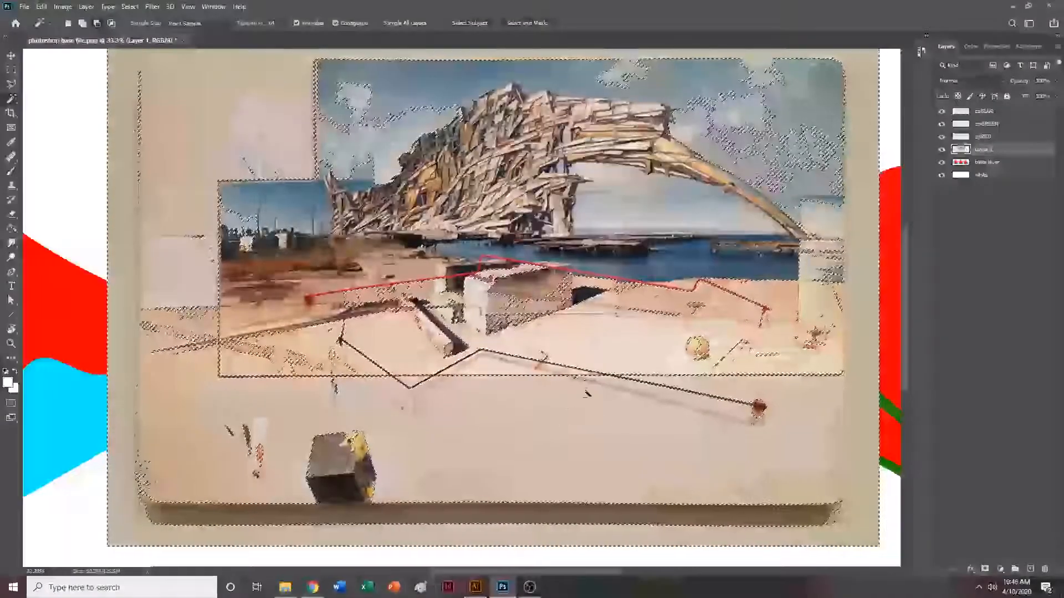
Clear the selection and delete the layer holding the pasted drawing.
left_click(12, 71)
key("ctrl+d")
key("ctrl+minus")
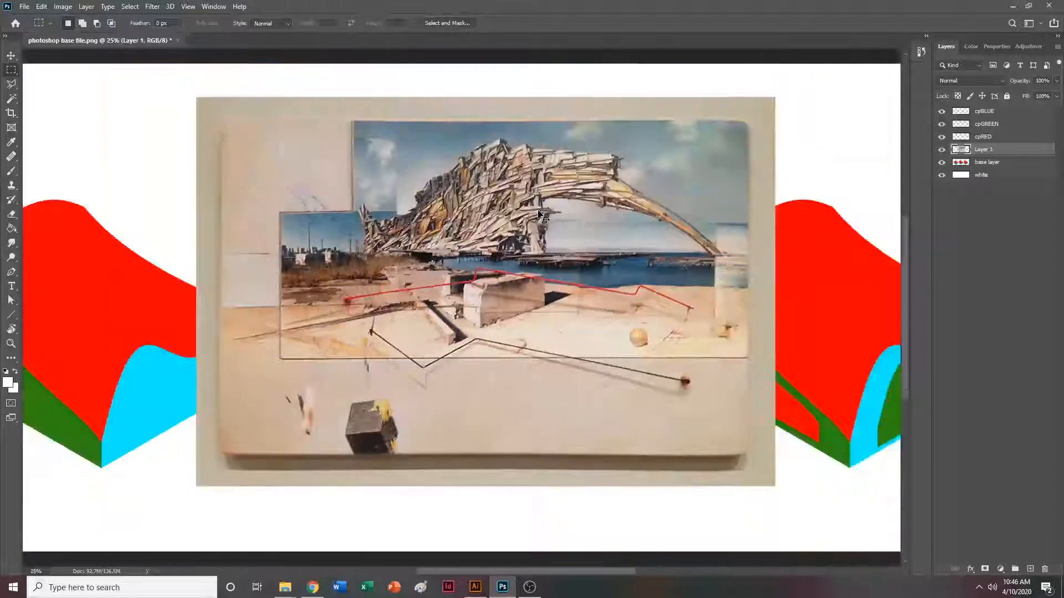
scroll(720, 188, "left", 5)
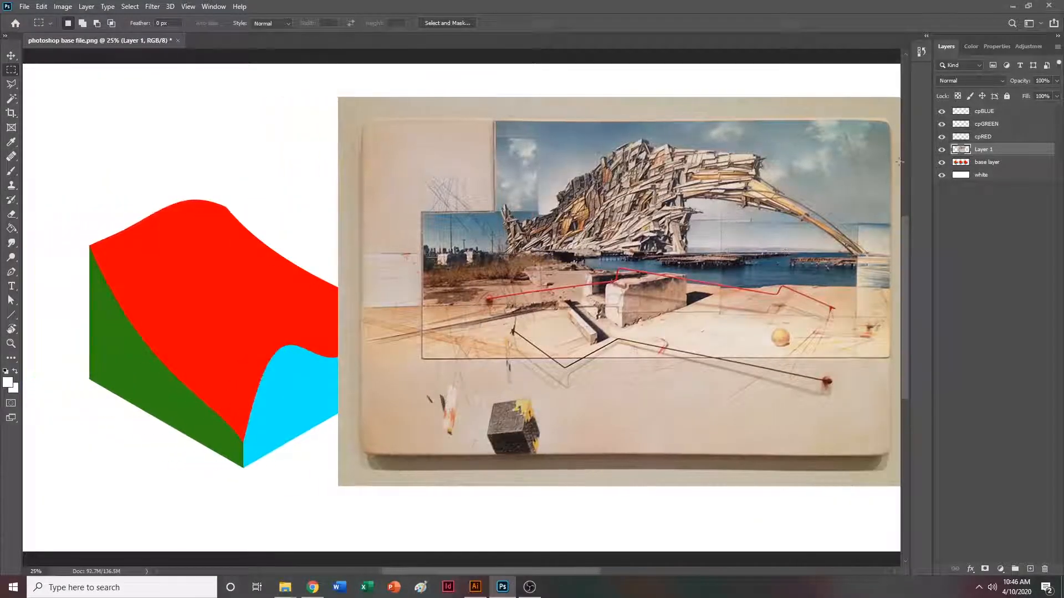
left_click_drag(999, 153, 1049, 569)
scroll(347, 308, "left", 4)
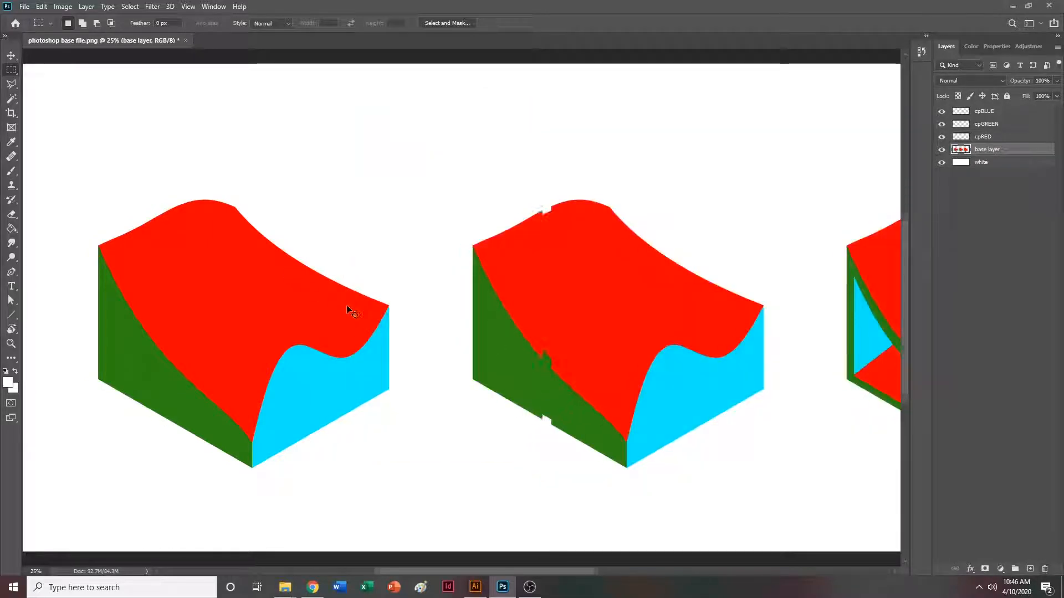
Select the red top face of the leftmost shape with the Magic Wand, hide the base layer and make cpRED active.
left_click(8, 98)
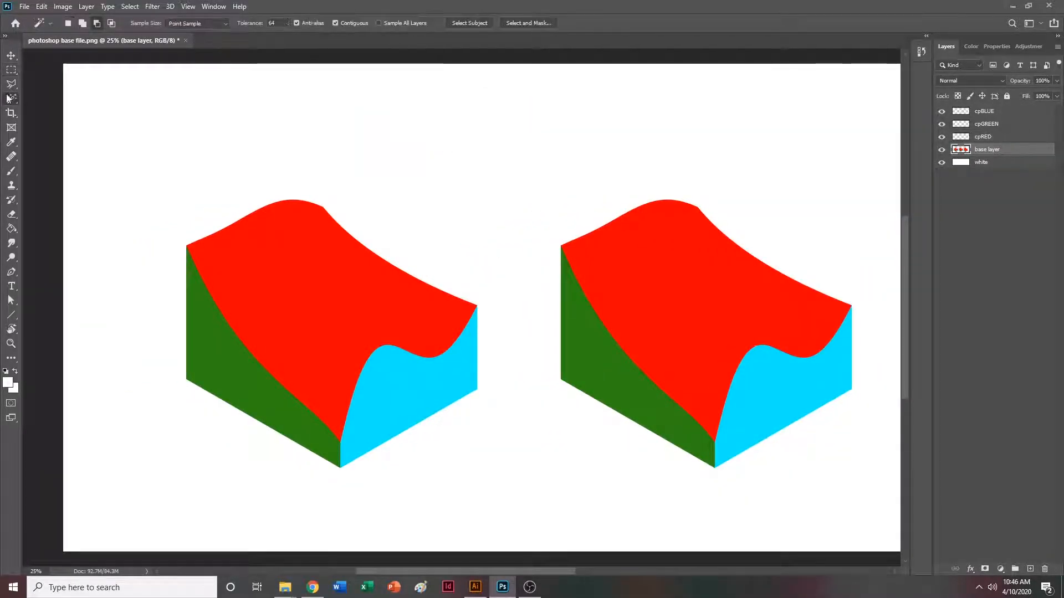
left_click(321, 308)
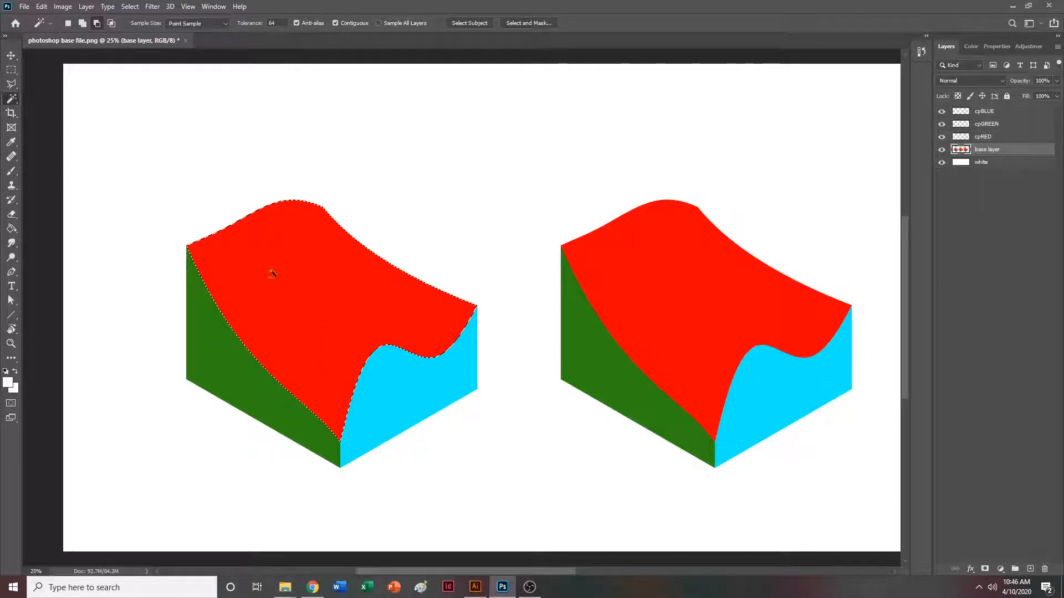
left_click(11, 70)
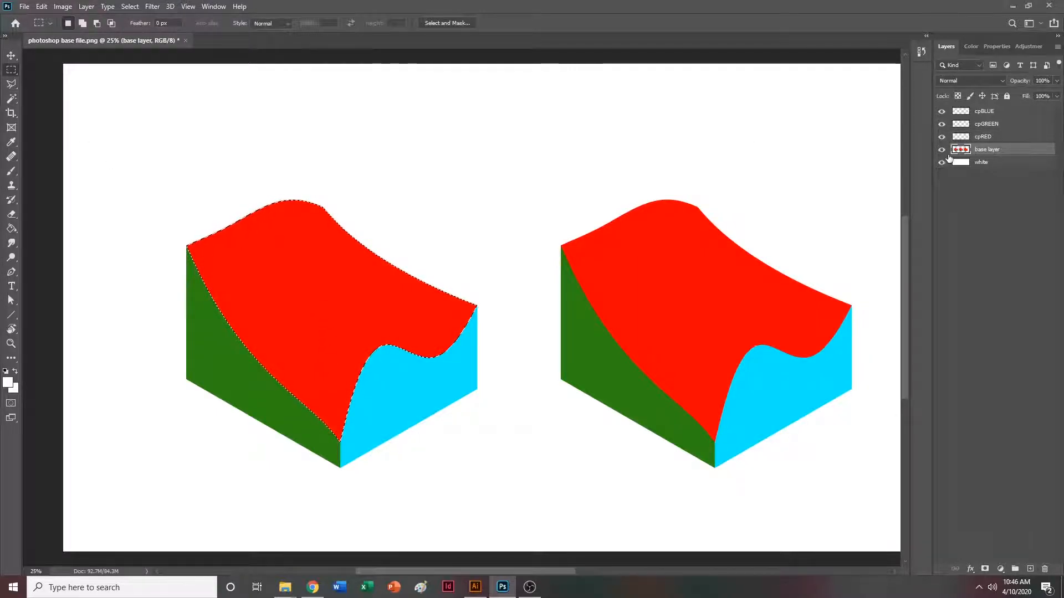
left_click(942, 151)
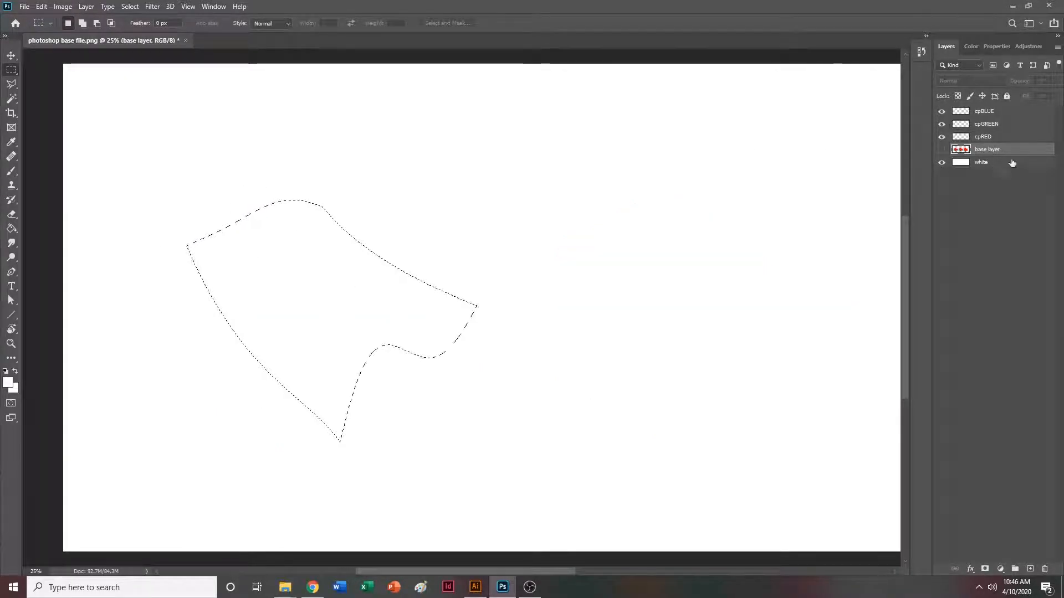
left_click(991, 140)
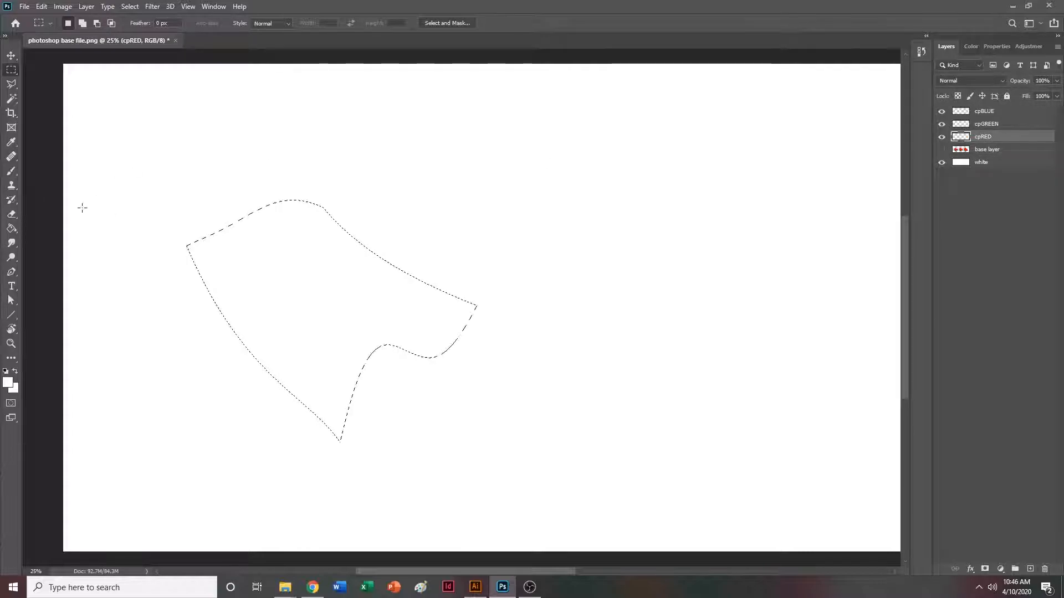
Activate the Brush tool and look through the Colored Pencil Textures and SG Grain Shader brush presets.
left_click(11, 173)
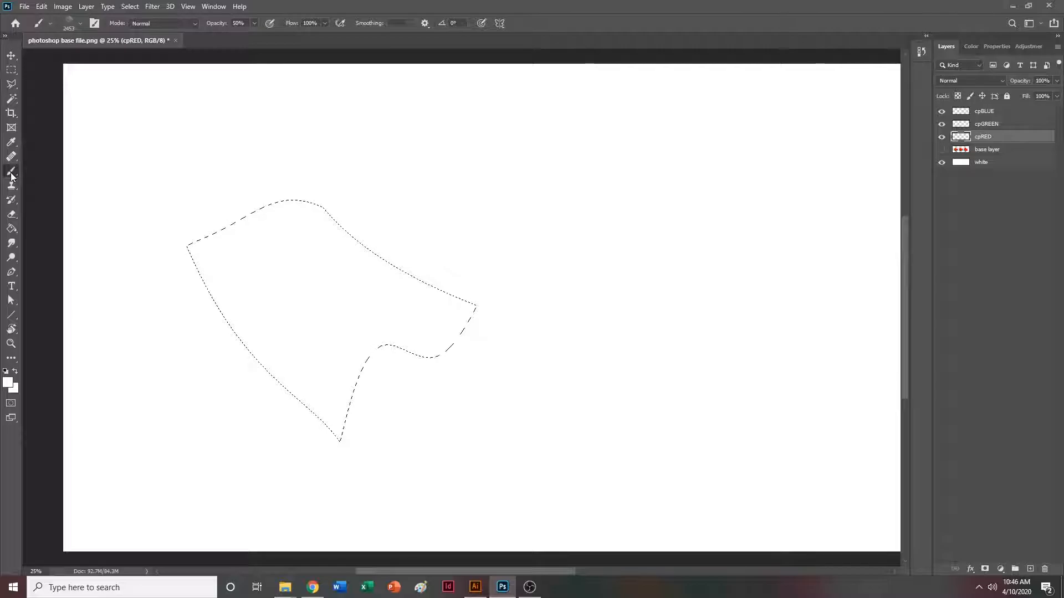
left_click(81, 25)
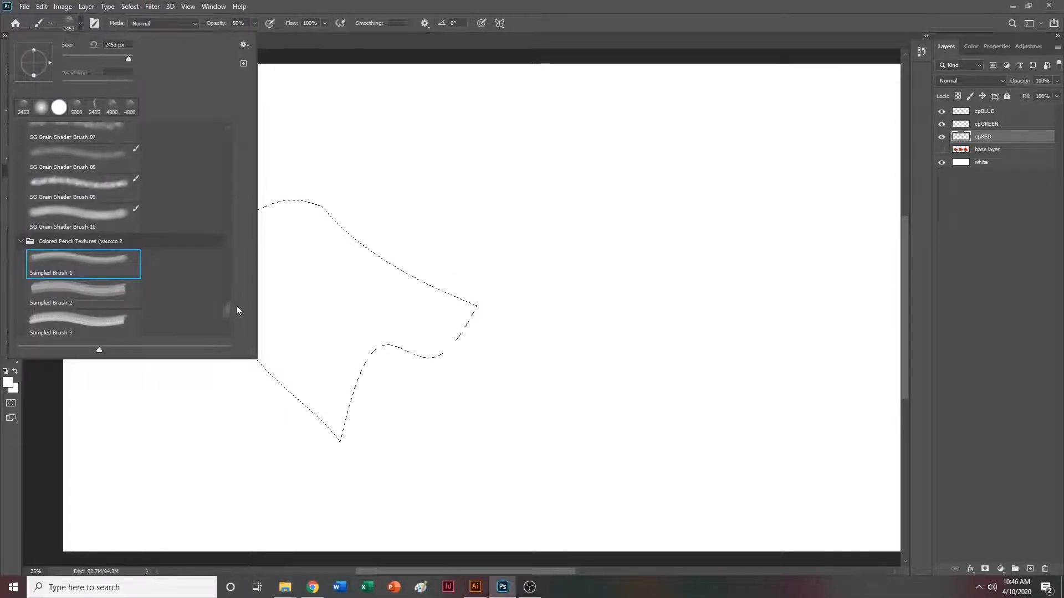
scroll(228, 314, "down", 10)
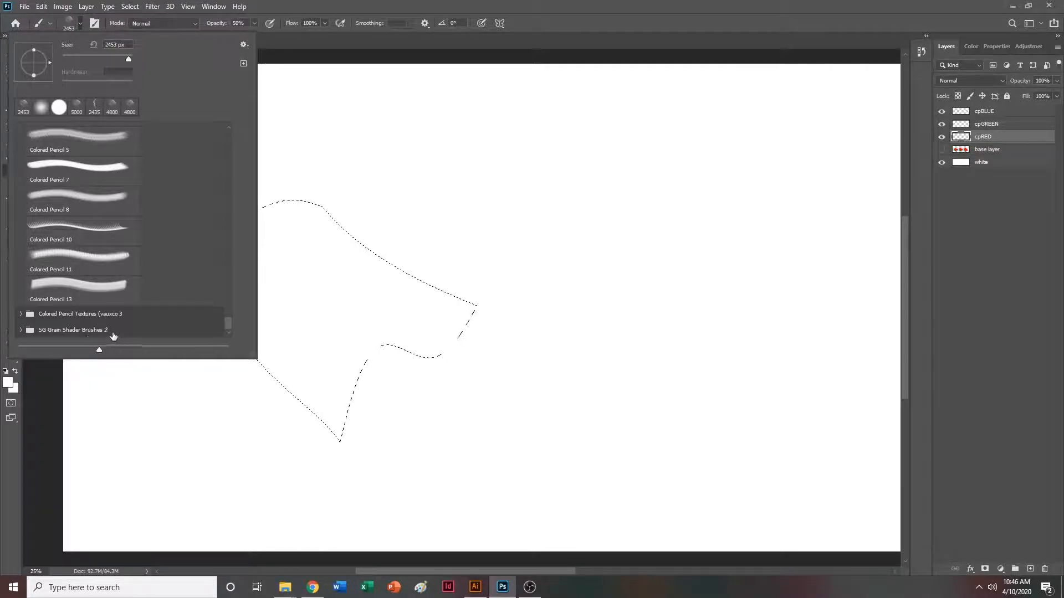
left_click(338, 3)
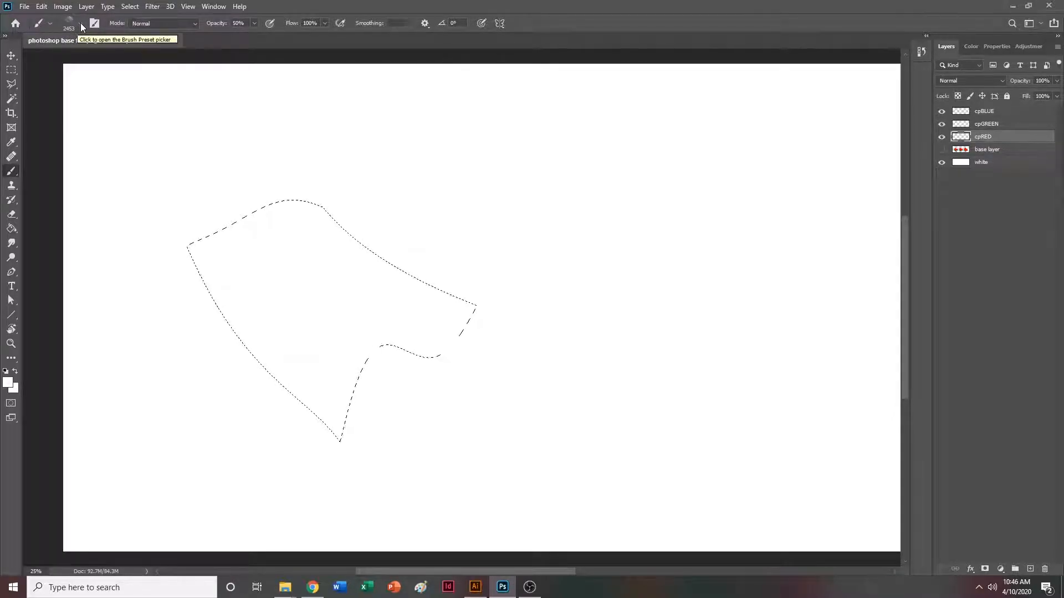
Try the Soft Round and Flat Angle Low Bristle Count brush presets.
left_click(81, 22)
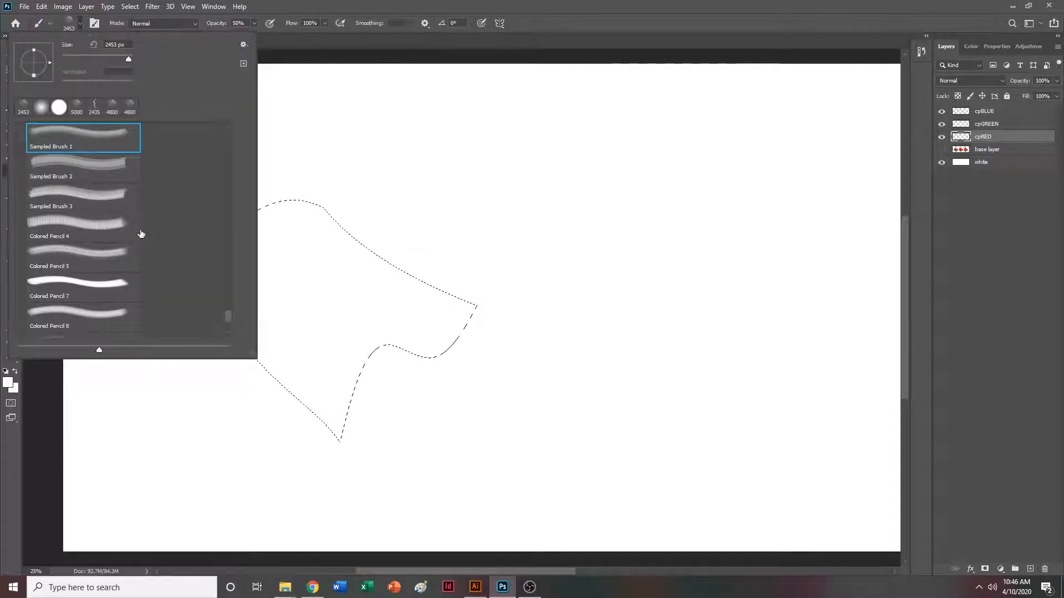
mouse_move(228, 320)
left_mouse_down()
mouse_move(216, 246)
mouse_move(230, 132)
left_mouse_up()
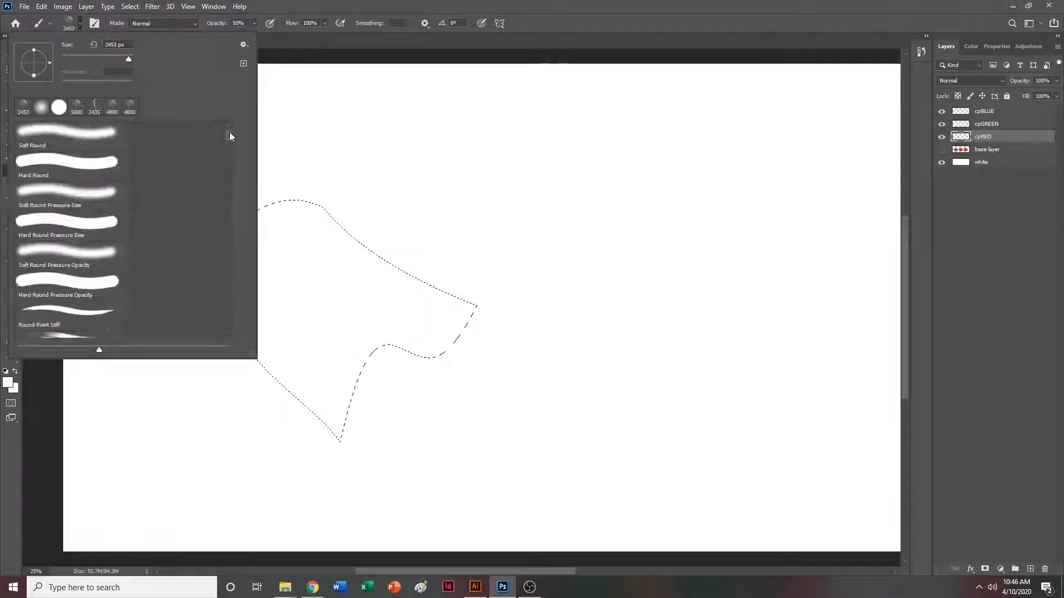
left_click(101, 145)
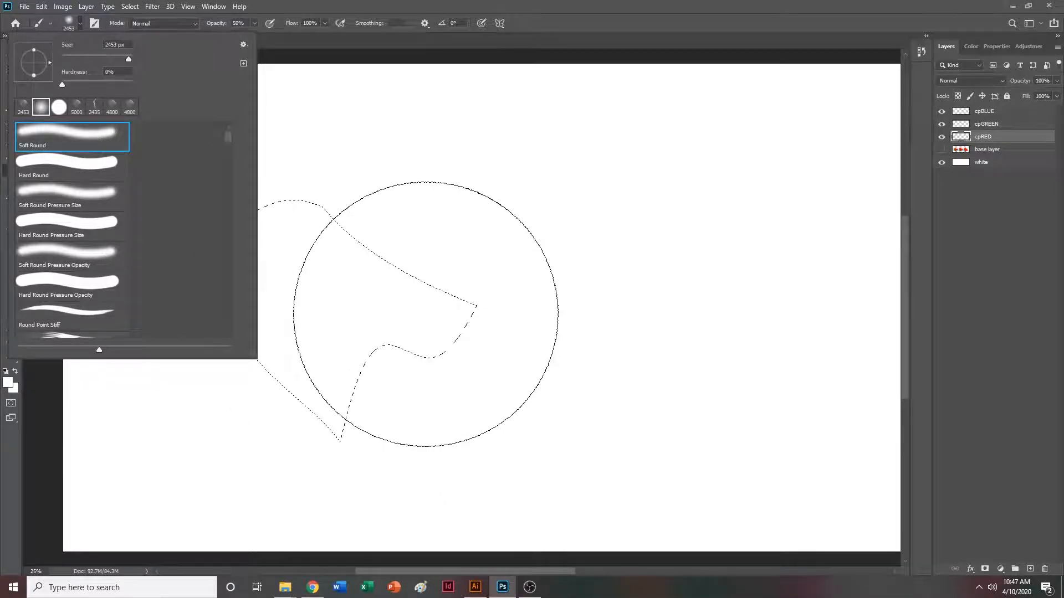
scroll(197, 131, "down", 5)
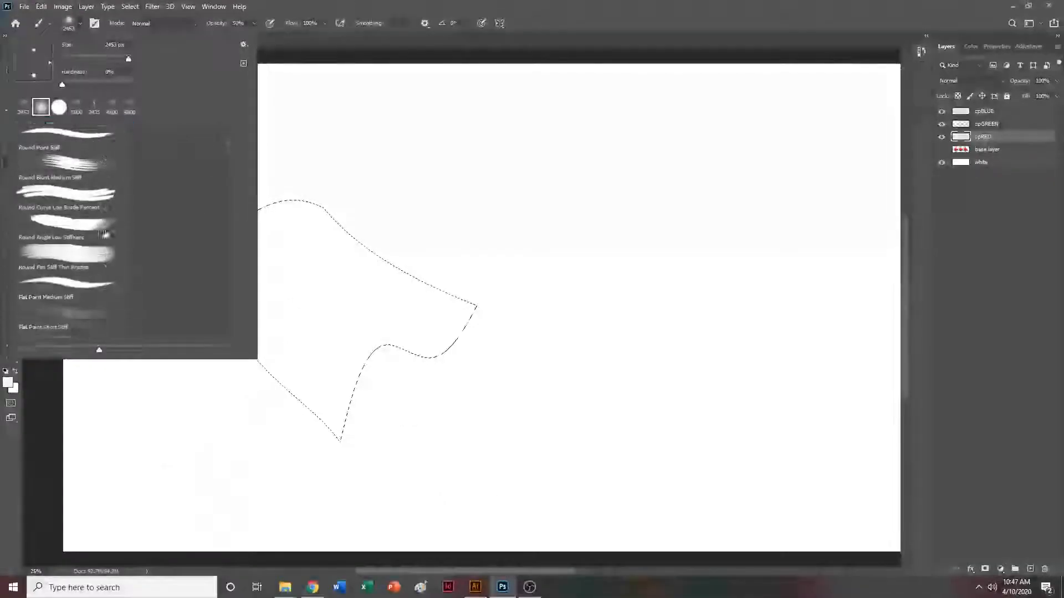
left_click(87, 312)
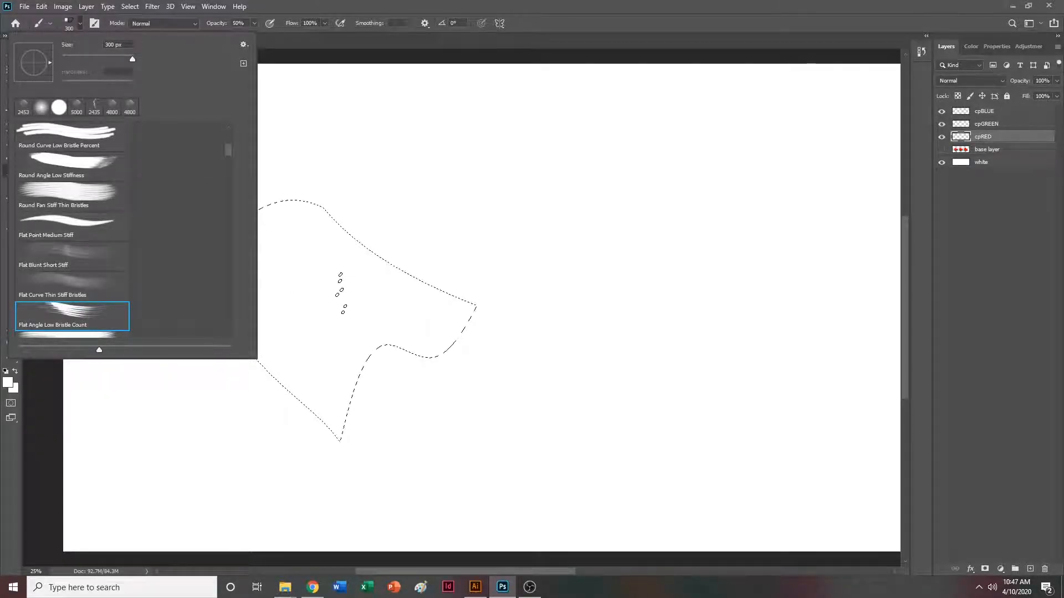
Choose Sampled Brush 1 from the last Colored Pencil Textures set and set its size to 2700 px.
left_click_drag(226, 151, 237, 337)
left_click(22, 319)
scroll(175, 324, "down", 5)
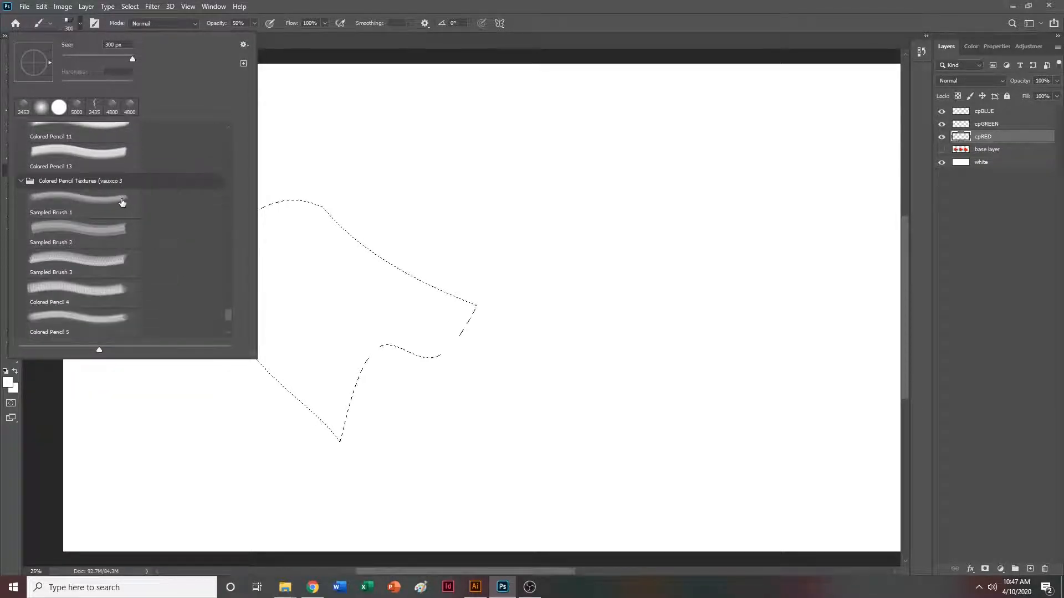
left_click(122, 203)
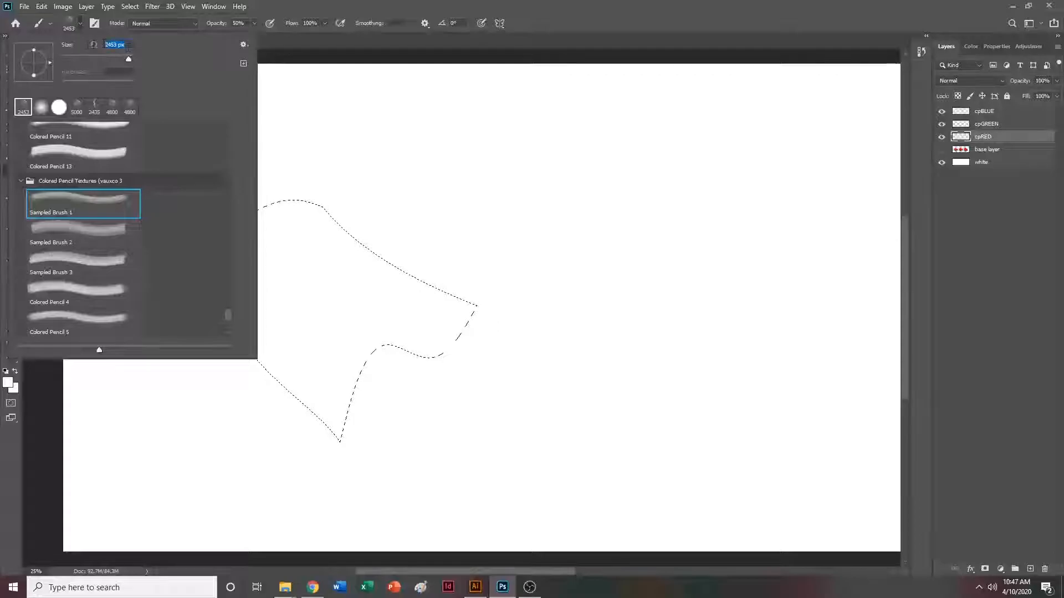
type("2700")
key("Return")
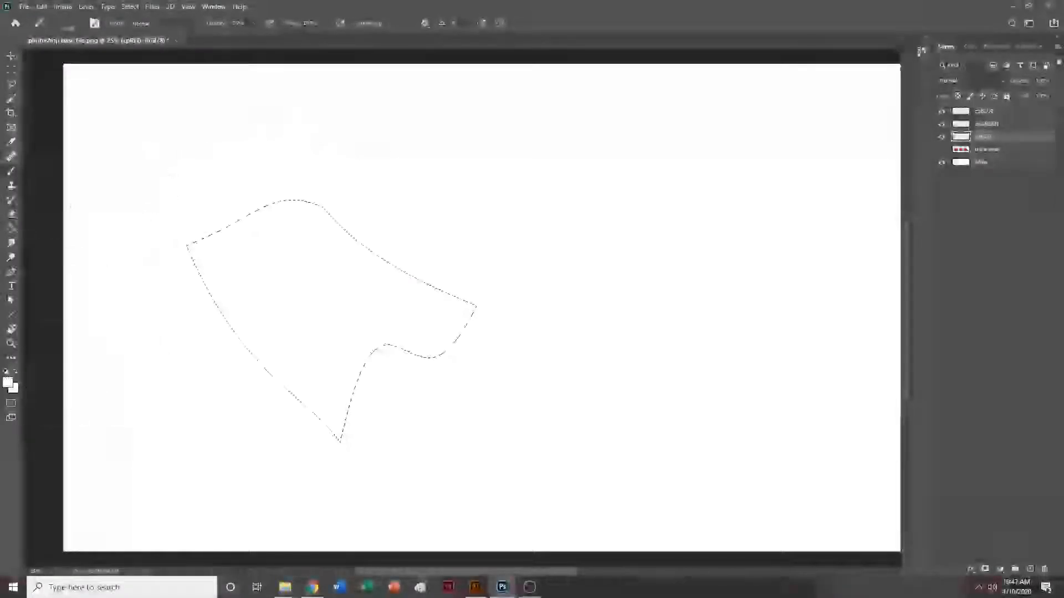
Set the foreground color to dark red 9e0000.
left_click(7, 382)
left_click(656, 173)
double_click(687, 341)
type("9e0000")
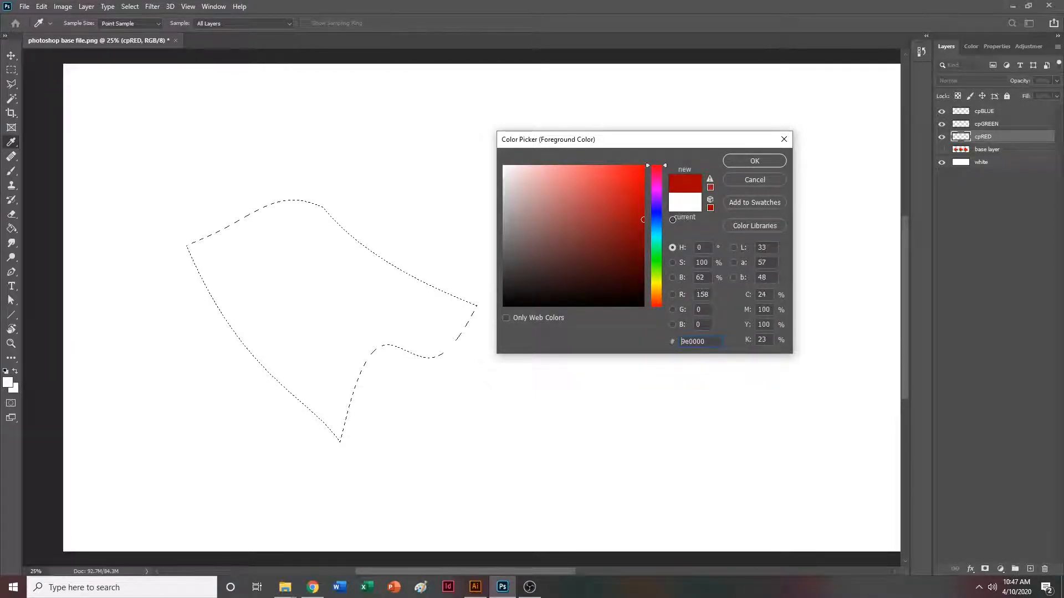
left_click(754, 160)
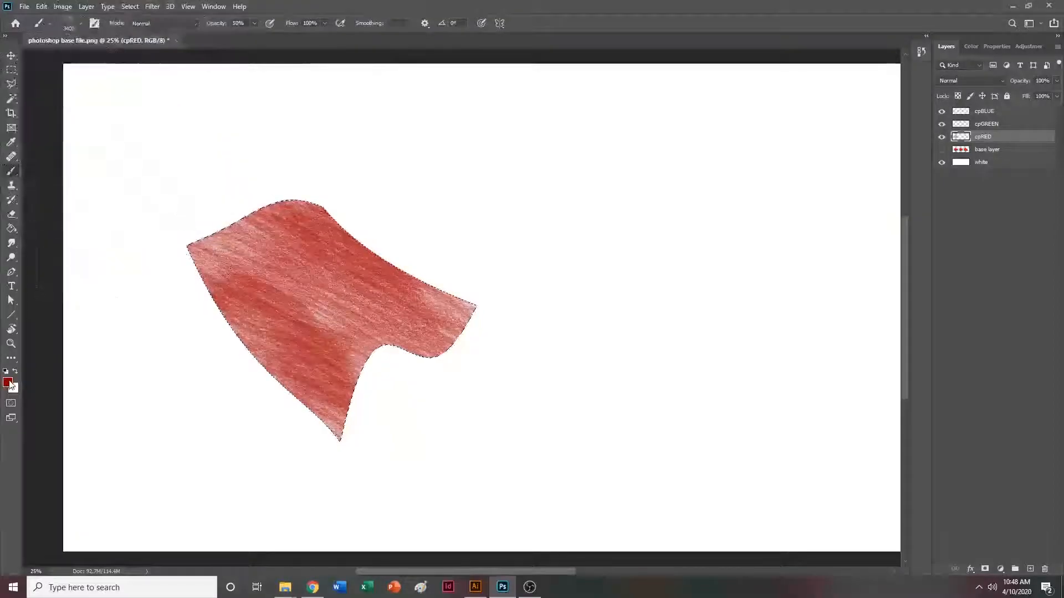
Change the foreground color to a brighter red, ed0000.
left_click(8, 382)
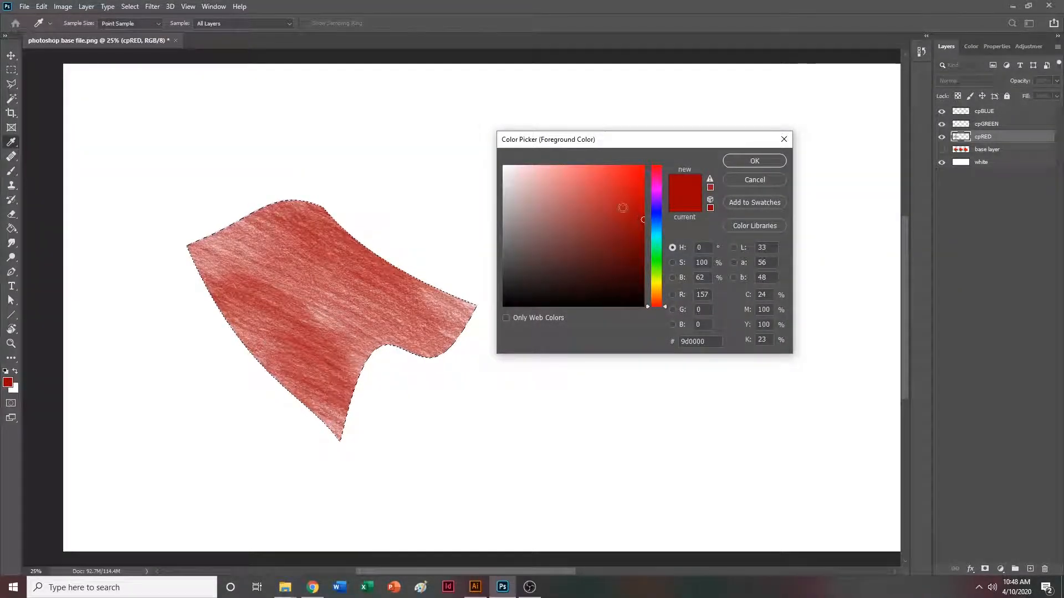
left_click(643, 175)
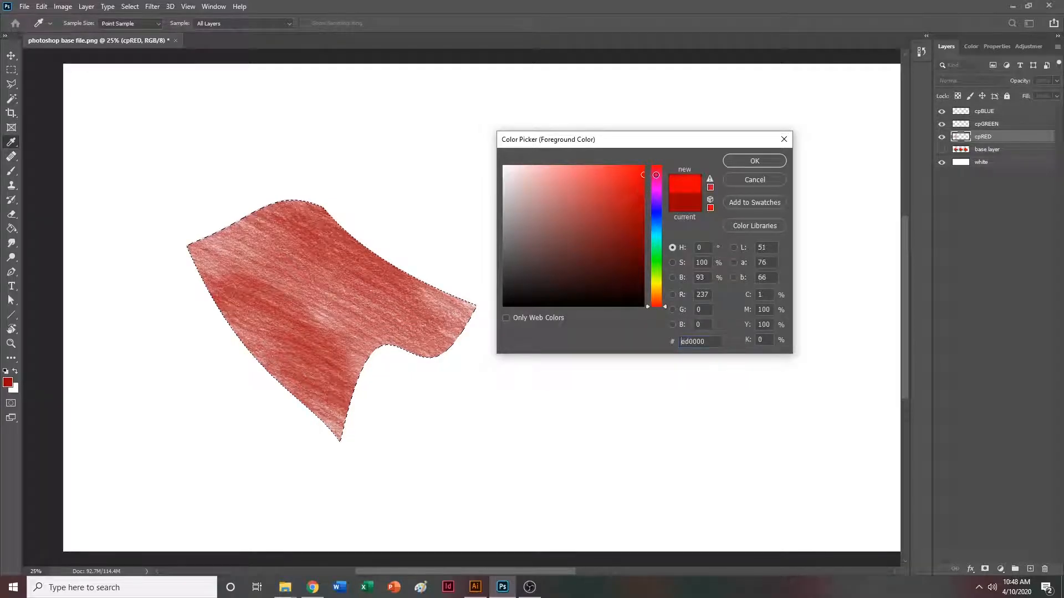
left_click(739, 161)
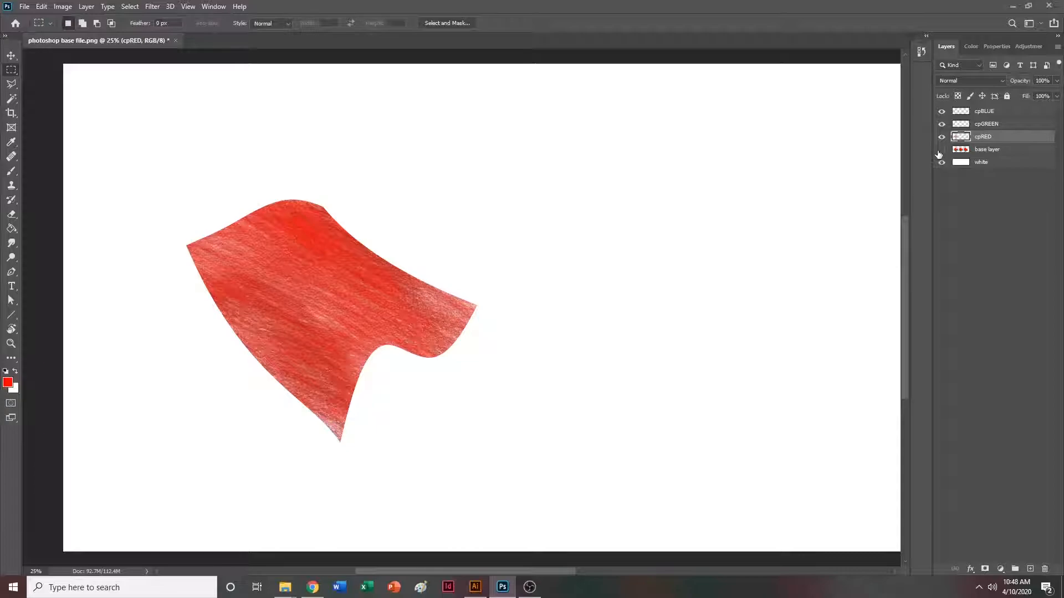
Magic Wand the leftmost shape's green side face on the base layer, hide that layer again and make cpGREEN active.
left_click(941, 150)
scroll(667, 254, "down", 1)
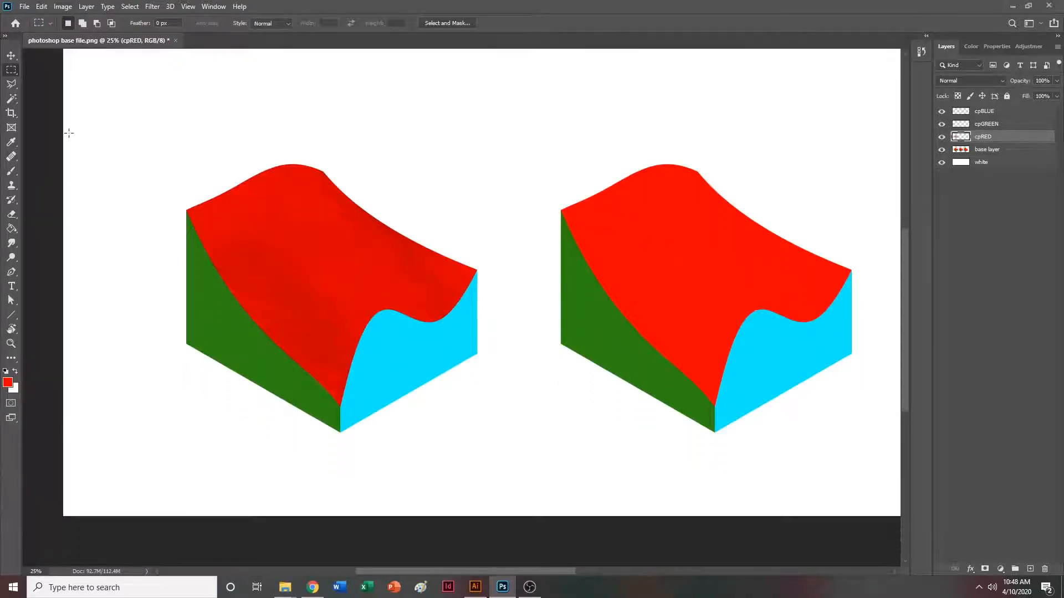
left_click(11, 99)
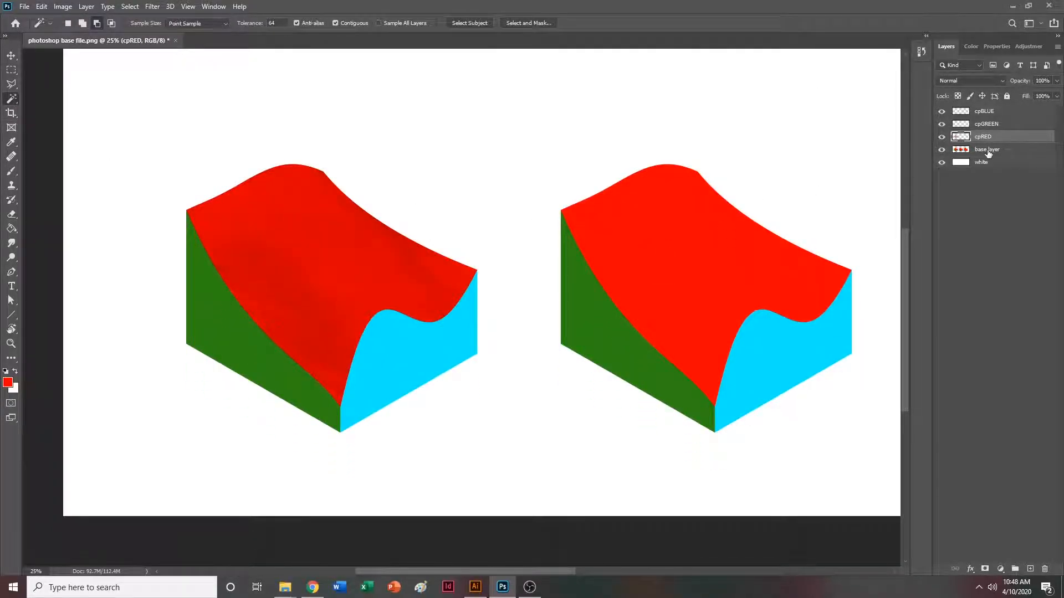
left_click(988, 150)
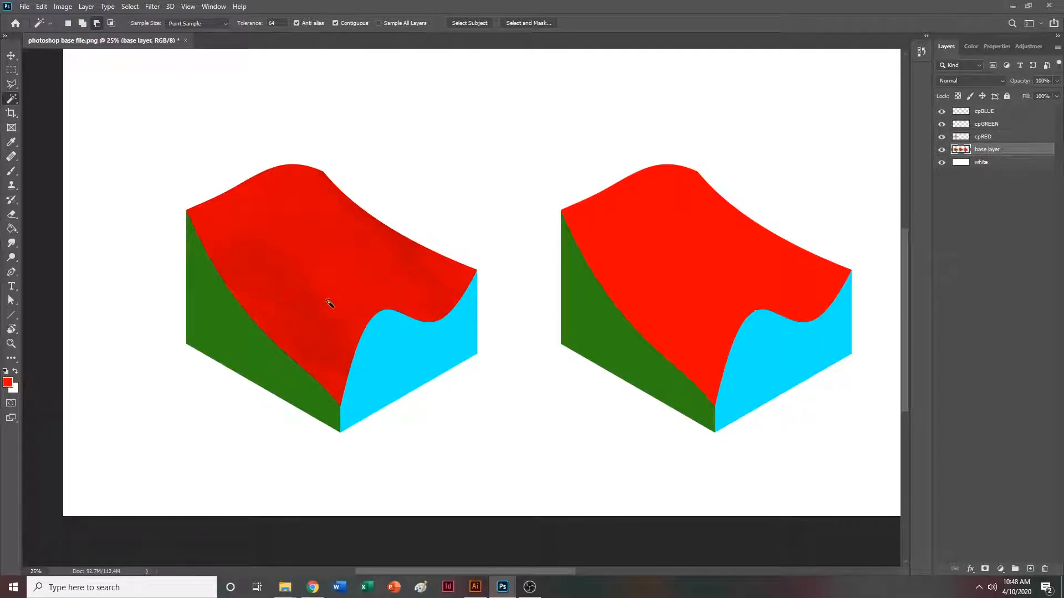
left_click(245, 336)
left_click(941, 149)
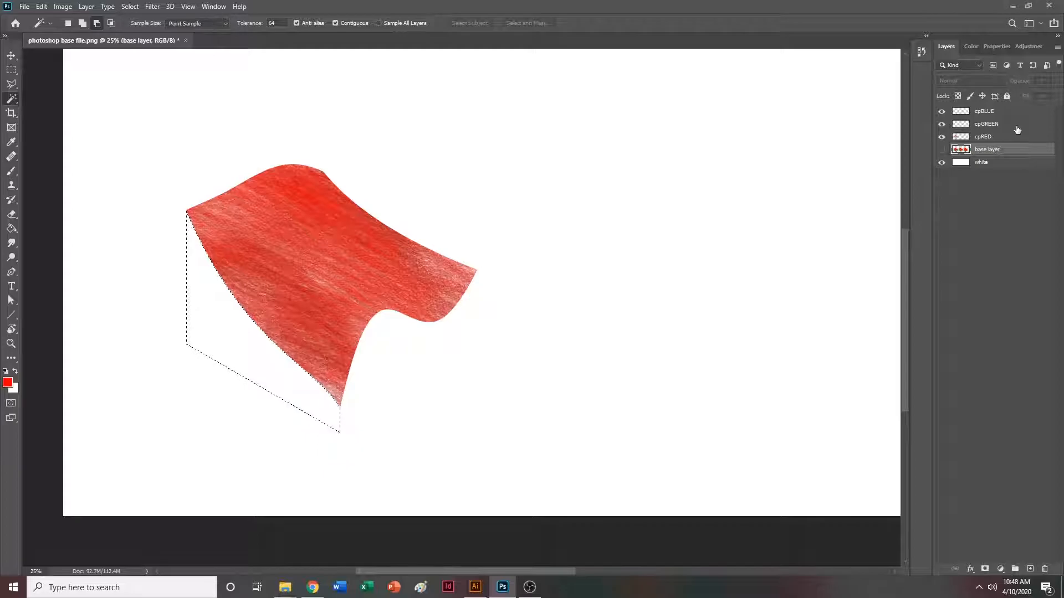
left_click(1017, 125)
Return to the Brush tool and set the foreground color to a dark green.
left_click(10, 176)
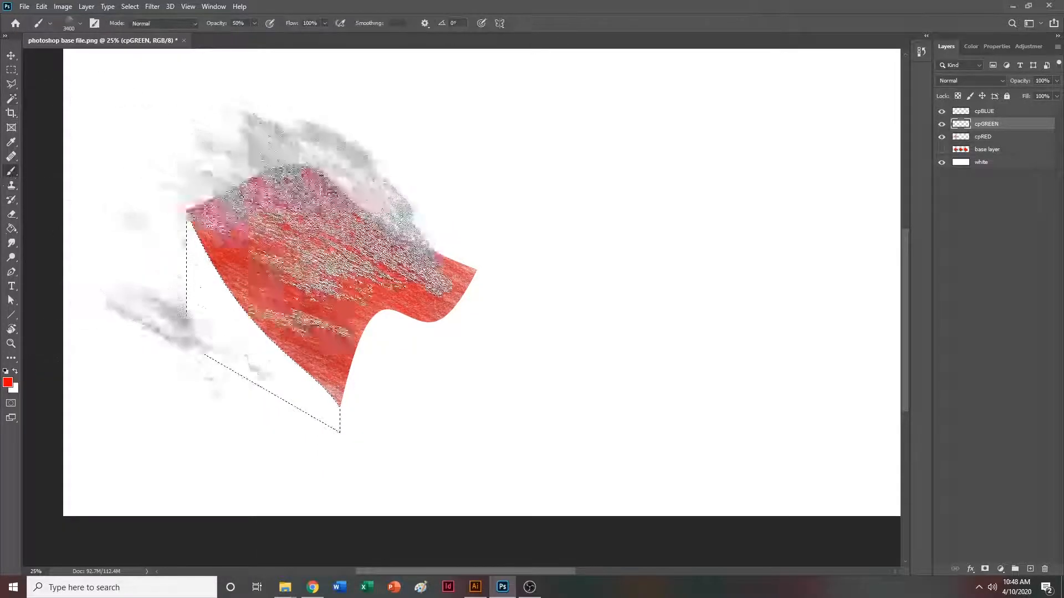
left_click(9, 383)
left_click(656, 259)
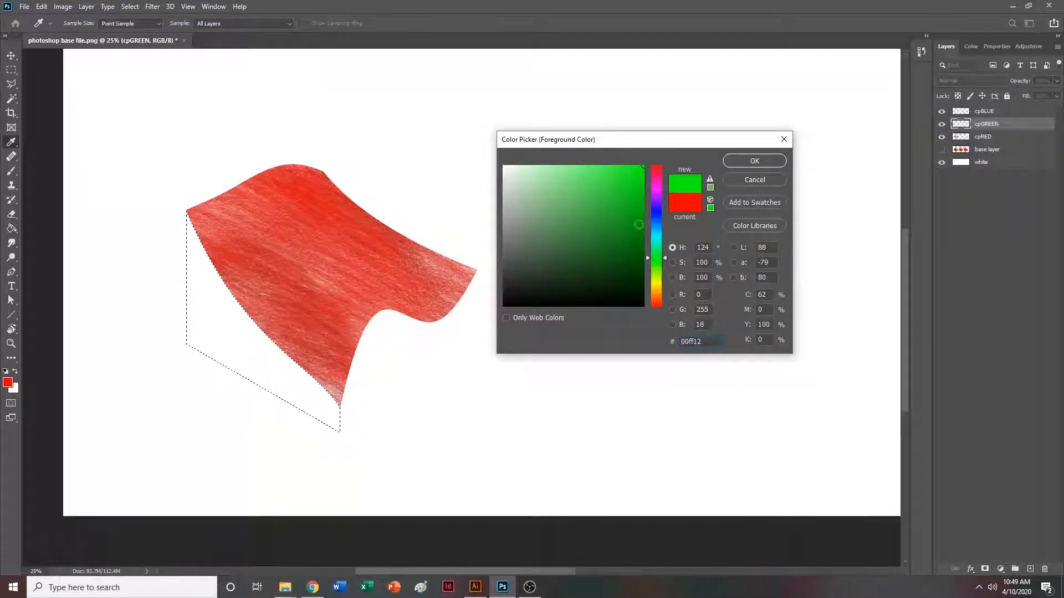
left_click_drag(642, 230, 666, 233)
left_click(778, 161)
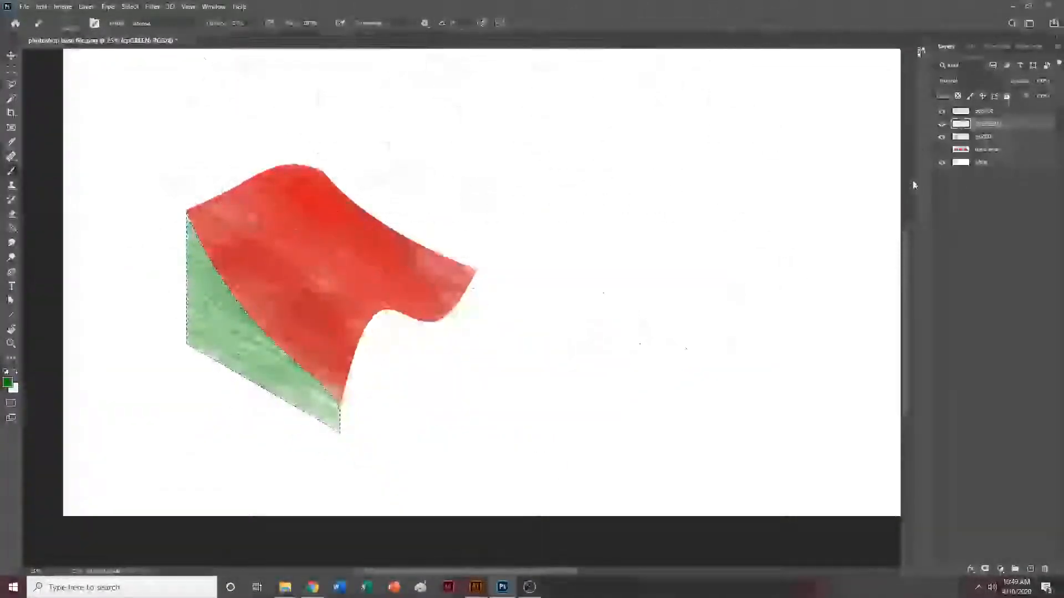
Drop the current selection, Magic Wand the leftmost shape's blue face on the base layer, hide that layer and make cpBLUE active.
key("m")
key("ctrl+d")
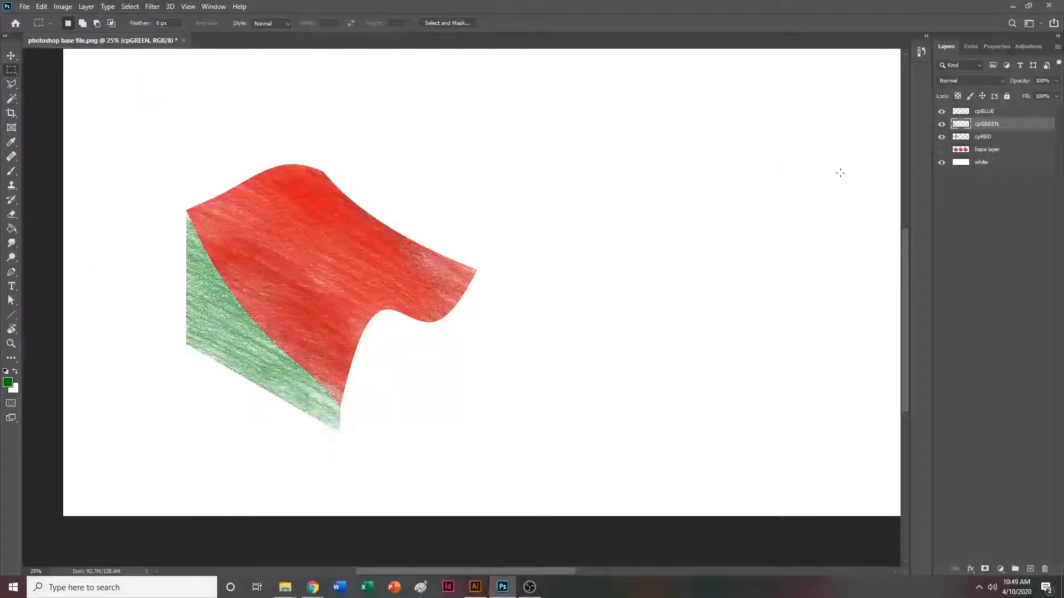
left_click(941, 149)
left_click(989, 150)
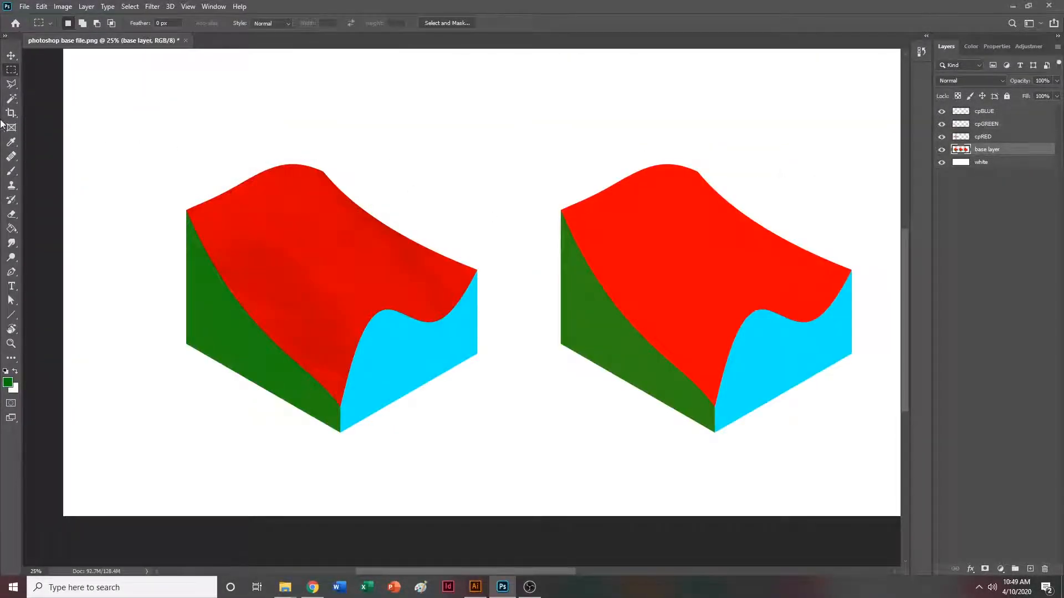
left_click(12, 99)
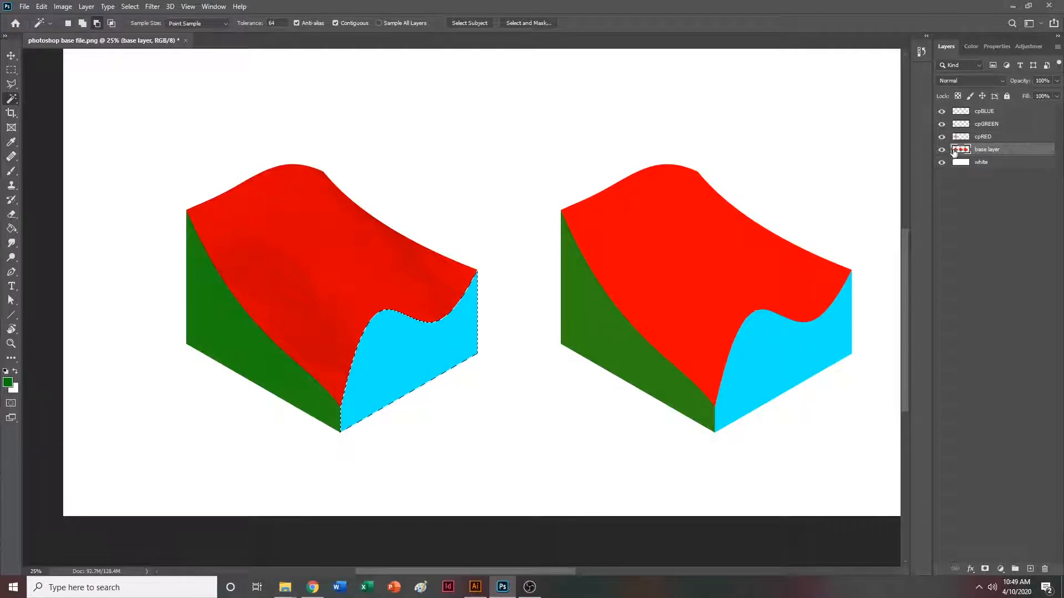
left_click(941, 150)
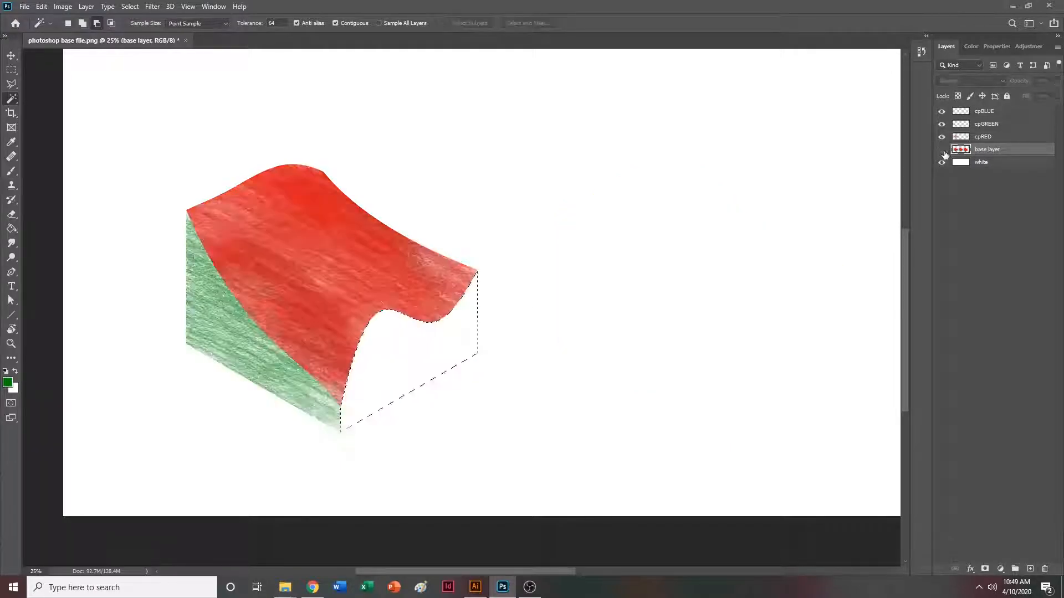
left_click(989, 111)
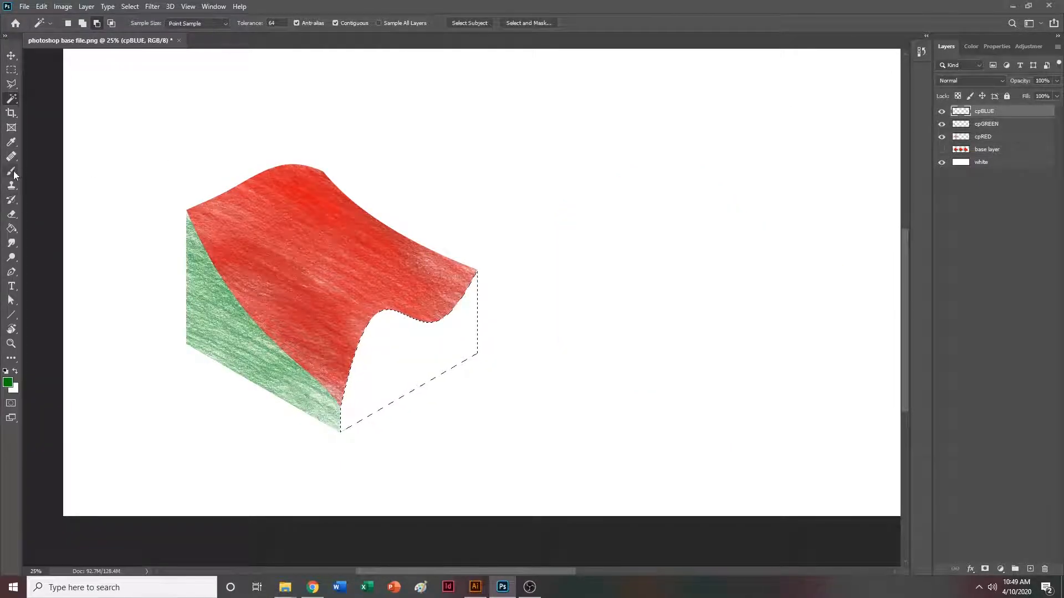
Return to the Brush tool and set the foreground color to a bright blue.
left_click(7, 382)
left_click_drag(664, 214, 658, 224)
left_click_drag(637, 183, 653, 169)
left_click(763, 164)
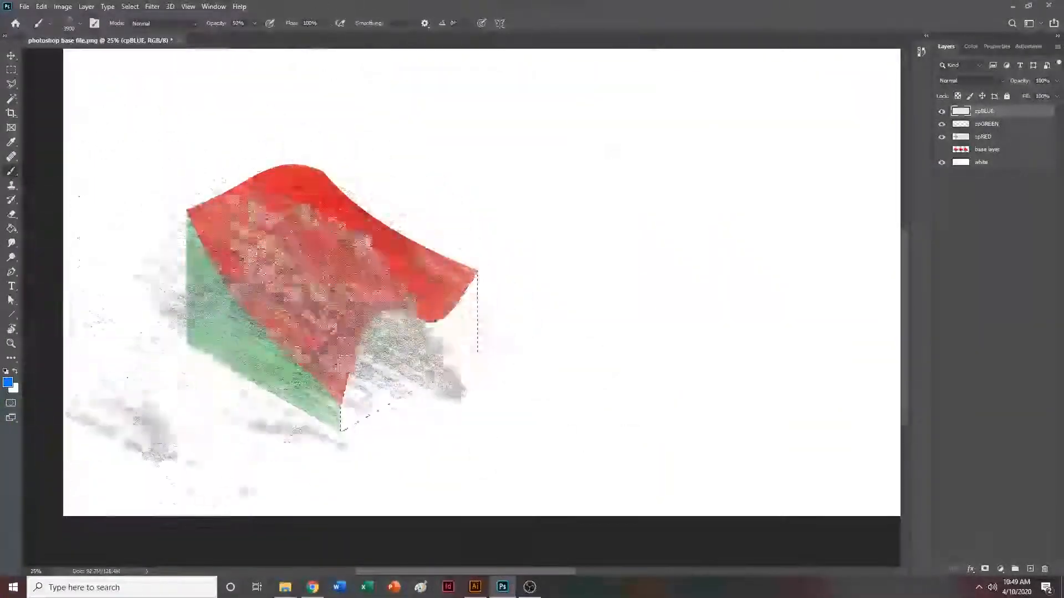
Rotate the Sampled Brush 1 tip to 90° and shade the selected face with blue colored pencil texture.
left_click(81, 26)
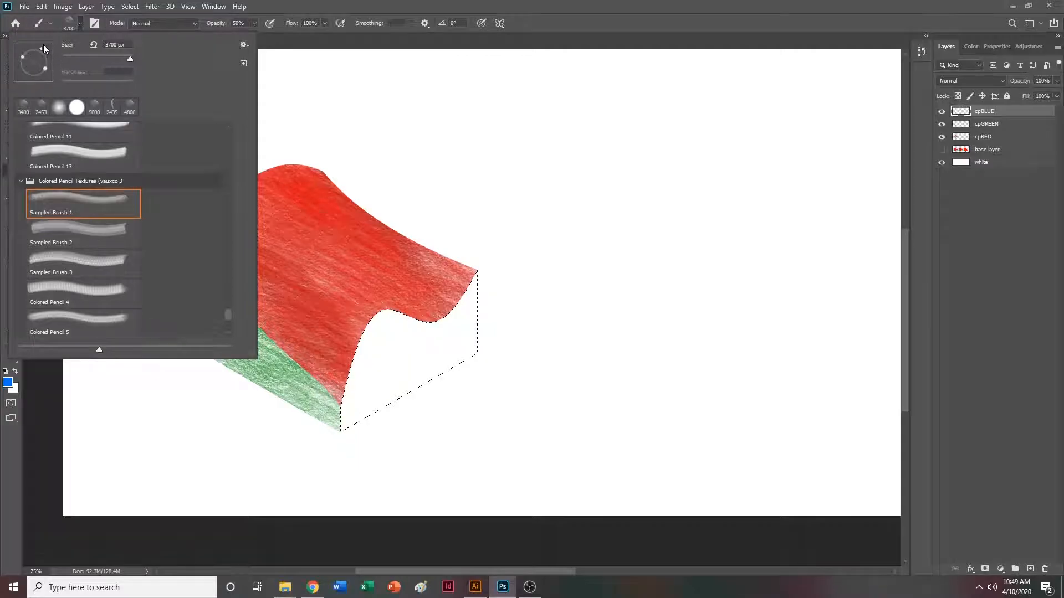
left_click_drag(41, 44, 12, 68)
key("Return")
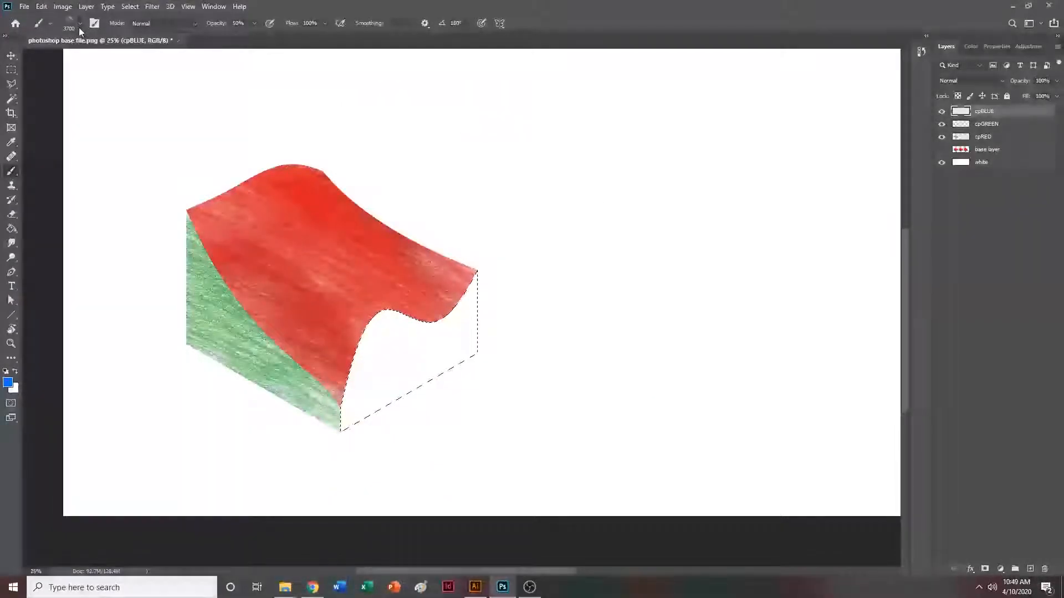
left_click(80, 25)
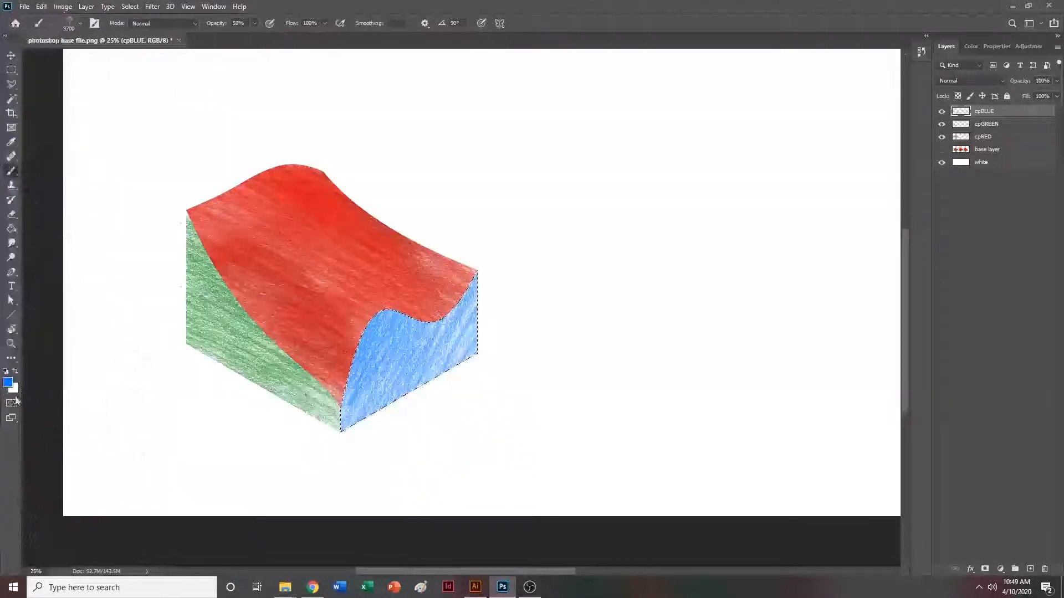
Set the foreground color to a darker blue, add darker shading to the selected face and deselect it.
left_click(8, 383)
left_click(644, 240)
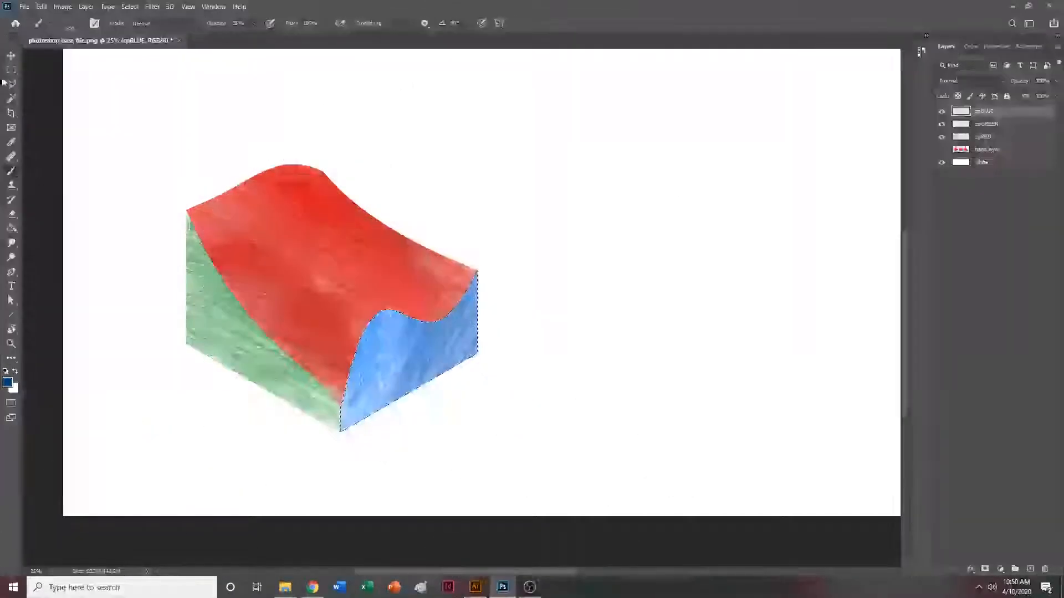
key("m")
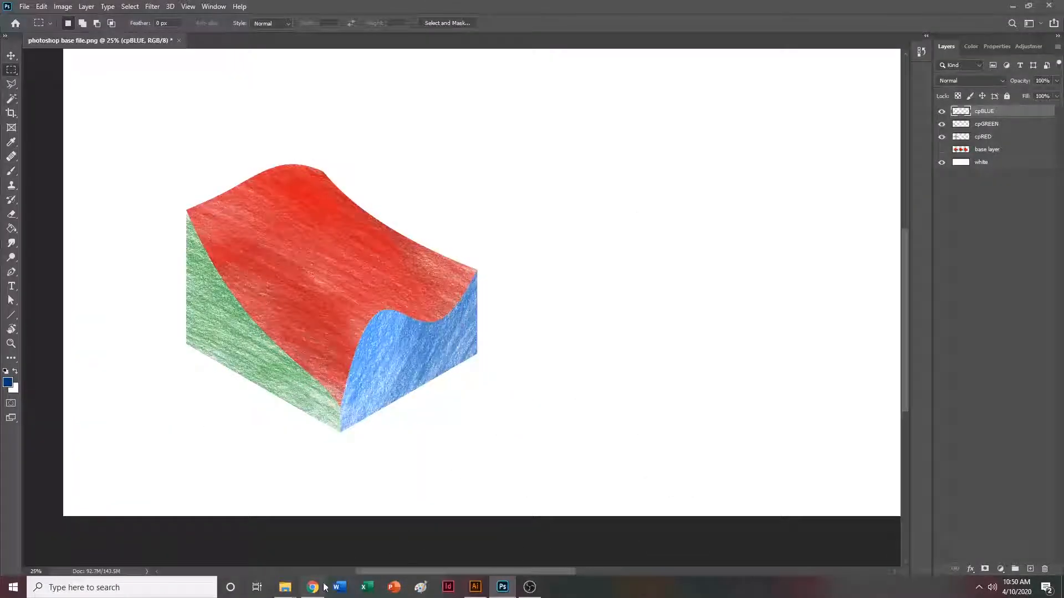
Switch to Chrome to examine the Lebbeus Woods reference drawing and return to Photoshop.
left_click(313, 587)
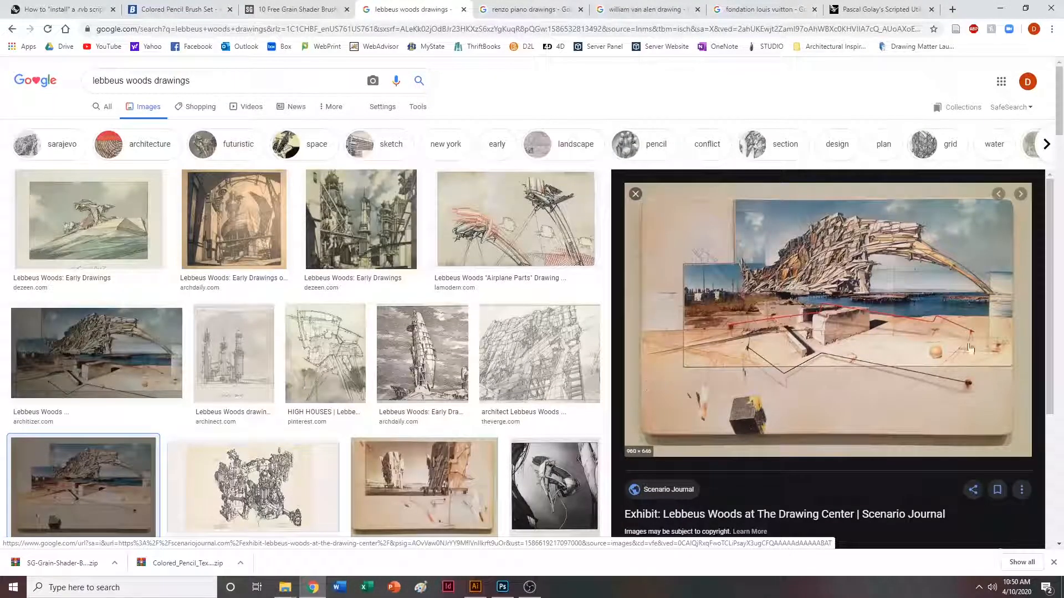
left_click(1000, 8)
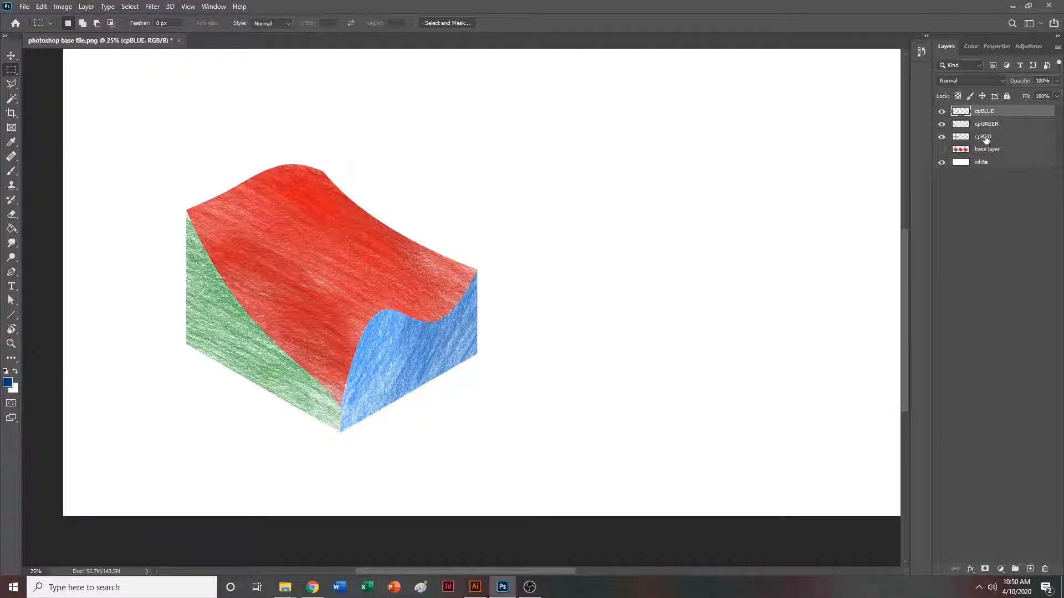
Make cpRED active and enlarge the soft Eraser to about 2000 px.
left_click(985, 137)
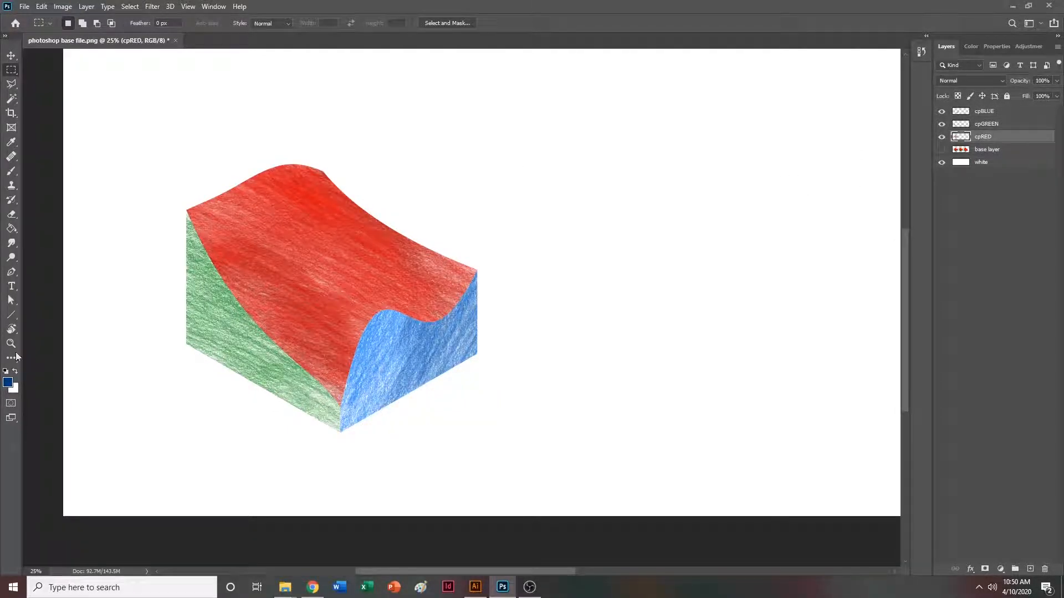
left_click(11, 215)
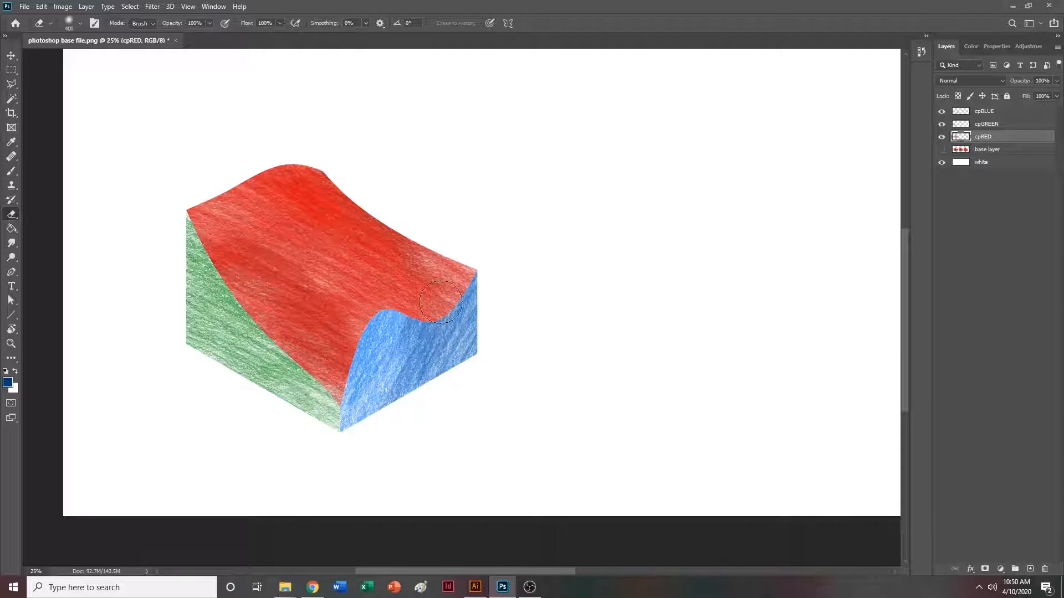
key("bracketright")
key("bracketright")
key("bracketright")
key("bracketright")
key("bracketright")
key("bracketright")
key("bracketright")
key("bracketright")
key("bracketright")
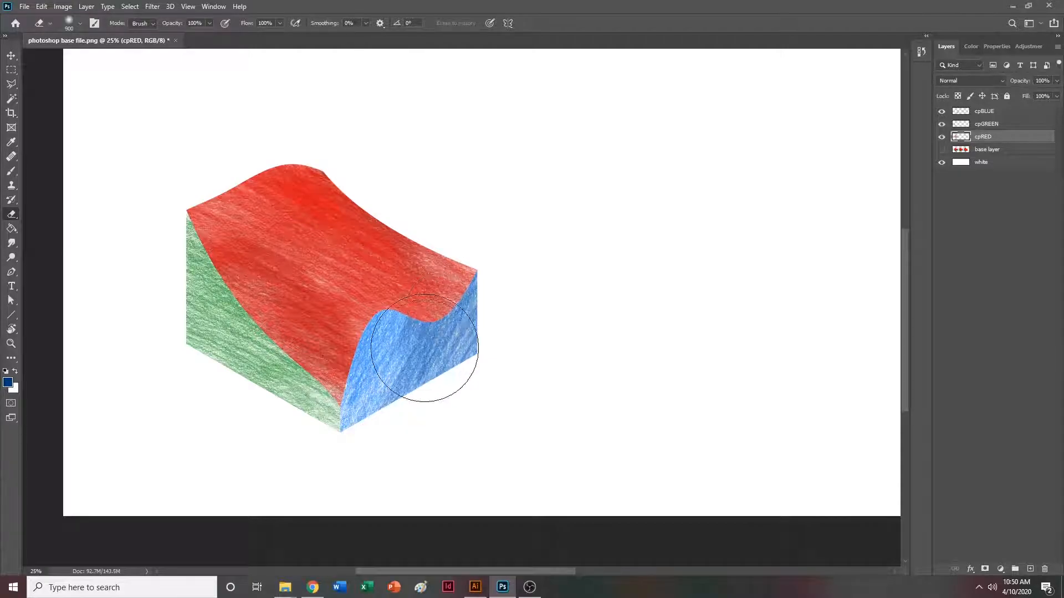
key("bracketright")
key("bracketright")
key("bracketright")
key("bracketright")
key("bracketright")
key("bracketright")
key("bracketright")
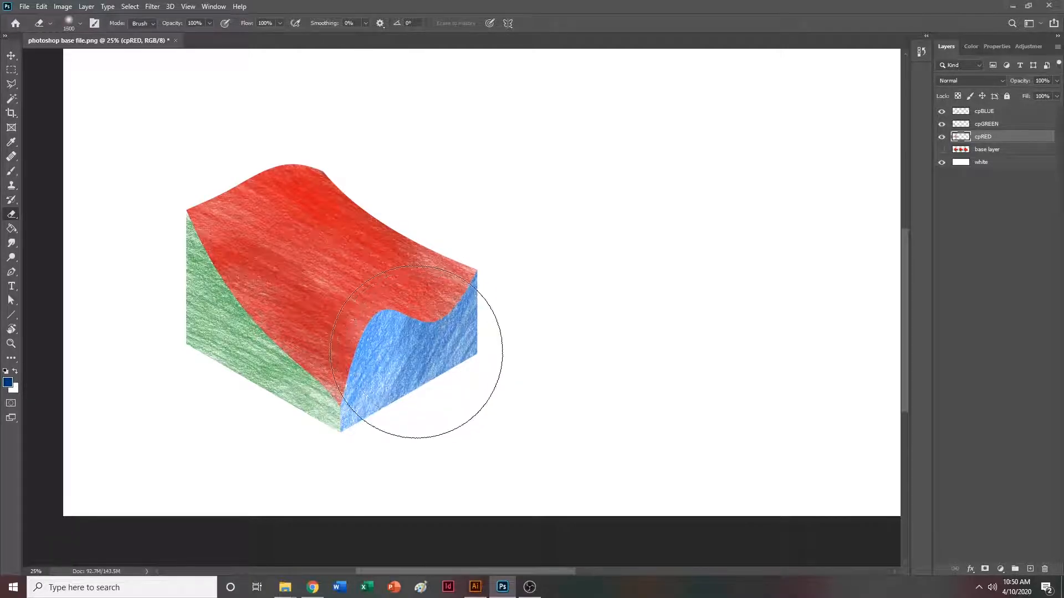
key("bracketright")
Fade the red surface near the blue face with the Eraser at 50% opacity and switch to the Rectangular Marquee tool.
type("50")
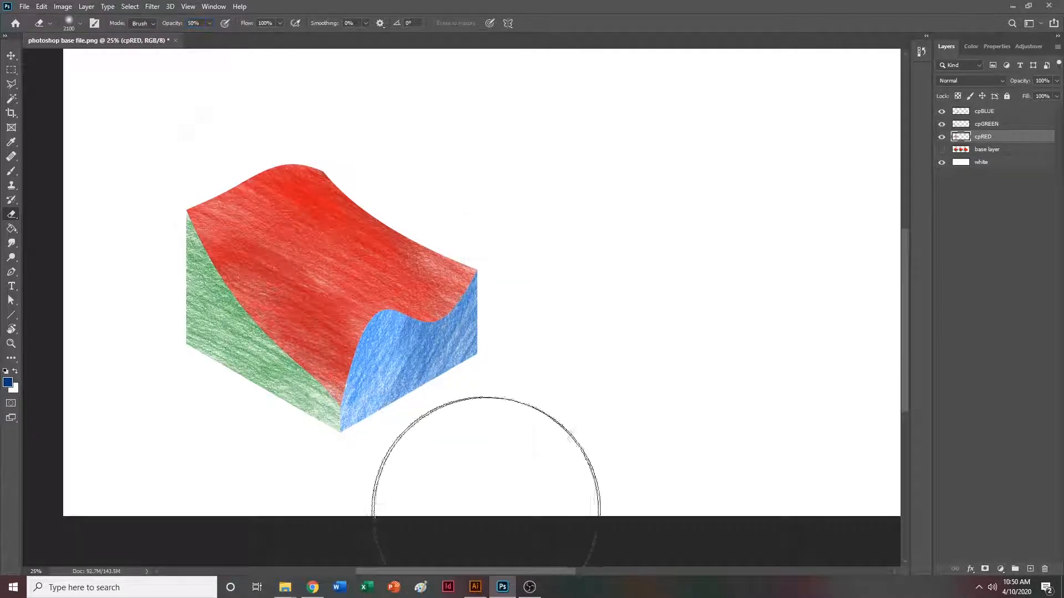
mouse_move(420, 354)
left_mouse_down()
mouse_move(546, 476)
mouse_move(537, 381)
mouse_move(395, 348)
mouse_move(455, 351)
mouse_move(428, 356)
left_mouse_up()
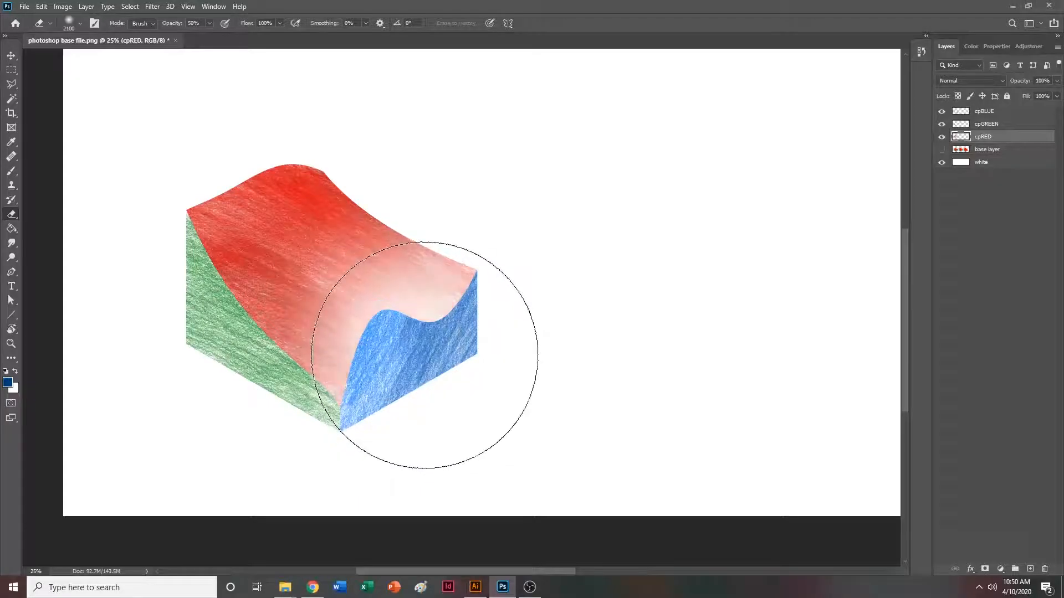
left_click(11, 70)
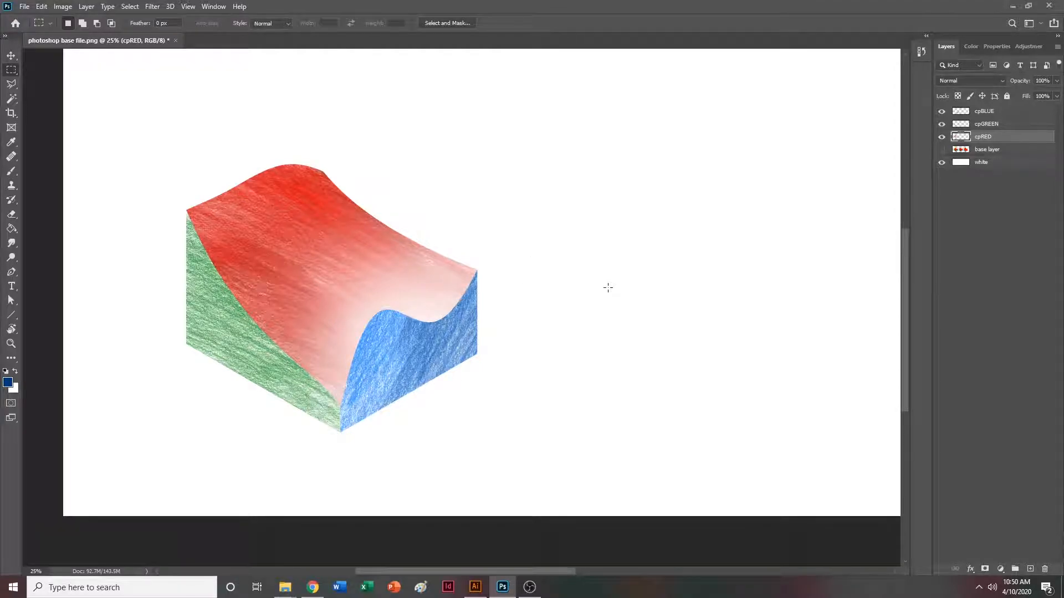
Show the base layer, Magic Wand the middle shape's green side face on it and hide that layer again.
key("ctrl+minus")
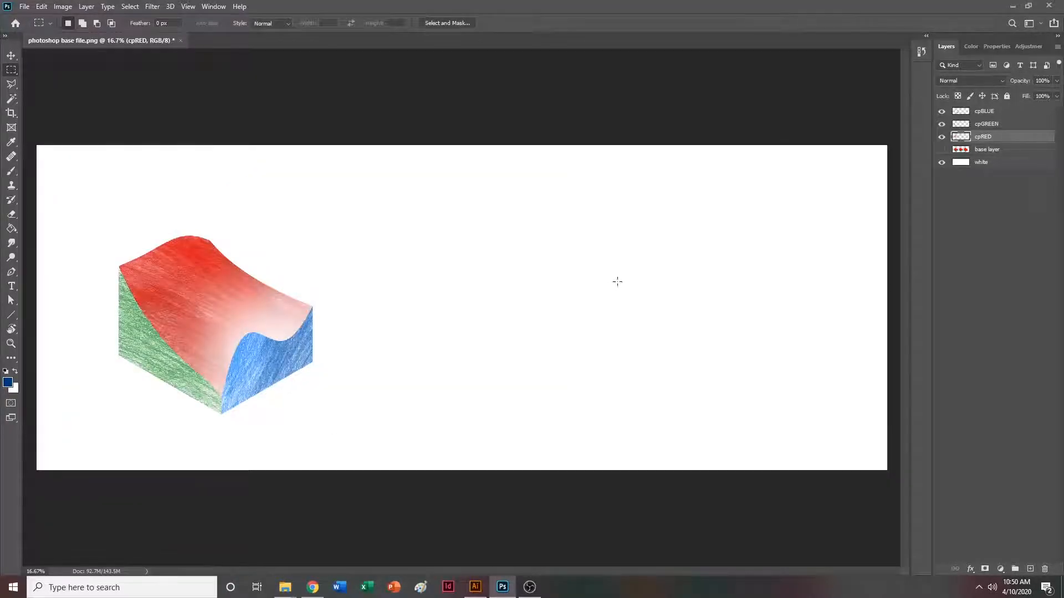
left_click(940, 151)
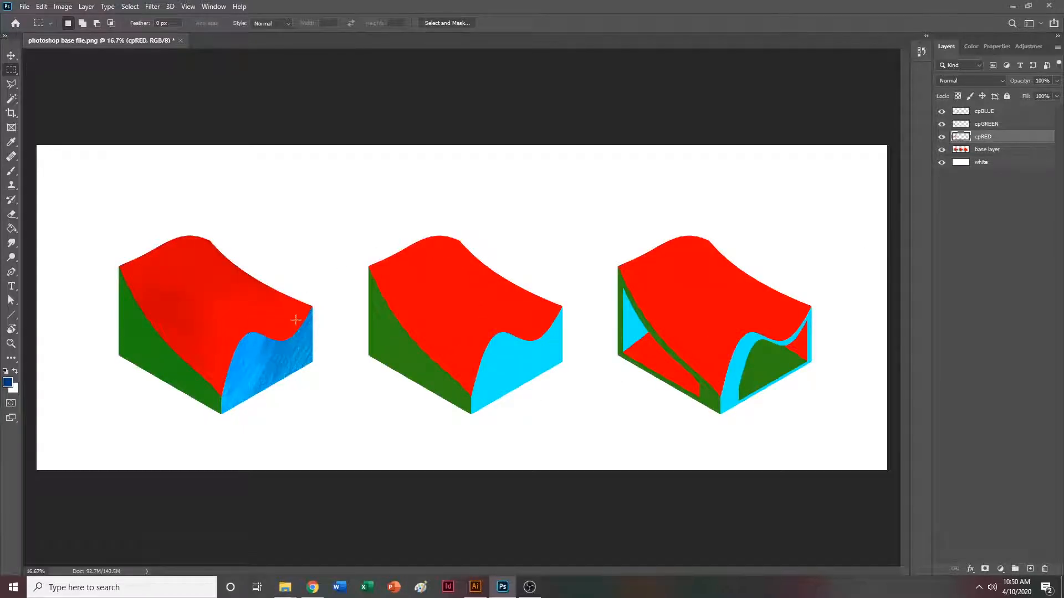
left_click(13, 100)
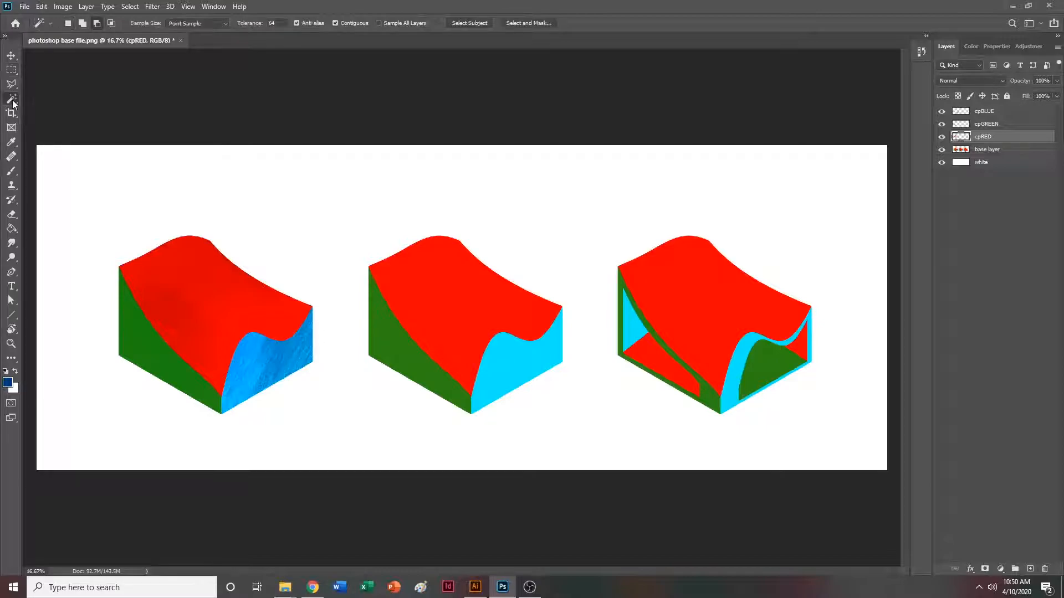
left_click(999, 150)
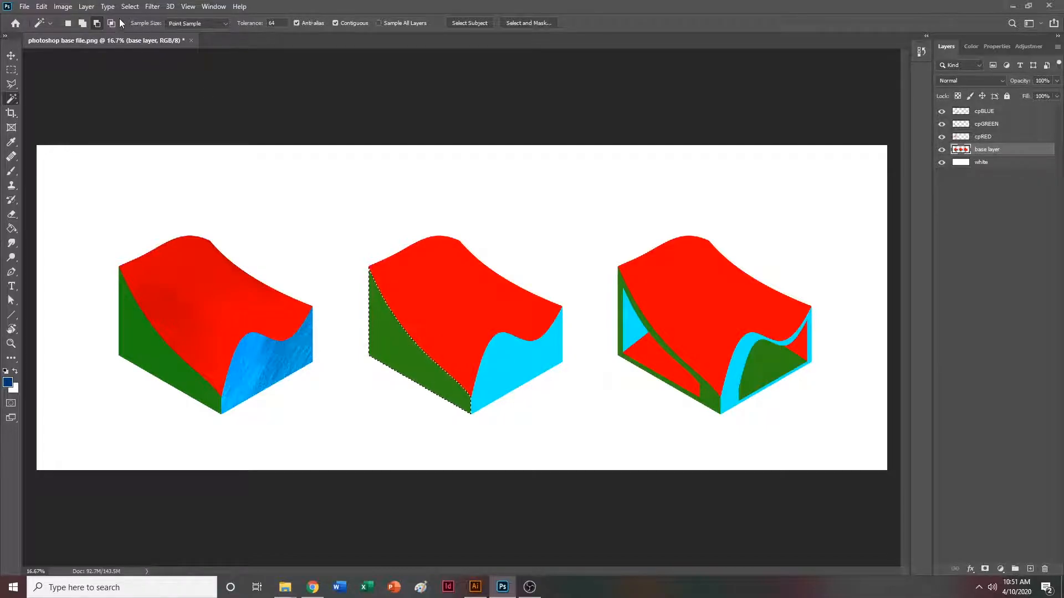
left_click(941, 149)
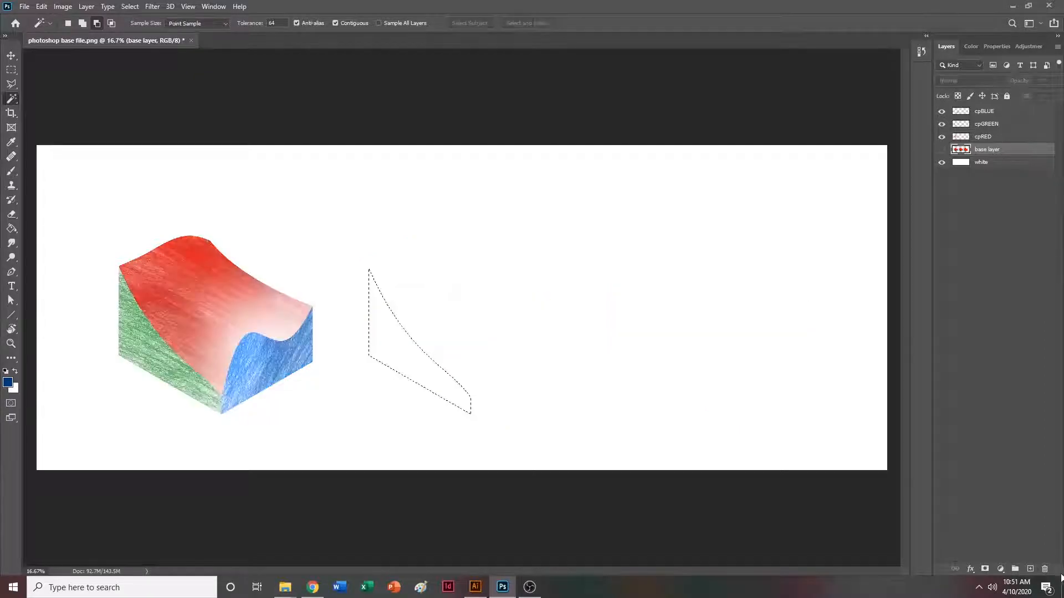
Add three new empty layers directly above the base layer.
left_click(1031, 569)
left_click(1031, 569)
left_click(1031, 570)
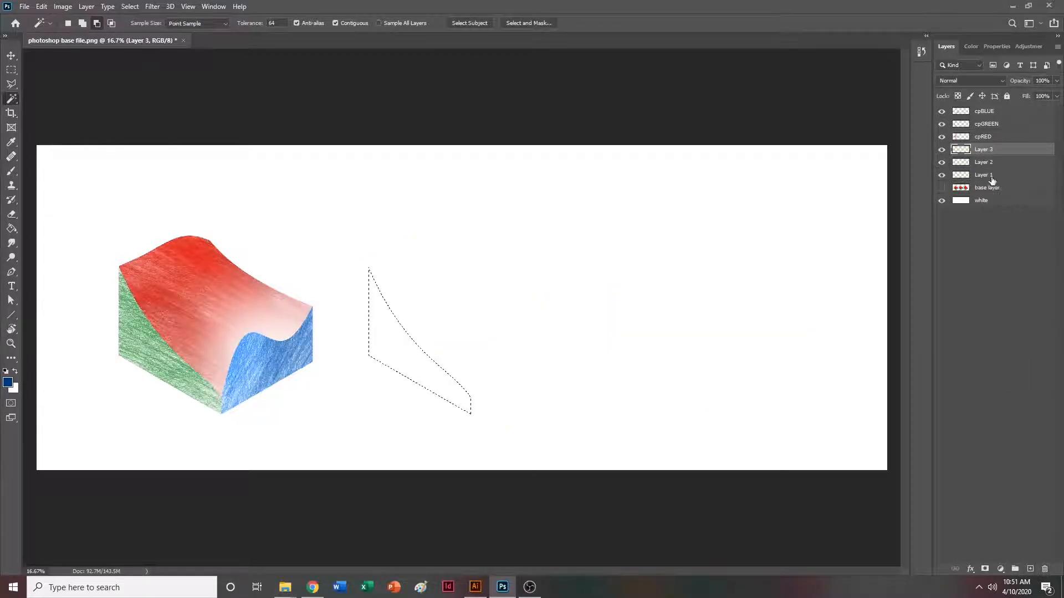
Rename the three new layers, from lowest to highest, grainRED, grainGreen and grainBLUE.
double_click(992, 177)
type("grainRED")
key("Return")
double_click(984, 162)
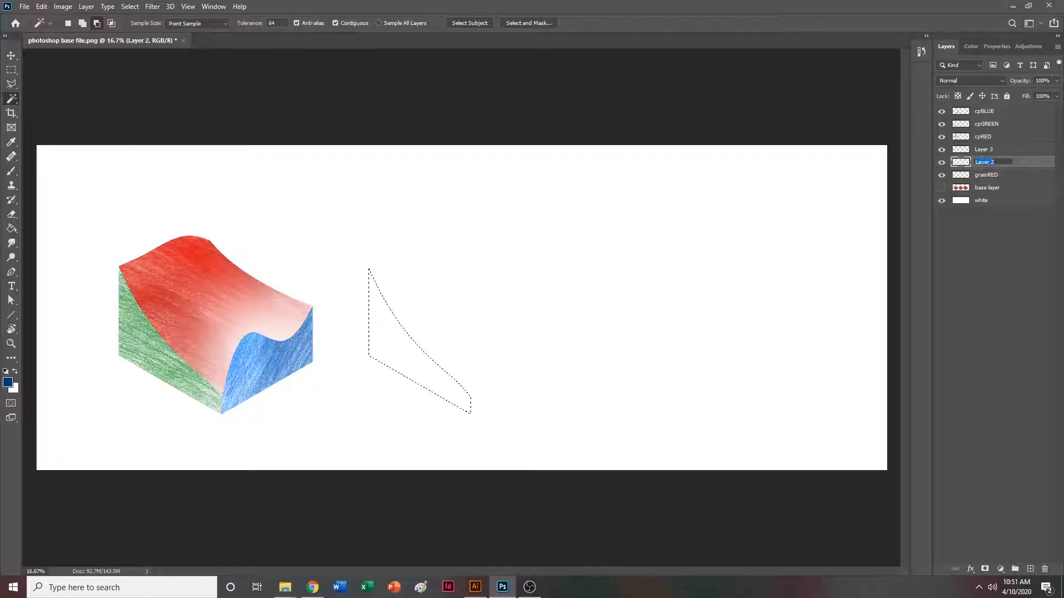
type("grainGreen")
key("Return")
double_click(989, 150)
type("grainBLUE")
key("Return")
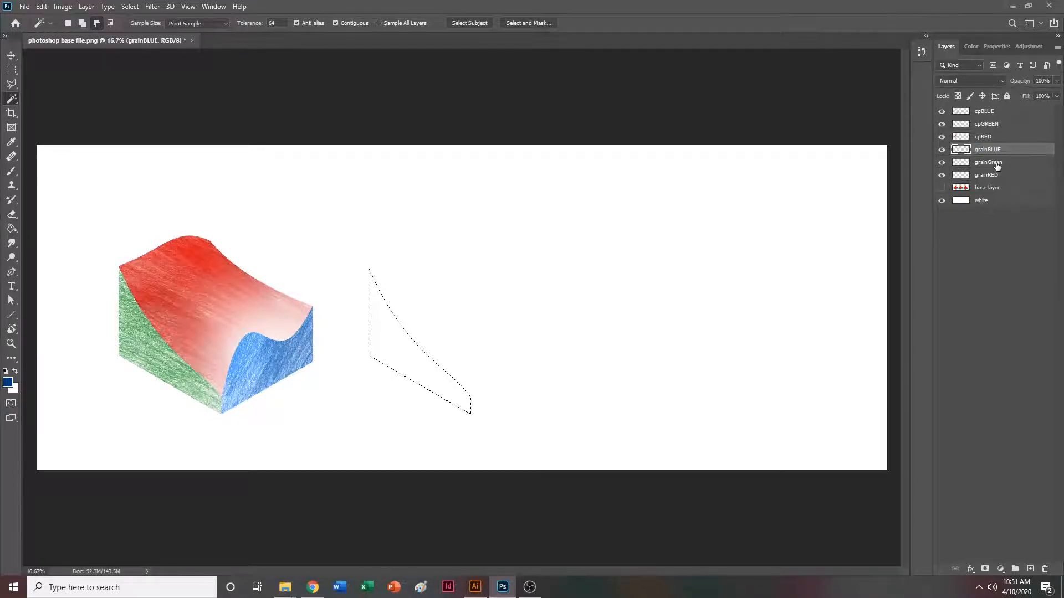
Make grainGreen active and choose SG Grain Shader Brush 01 from the SG Grain Shader Brushes 2 set for the Brush tool.
left_click(997, 166)
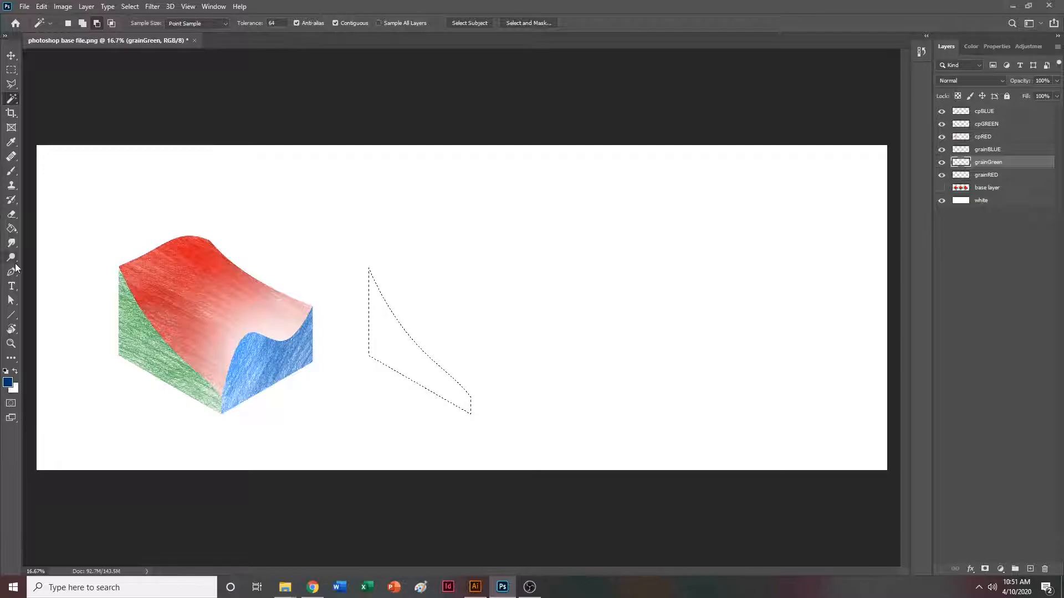
left_click(11, 171)
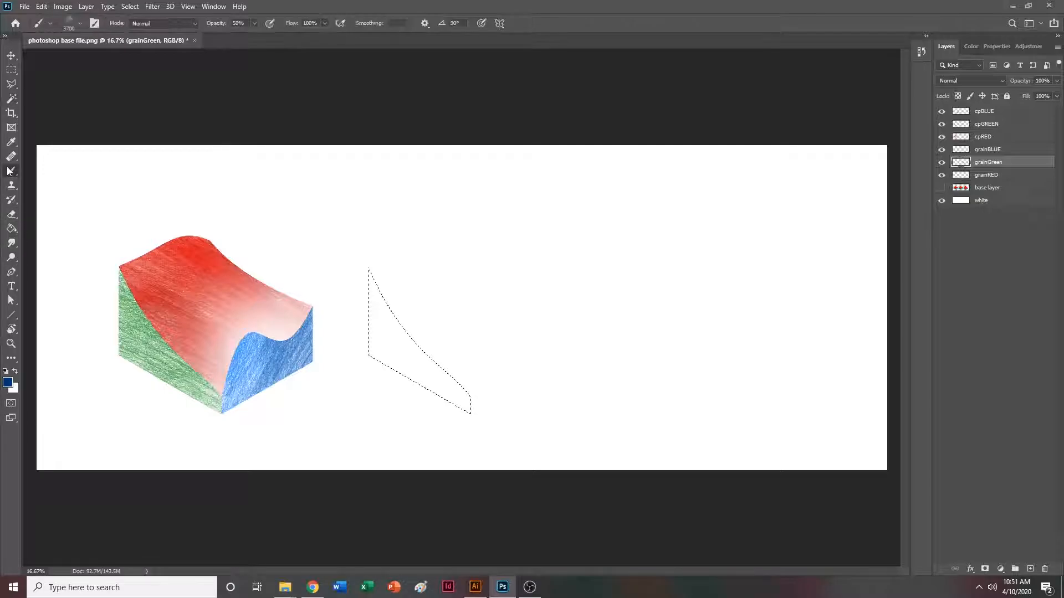
left_click(80, 24)
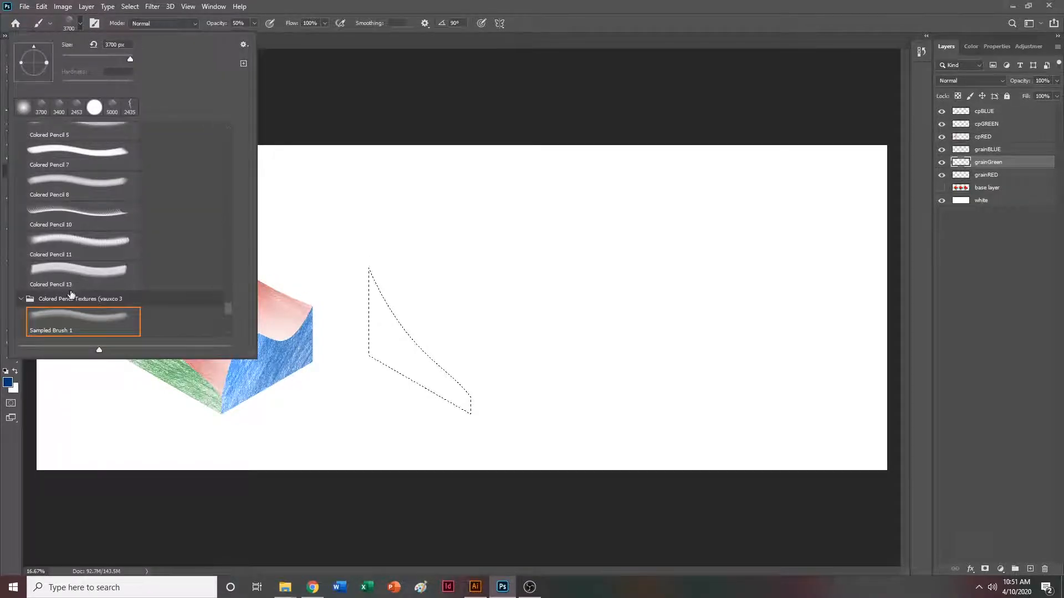
left_click_drag(227, 310, 232, 338)
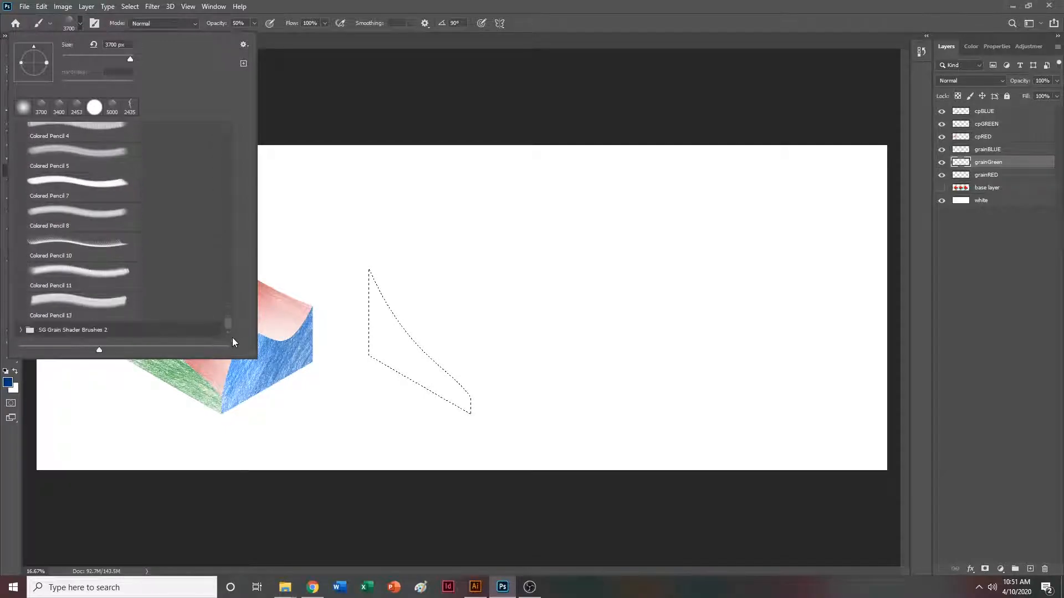
scroll(110, 333, "down", 3)
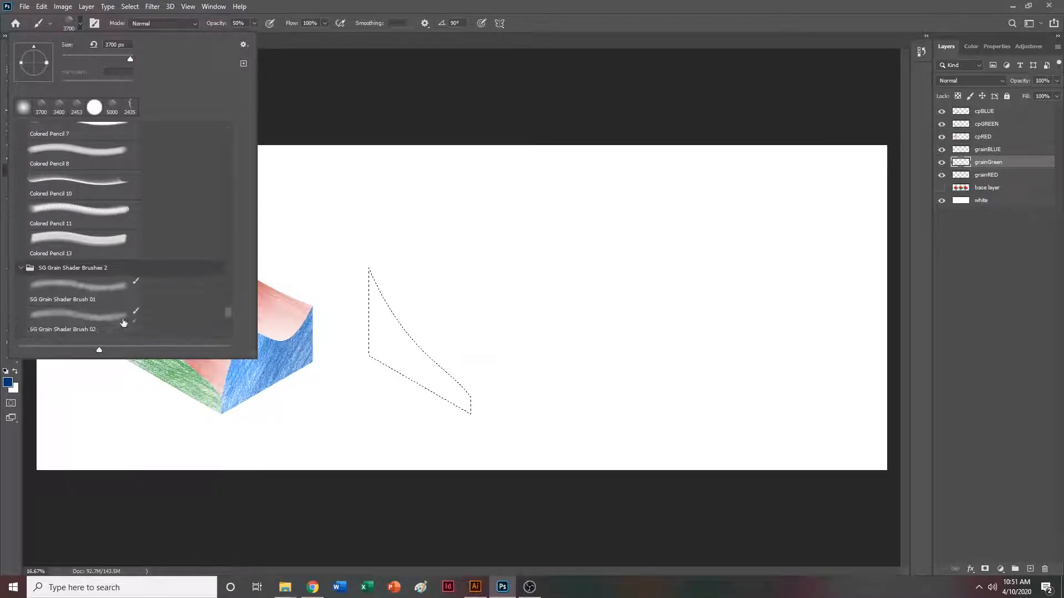
left_click(94, 260)
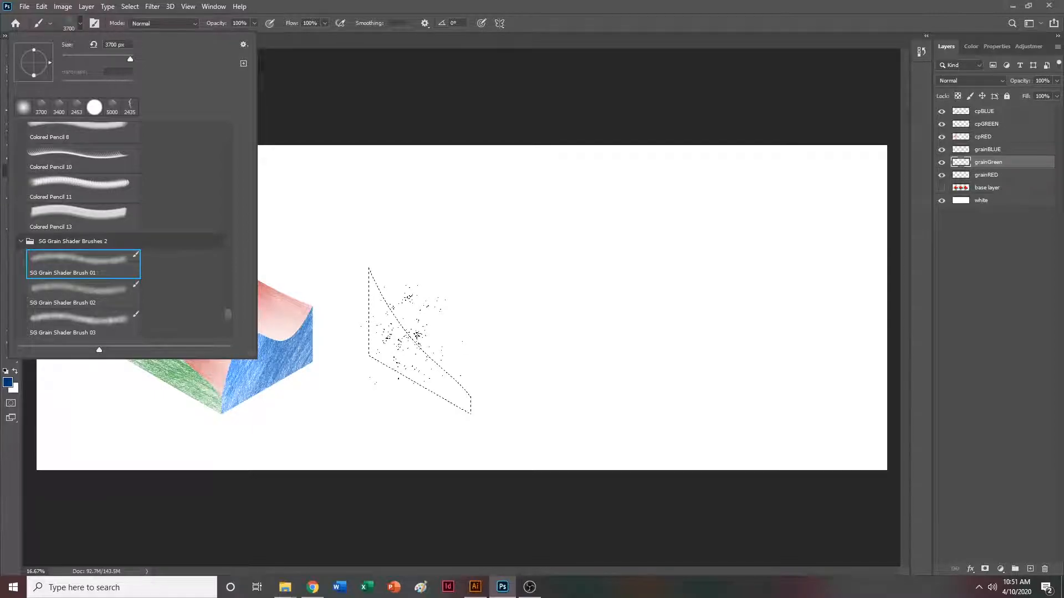
left_click(529, 2)
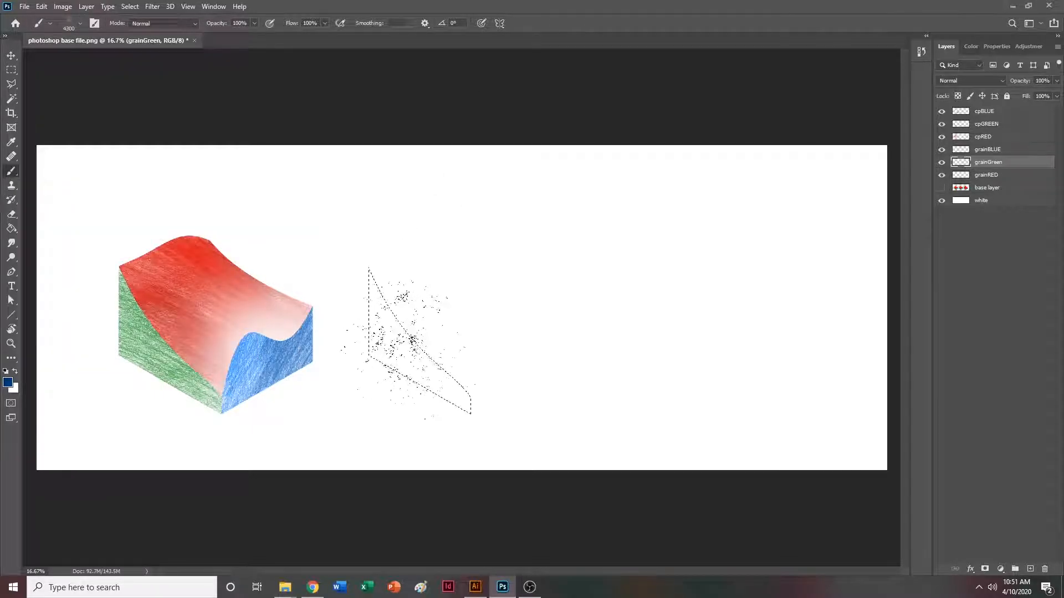
Reduce the grain brush size slightly and set the foreground color to neutral grey #868686.
key("bracketleft")
key("bracketleft")
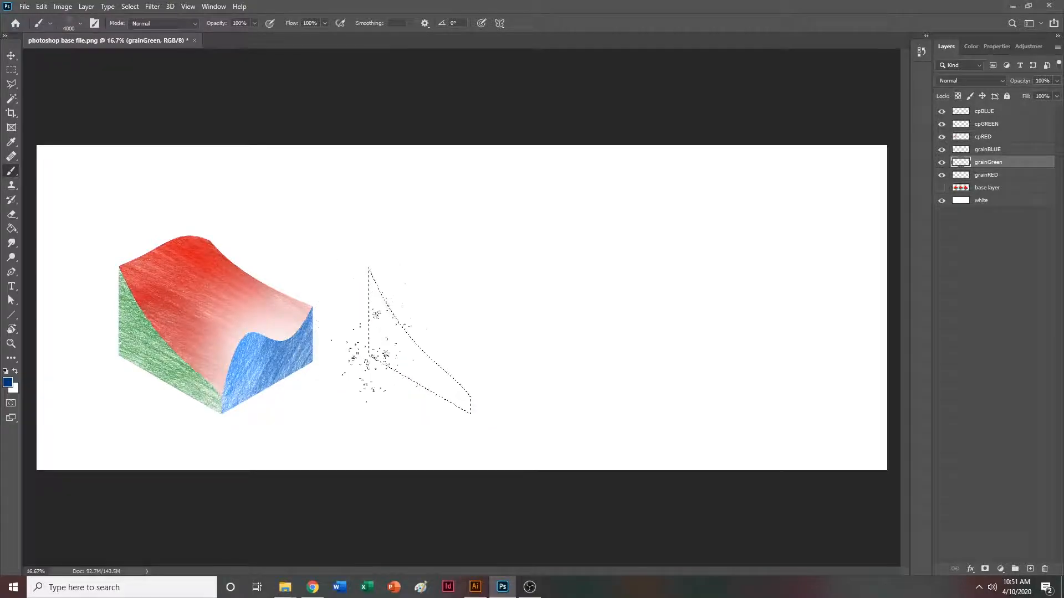
left_click(8, 384)
left_click(656, 265)
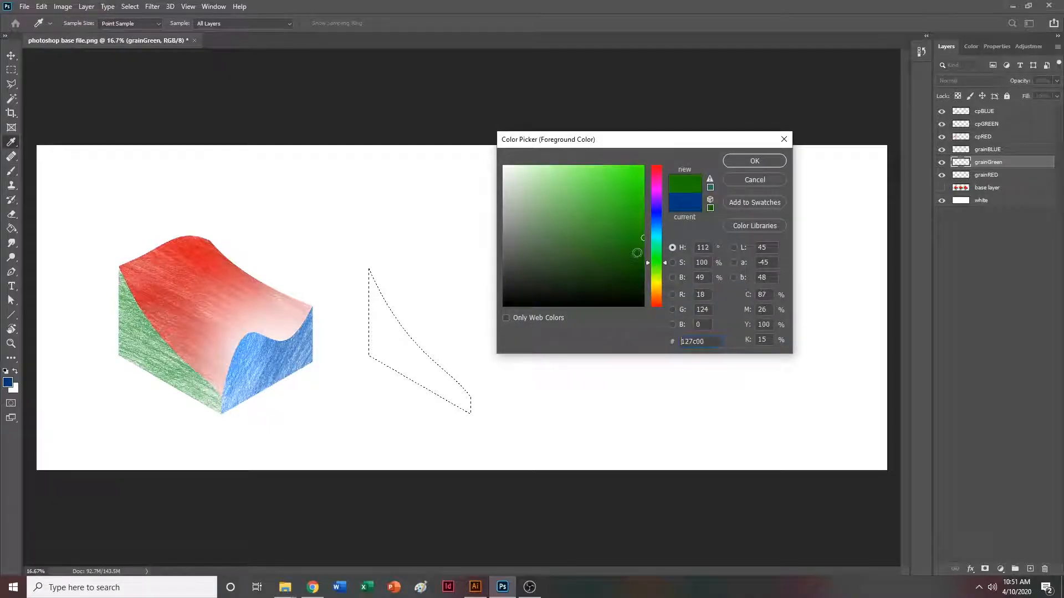
left_click(541, 234)
left_click_drag(541, 233, 466, 232)
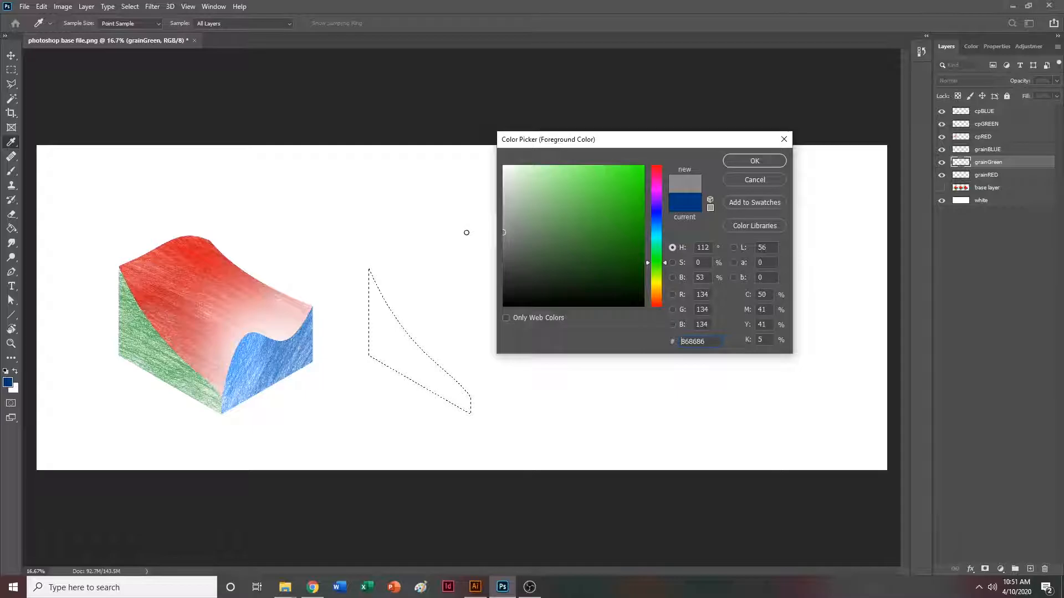
left_click(743, 161)
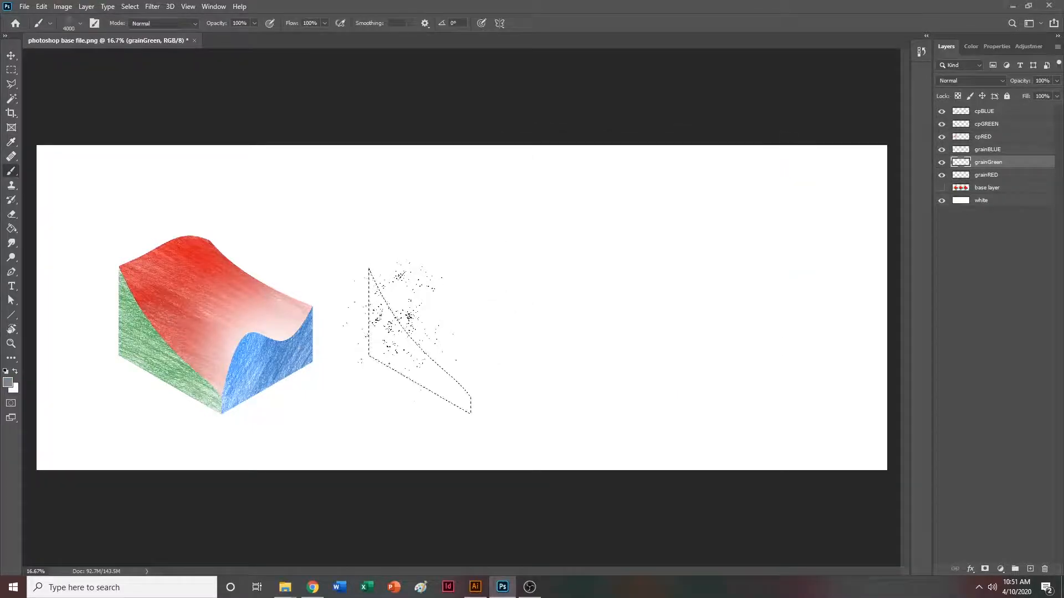
Undo the oversized grain stroke, reduce the brush to 2300 px and lay light grey grain over the middle shape's selected side face.
key("ctrl+plus")
key("ctrl+plus")
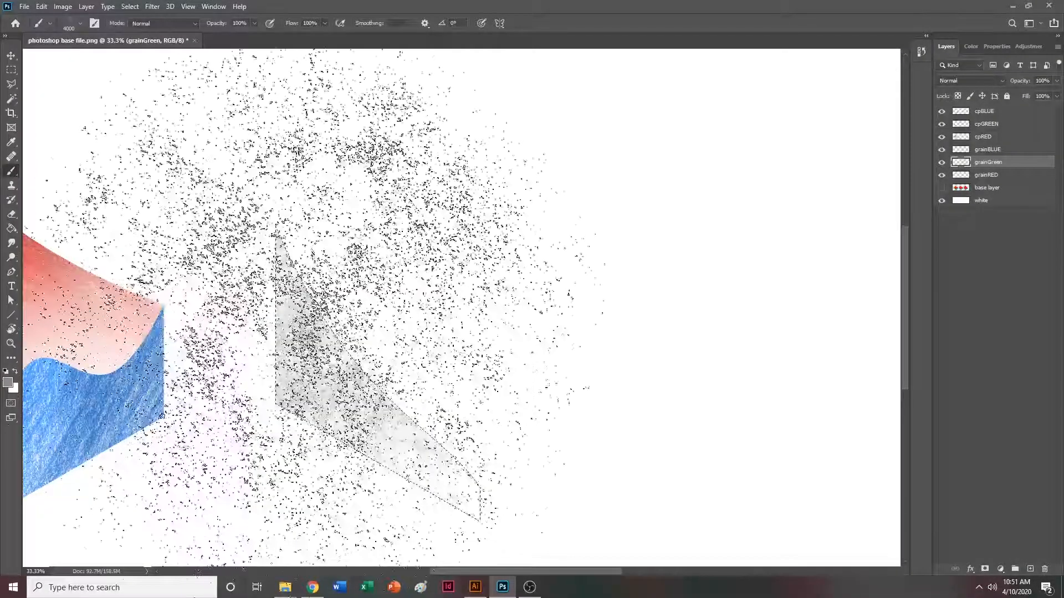
key("ctrl+z")
key("bracketleft")
key("bracketleft")
key("bracketleft")
key("bracketleft")
key("bracketleft")
key("bracketleft")
key("bracketleft")
key("bracketleft")
key("bracketleft")
key("bracketleft")
key("bracketleft")
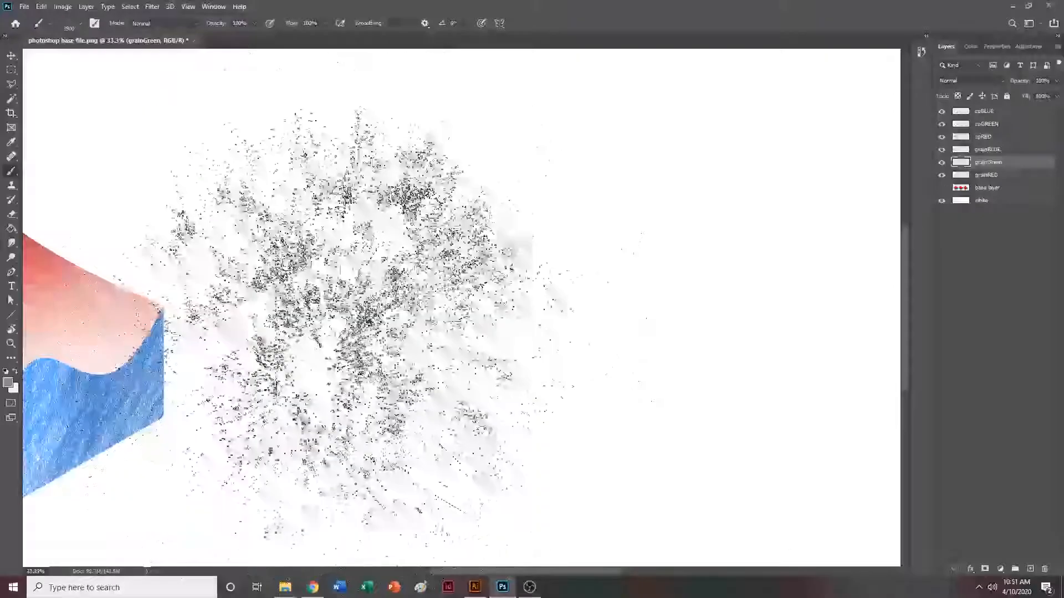
key("bracketleft")
key("bracketleft")
key("bracketleft")
key("bracketleft")
key("bracketleft")
key("bracketleft")
mouse_move(324, 327)
left_mouse_down()
mouse_move(336, 336)
mouse_move(309, 301)
mouse_move(340, 326)
mouse_move(325, 330)
left_mouse_up()
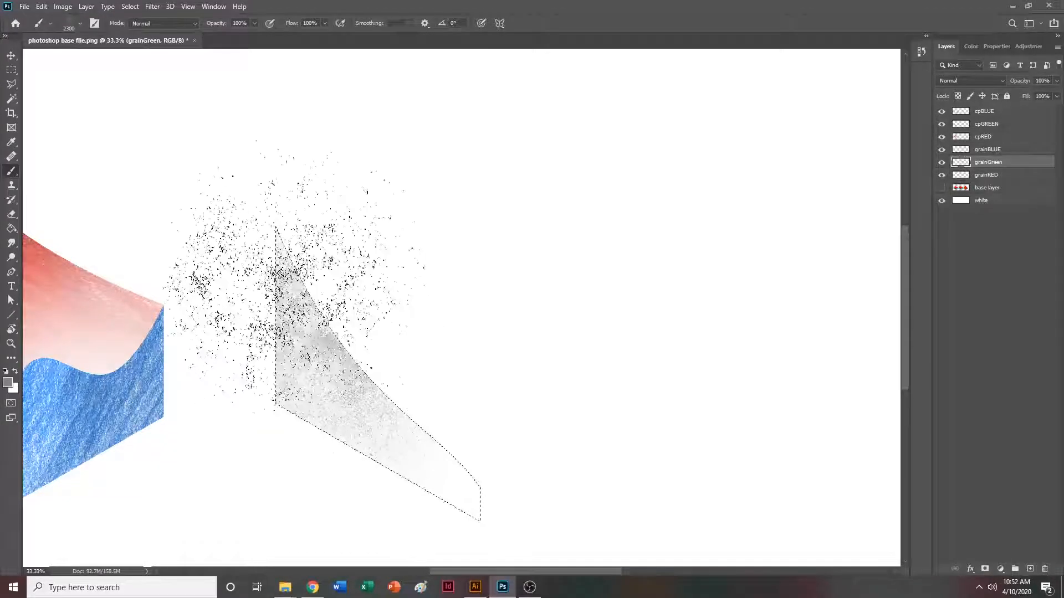
Switch to SG Grain Shader Brush 02, try a stroke on the selected side face and undo that stroke.
left_click(81, 23)
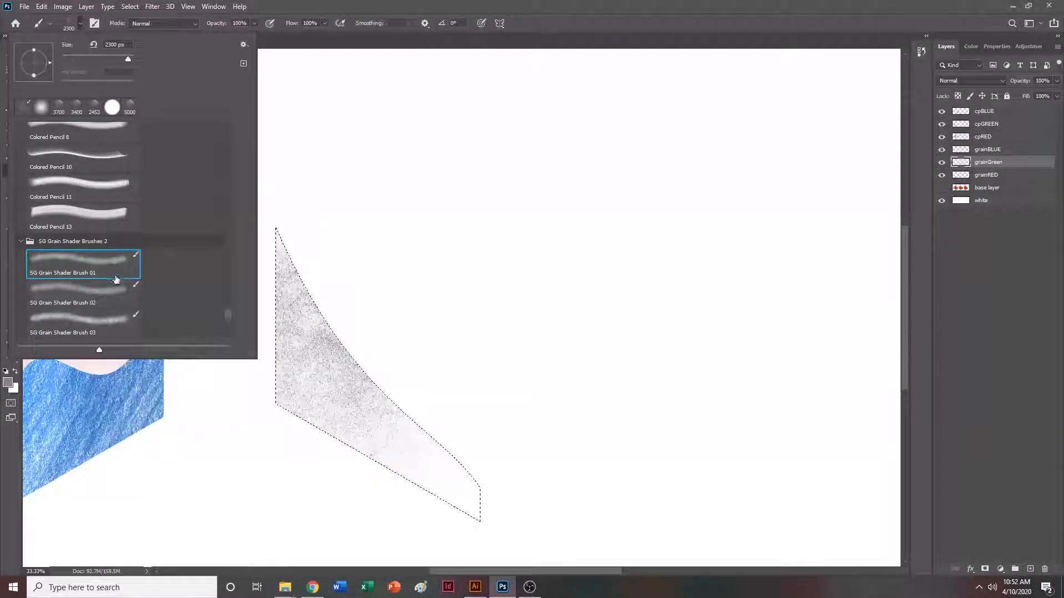
left_click(101, 298)
mouse_move(363, 311)
left_mouse_down()
mouse_move(401, 328)
mouse_move(381, 338)
mouse_move(337, 260)
left_mouse_up()
key("ctrl+z")
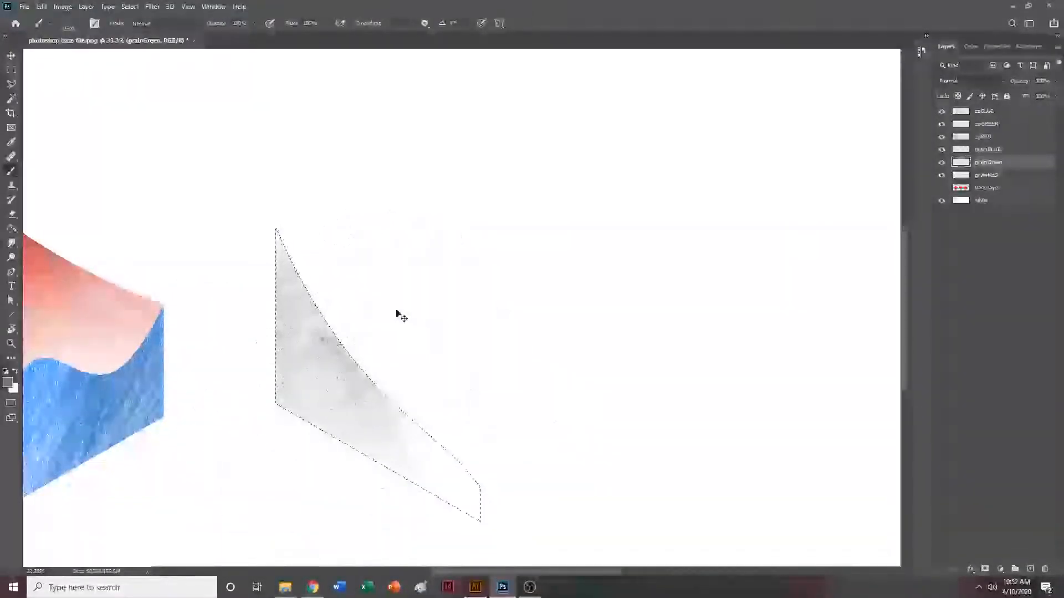
Build up grain shading on the selected side face with a darker grey, fading from dark at the tall end to light at the low end.
key("ctrl+plus")
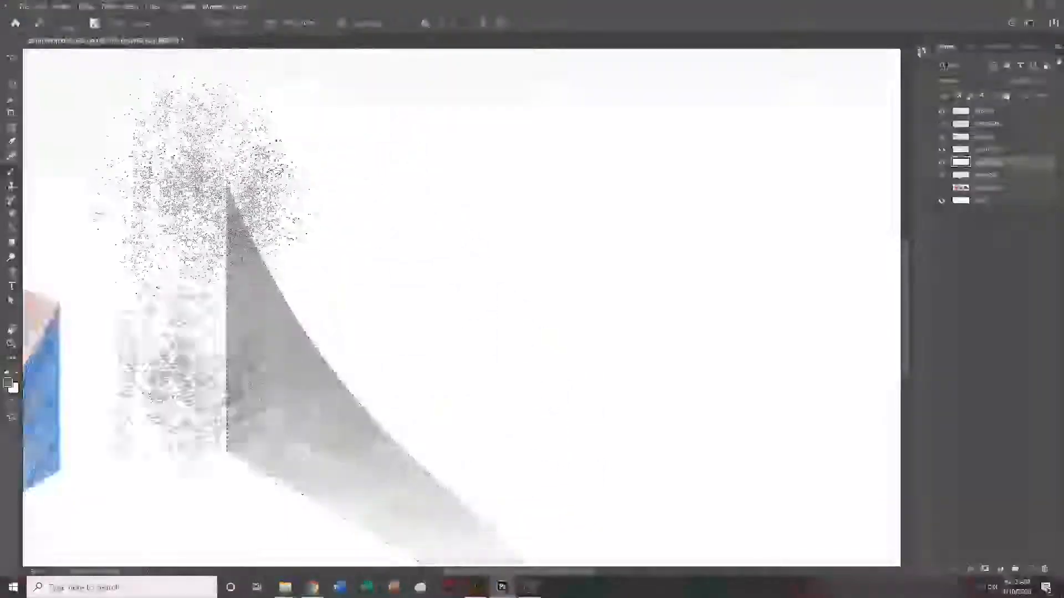
scroll(391, 128, "down", 3)
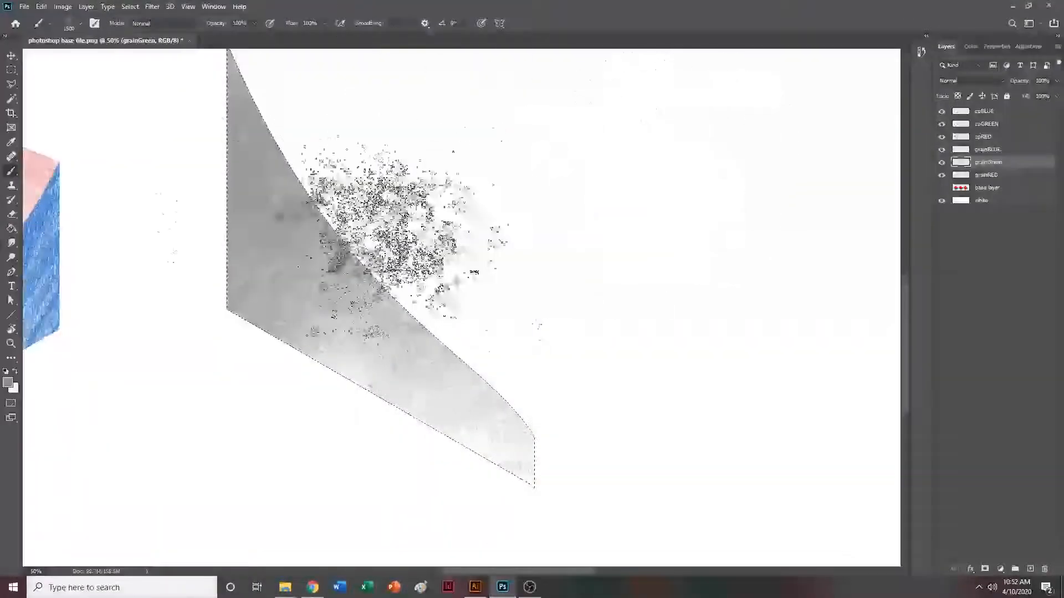
scroll(218, 311, "up", 1)
scroll(258, 305, "up", 1)
left_click(8, 382)
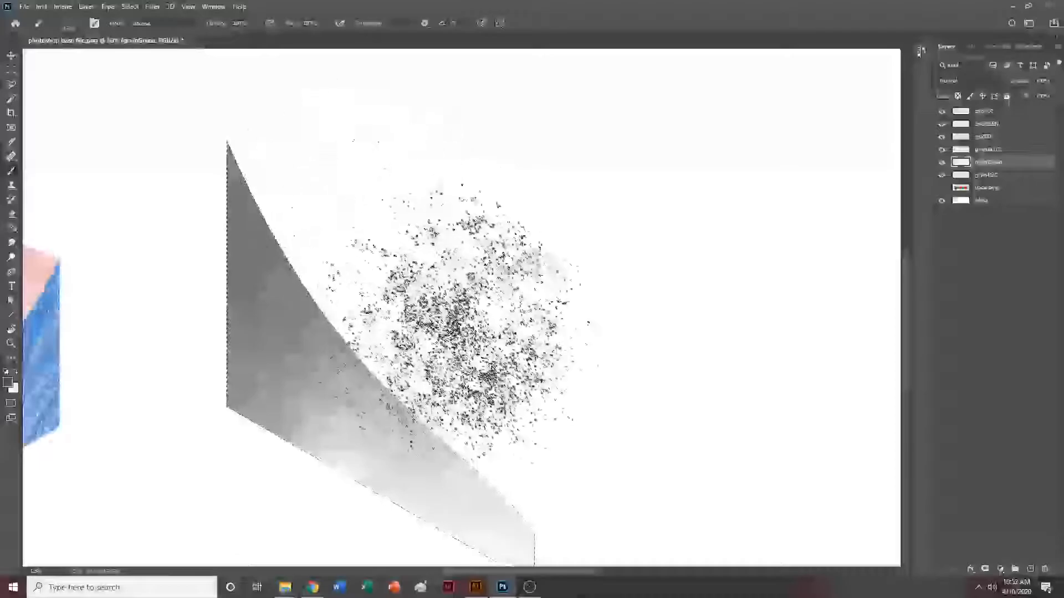
Switch to Chrome, examine the William Van Alen Chrysler Building drawings for their shading, and return to Photoshop.
scroll(643, 443, "down", 2)
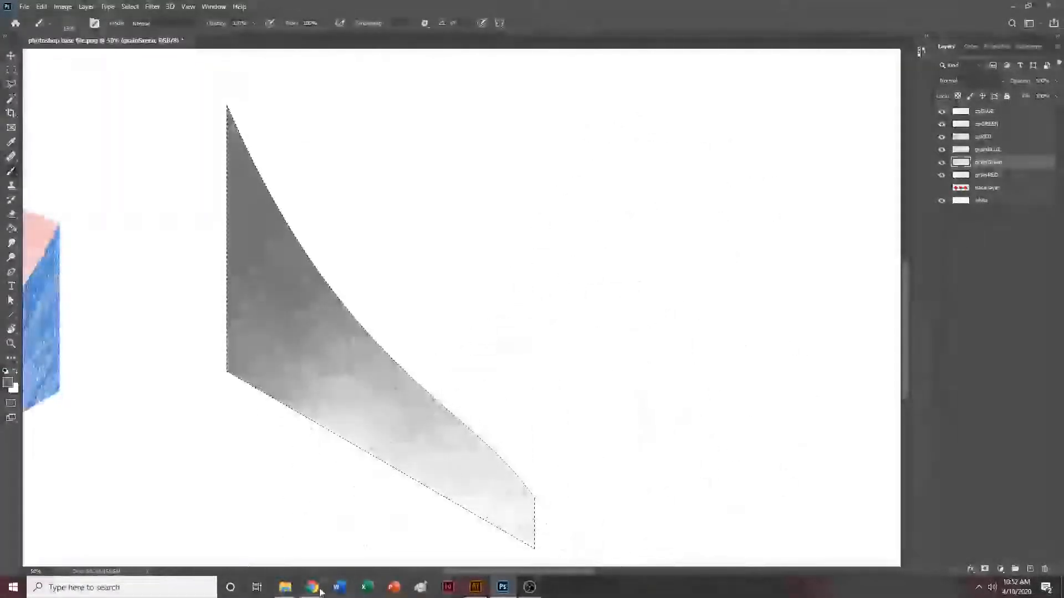
left_click(314, 587)
left_click(643, 9)
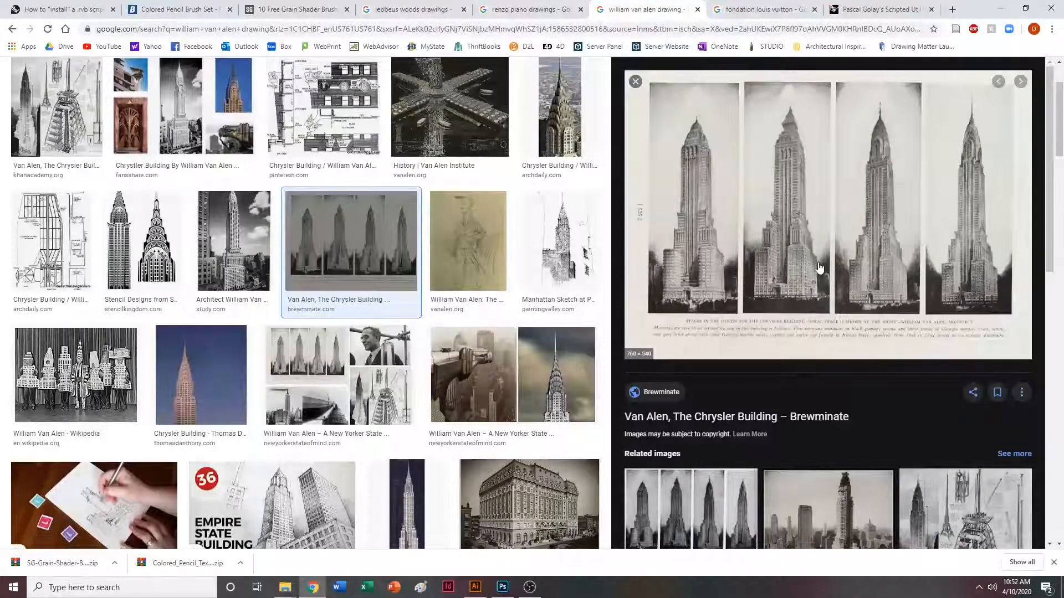
left_click(998, 9)
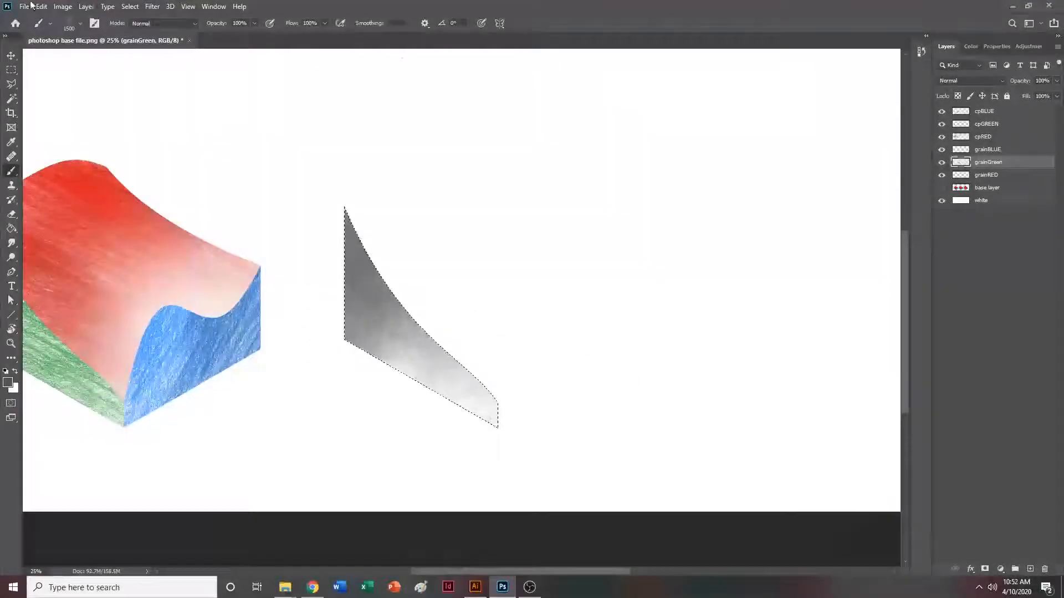
Deselect the middle block's side face and show the base layer.
left_click(11, 70)
left_click(579, 216)
left_click(942, 188)
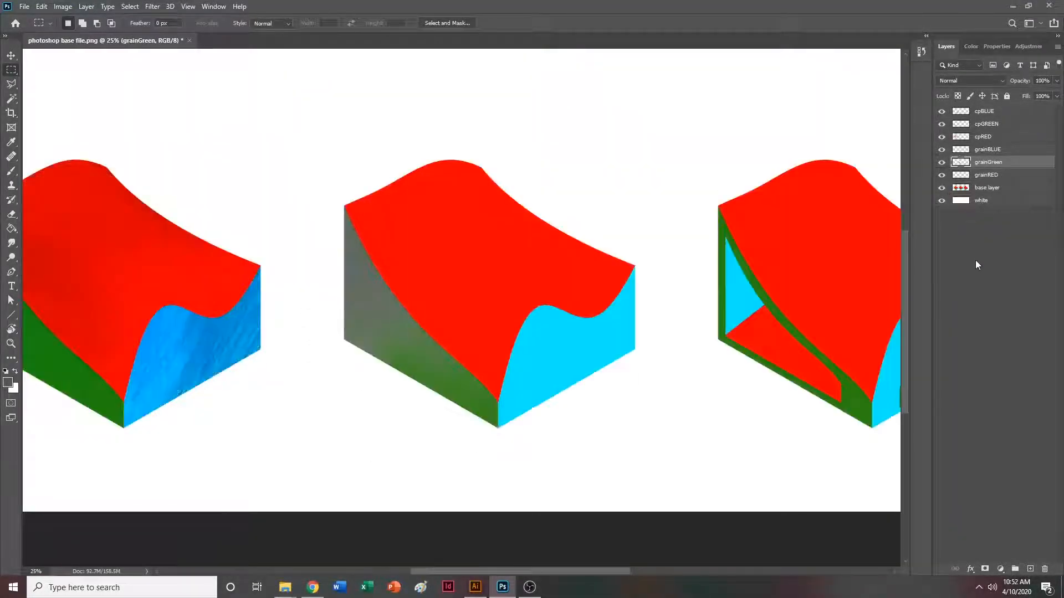
scroll(582, 300, "right", 3)
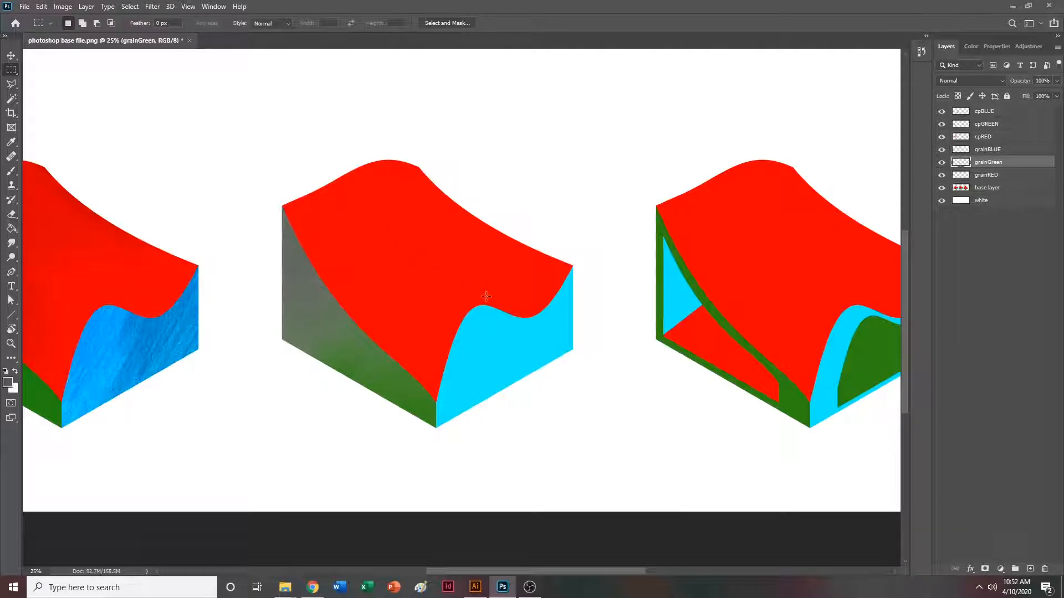
Open the image grain underlay.png from the arch_tutorials_Hand-drawn folder.
left_click(24, 6)
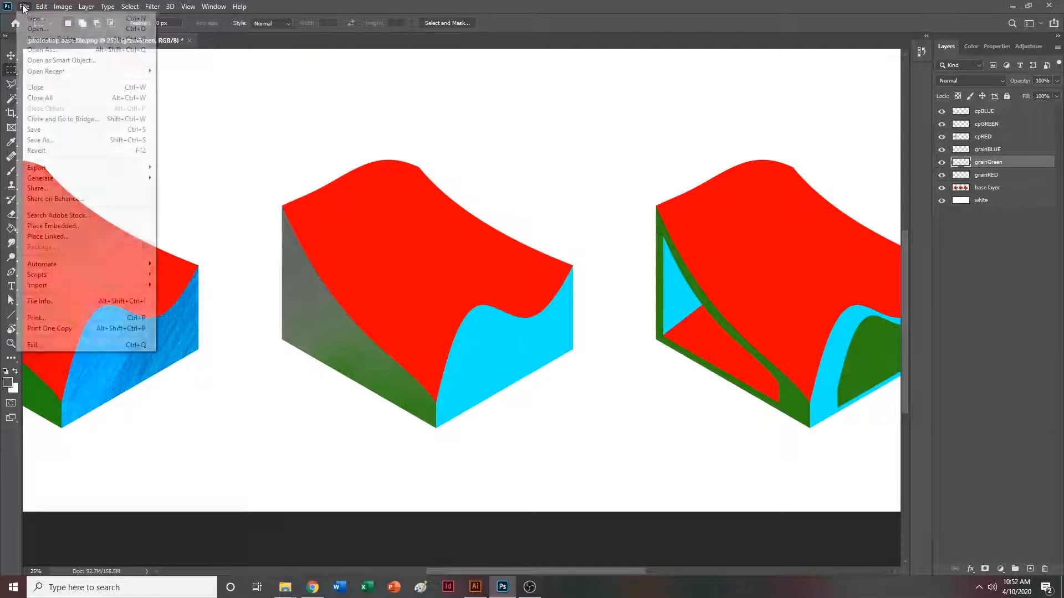
left_click(27, 27)
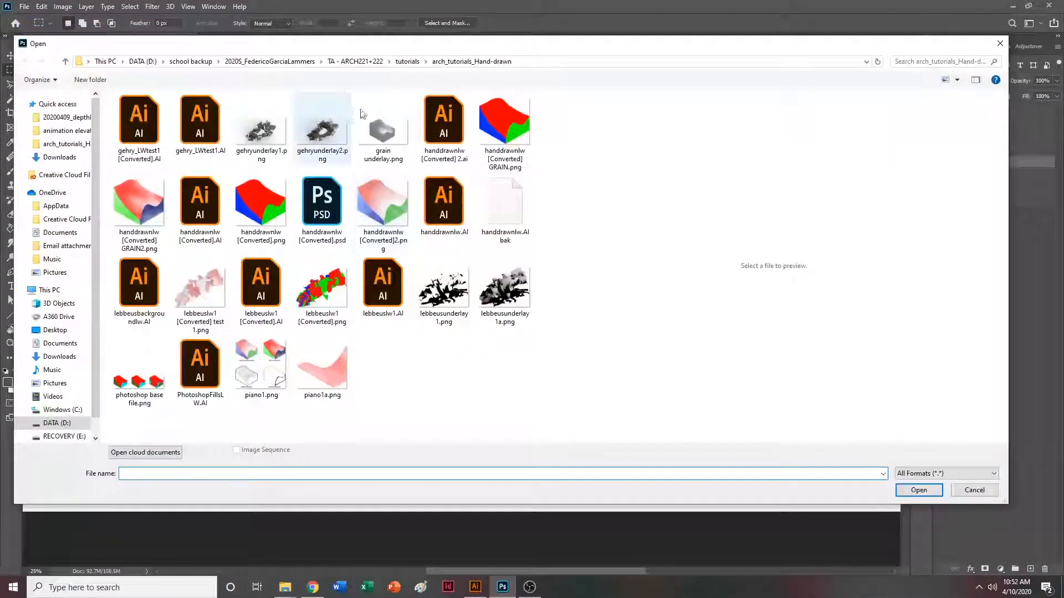
left_click(402, 120)
double_click(401, 121)
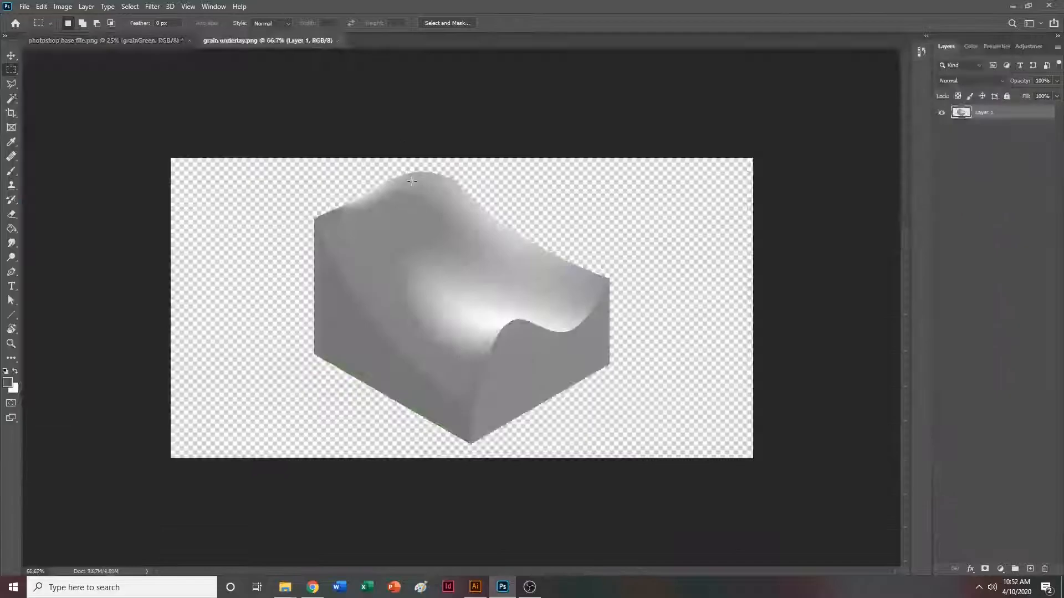
Select the grey rendered form by inverting a Magic Wand background selection, and copy it into photoshop base file.png.
left_click(11, 98)
left_click(265, 190)
right_click(265, 191)
left_click(300, 338)
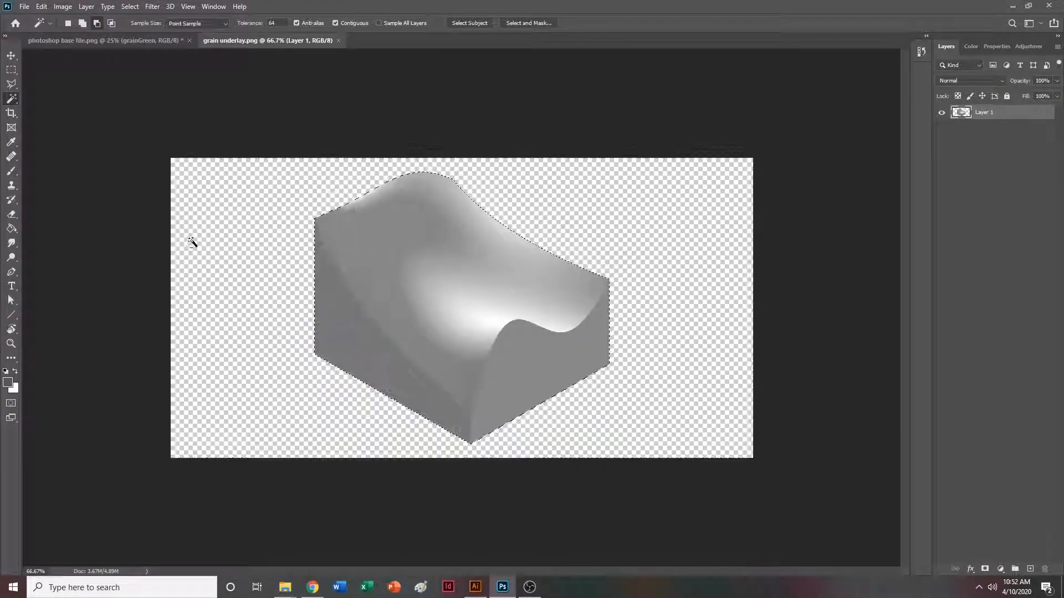
left_click(168, 44)
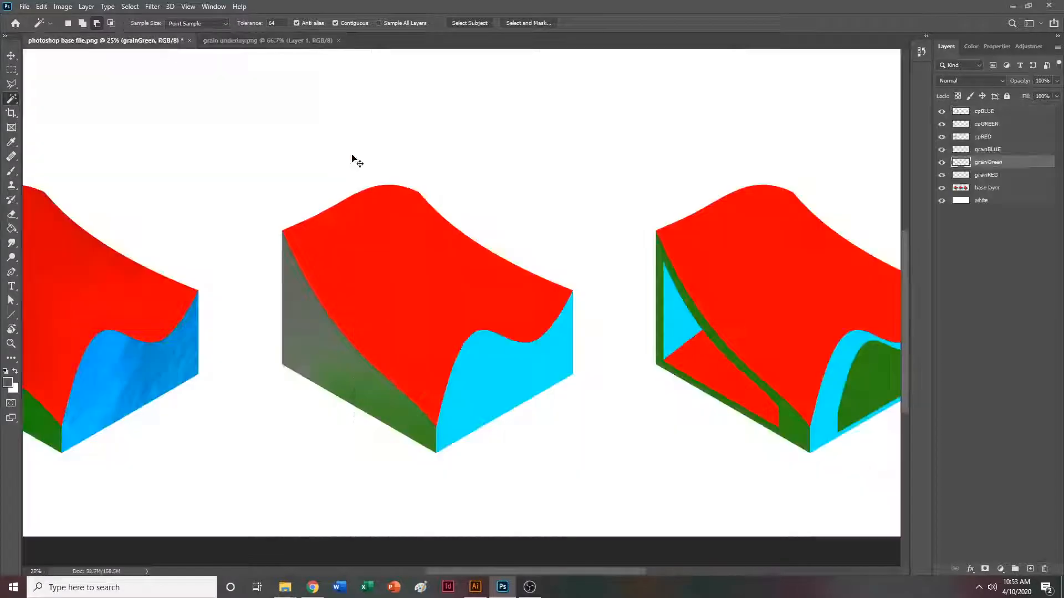
left_click_drag(289, 57, 278, 95)
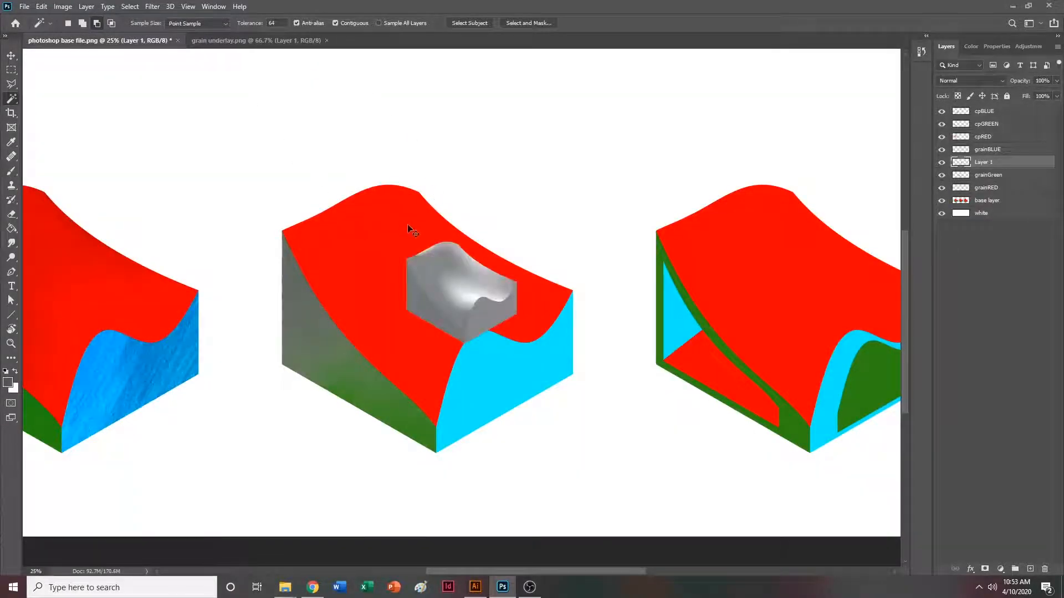
Scale the pasted render to about 262% with Free Transform and align it over the middle block.
key("ctrl+plus")
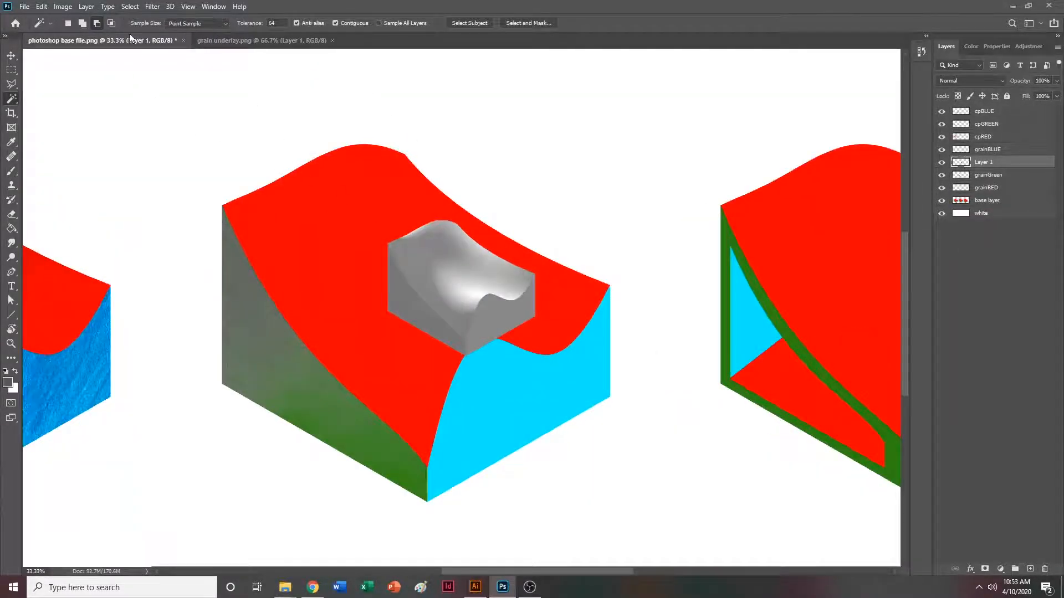
left_click(42, 6)
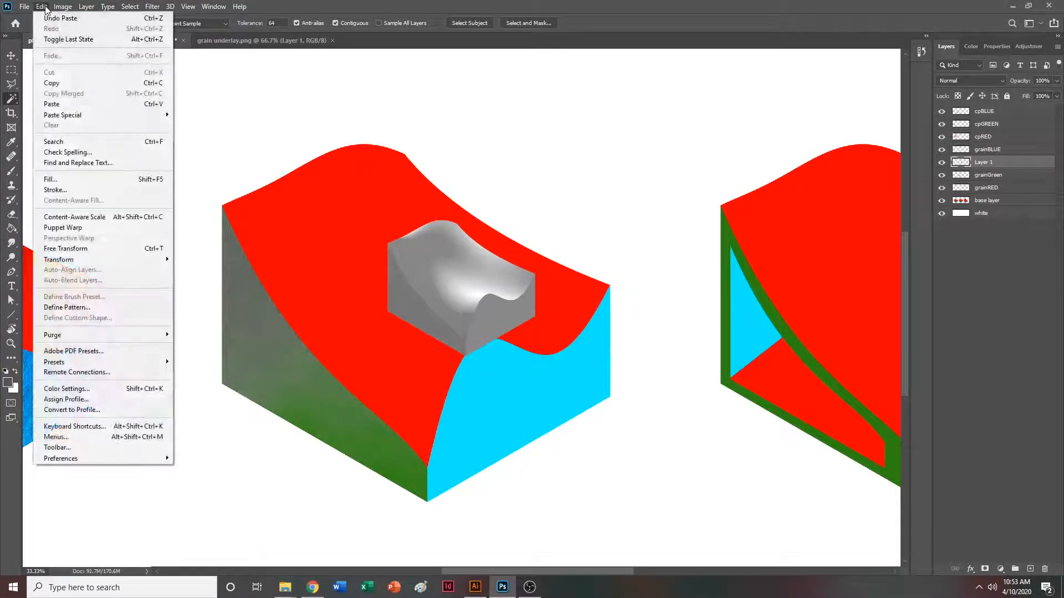
left_click(110, 249)
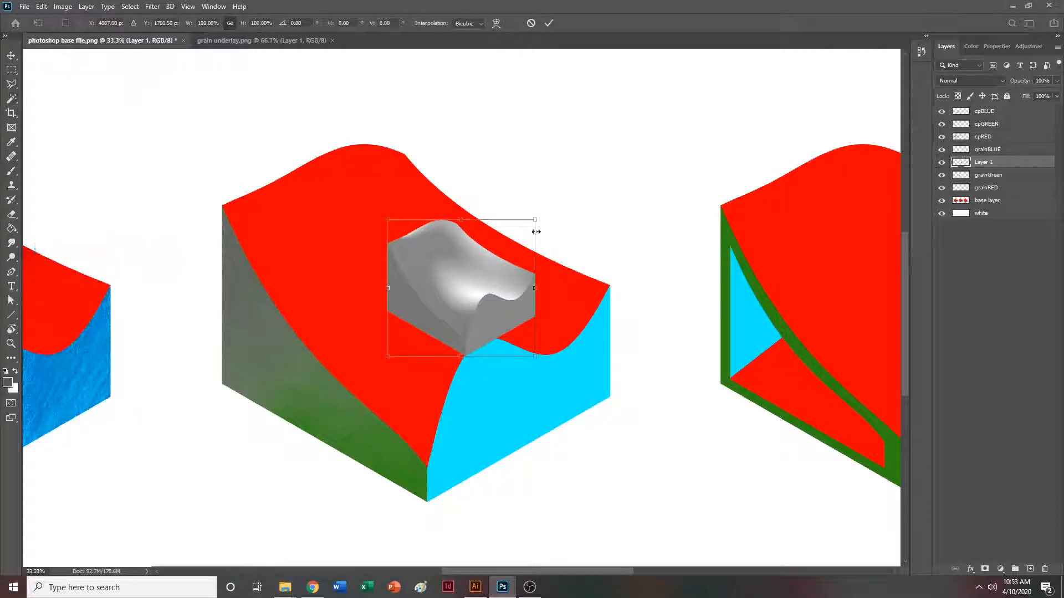
left_click_drag(535, 219, 673, 220)
left_click_drag(385, 356, 120, 385)
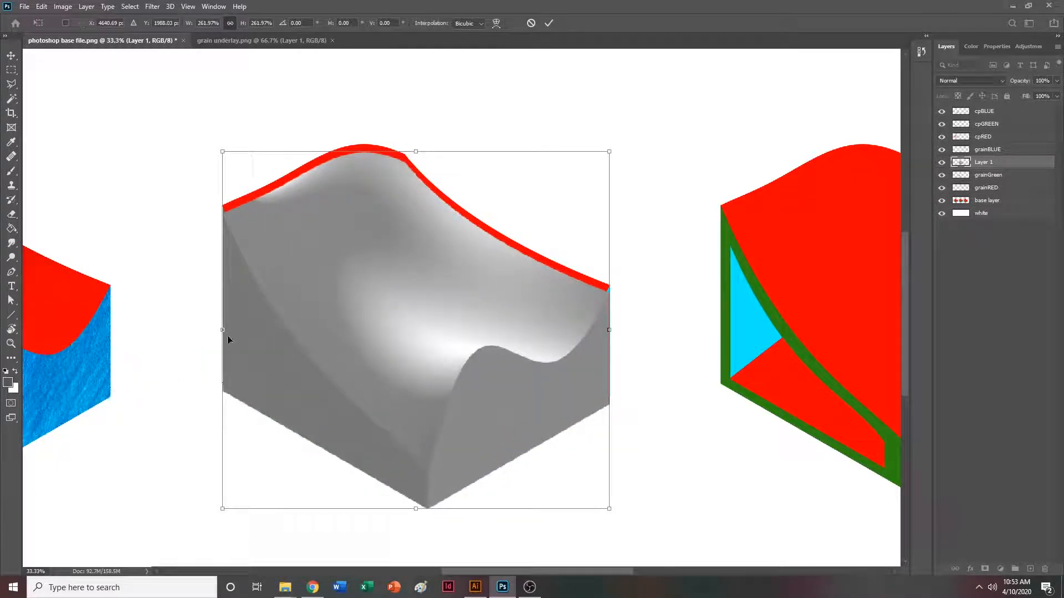
key("Return")
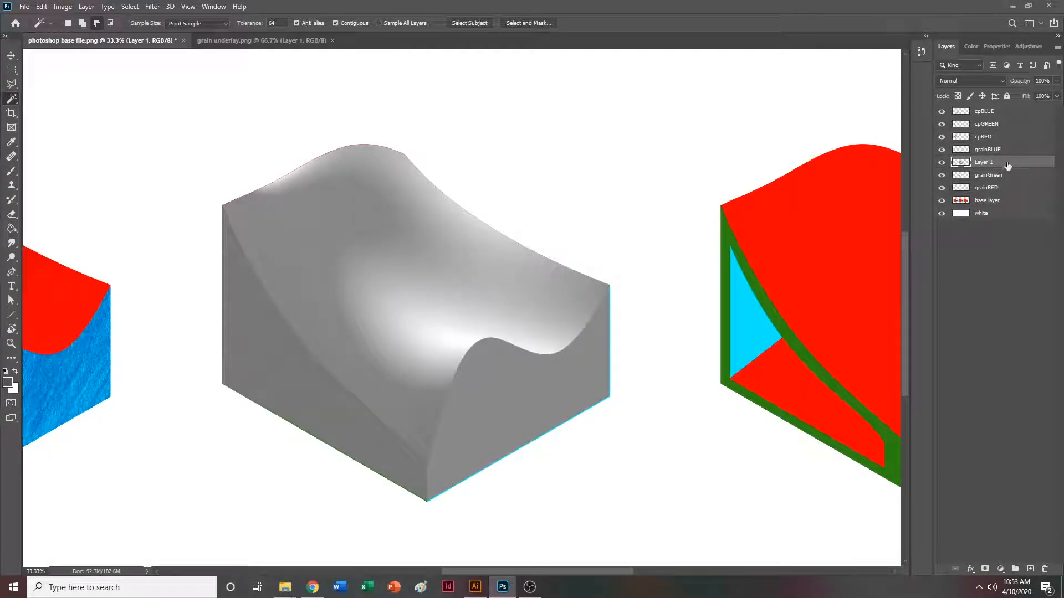
Move the pasted render's layer below grainRED and rename it "render underlay".
left_click_drag(999, 166, 992, 190)
double_click(992, 189)
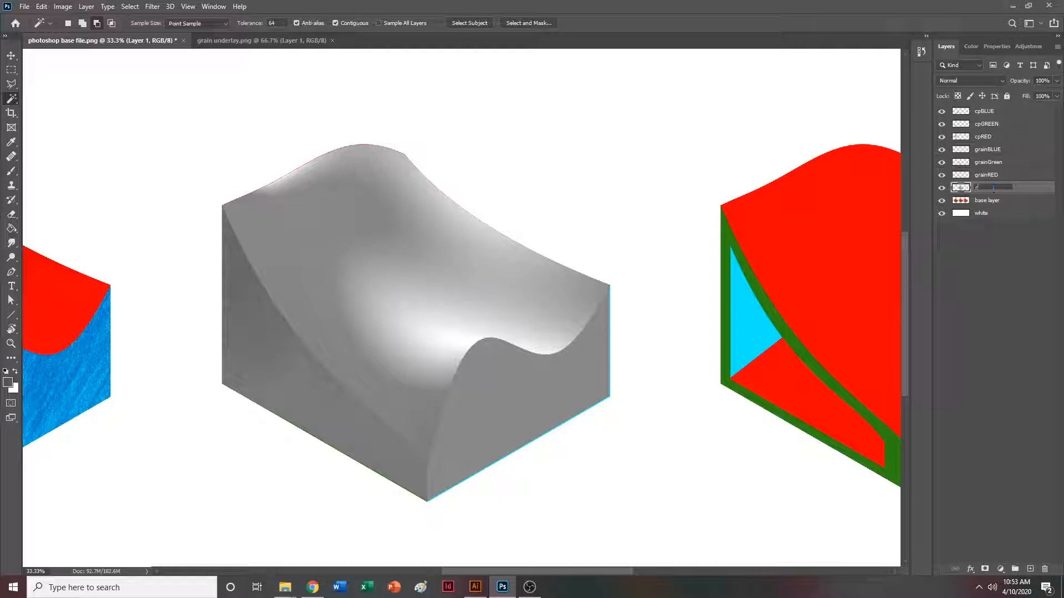
type("render underlay")
key("Return")
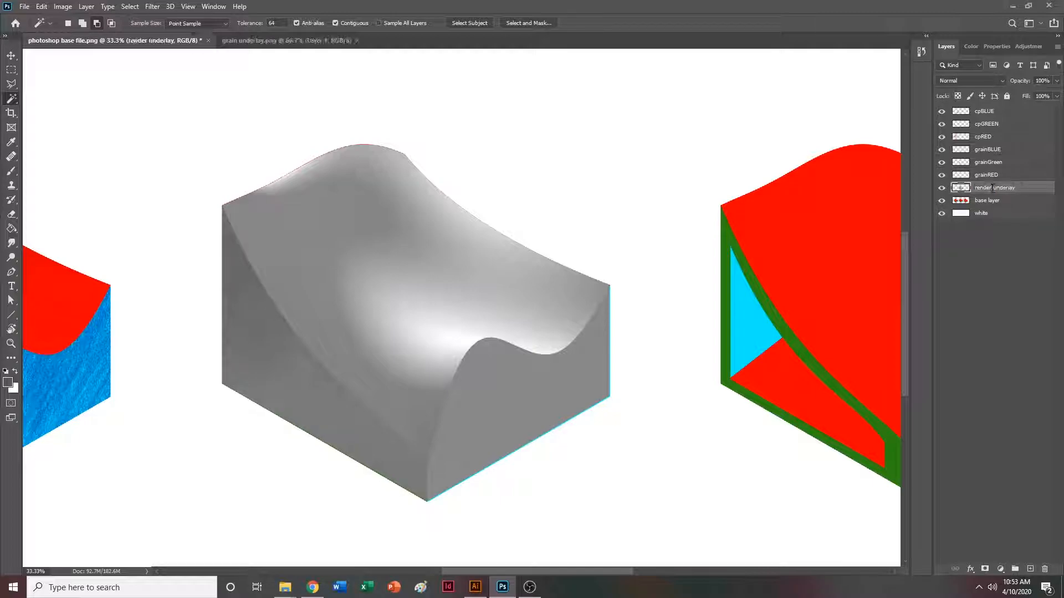
Make grainRED the active layer and reduce the grain brush size to 900.
left_click(1000, 176)
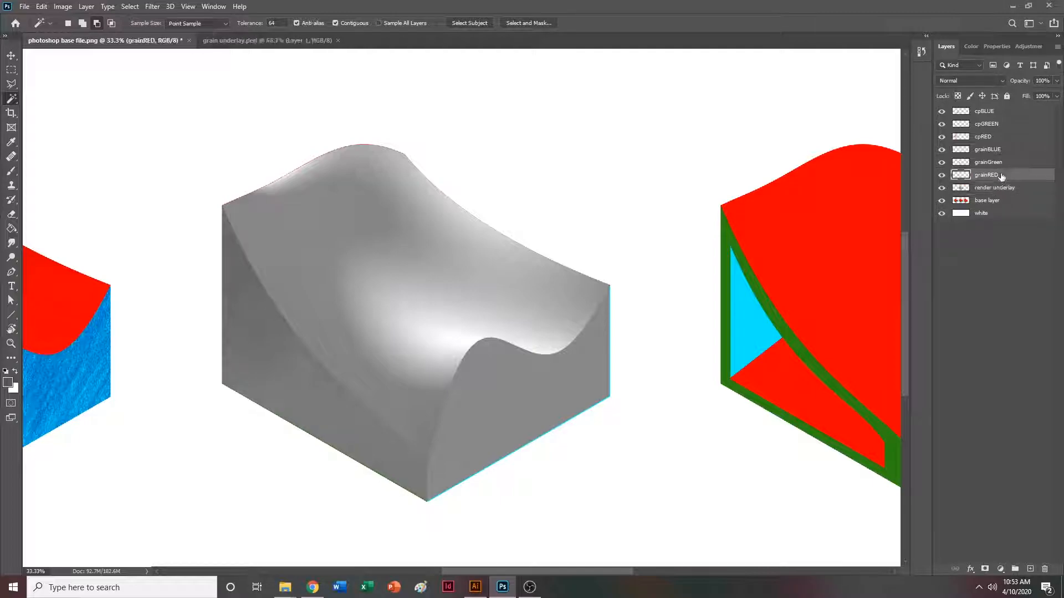
key("ctrl+plus")
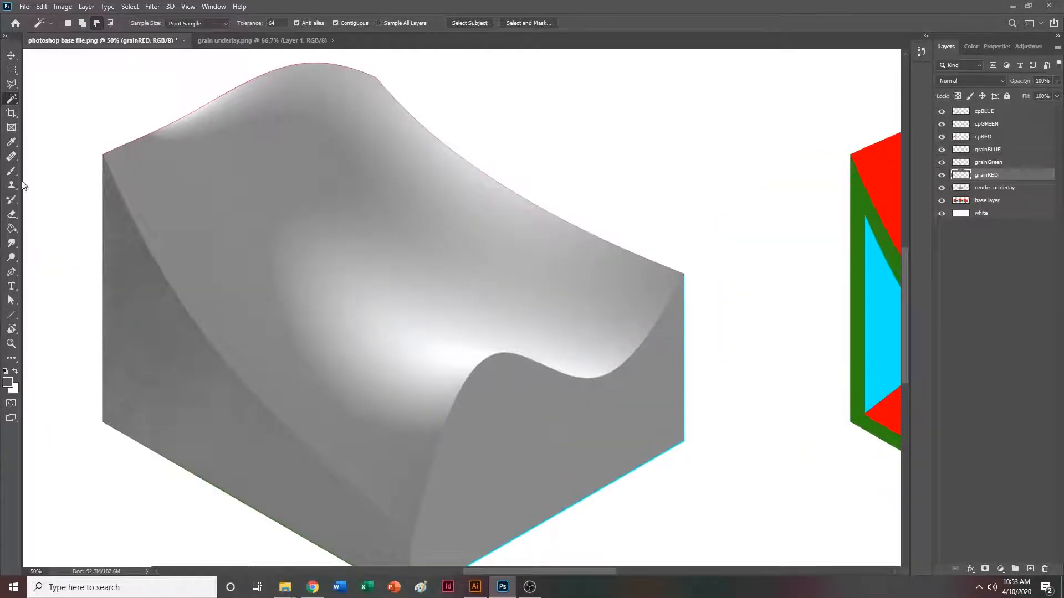
left_click(9, 172)
scroll(322, 198, "left", 1)
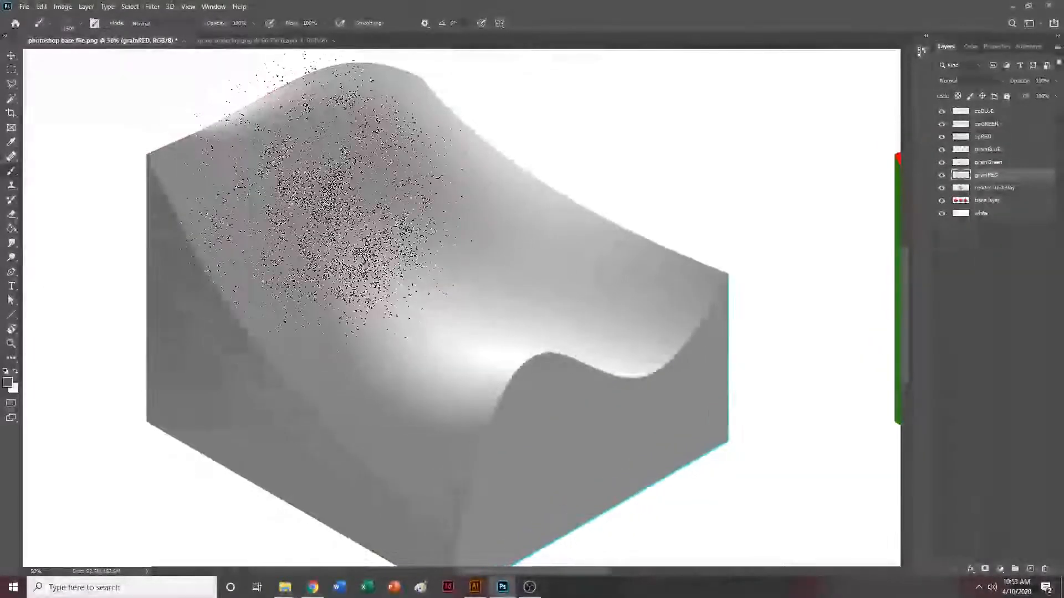
key("bracketleft")
key("bracketleft")
key("bracketleft")
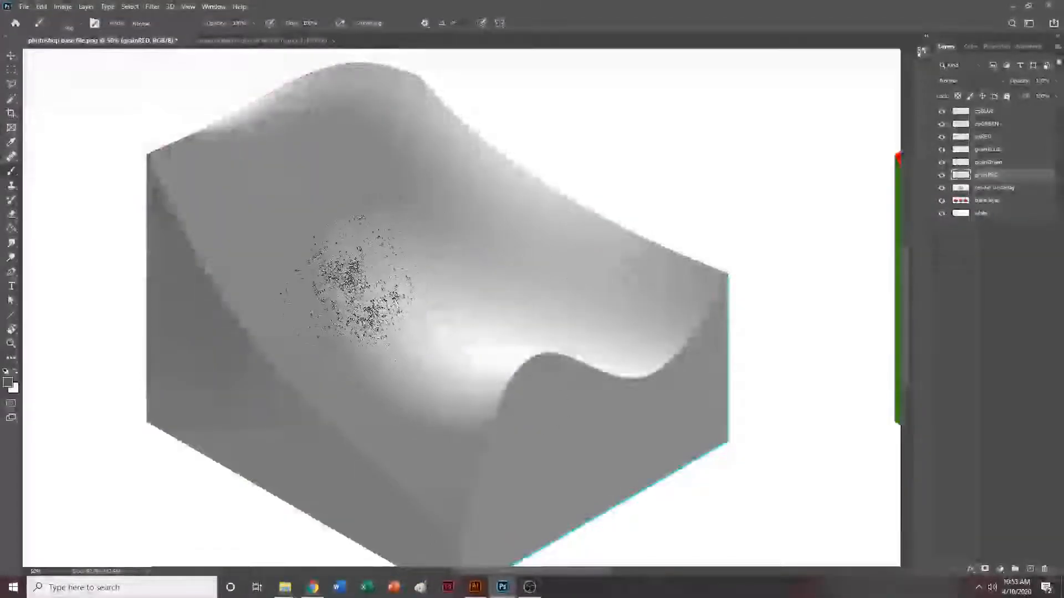
scroll(438, 261, "up", 1)
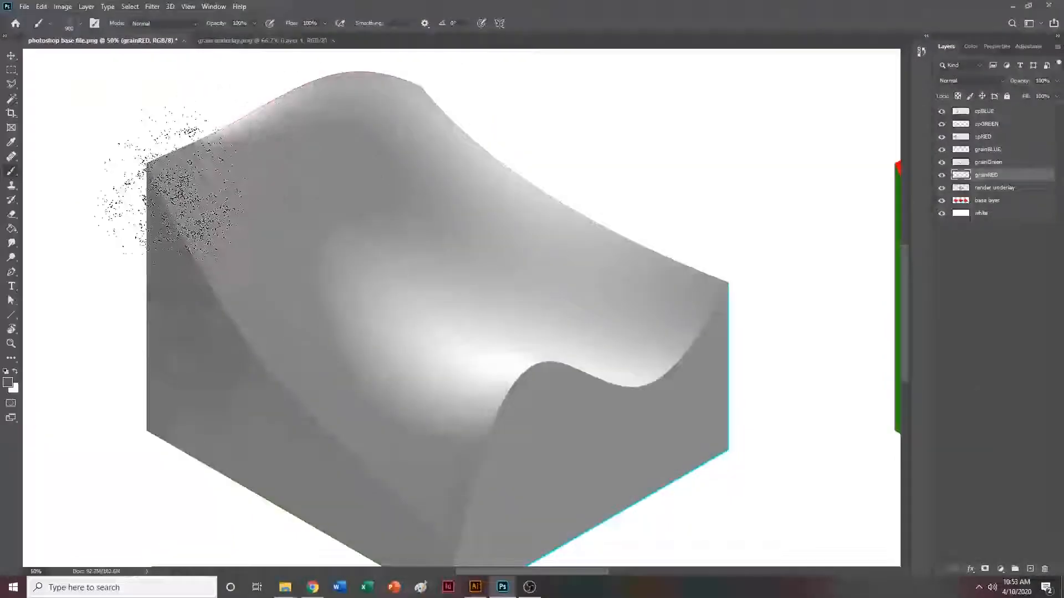
Select the middle block's top face from the base layer with the Magic Wand.
left_click(11, 98)
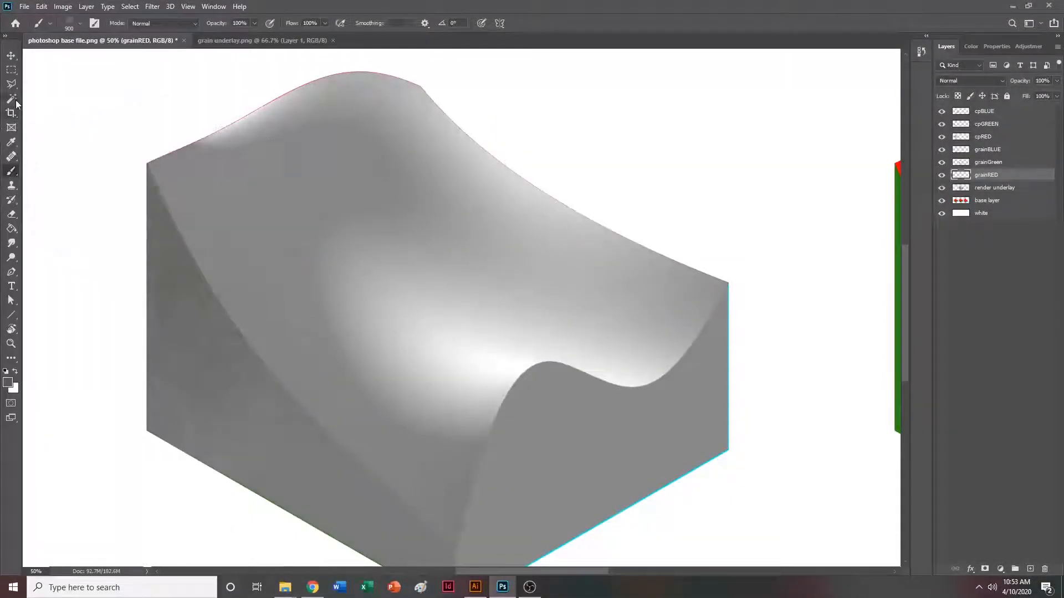
left_click(998, 203)
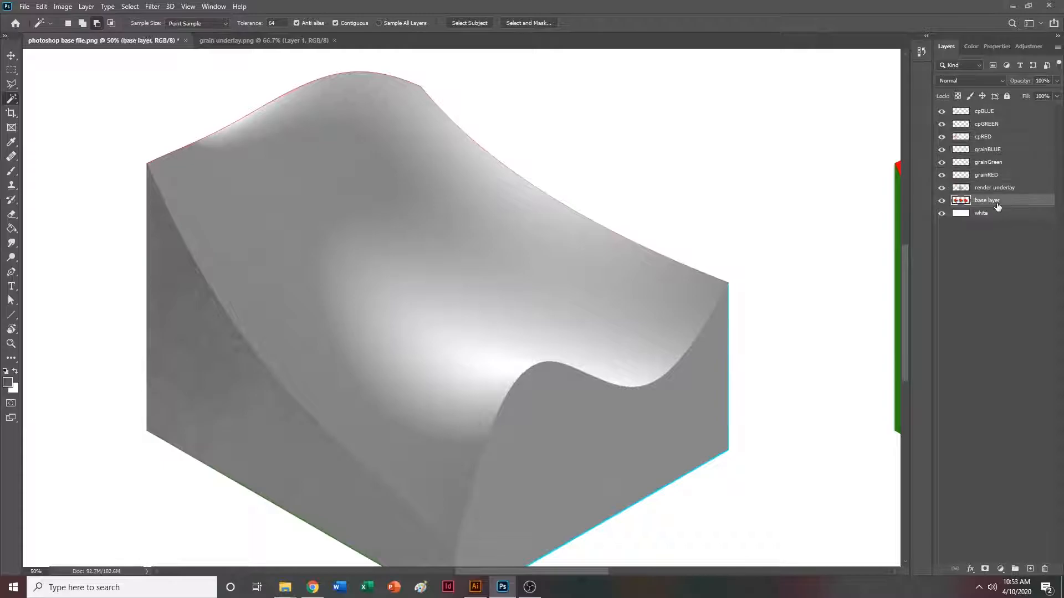
left_click(500, 348)
Hide the base layer, keep the render underlay shown, and make grainRED active for the Brush tool.
left_click(12, 171)
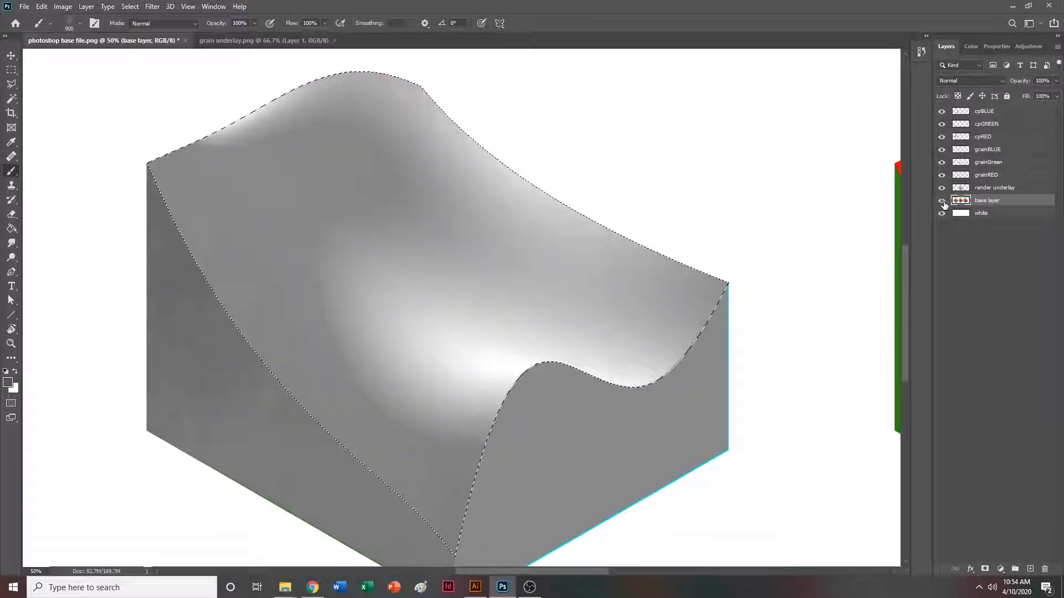
left_click(942, 202)
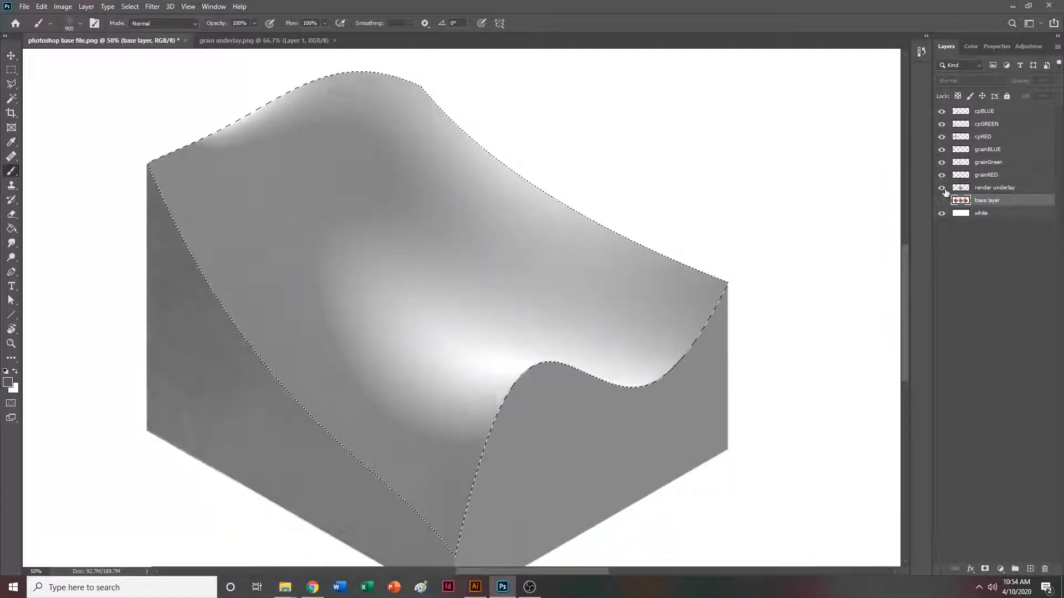
left_click(943, 189)
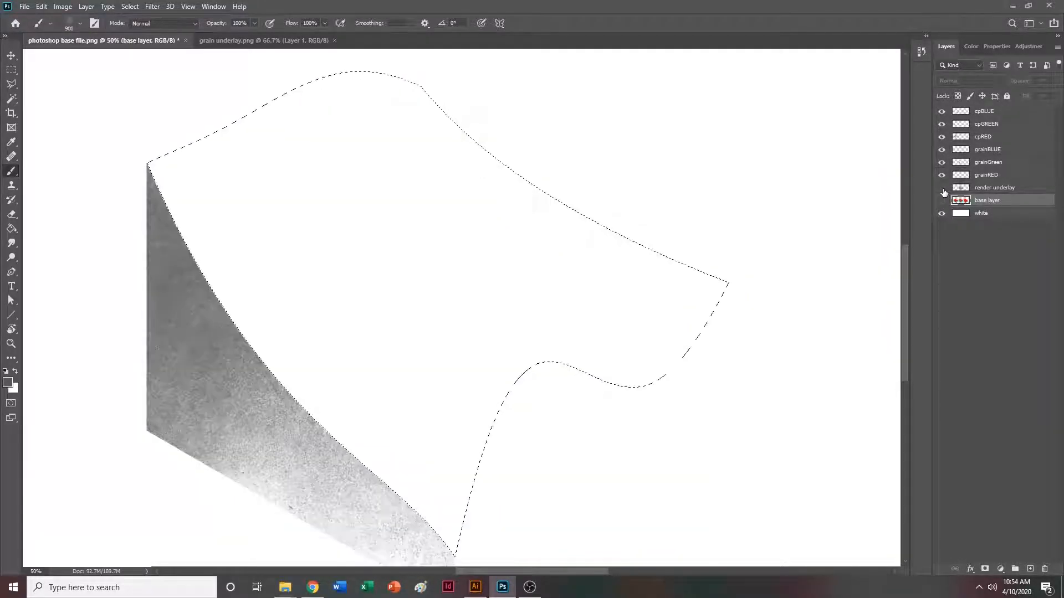
left_click(1004, 180)
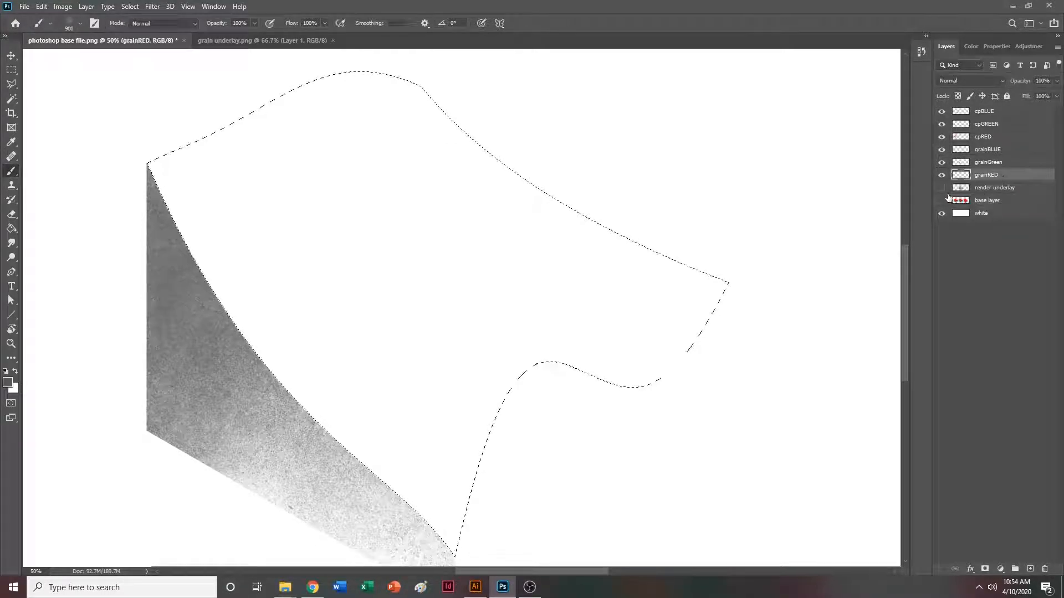
left_click(943, 189)
Brush grain shading over the dark areas of the top face on grainRED, and hide the render underlay to check it.
mouse_move(199, 202)
left_mouse_down()
mouse_move(235, 230)
mouse_move(317, 202)
mouse_move(386, 208)
mouse_move(294, 324)
left_mouse_up()
mouse_move(392, 464)
left_mouse_down()
mouse_move(447, 520)
mouse_move(528, 503)
left_mouse_up()
mouse_move(758, 259)
left_mouse_down()
mouse_move(739, 273)
mouse_move(742, 285)
mouse_move(717, 228)
left_mouse_up()
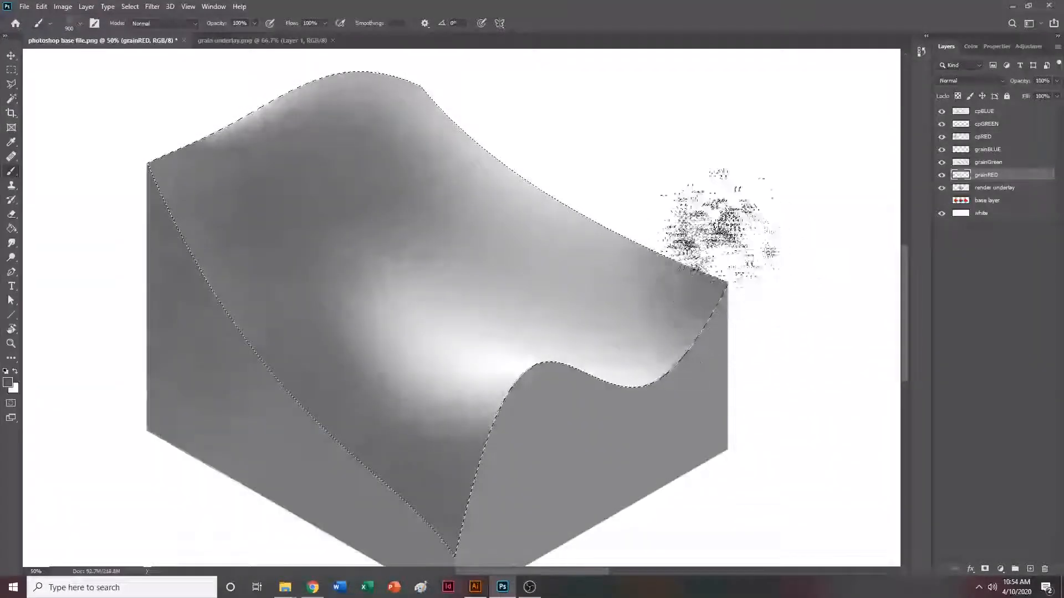
left_click(942, 188)
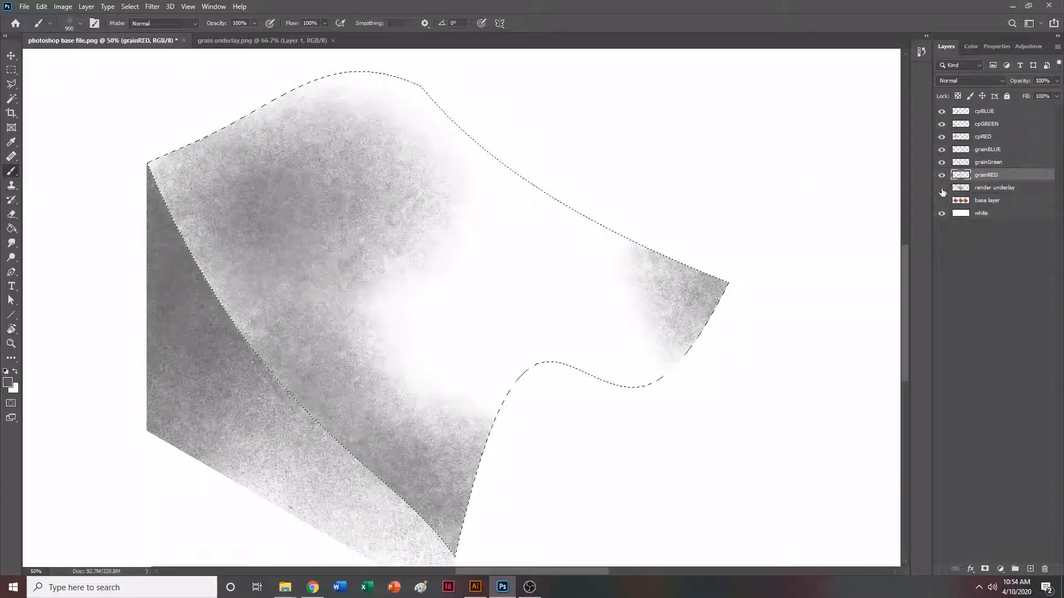
Darken the top face's grain shading with a 500 brush, following the shown render underlay, and hide the underlay again.
left_click(942, 188)
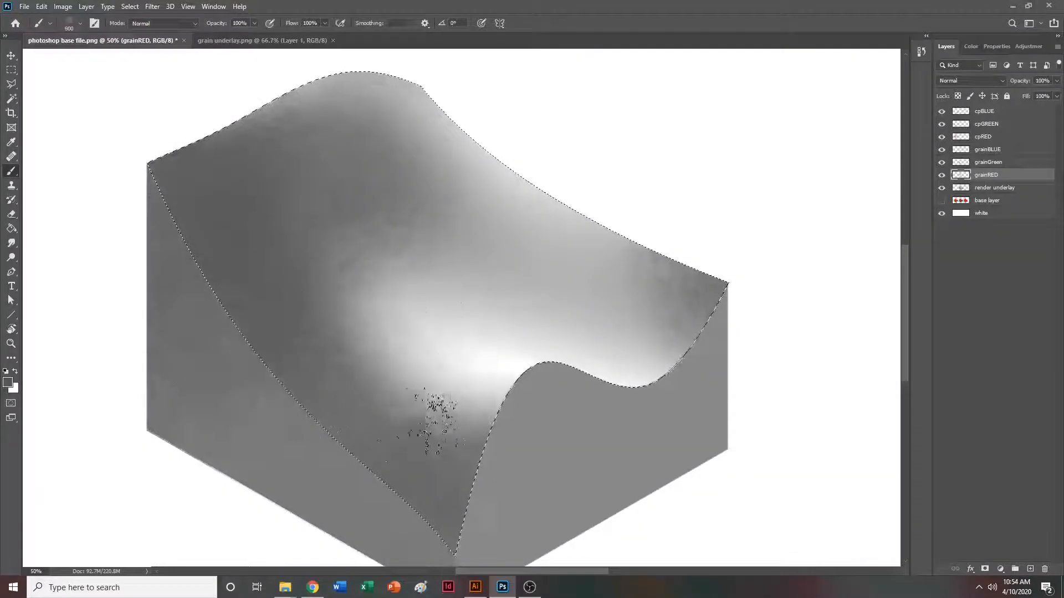
key("bracketleft")
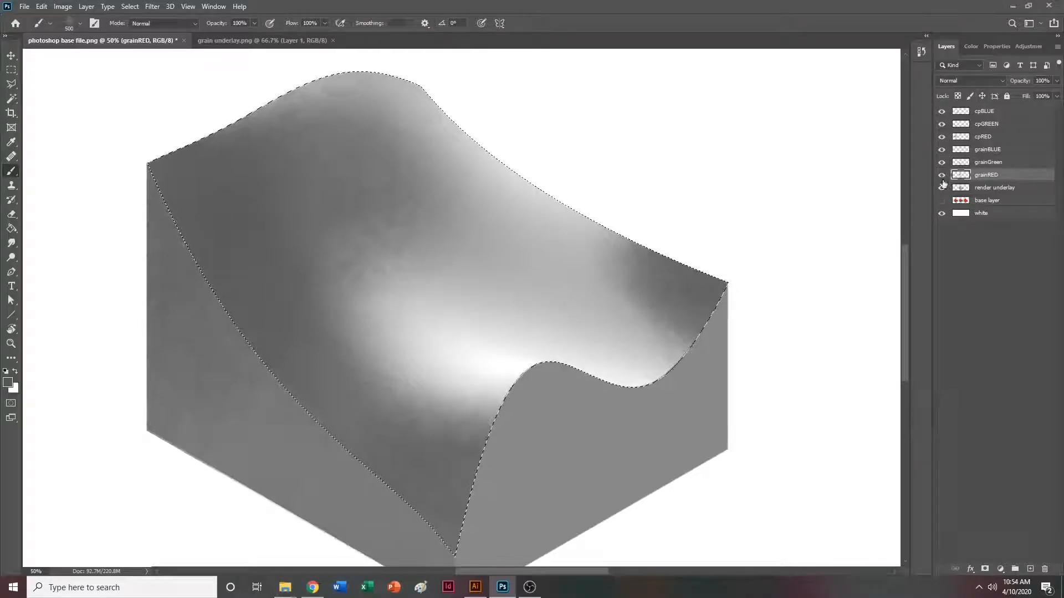
left_click(942, 187)
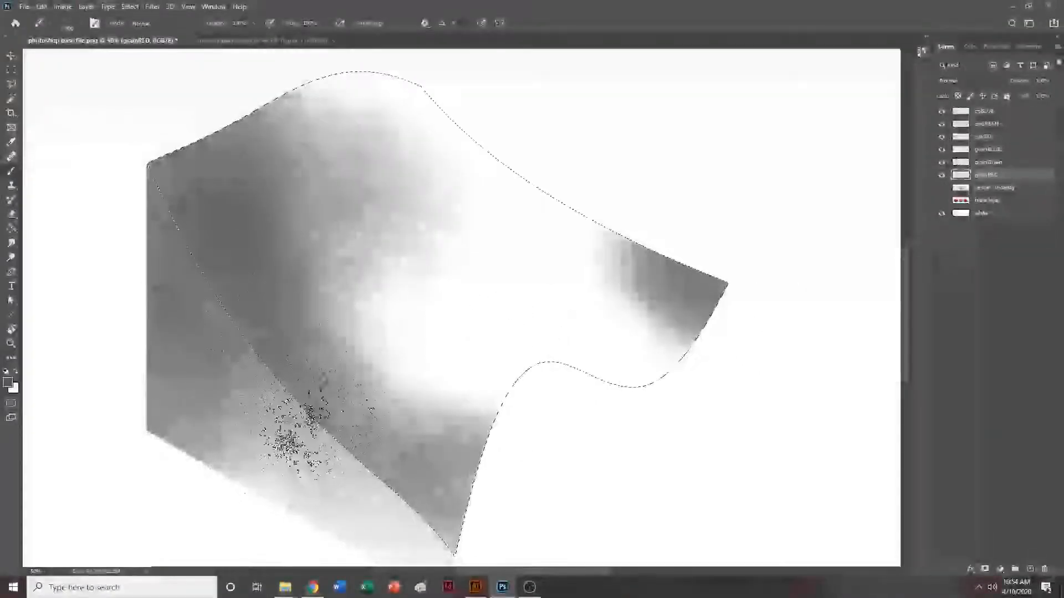
Brush grain shading across the top face's light areas and narrow far end on grainRED, using 50% brush opacity and a 600 brush.
key("bracketright")
key("bracketright")
key("bracketright")
key("bracketright")
key("bracketright")
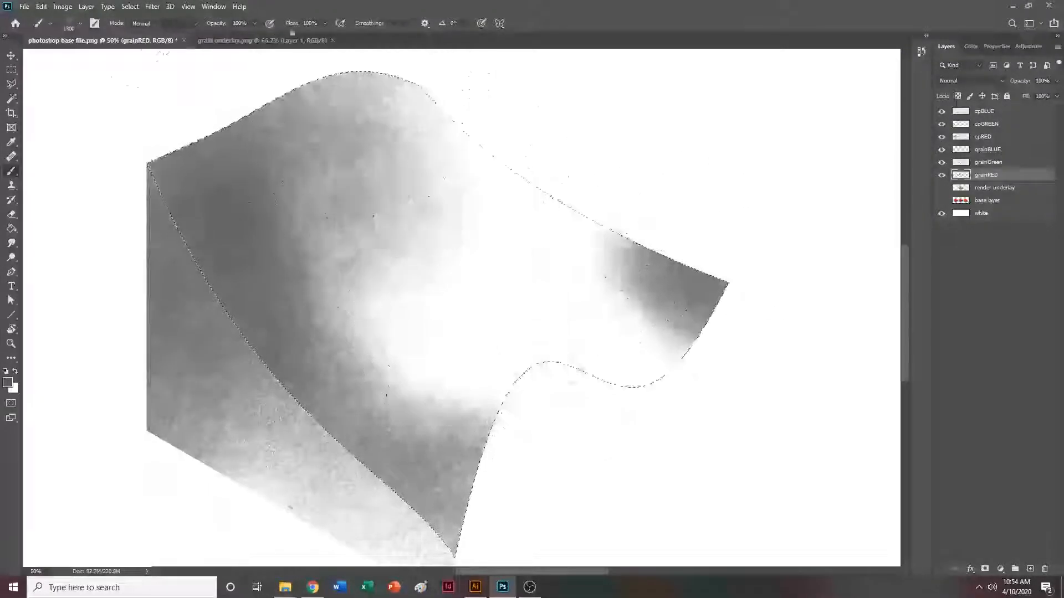
type("5")
type("5")
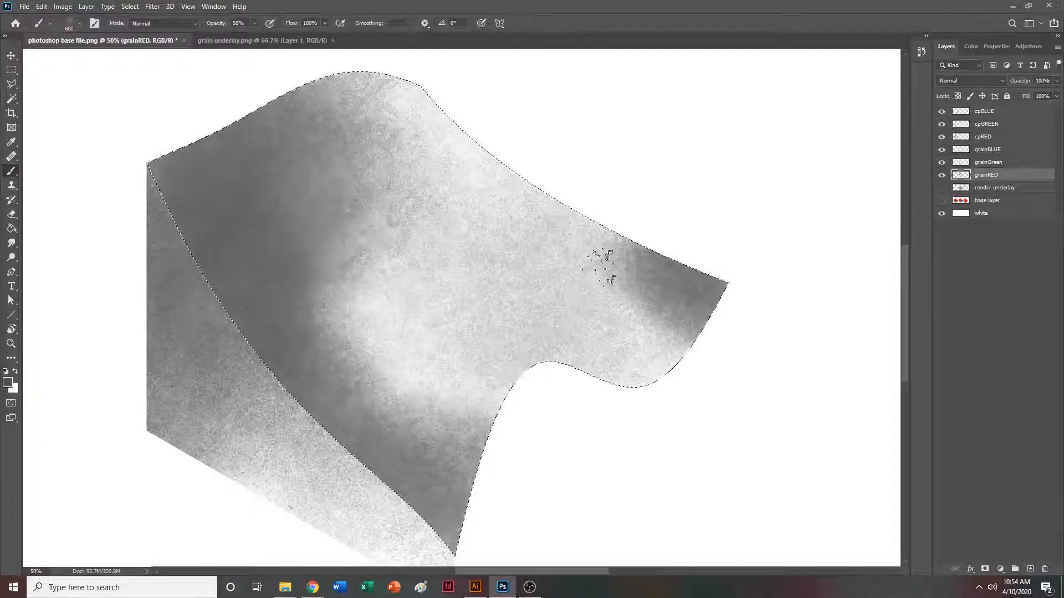
mouse_move(613, 199)
left_mouse_down()
mouse_move(690, 354)
mouse_move(610, 188)
mouse_move(669, 418)
mouse_move(670, 344)
mouse_move(632, 235)
mouse_move(773, 424)
left_mouse_up()
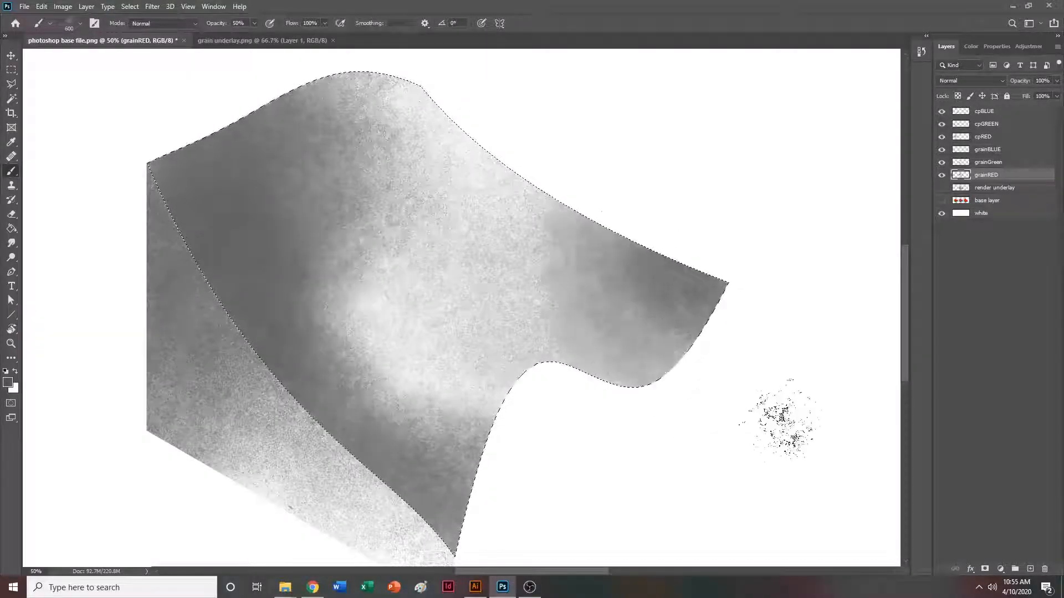
scroll(806, 368, "up", 1)
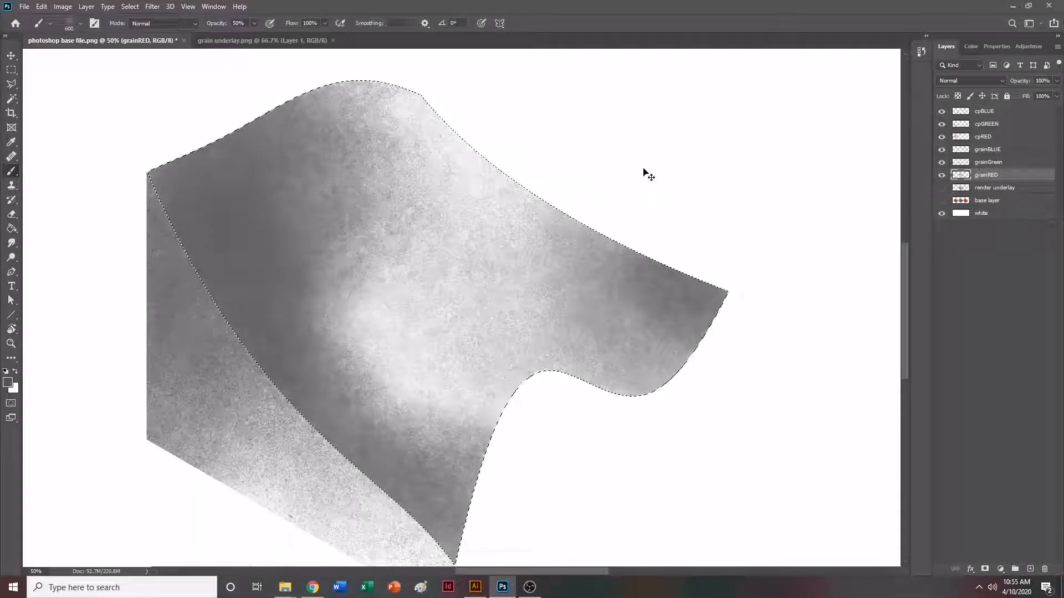
Show the render underlay and base layer again, and activate the Rectangular Marquee tool.
key("ctrl+minus")
key("ctrl+minus")
key("ctrl+minus")
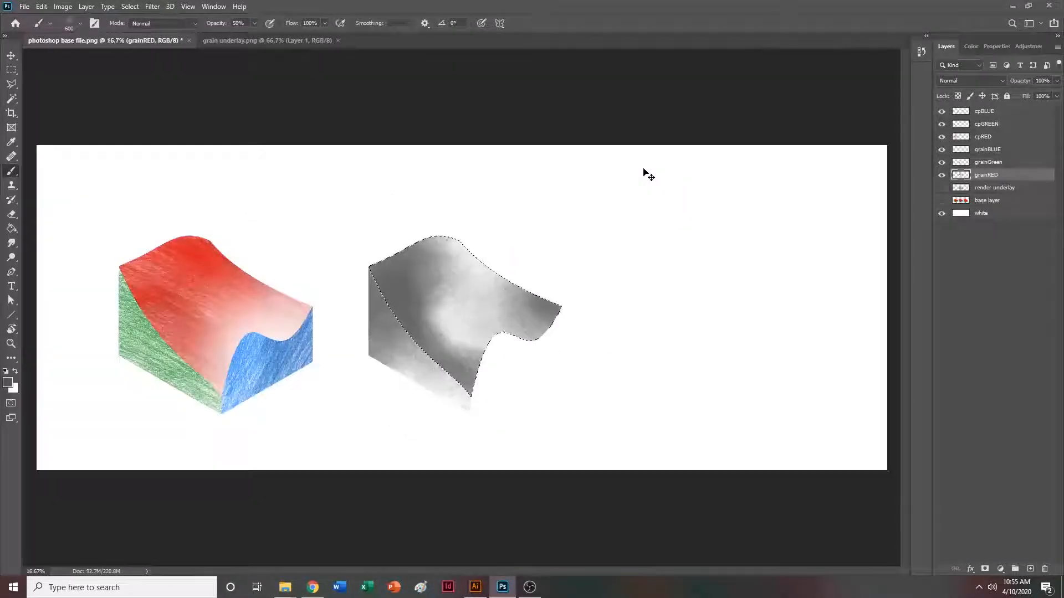
left_click(941, 187)
left_click(942, 201)
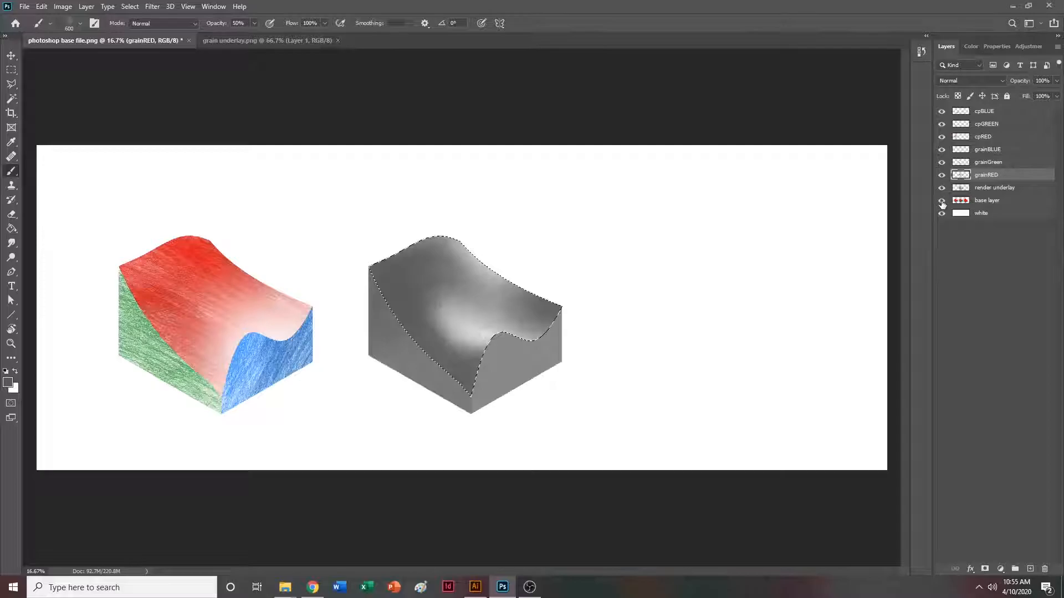
key("m")
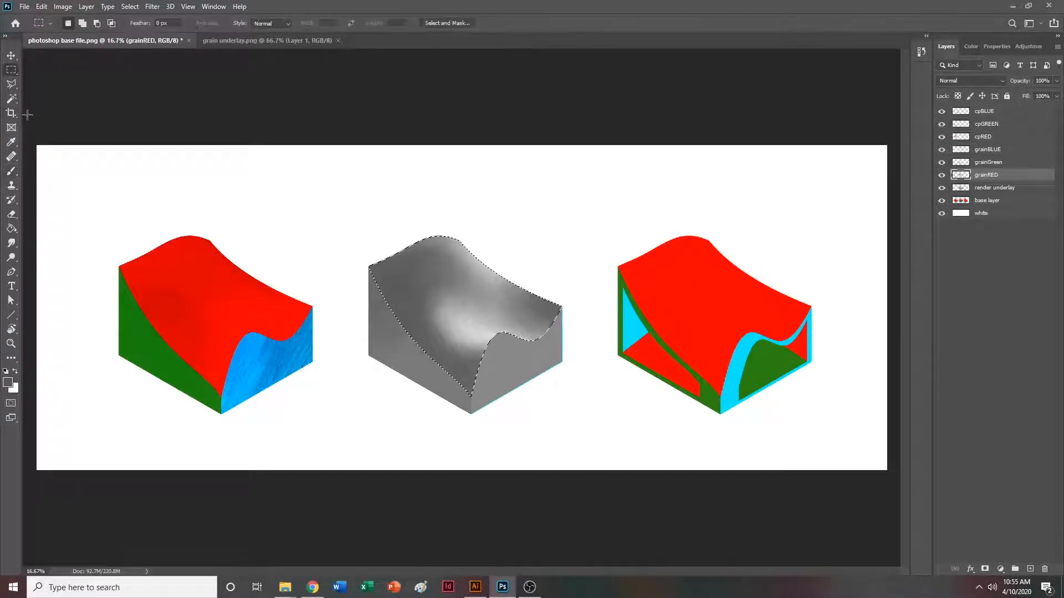
Switch to Chrome, view several Renzo Piano sketches in the image results, and return to Photoshop.
left_click(313, 587)
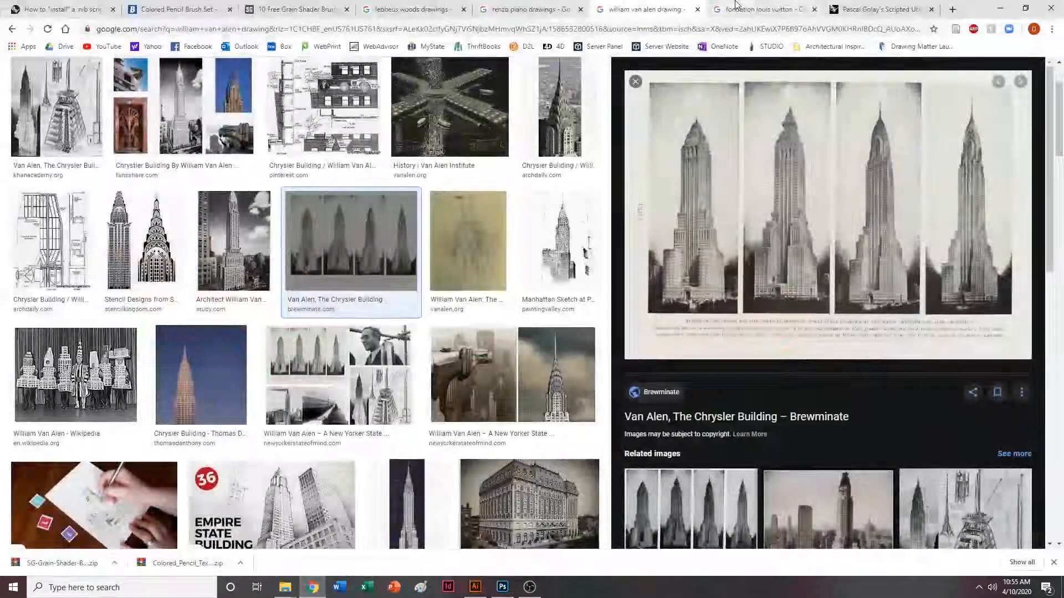
left_click(529, 9)
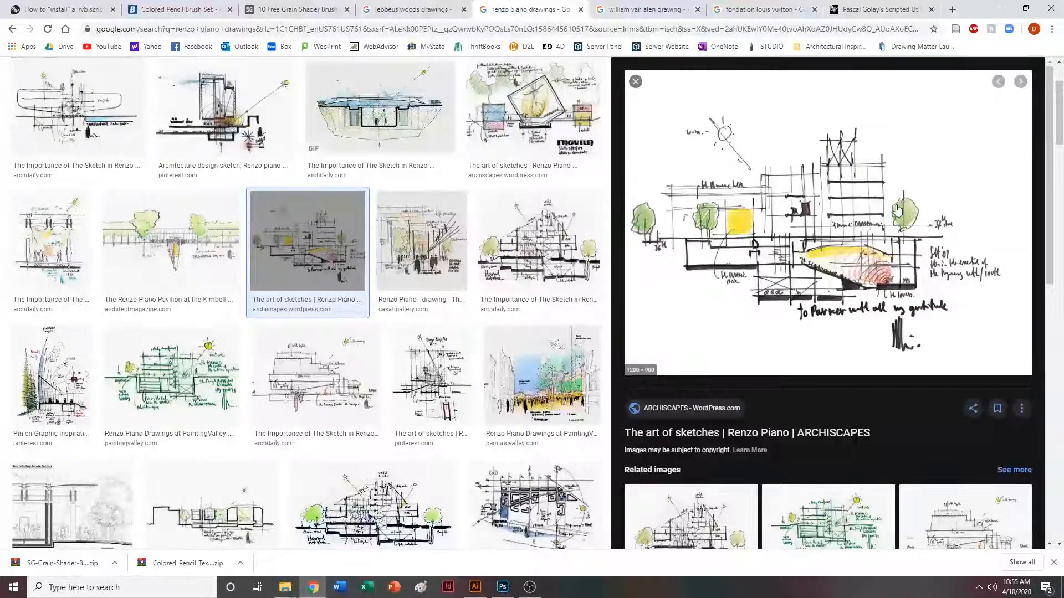
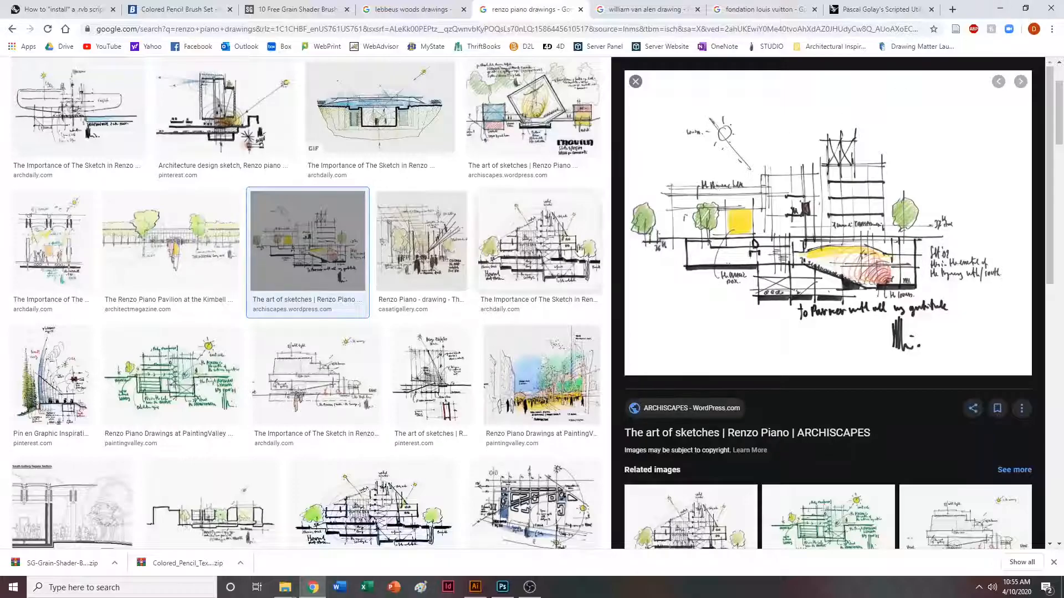
scroll(194, 250, "up", 3)
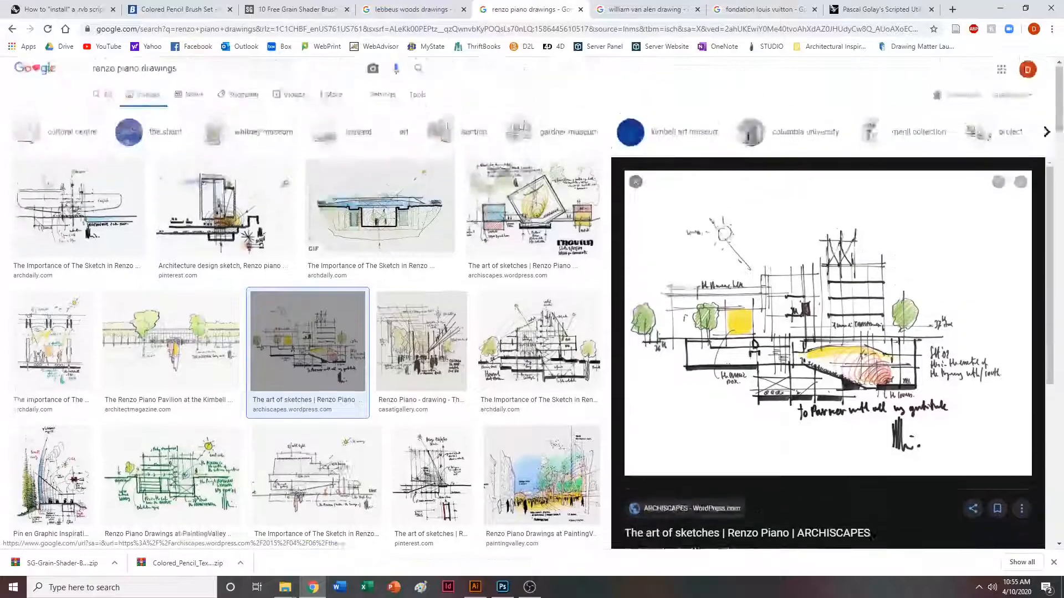
left_click(77, 221)
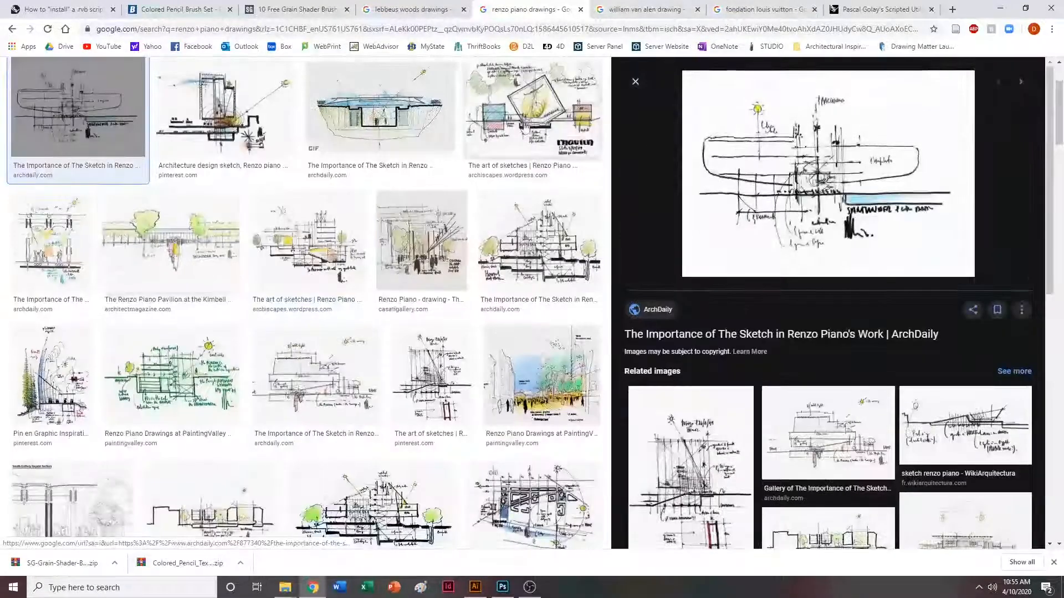
left_click(532, 111)
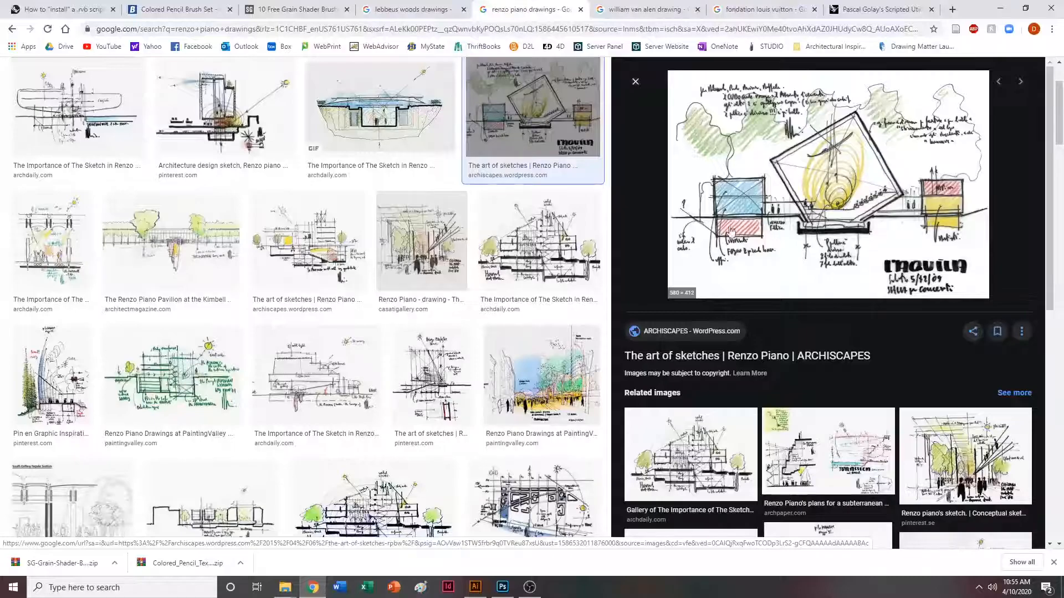
left_click(1000, 9)
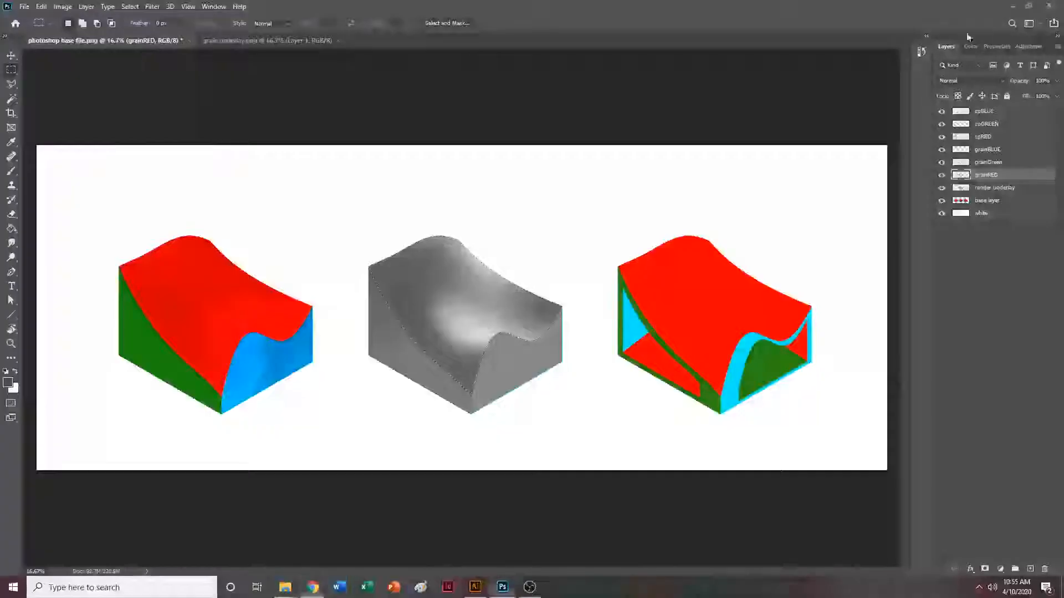
Select the third block's red floor area and green floor area inside its two openings from the base layer with the Magic Wand.
key("ctrl+plus")
key("ctrl+plus")
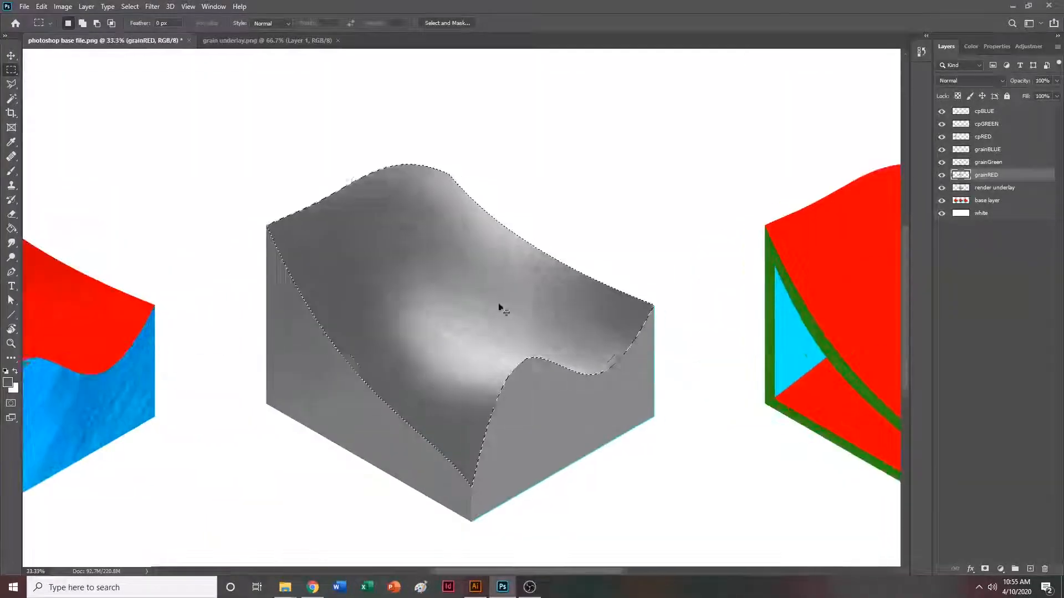
scroll(528, 330, "right", 6)
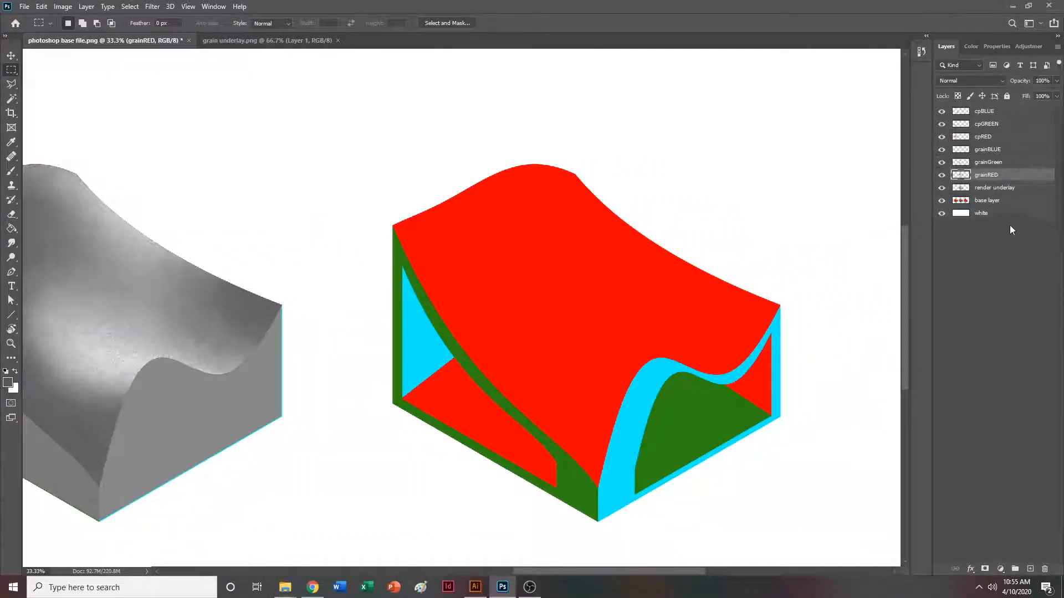
left_click(1005, 202)
scroll(589, 321, "down", 3)
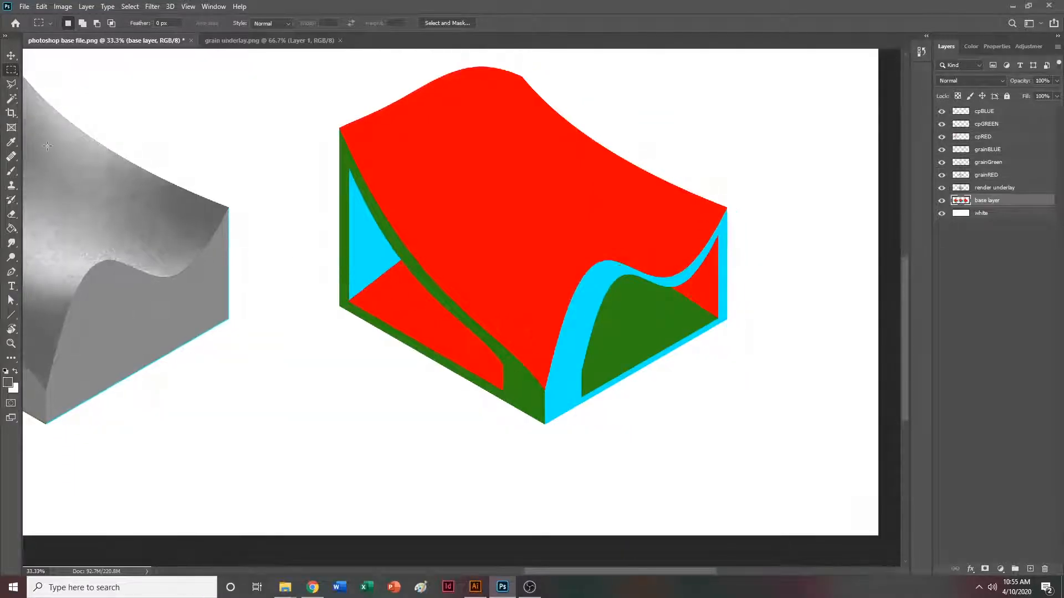
left_click(12, 100)
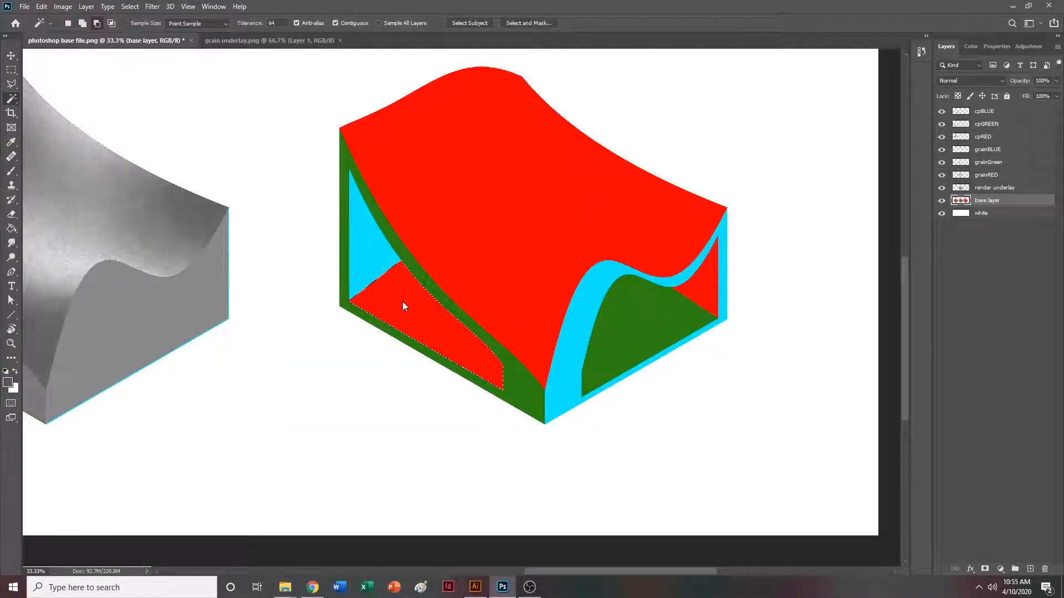
left_click(670, 322, "shift")
scroll(670, 311, "right", 2)
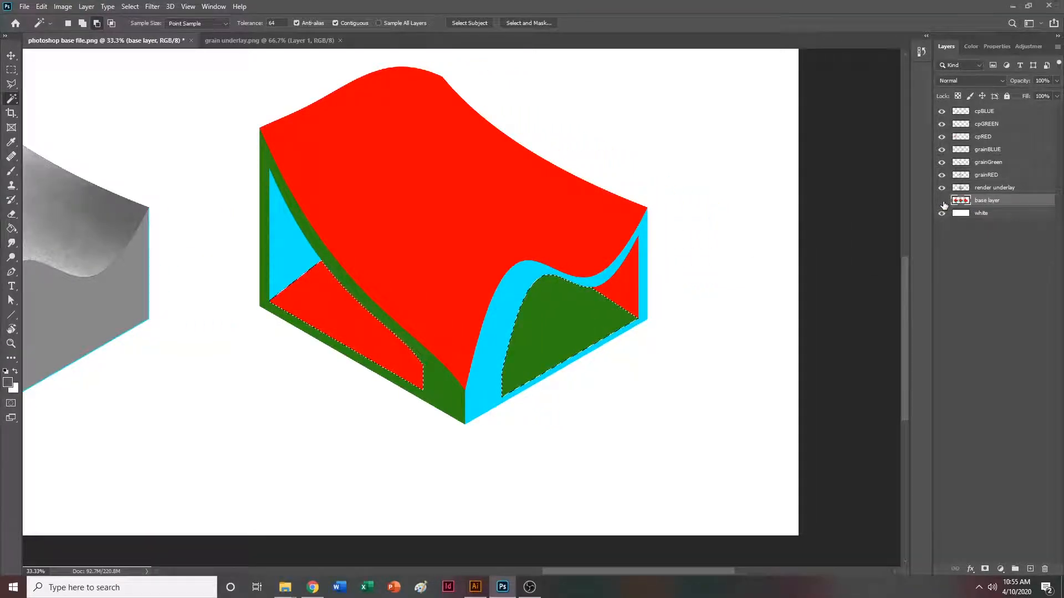
Hide the base layer, make cpBLUE active for the Brush tool, and set the foreground colour to bright blue, RGB 6, 108, 248.
left_click(942, 201)
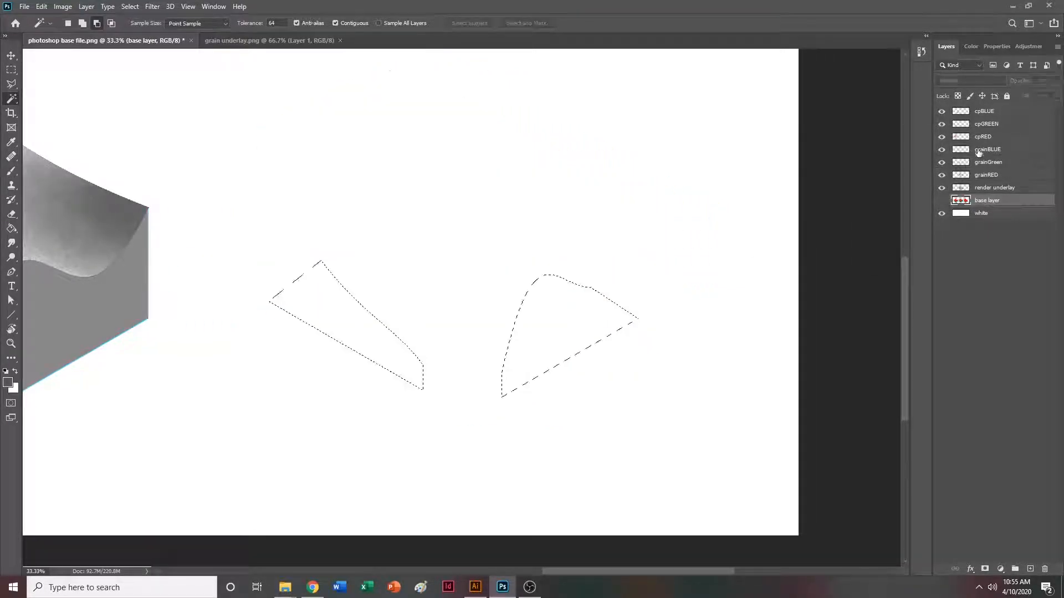
left_click(995, 113)
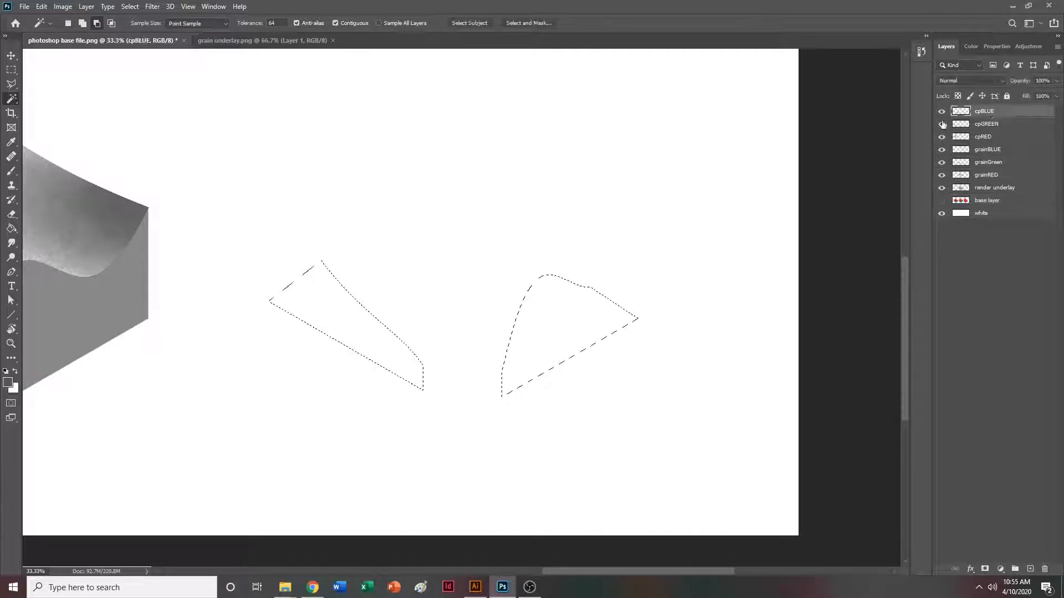
left_click(11, 172)
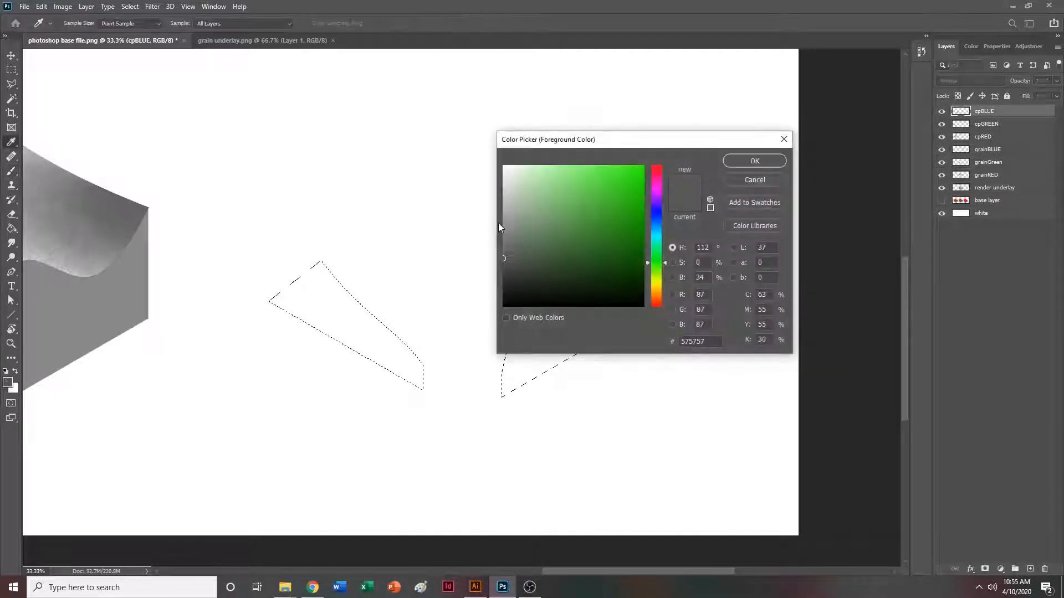
type("006cff")
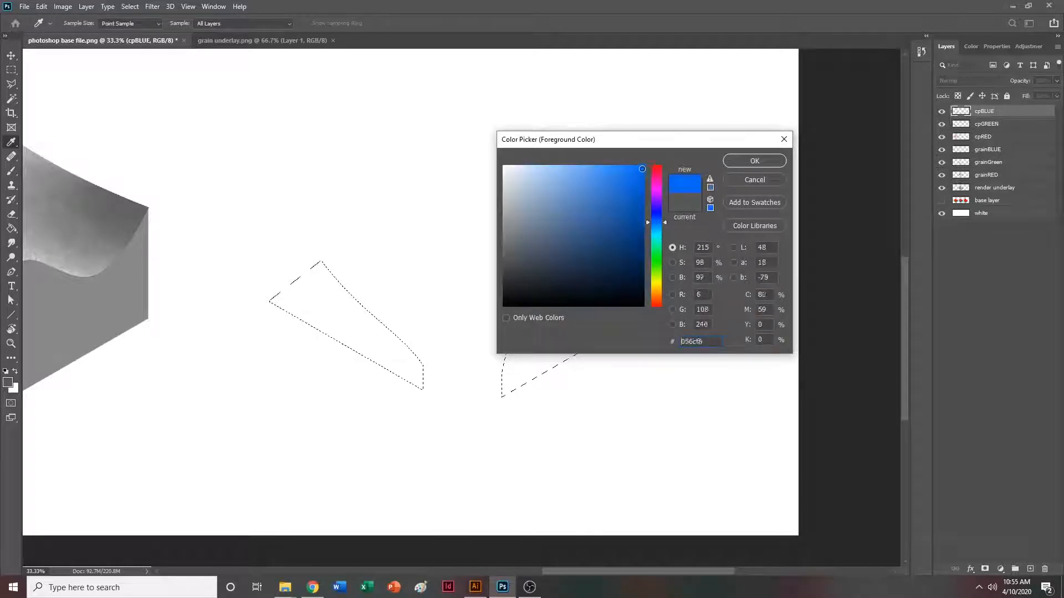
left_click(755, 162)
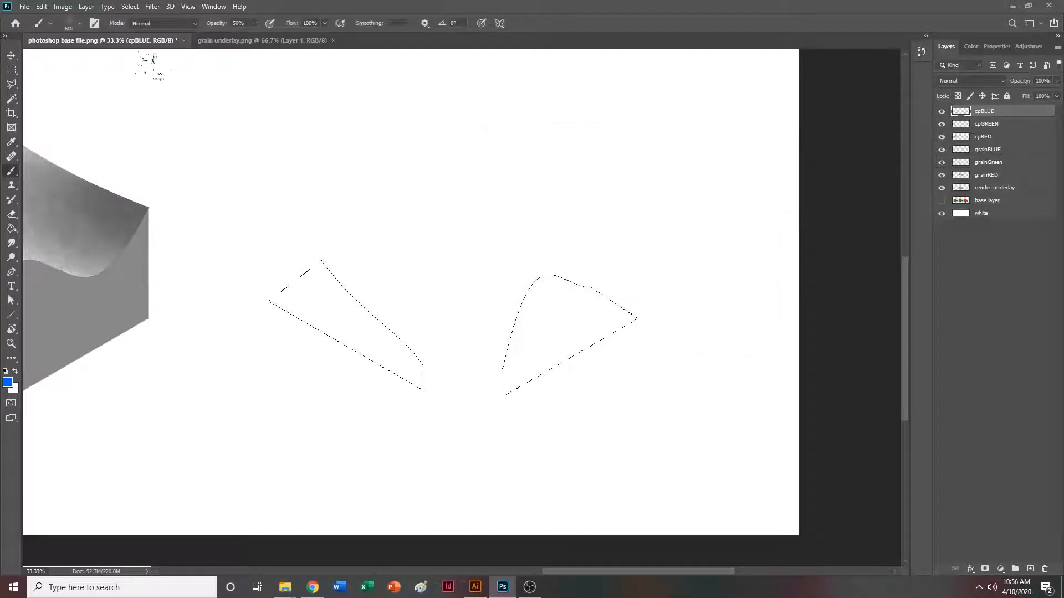
Fill both selected floor areas with blue pencil strokes using Sampled Brush 1 from the Colored Pencil Textures set at size 2200.
left_click(80, 23)
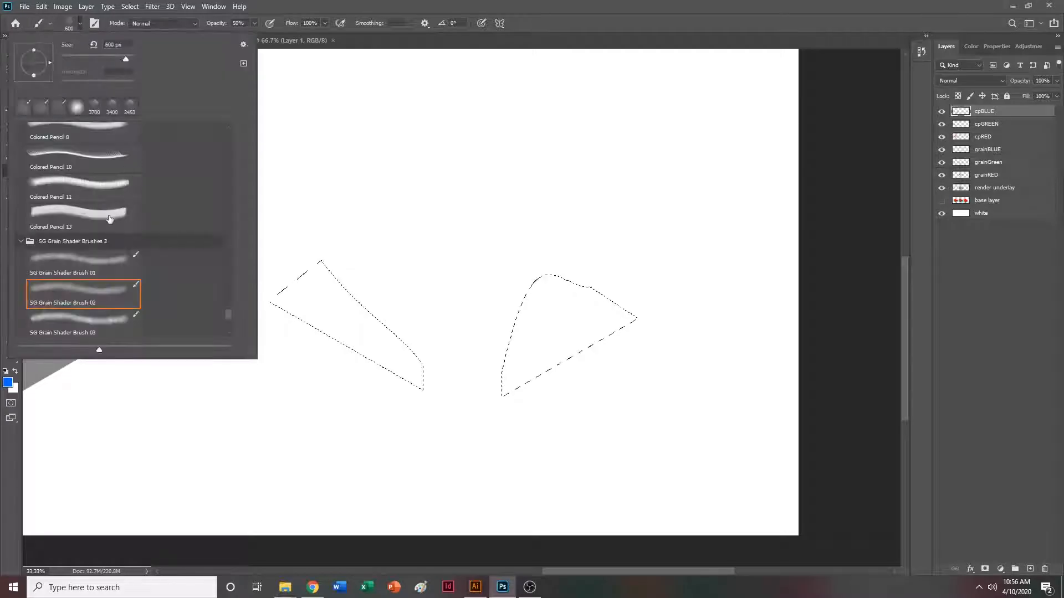
scroll(106, 214, "up", 5)
scroll(107, 210, "up", 3)
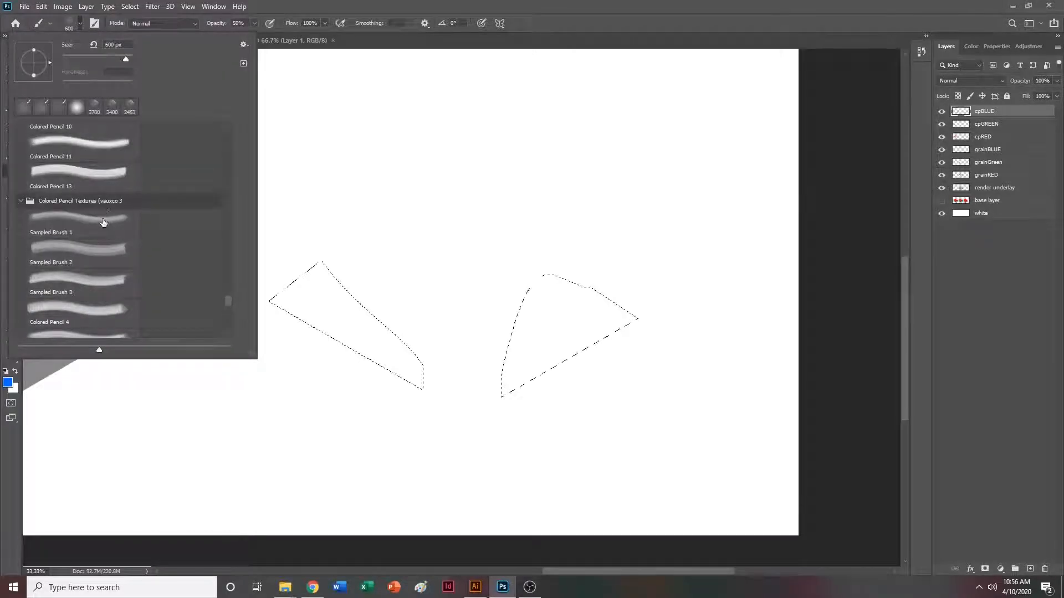
left_click(102, 219)
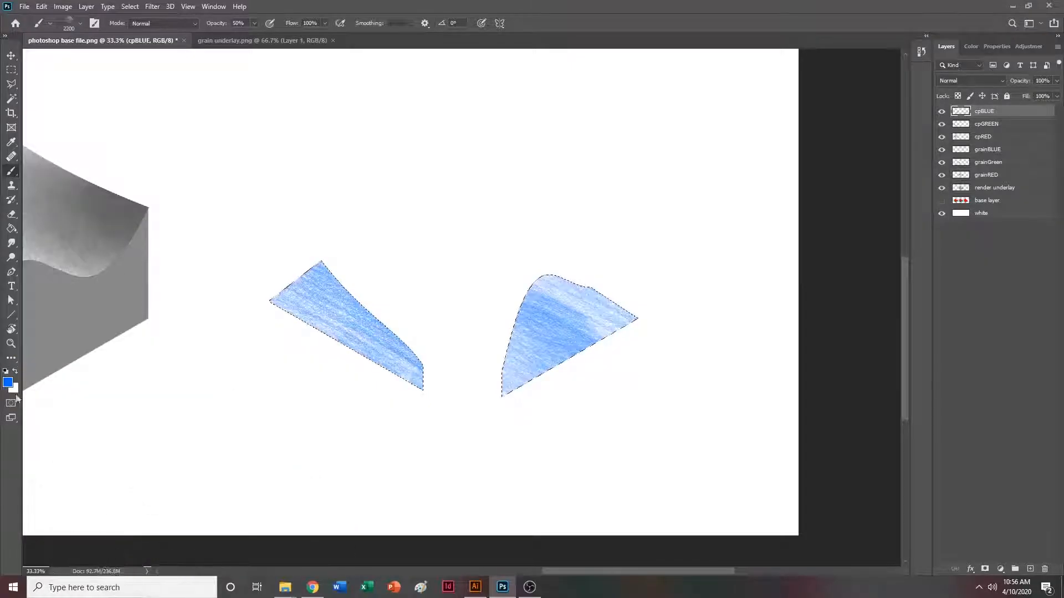
Choose a darker blue foreground colour and deepen the pencil shading on the floor area in the block's blue-framed opening.
left_click(7, 382)
left_click(644, 222)
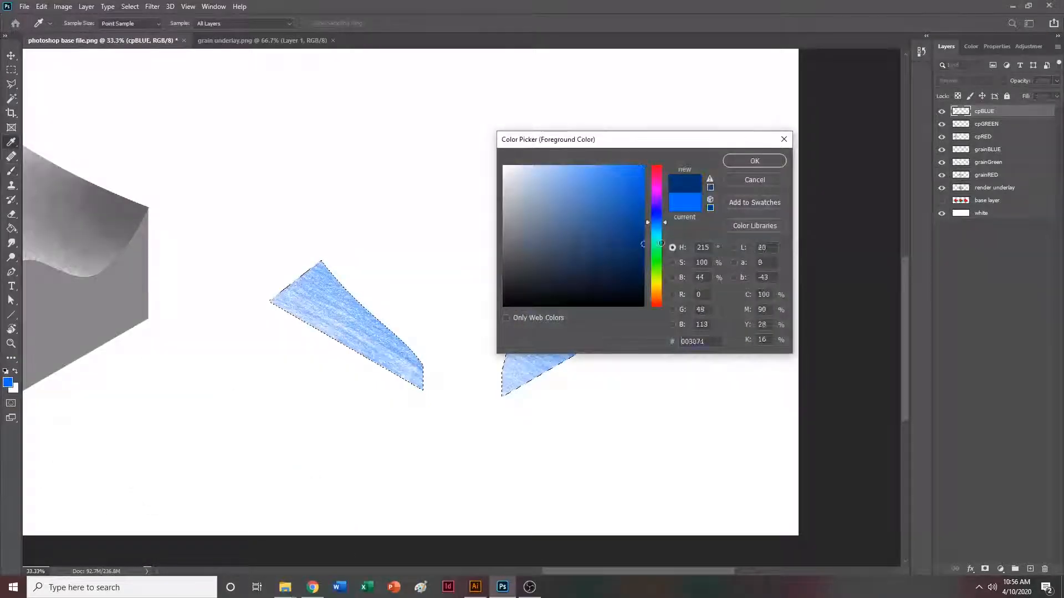
left_click(770, 163)
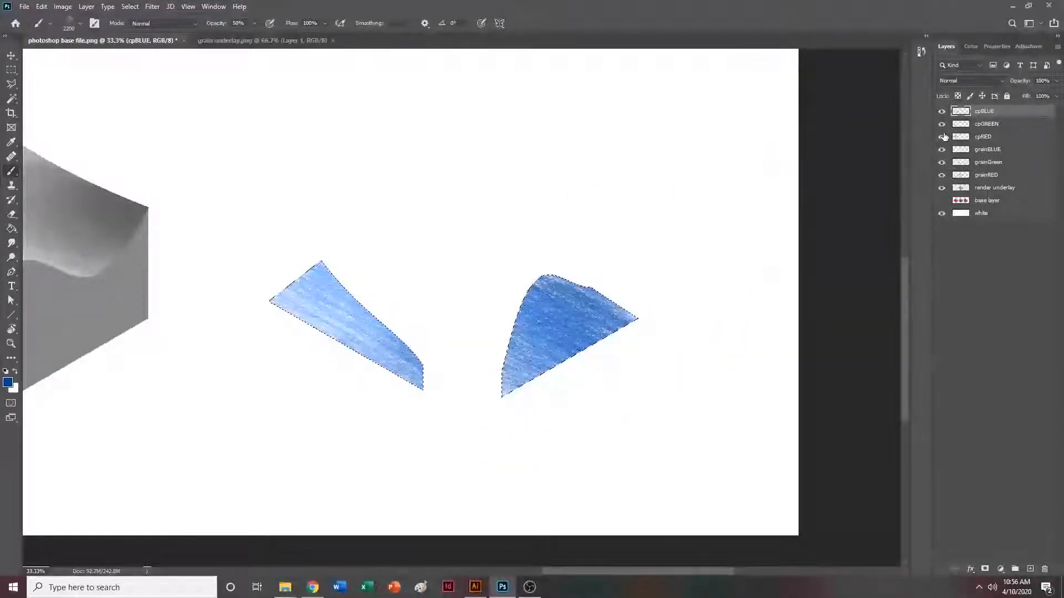
Show the base layer, clear the old selection, and select the third block's top face from the base layer with the Magic Wand.
left_click(942, 201)
key("m")
left_click(372, 210)
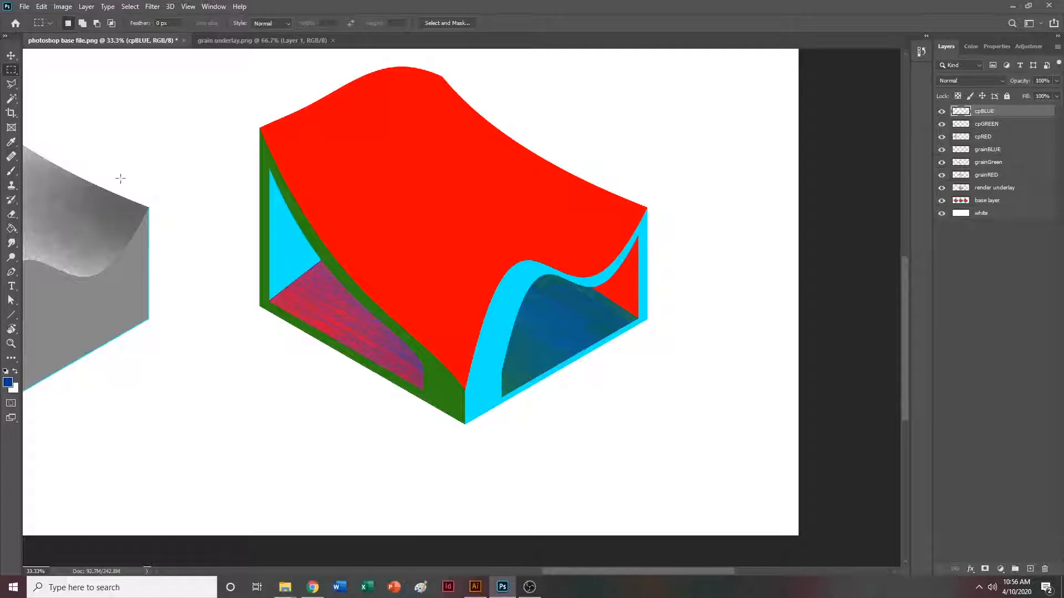
left_click(11, 99)
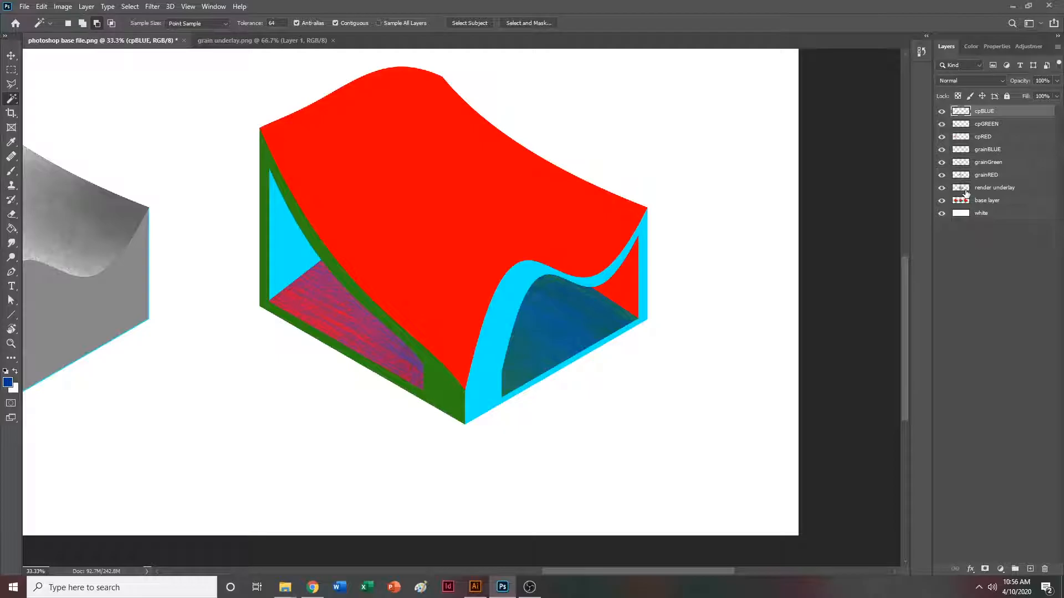
left_click(1011, 201)
left_click(427, 233)
Set a green foreground colour and cover the selected top face with pencil strokes on the cpGREEN layer.
left_click(998, 124)
key("b")
left_click(7, 382)
left_click(657, 259)
left_click(754, 161)
left_click_drag(327, 157, 408, 136)
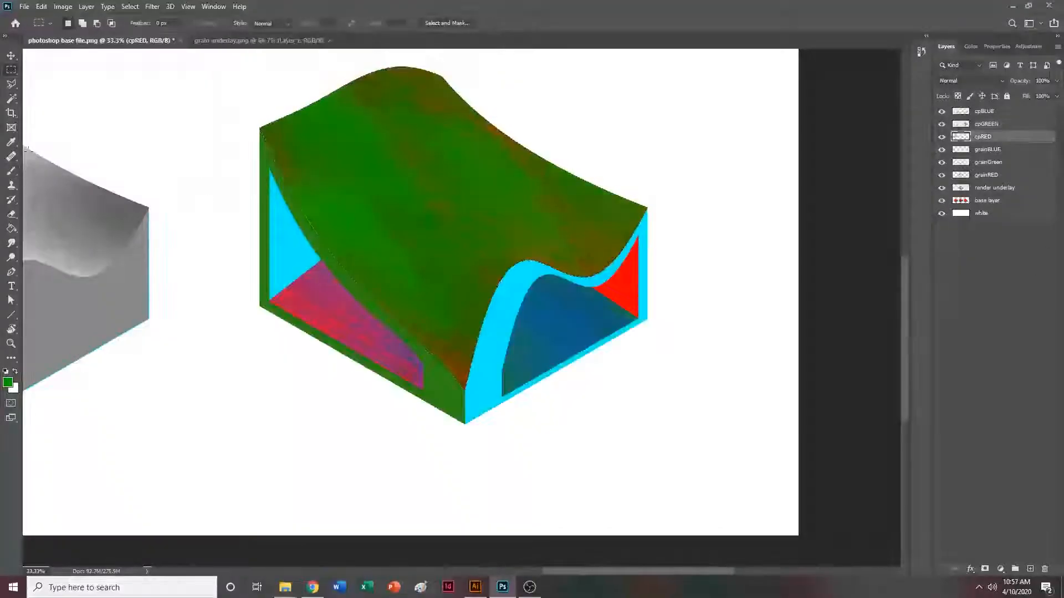
Select the cyan and red inner wall areas of the third block from the base layer with the Magic Wand.
key("w")
left_click(990, 200)
left_click(295, 268)
left_click(613, 279, "shift")
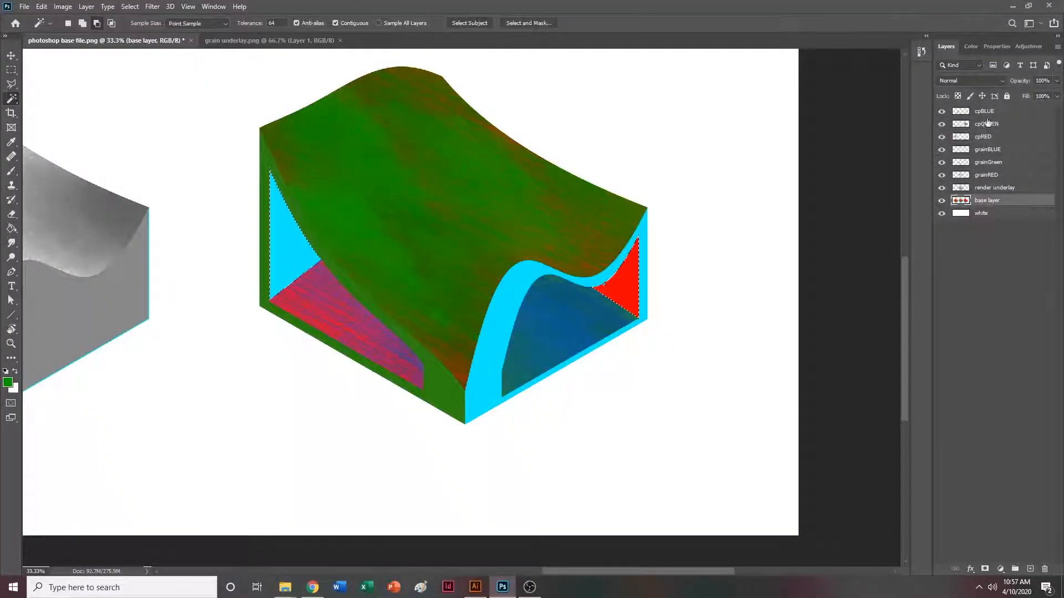
Shade both wall areas with red pencil strokes on cpRED, and hide the render underlay, base layer and white layer.
left_click(986, 136)
key("b")
left_click(8, 383)
left_click(754, 161)
left_click(70, 23)
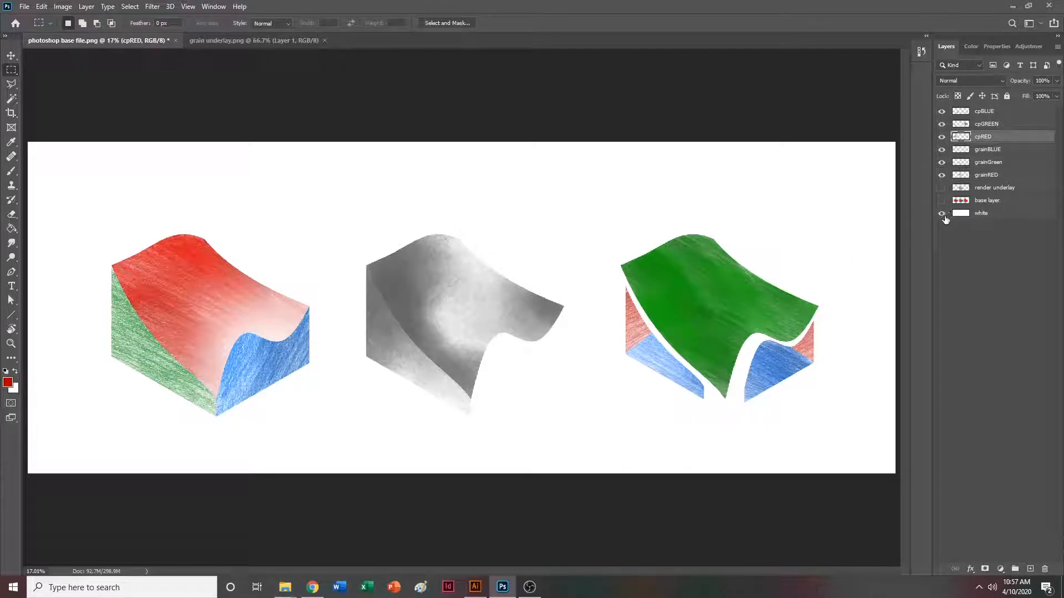
left_click(944, 216)
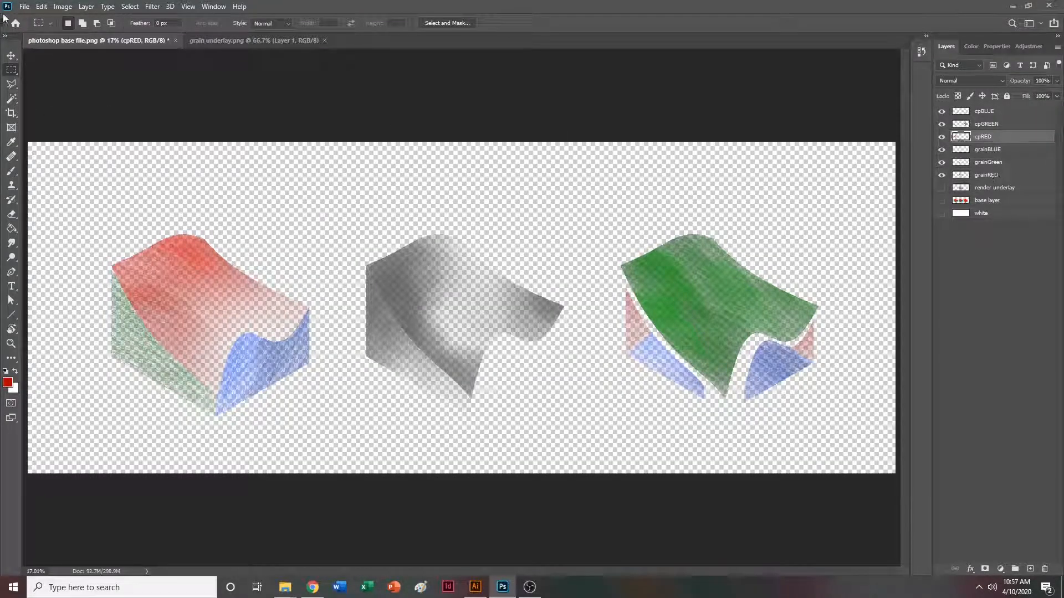
Save a PNG copy of the rendered artwork as "illustrator base file" with the large file size, fastest saving option.
left_click(25, 7)
left_click(44, 138)
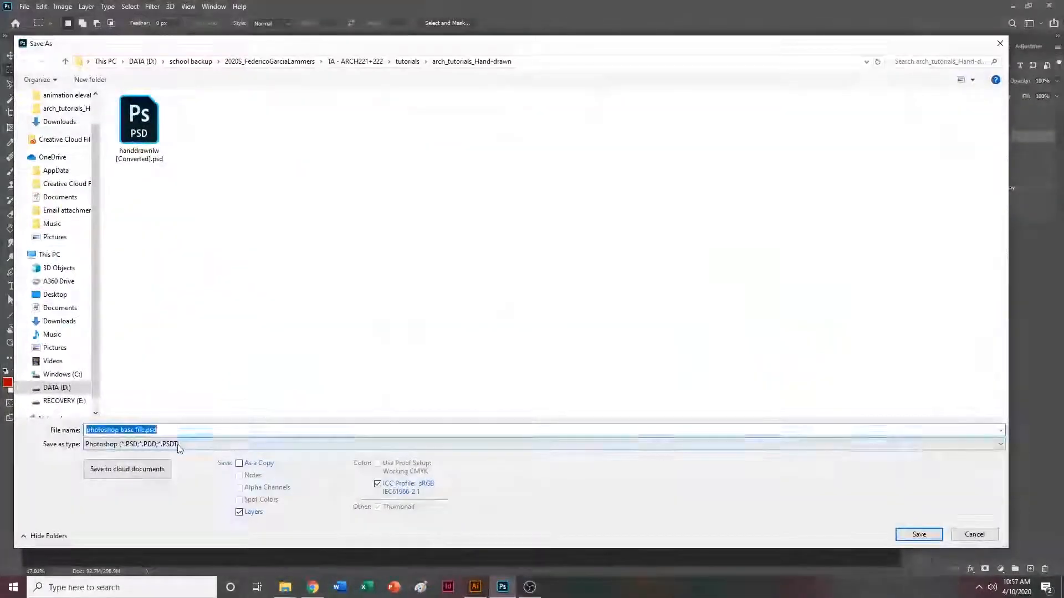
left_click(133, 444)
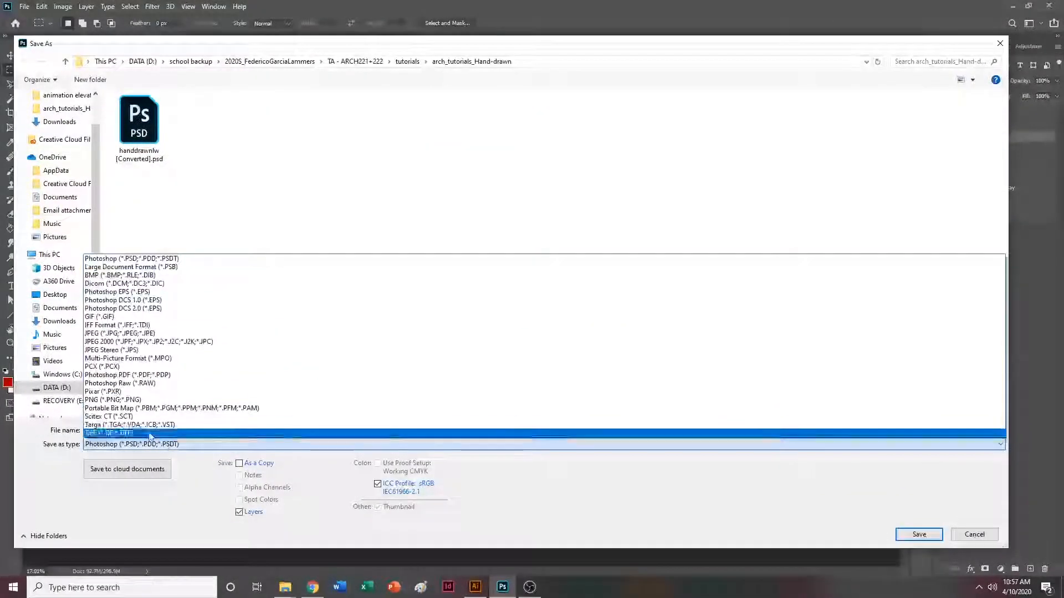
left_click(132, 405)
left_click(224, 430)
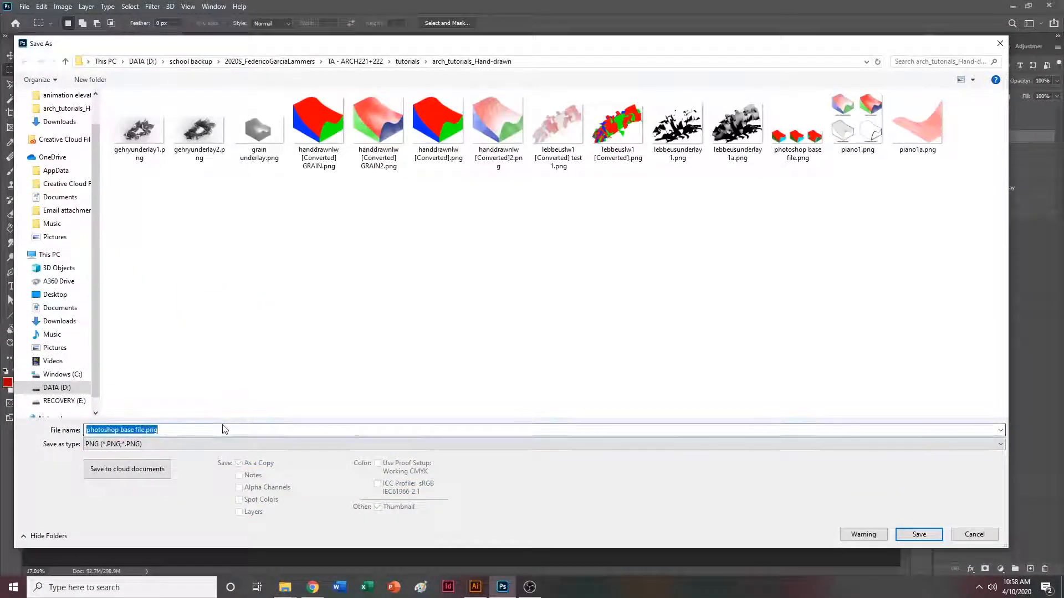
type("illusrta")
key("ctrl+a")
type("i")
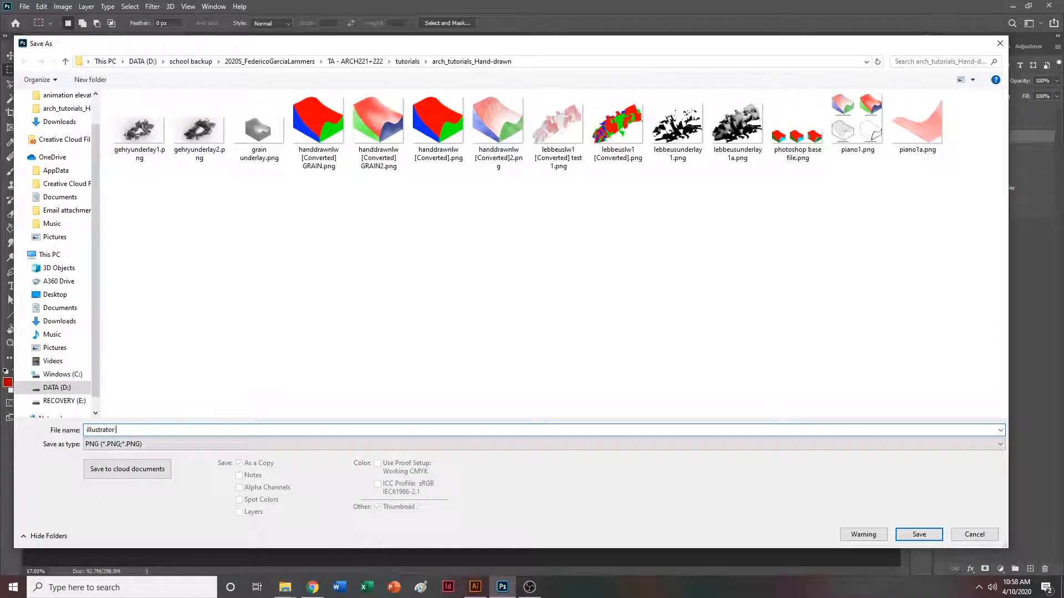
type("llustrator base fil")
key("Return")
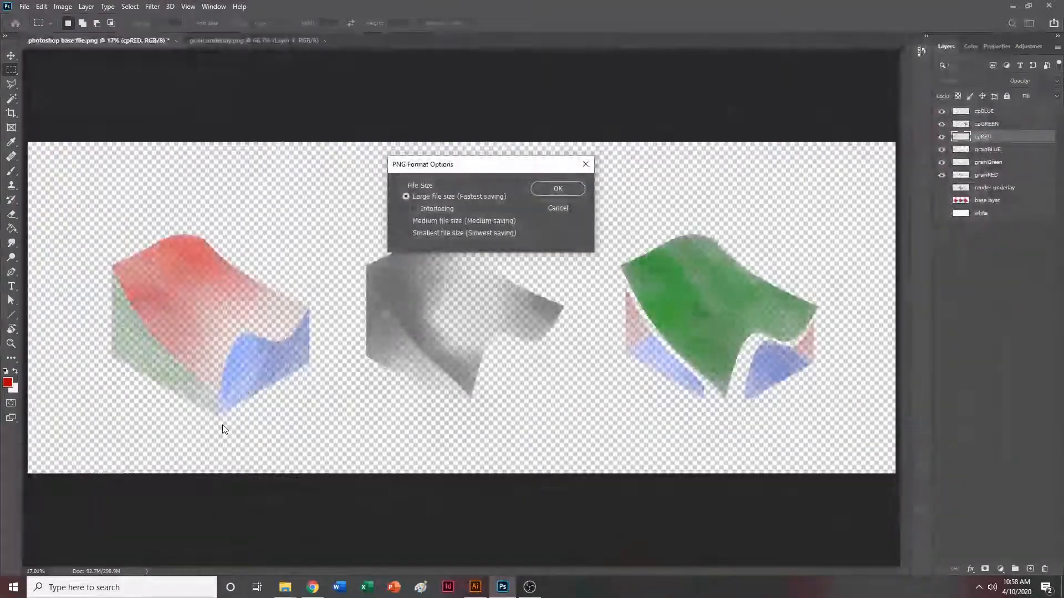
key("Return")
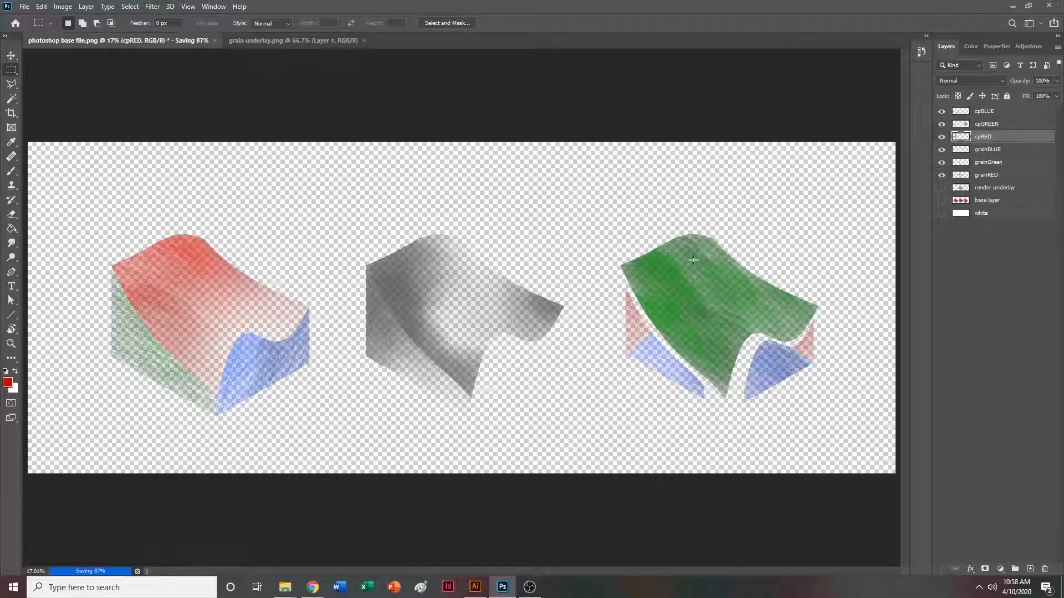
Open the exported illustrator base file.png.
left_click(25, 6)
left_click(30, 23)
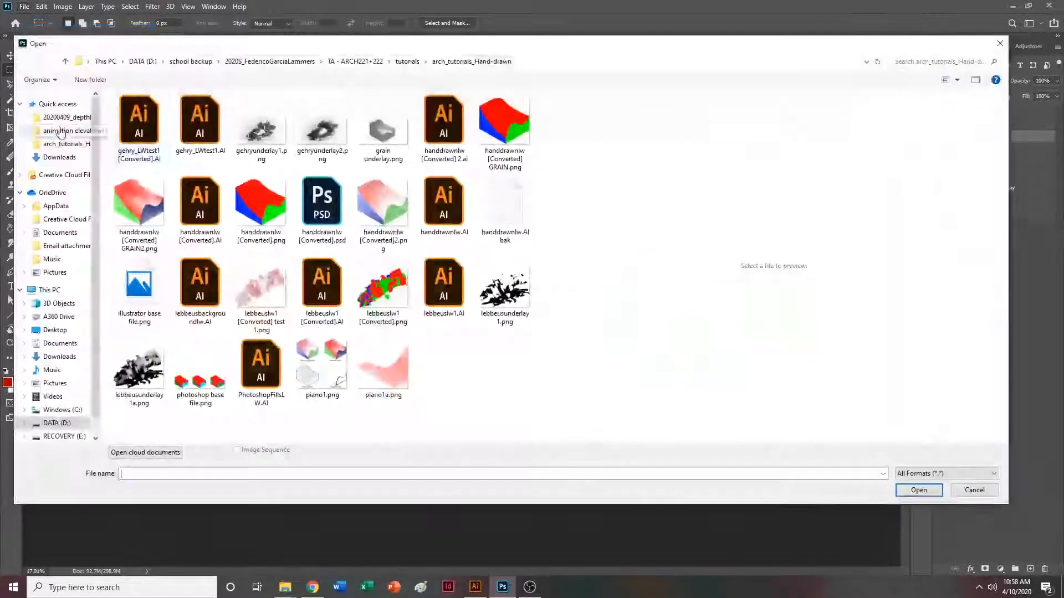
double_click(150, 285)
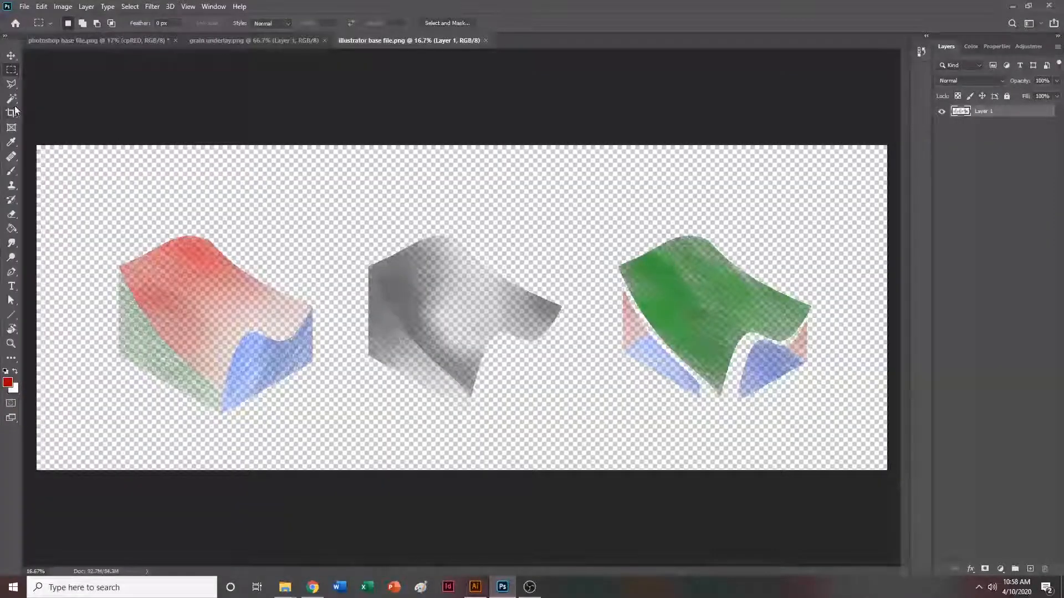
Select the transparent background with the Magic Wand and invert the selection so it covers the three blocks.
left_click(11, 100)
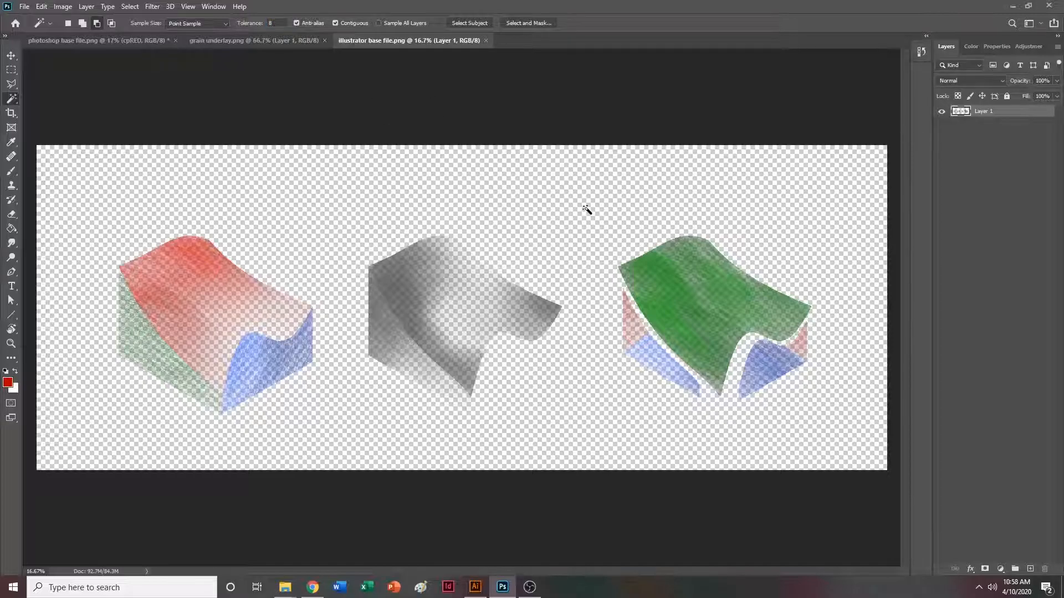
left_click(574, 186)
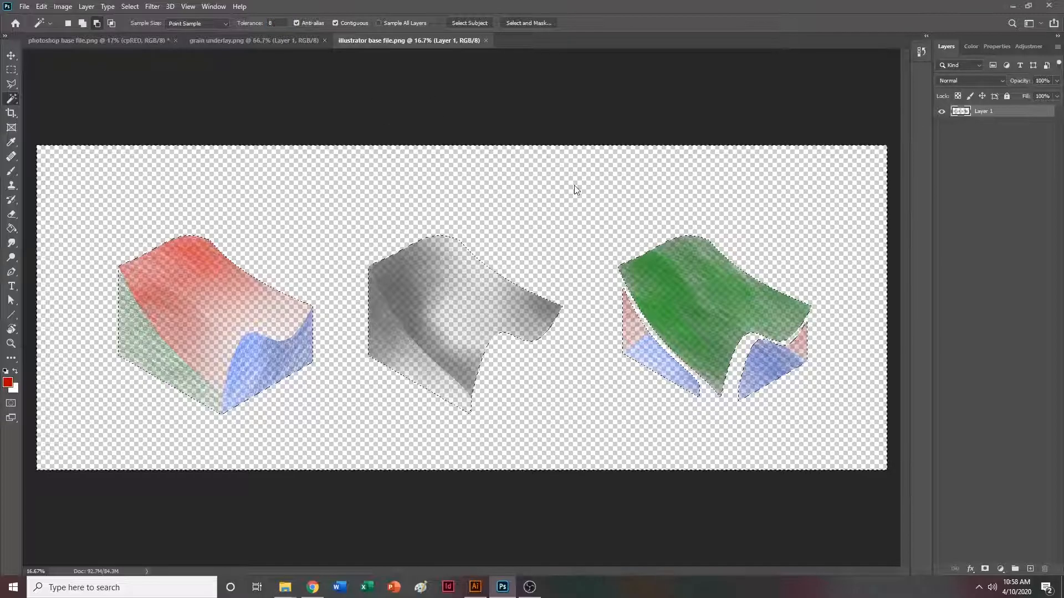
right_click(574, 186)
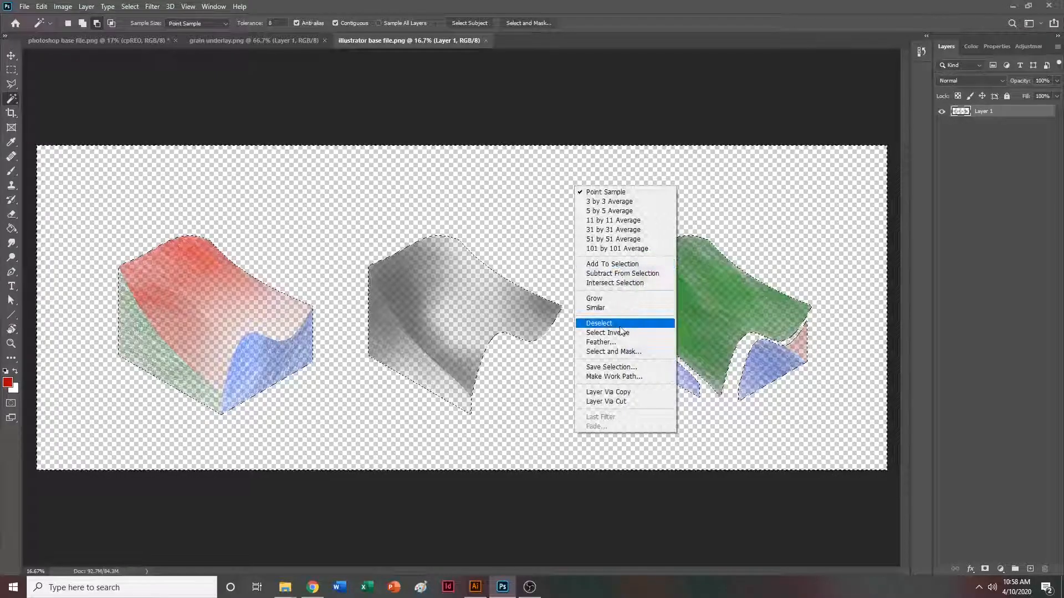
left_click(608, 332)
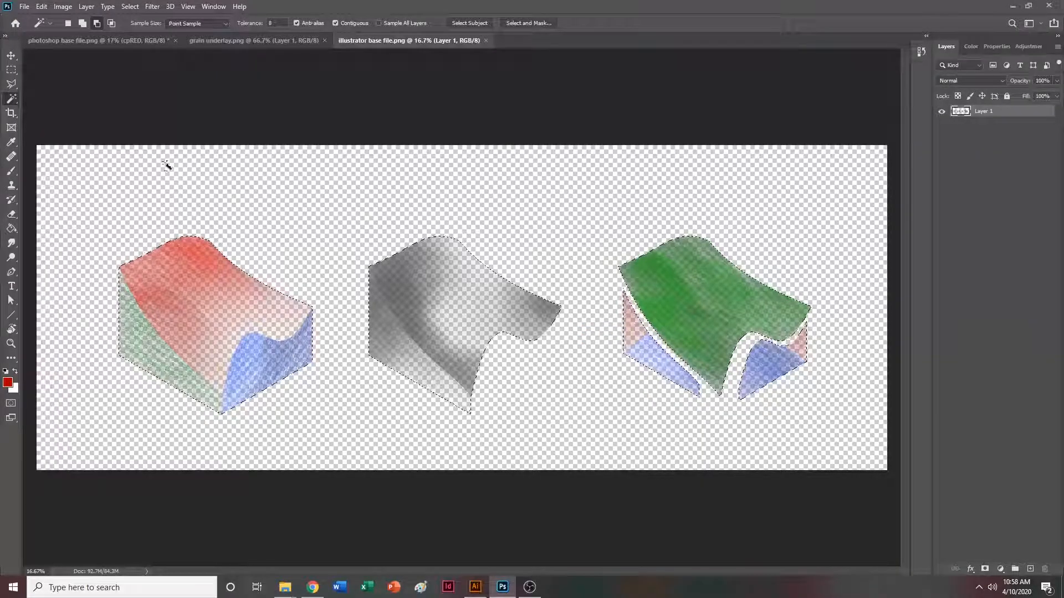
Crop the canvas to the selected blocks and save the PNG.
left_click(11, 113)
key("Return")
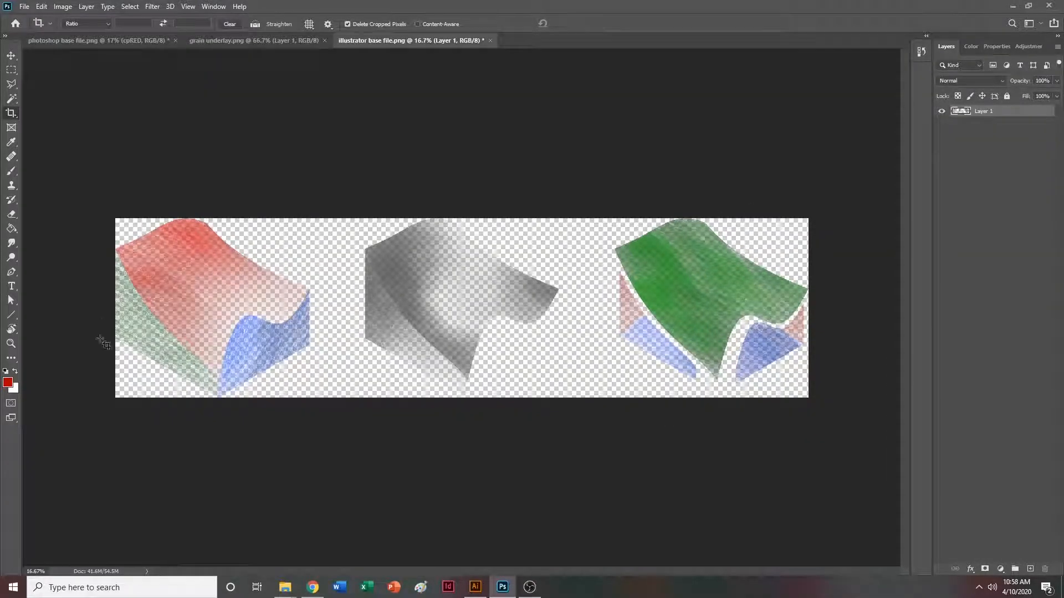
left_click(28, 10)
left_click(34, 123)
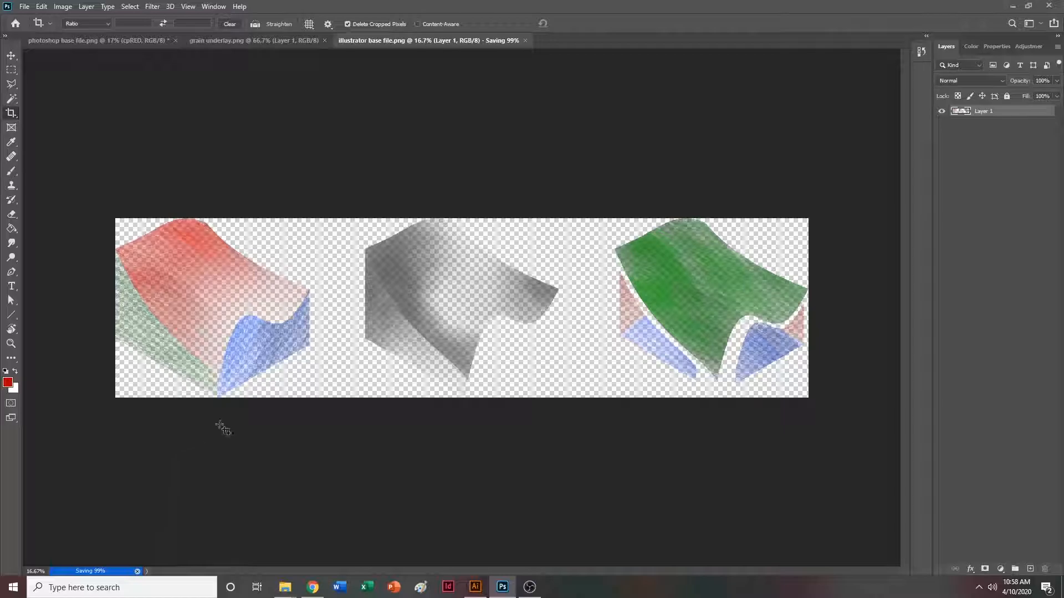
Switch to Illustrator, create a new layer named "render underlay", and move it directly above the text layer.
left_click(473, 588)
scroll(468, 562, "down", 5)
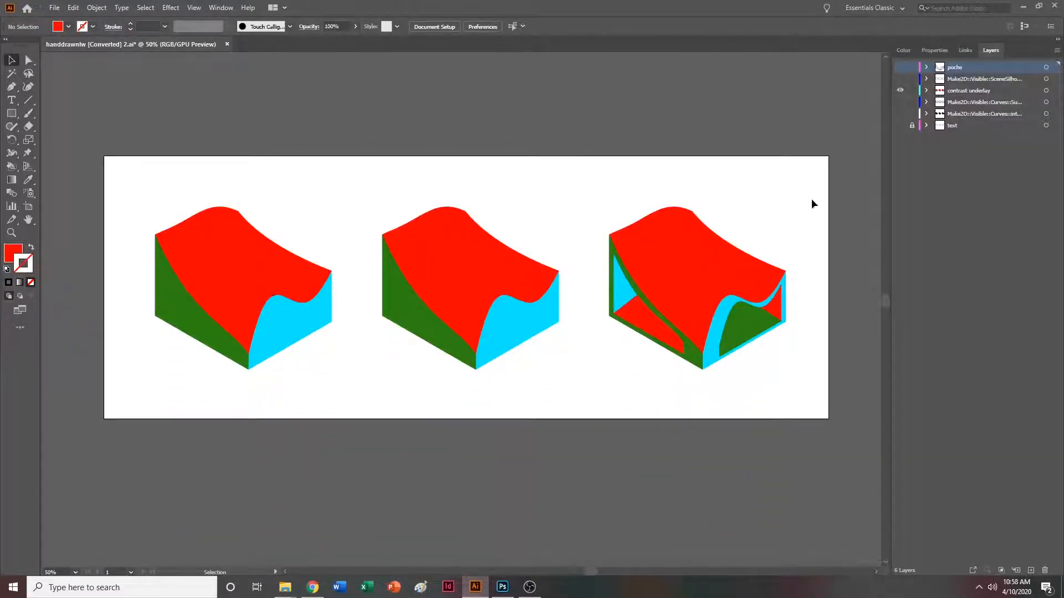
left_click(1031, 571)
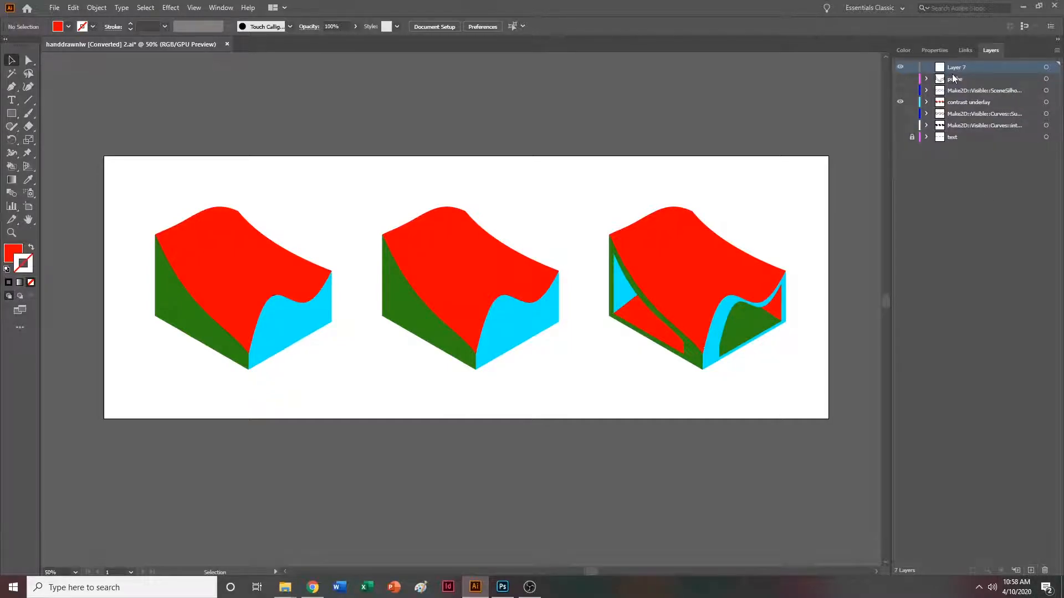
double_click(955, 68)
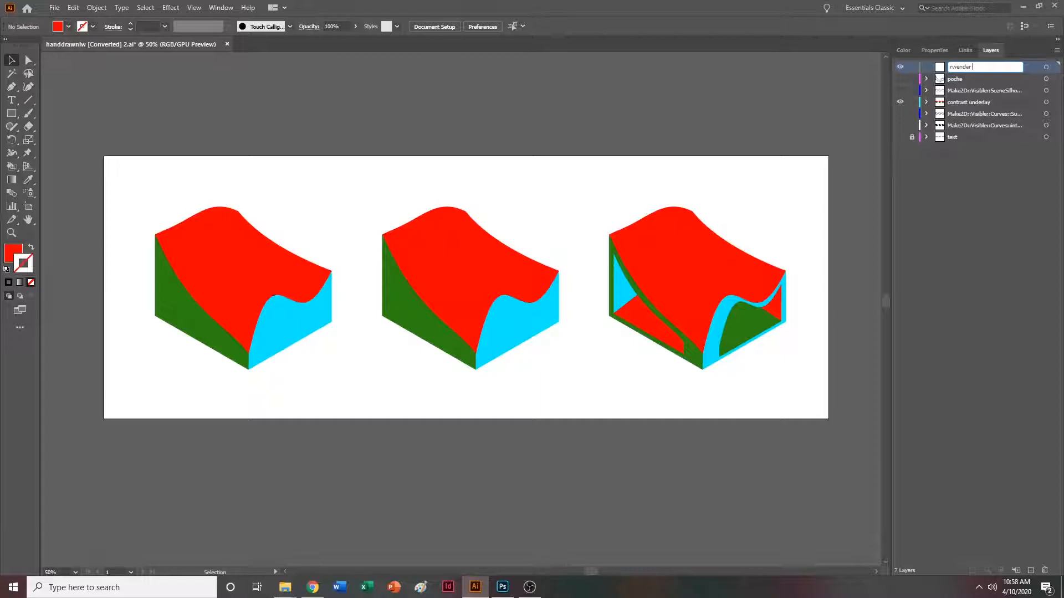
type("render underlay")
key("Return")
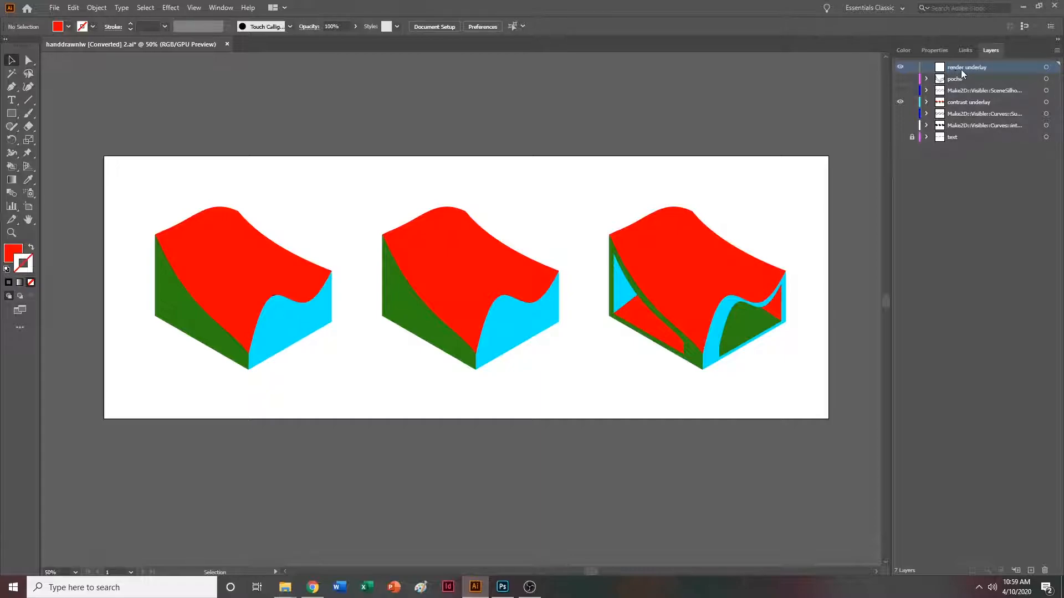
left_click_drag(962, 74, 980, 134)
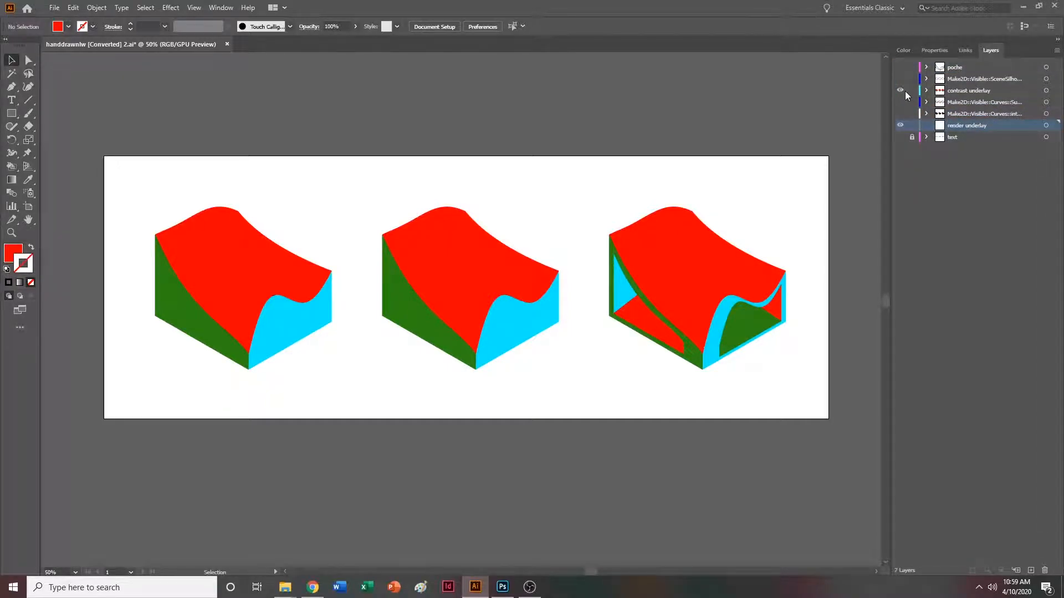
Hide the contrast underlay layer and make the render underlay layer active.
left_click_drag(498, 260, 324, 347)
key("ctrl+z")
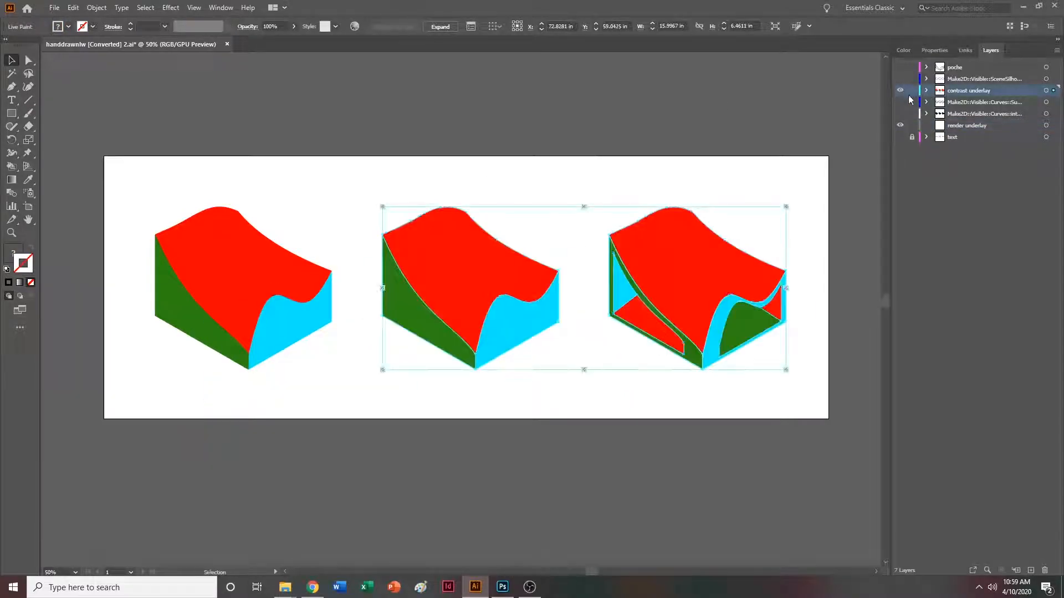
left_click(900, 90)
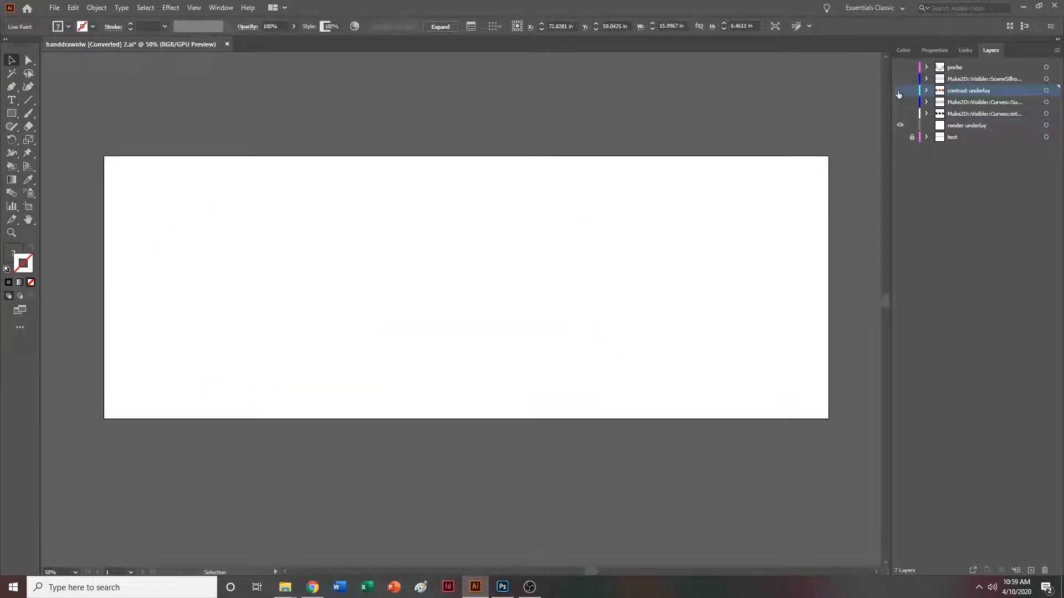
left_click(970, 127)
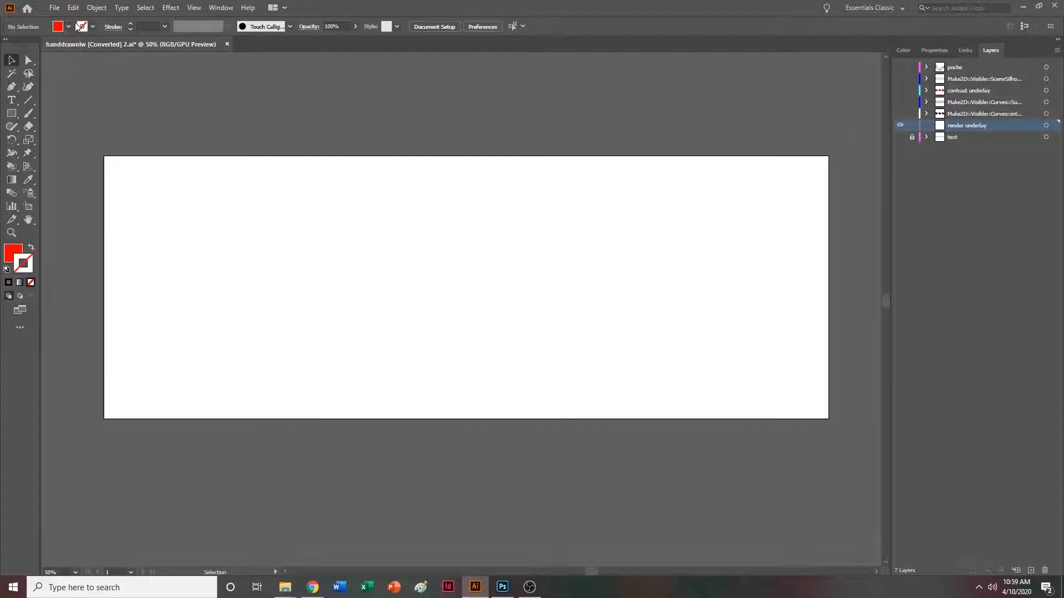
Place illustrator base file.png as a linked image on the render underlay layer.
left_click(53, 10)
left_click(75, 185)
left_click_drag(400, 229, 411, 302)
left_click(376, 300)
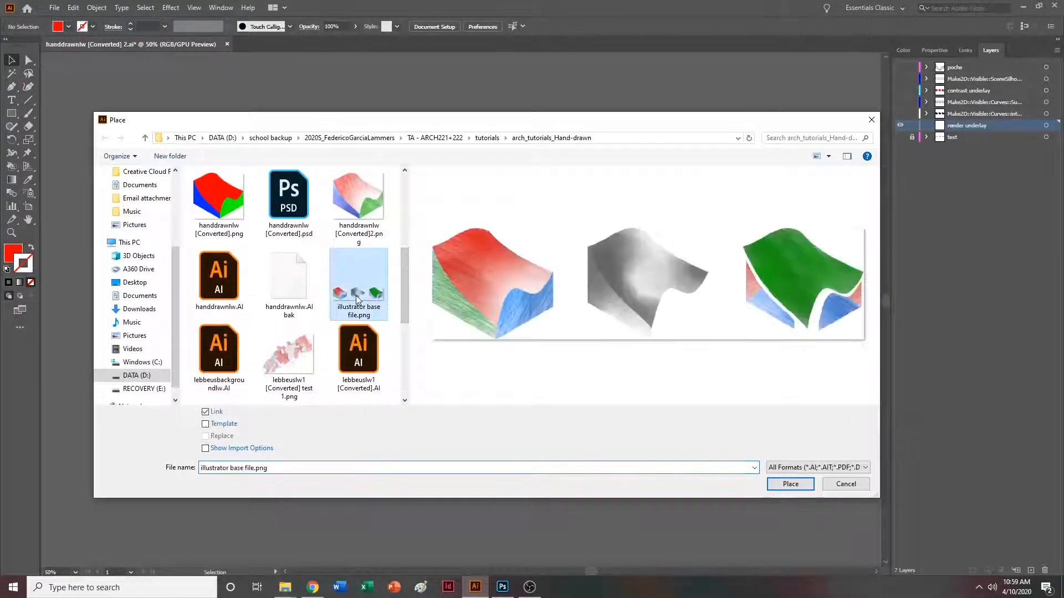
double_click(359, 299)
left_click(232, 132)
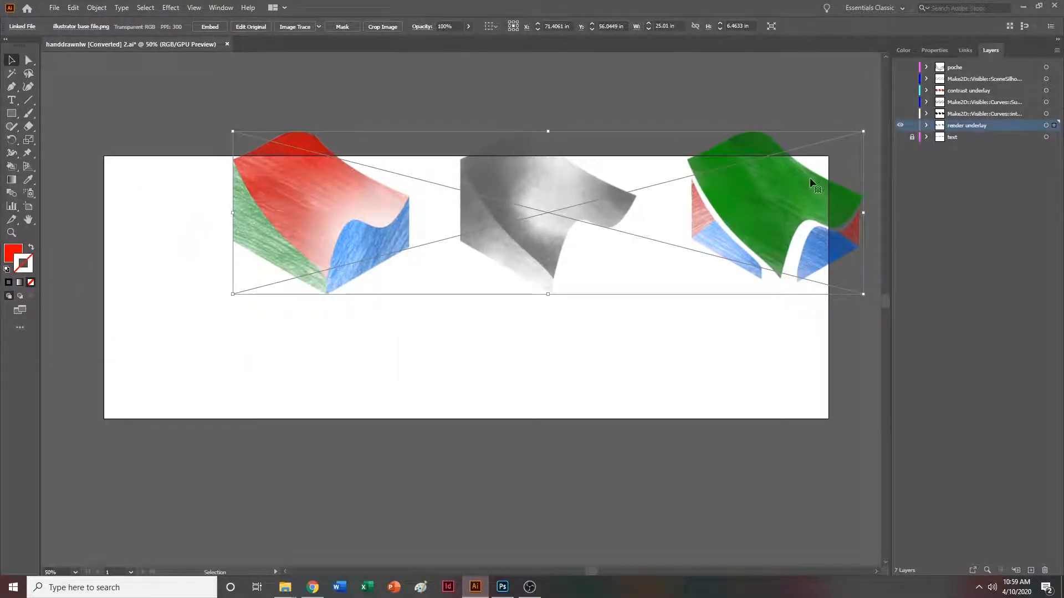
Show the block outline curves layer and move the placed image into exact alignment with the outlines.
left_click(900, 103)
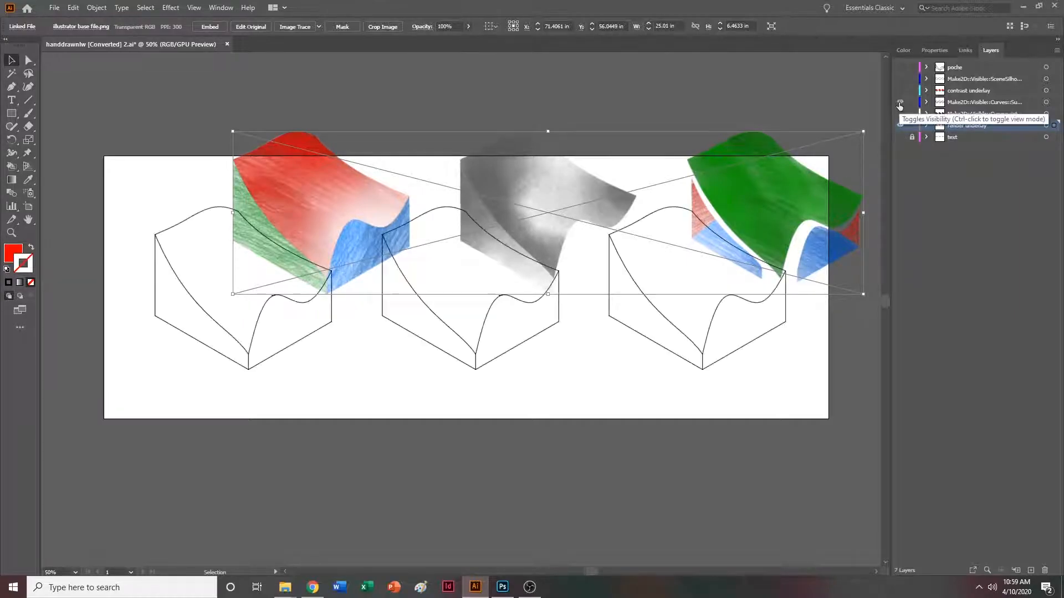
left_click_drag(838, 204, 760, 266)
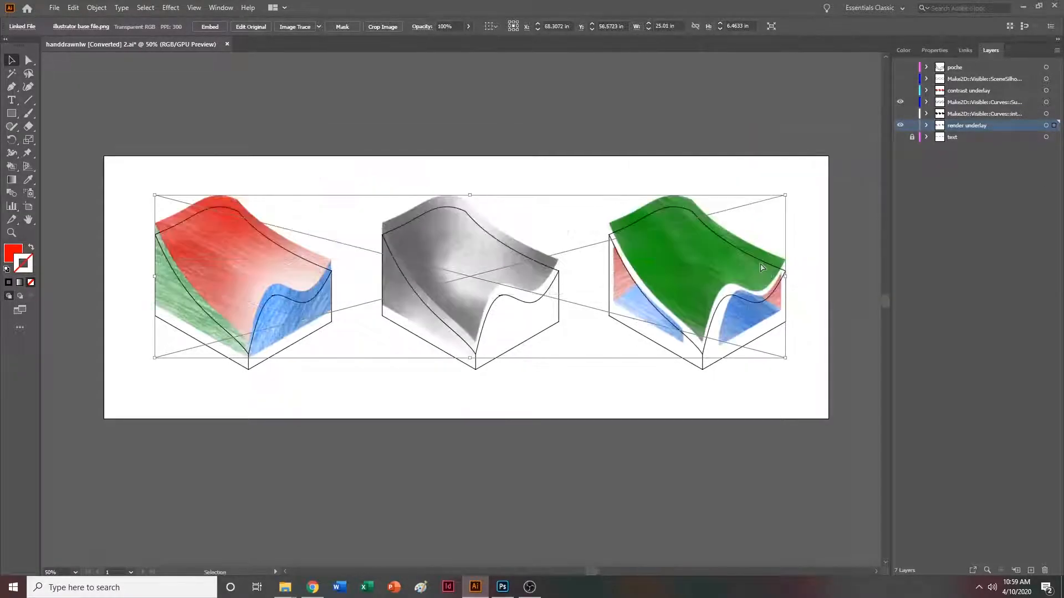
key("ctrl+equal")
key("ctrl+equal")
key("ctrl+equal")
scroll(674, 250, "left", 12)
scroll(567, 259, "down", 5)
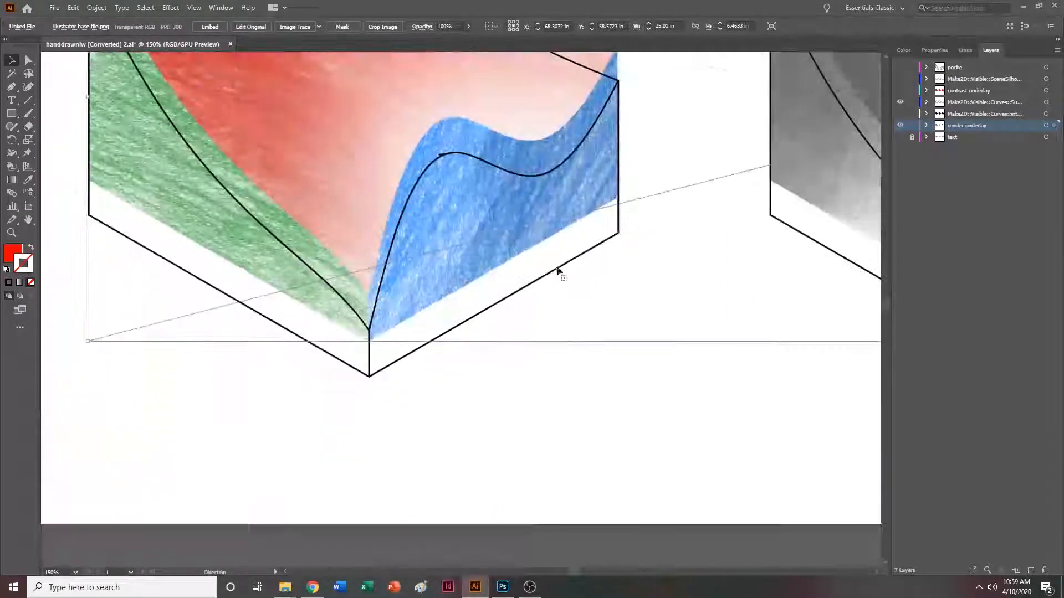
left_click_drag(492, 259, 483, 291)
left_click(573, 458)
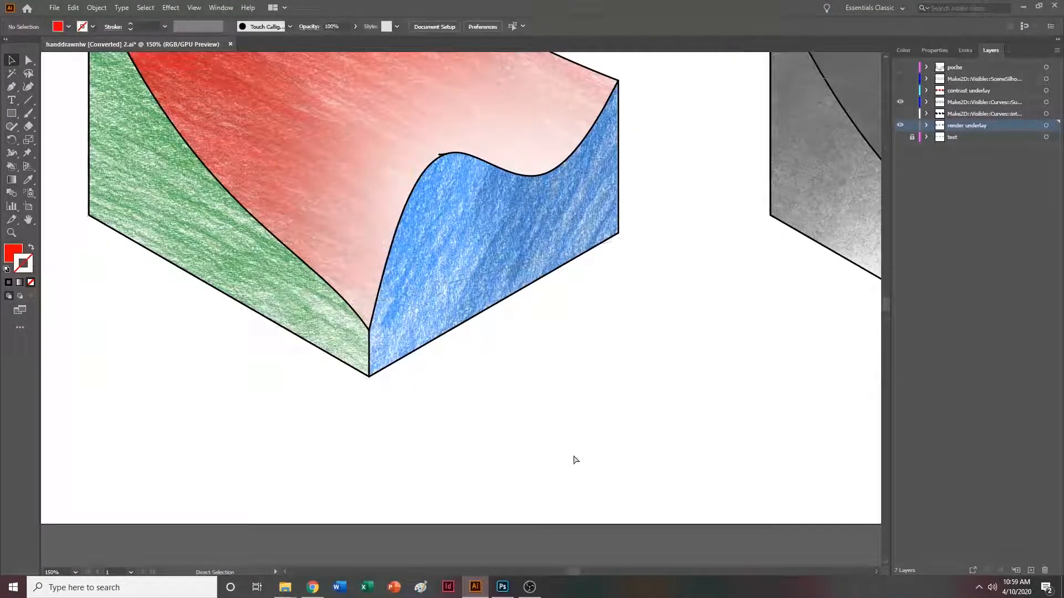
Compare the aligned renders with and without the outline curves by toggling that layer off and on.
key("ctrl+minus")
key("ctrl+minus")
scroll(574, 459, "up", 4)
scroll(574, 459, "right", 4)
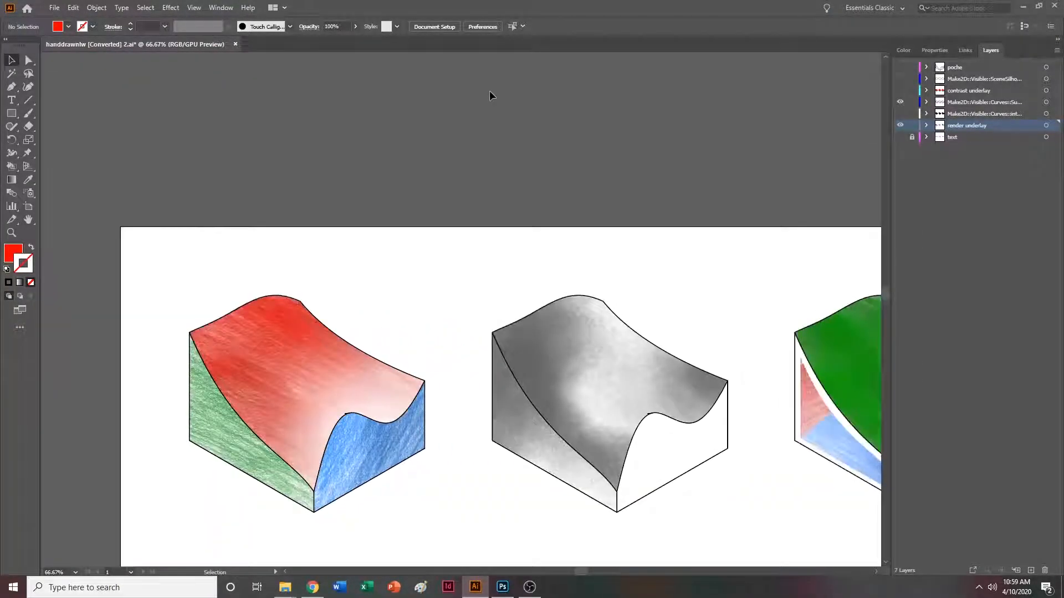
left_click(900, 102)
scroll(336, 181, "down", 4)
scroll(329, 219, "right", 4)
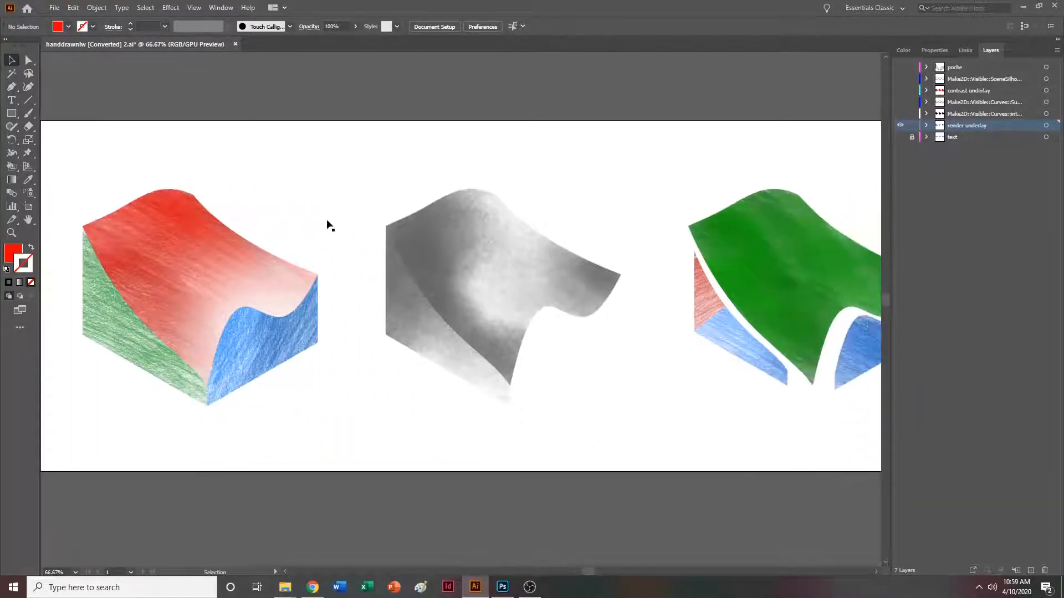
key("v")
left_click(901, 103)
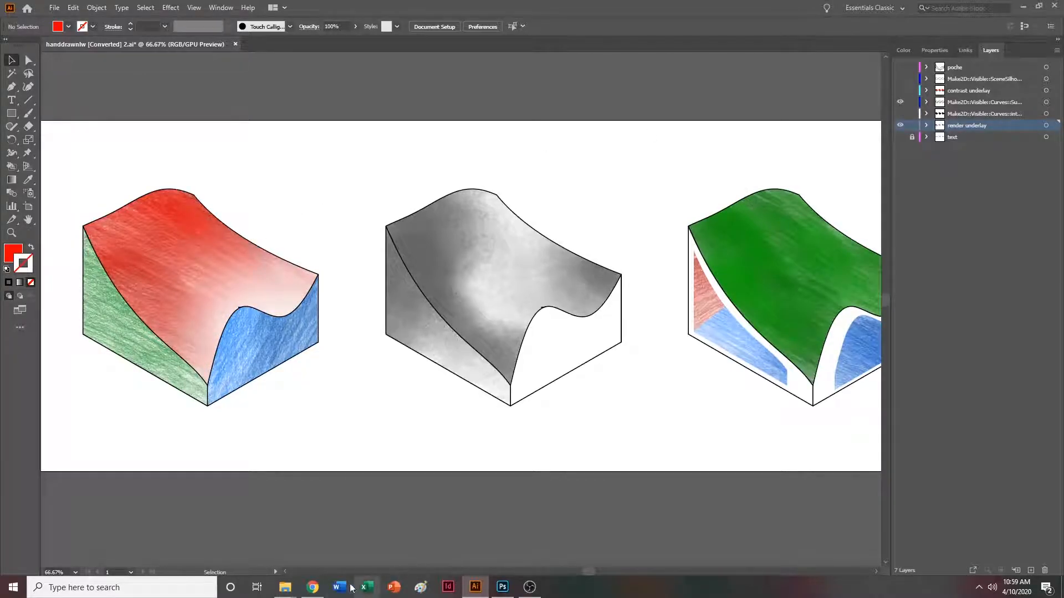
Switch to Chrome to examine the Lebbeus Woods drawings image results, and return to Illustrator.
left_click(312, 587)
left_click(445, 7)
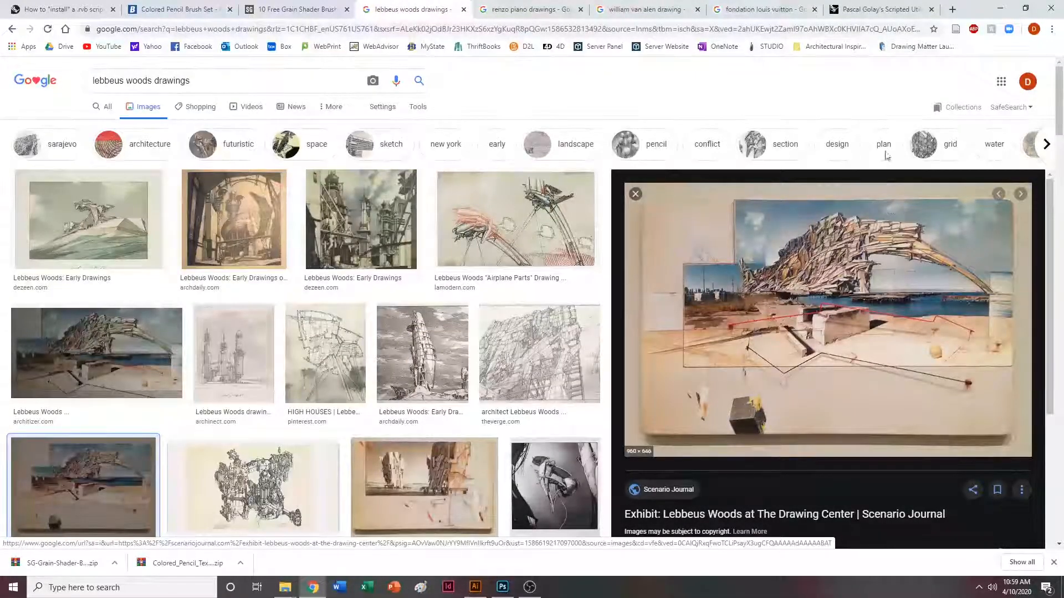
left_click(1001, 8)
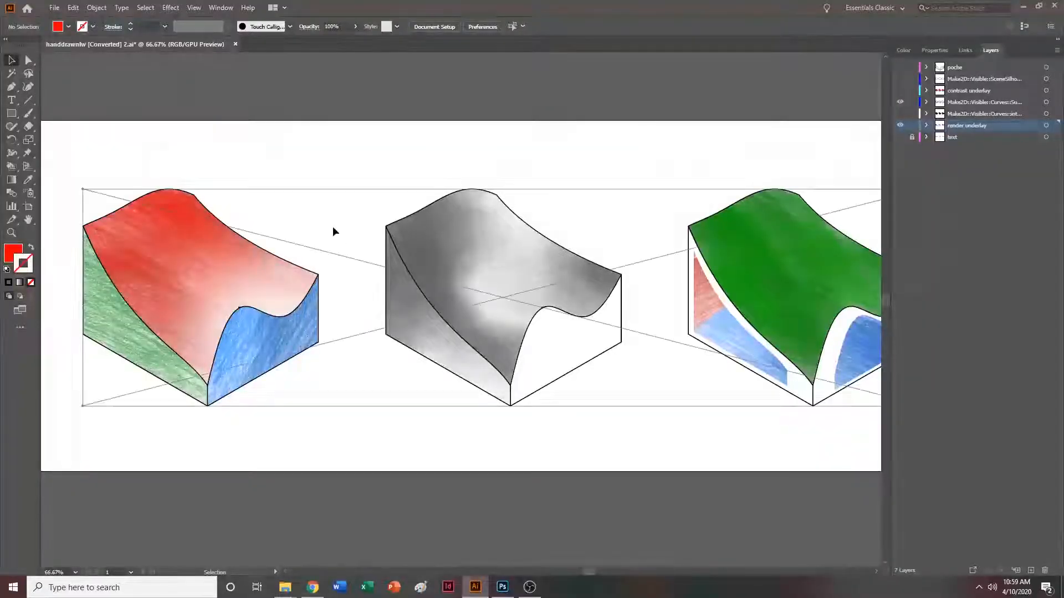
Show the scene silhouette and interior curves linework layers over the placed render.
left_click(900, 100)
left_click(900, 80)
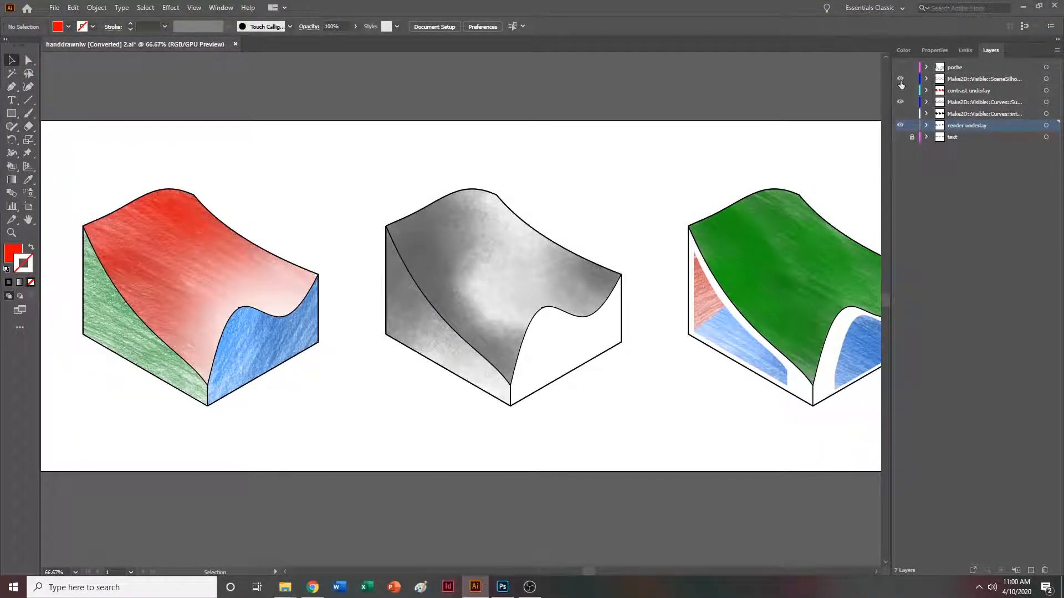
left_click(901, 114)
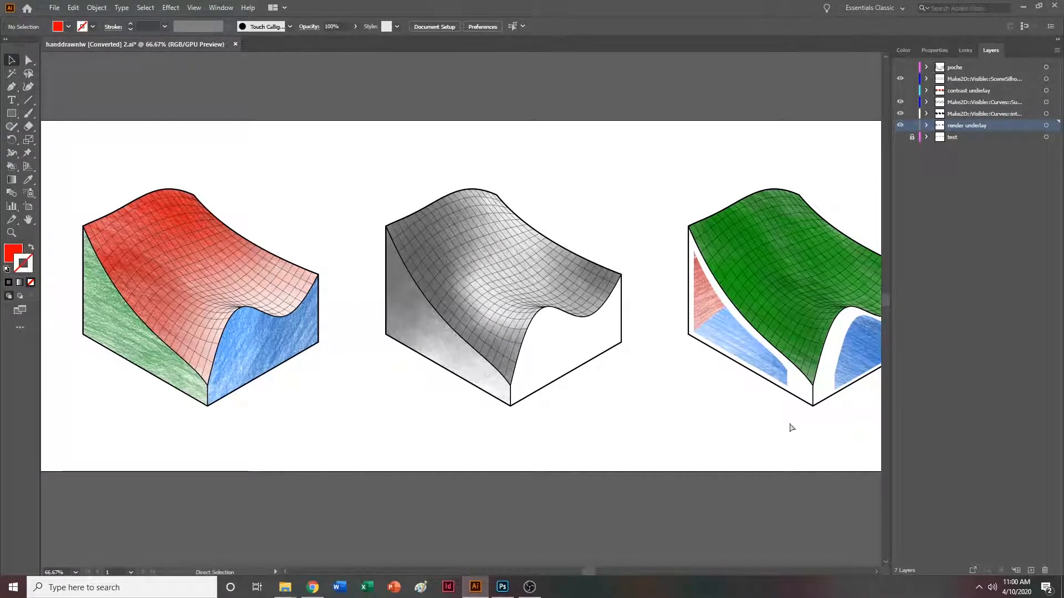
Show the text layer so the captions appear below the blocks, and view the Hatchwork block at 100%.
scroll(377, 309, "right", 3)
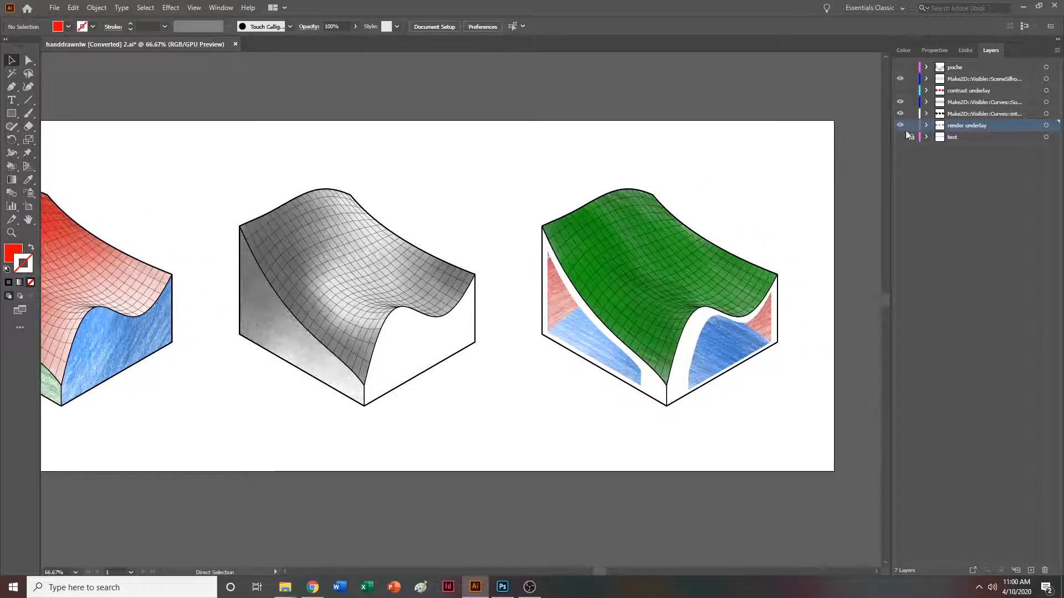
scroll(667, 266, "right", 1)
left_click(900, 137)
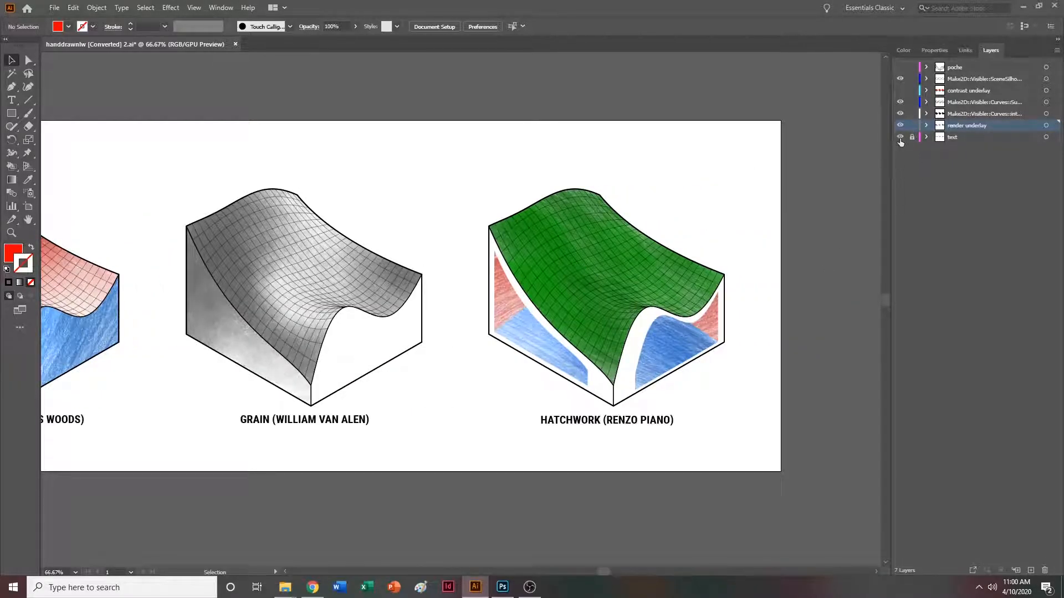
scroll(826, 264, "right", 1)
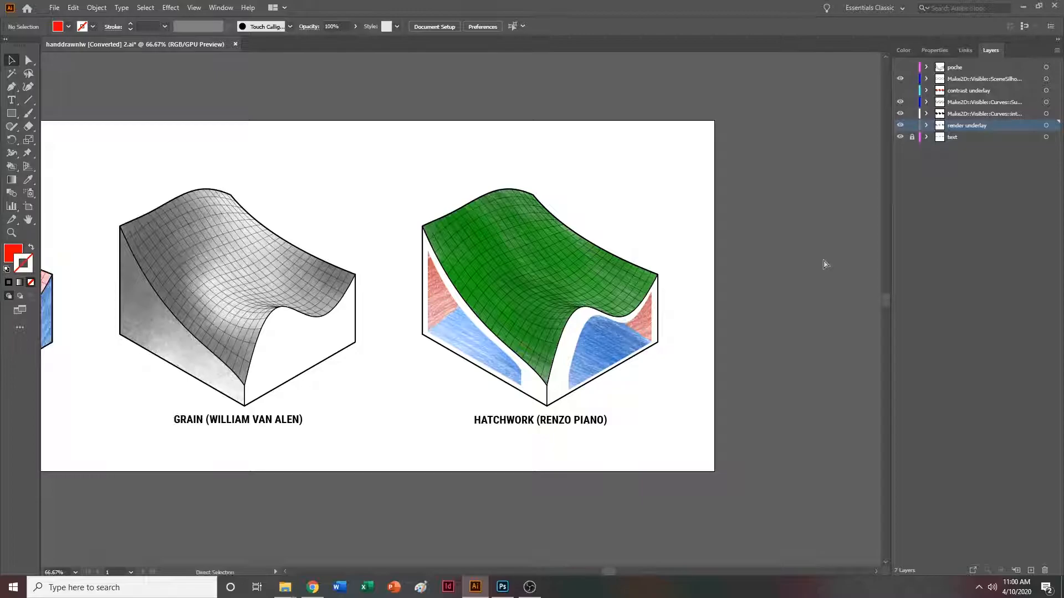
key("ctrl+1")
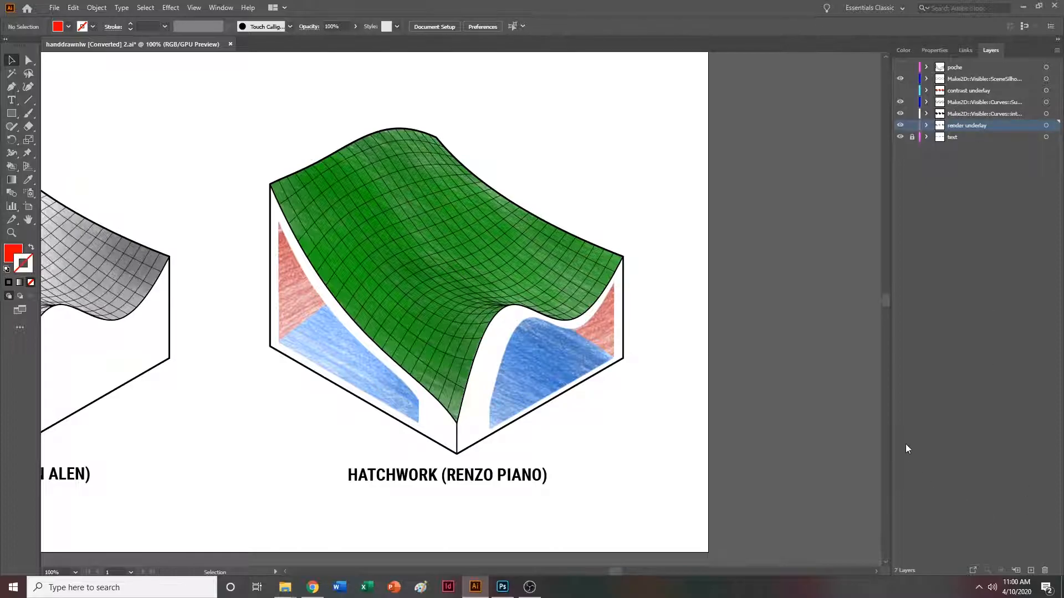
Place the linked sketchbook photo 20200409_103733.jpg from the Downloads folder on the canvas beside the artboard.
left_click(54, 7)
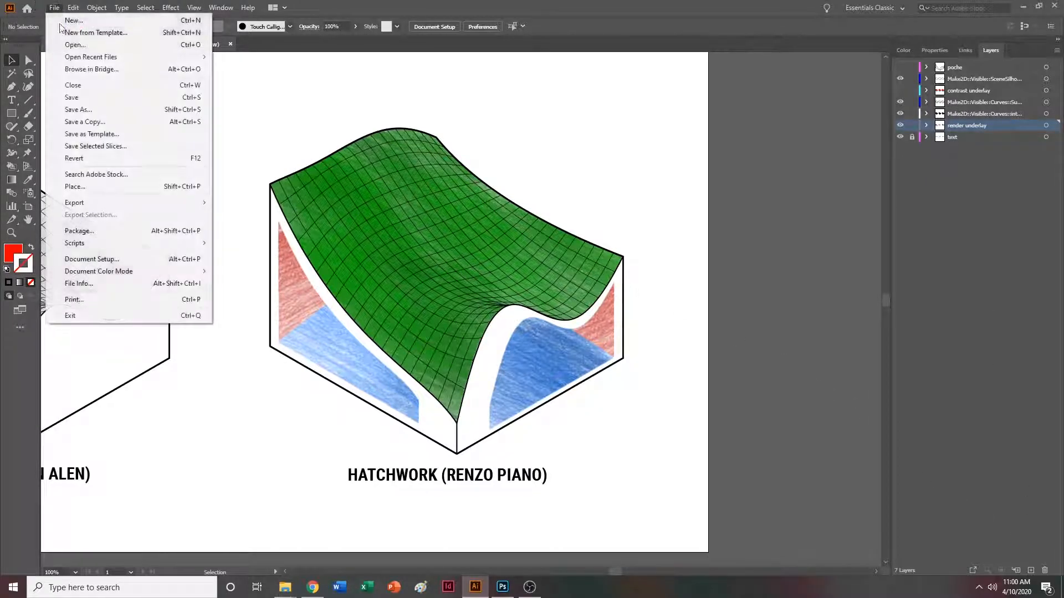
left_click(87, 185)
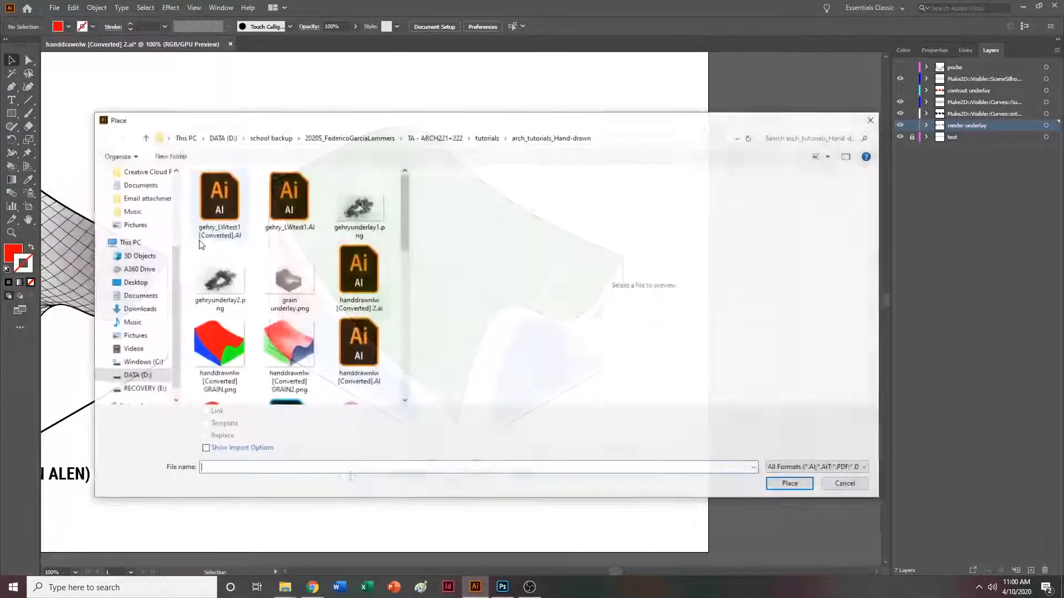
left_click(139, 310)
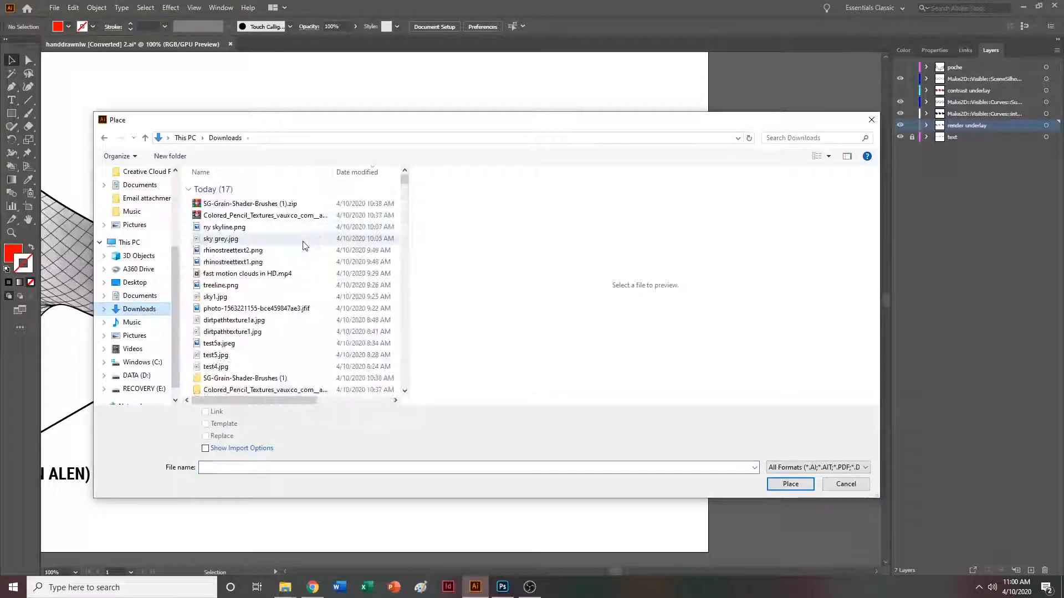
left_click(262, 344)
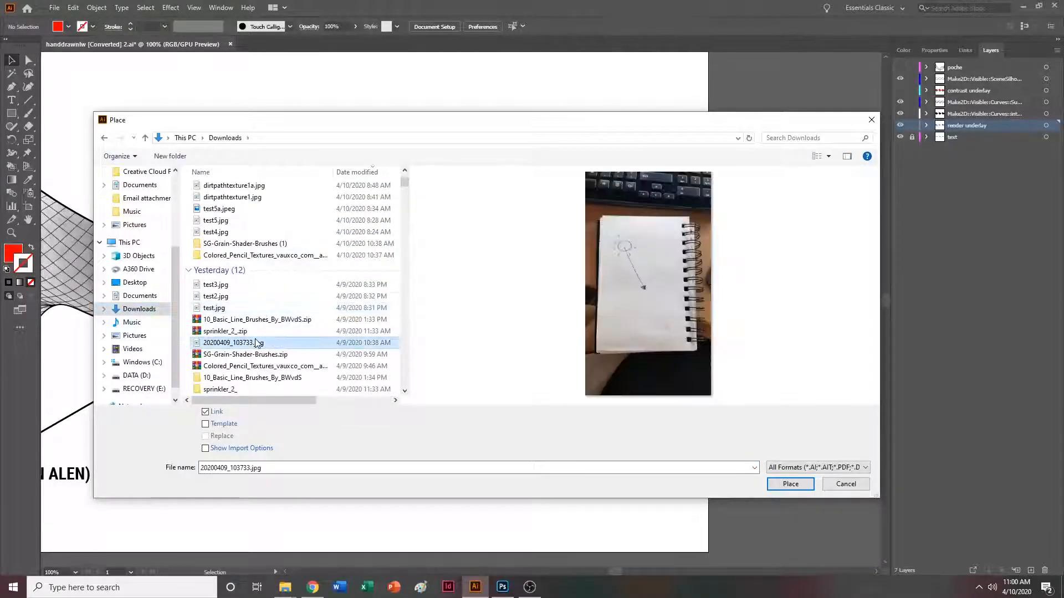
double_click(261, 343)
scroll(661, 254, "right", 6)
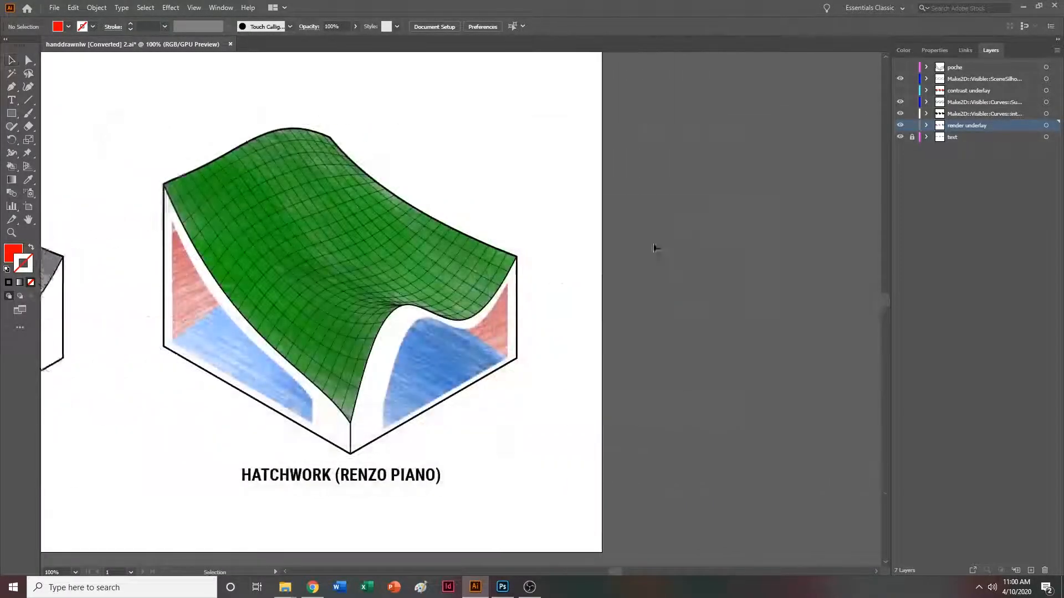
left_click(505, 135)
key("ctrl+minus")
key("ctrl+minus")
key("ctrl+minus")
key("ctrl+minus")
key("ctrl+minus")
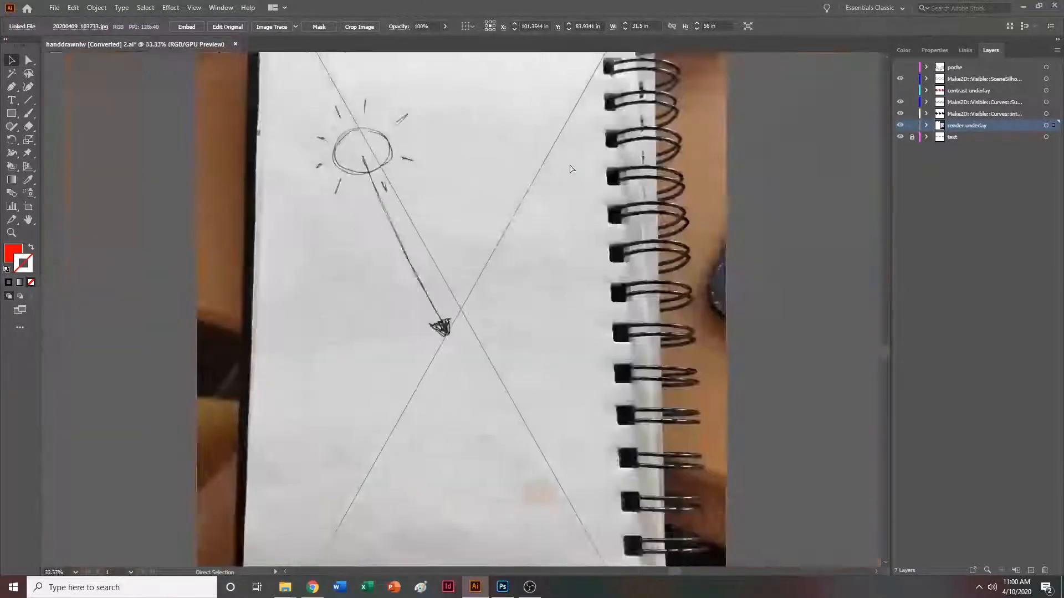
key("ctrl+equal")
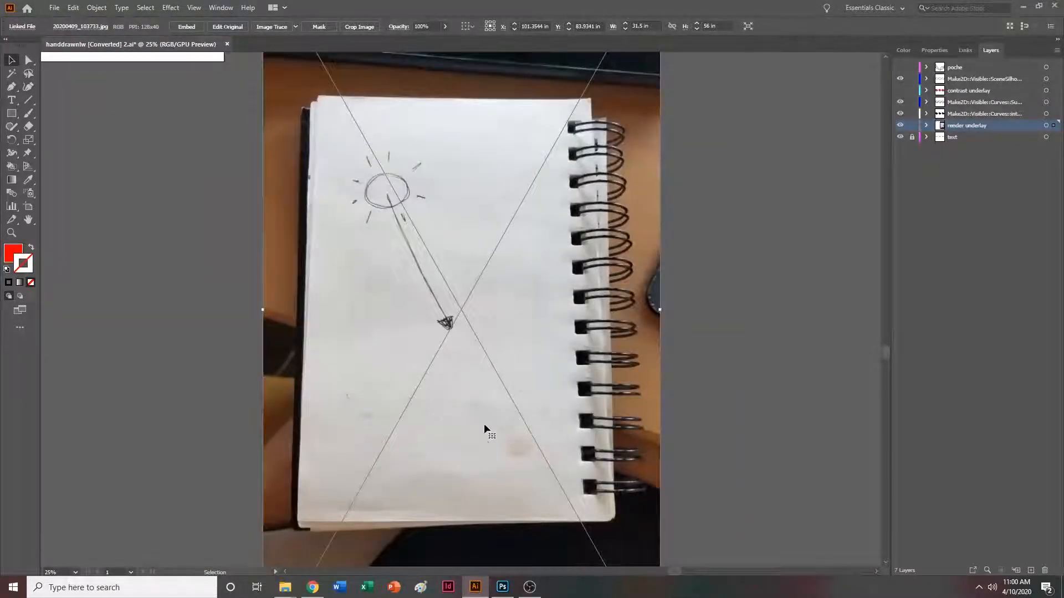
scroll(535, 419, "up", 3)
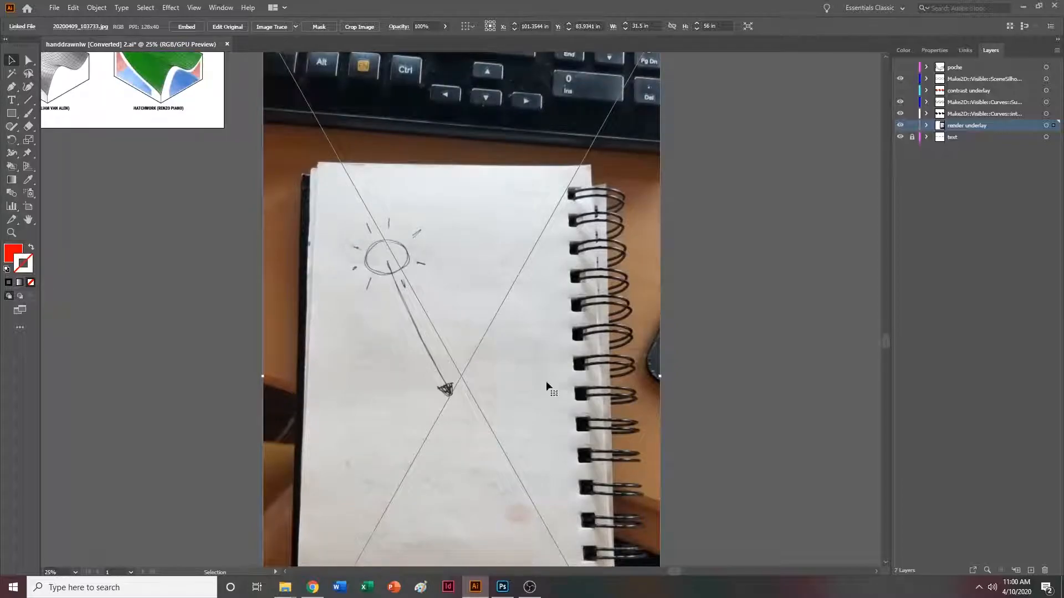
scroll(546, 377, "up", 4)
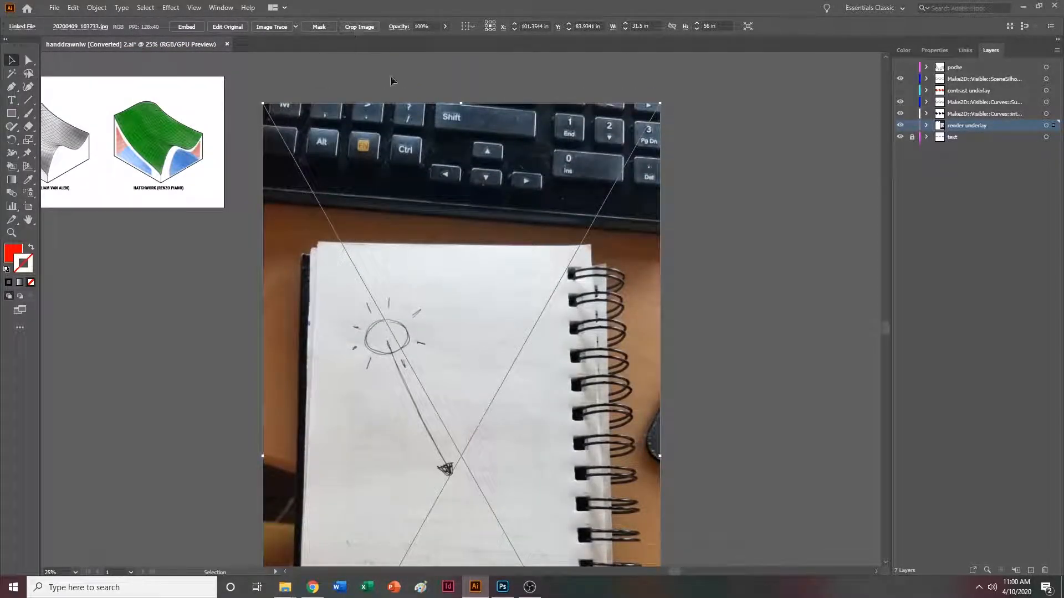
Crop the placed photo to just the sun-and-arrow sketch, about 11.5 by 16.5 in, accepting that the copy is embedded.
left_click(369, 30)
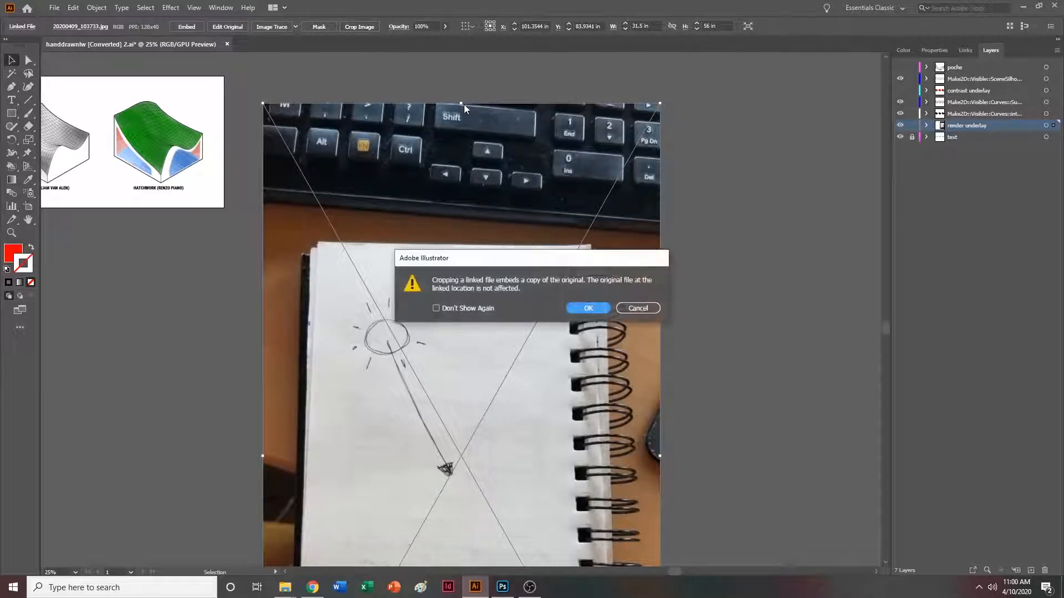
left_click(600, 308)
left_click_drag(461, 105, 421, 287)
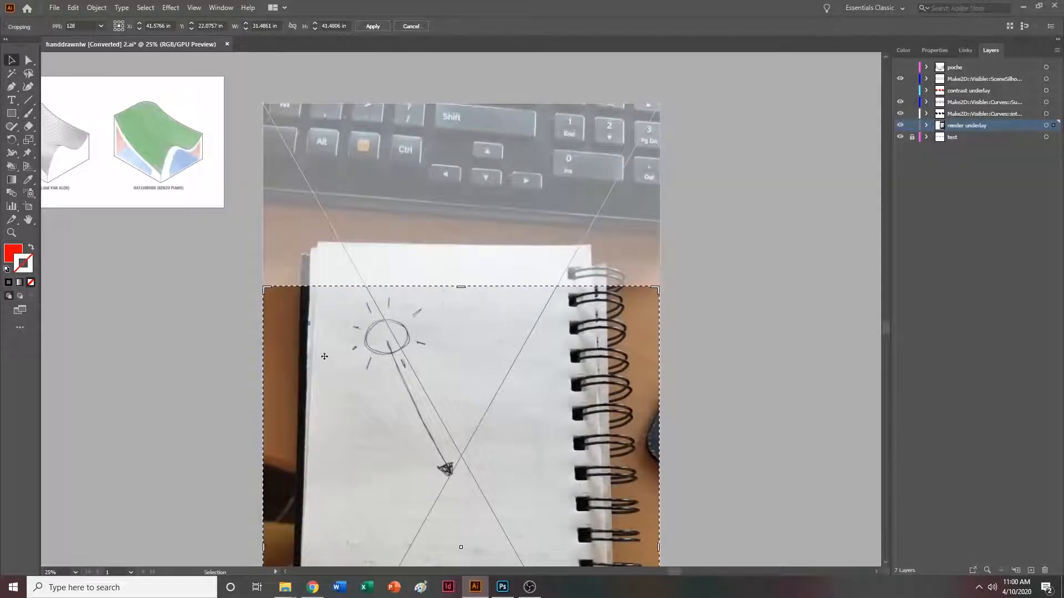
scroll(341, 360, "down", 4)
left_click_drag(265, 374, 336, 311)
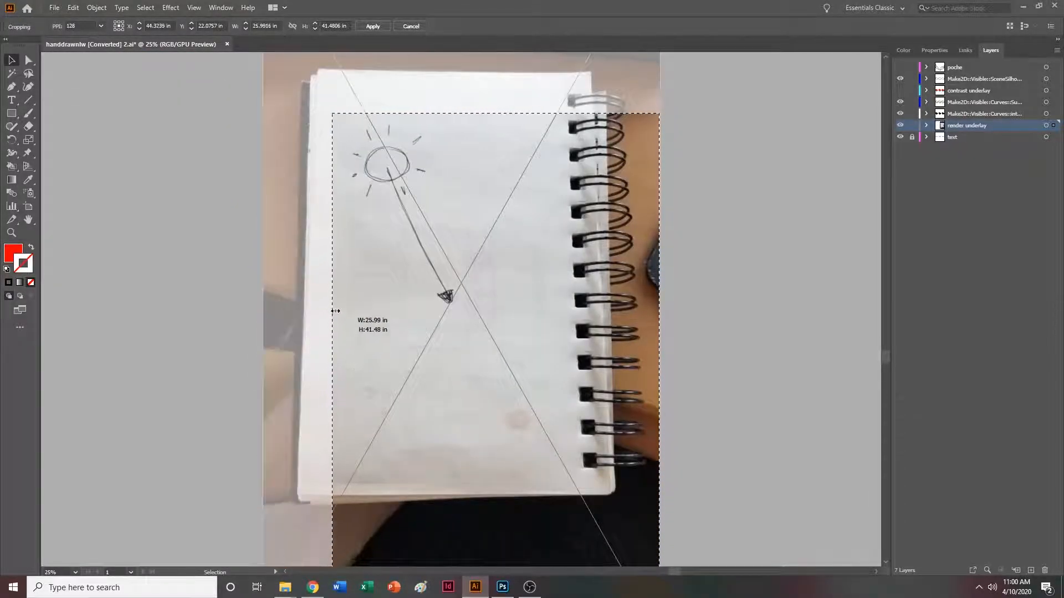
scroll(335, 311, "down", 3)
left_click_drag(659, 532, 477, 218)
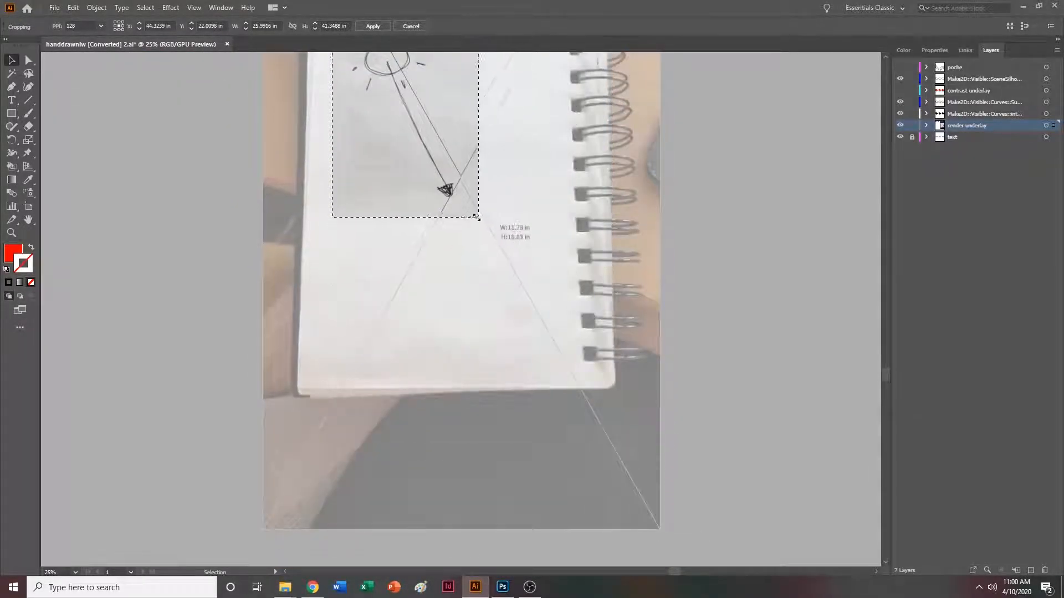
scroll(478, 218, "up", 3)
key("Return")
Move the cropped sun-and-arrow sketch closer to the artboard, beside the Hatchwork block.
scroll(453, 393, "up", 3)
mouse_move(453, 393)
left_mouse_down()
mouse_move(365, 216)
mouse_move(375, 207)
left_mouse_up()
key("ctrl+equal")
scroll(375, 209, "left", 3)
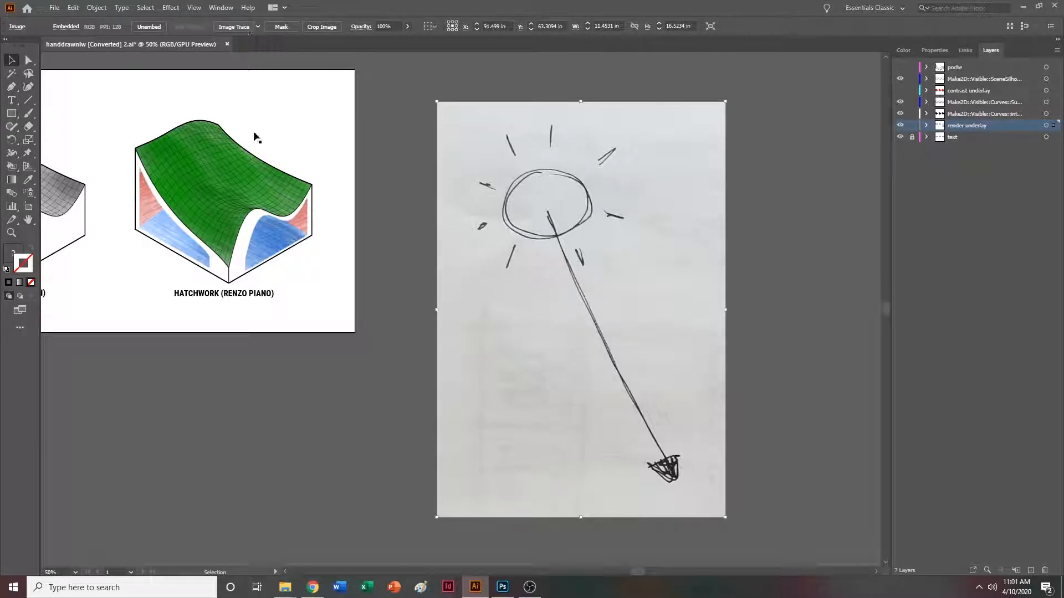
Copy the enlarged Lebbeus Woods exhibit image from the Google results in Chrome and paste it beside the sketch in Illustrator.
left_click(314, 587)
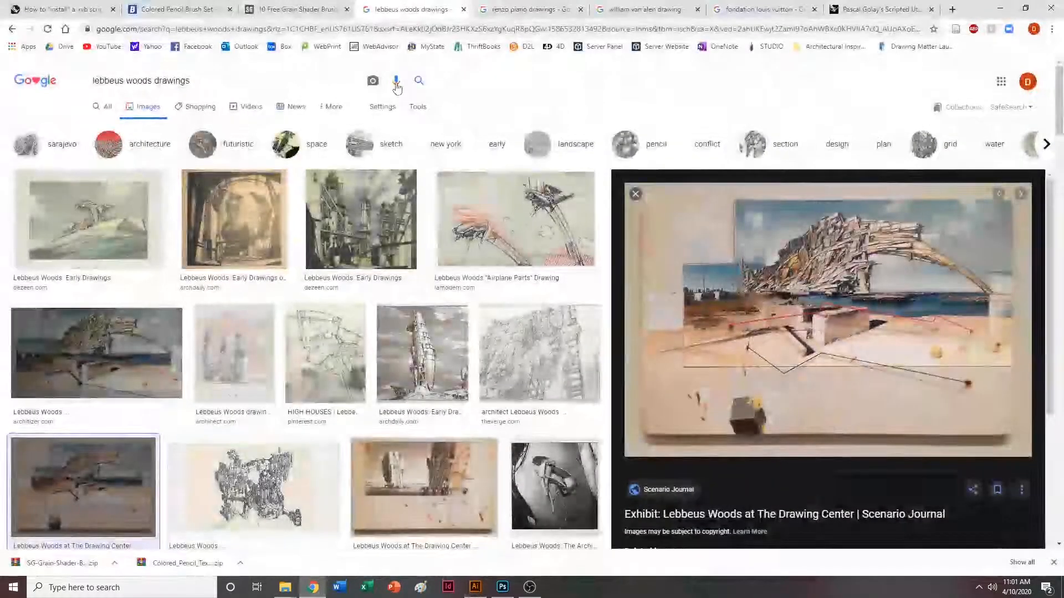
right_click(846, 289)
left_click(878, 394)
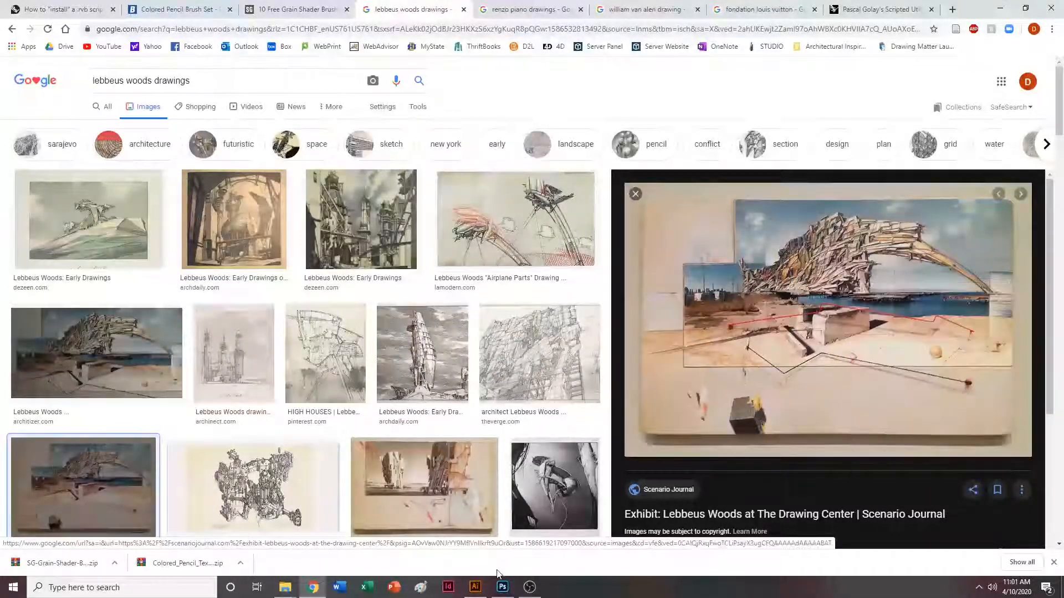
left_click(480, 589)
scroll(593, 197, "right", 5)
key("ctrl+v")
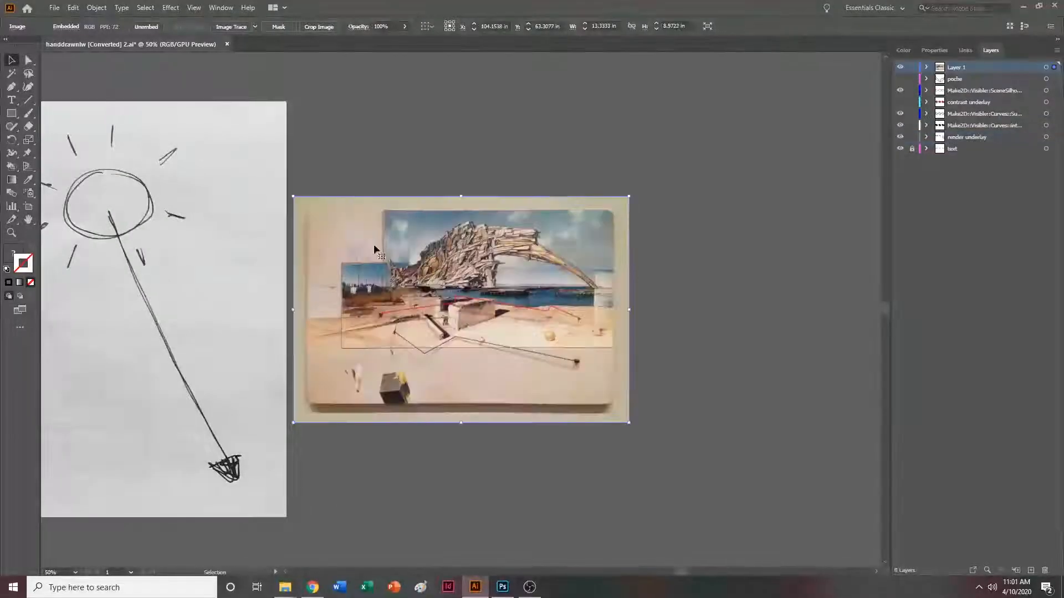
Try Image Trace on the pasted Woods drawing with the default and 3 Colors presets, undoing each tracing.
scroll(469, 133, "left", 1)
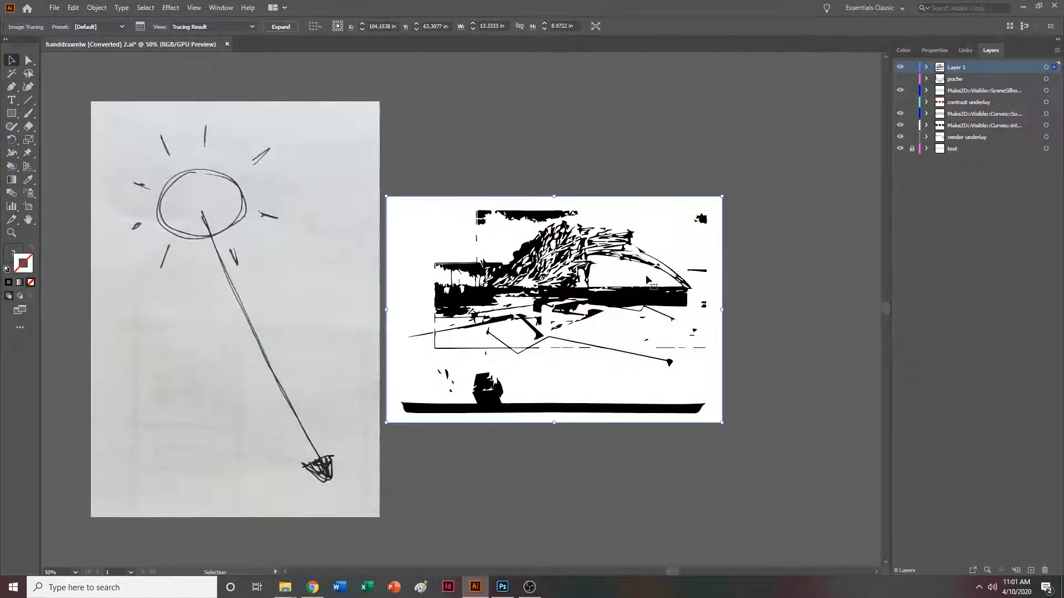
key("a")
key("ctrl+z")
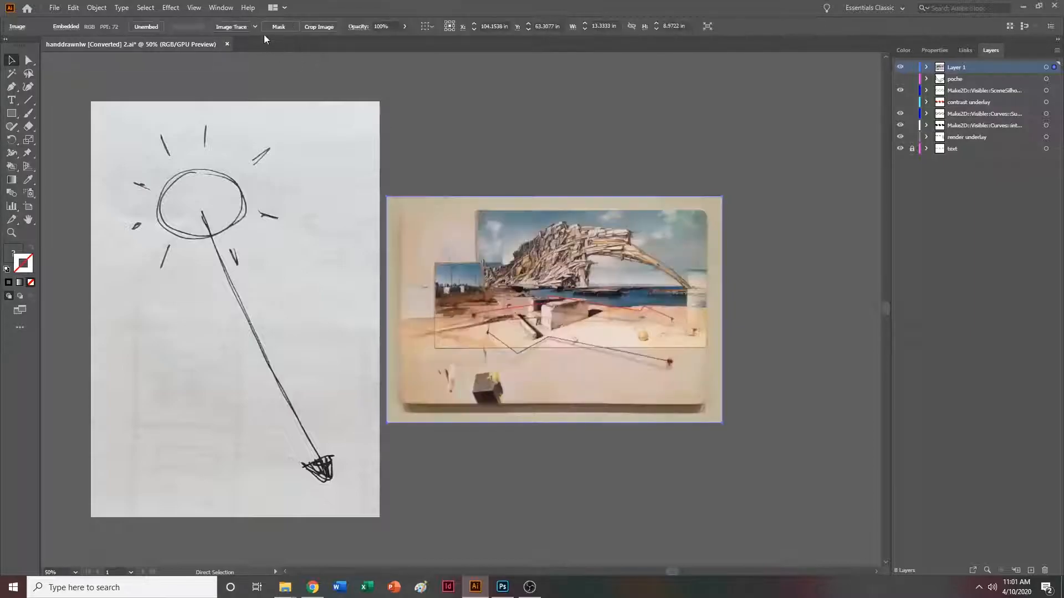
left_click(255, 27)
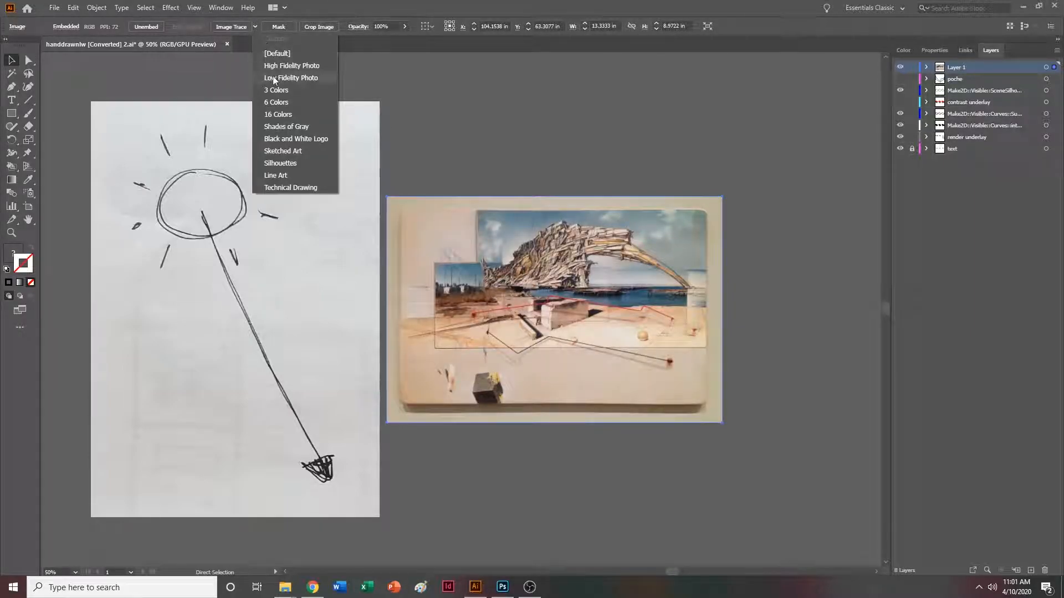
left_click(278, 91)
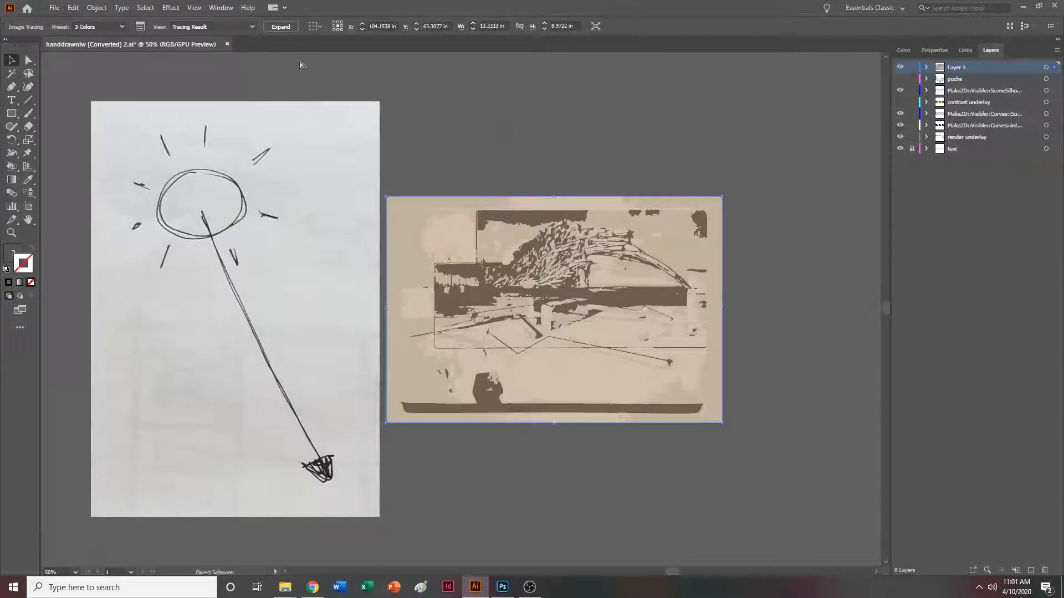
key("ctrl+z")
Try the 6 Colors Image Trace preset on the Woods drawing, undo it, and delete the pasted image.
left_click(254, 27)
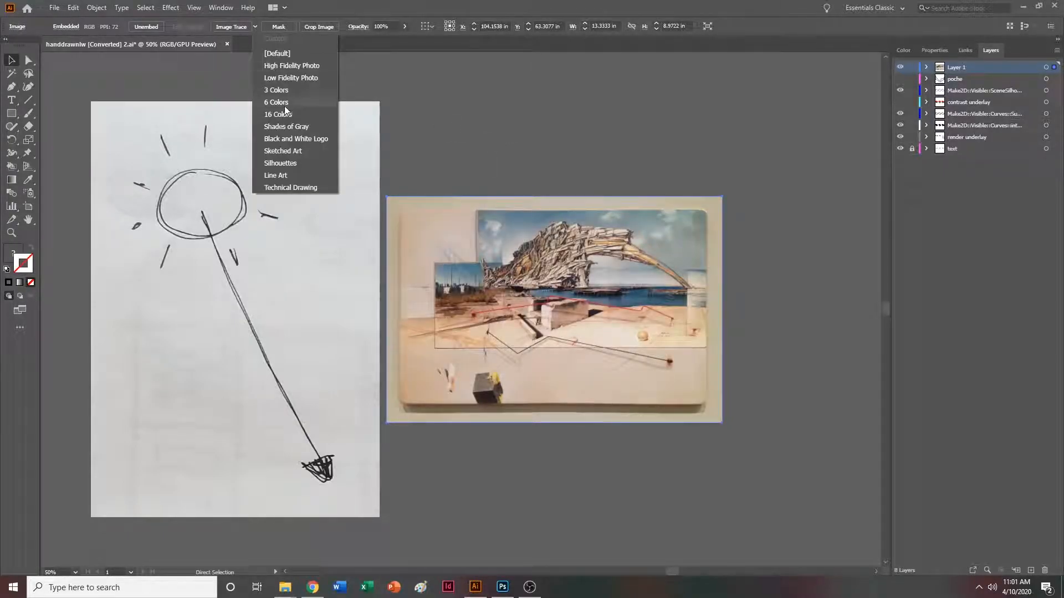
left_click(284, 105)
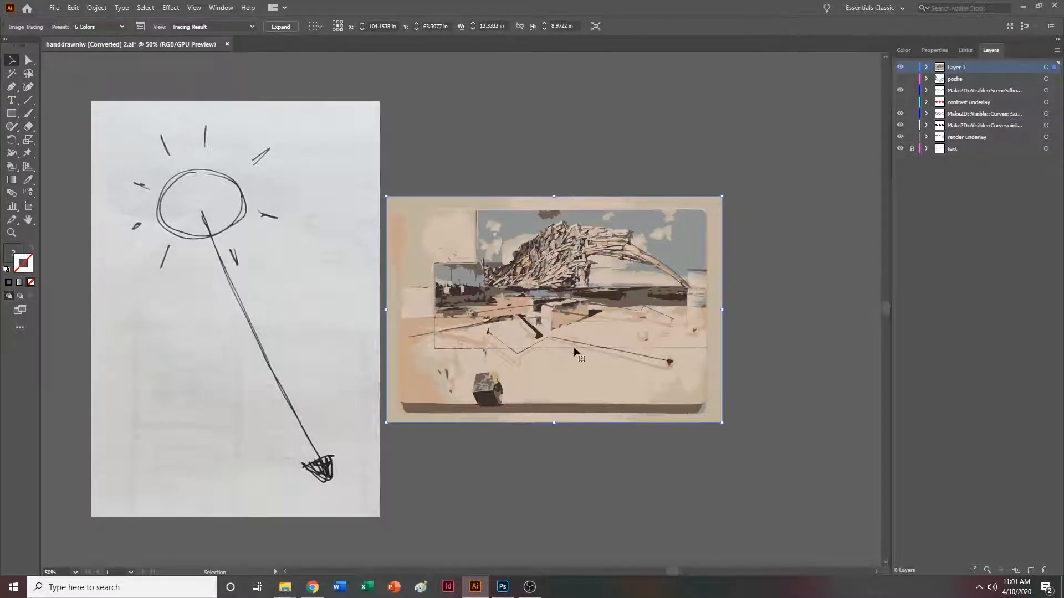
key("ctrl+1")
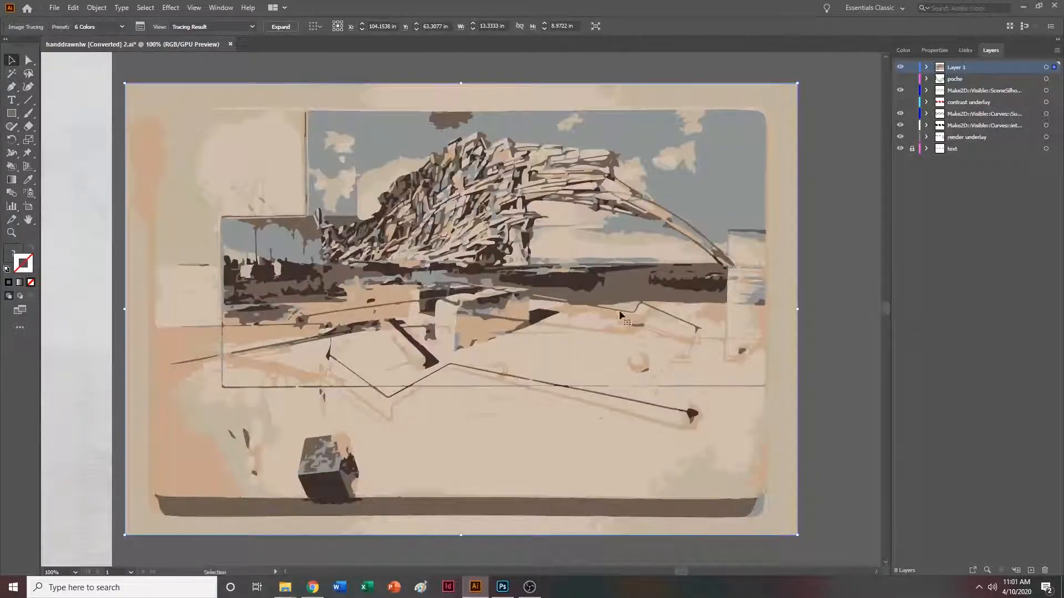
key("ctrl+minus")
key("ctrl+minus")
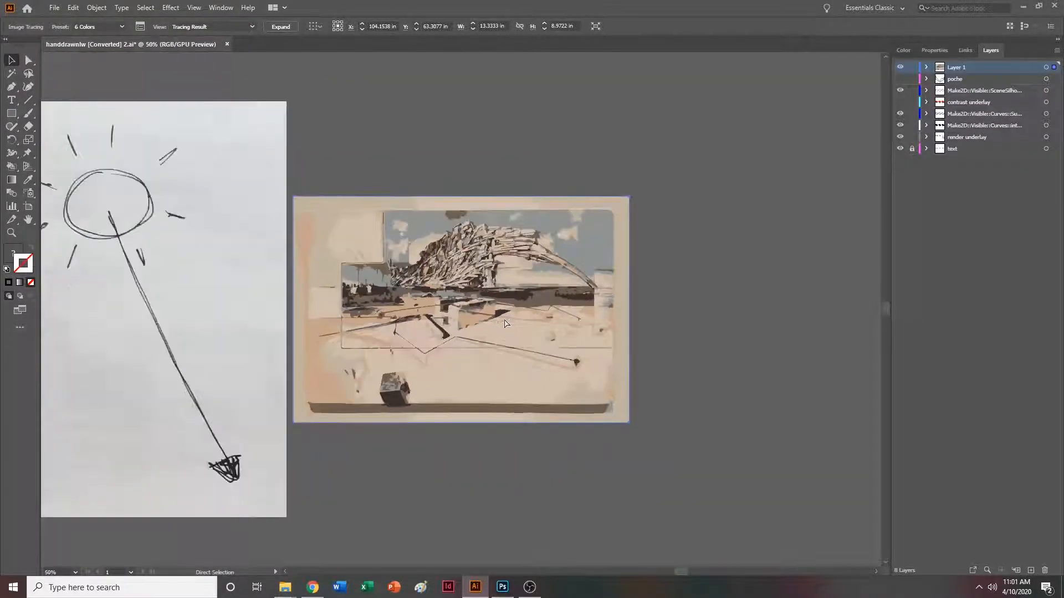
scroll(504, 323, "left", 5)
key("ctrl+z")
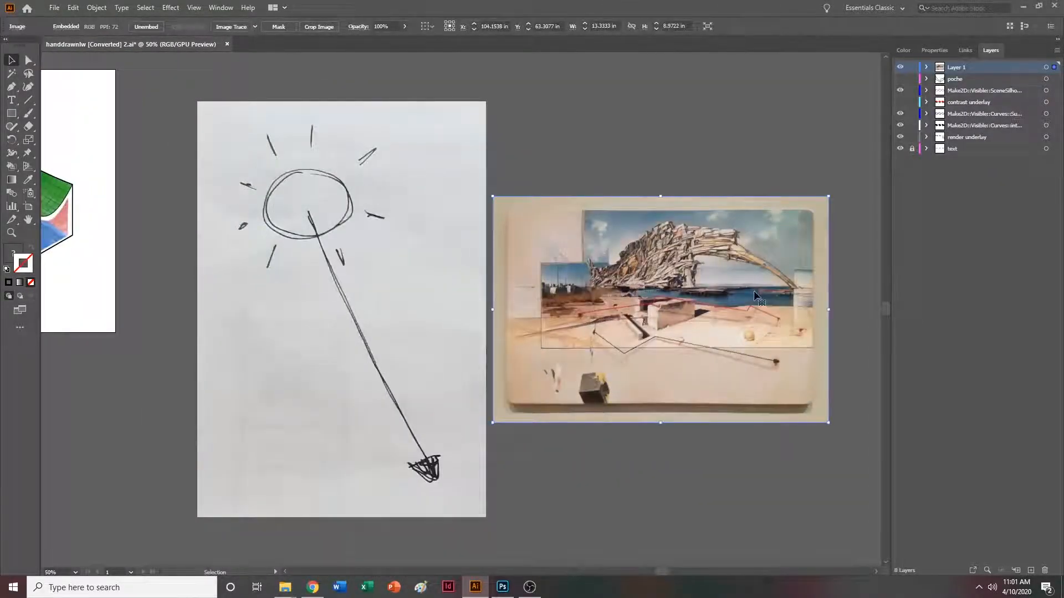
key("Delete")
Trace the cropped sun-and-arrow sketch with the default Image Trace preset and expand the tracing into vector shapes.
left_click(437, 251)
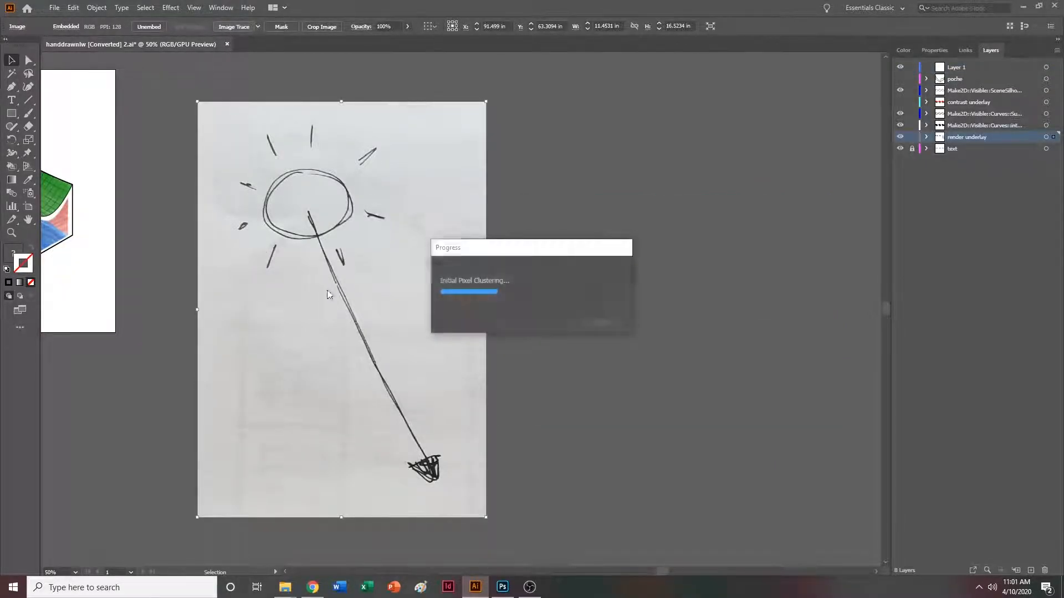
scroll(392, 356, "left", 5)
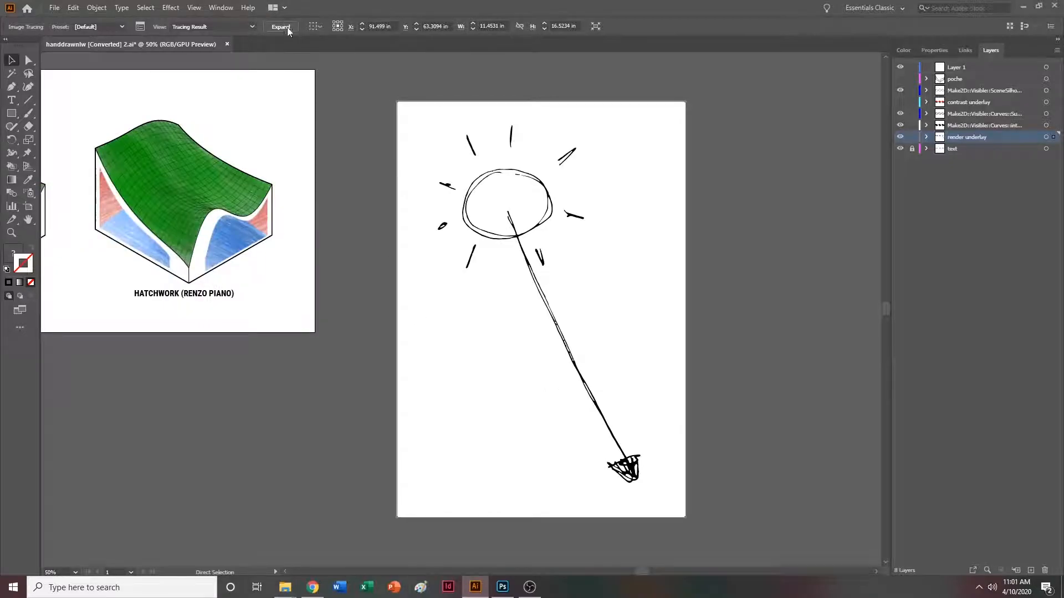
left_click(283, 27)
Ungroup the expanded sun-and-arrow tracing and clear the selection.
right_click(491, 206)
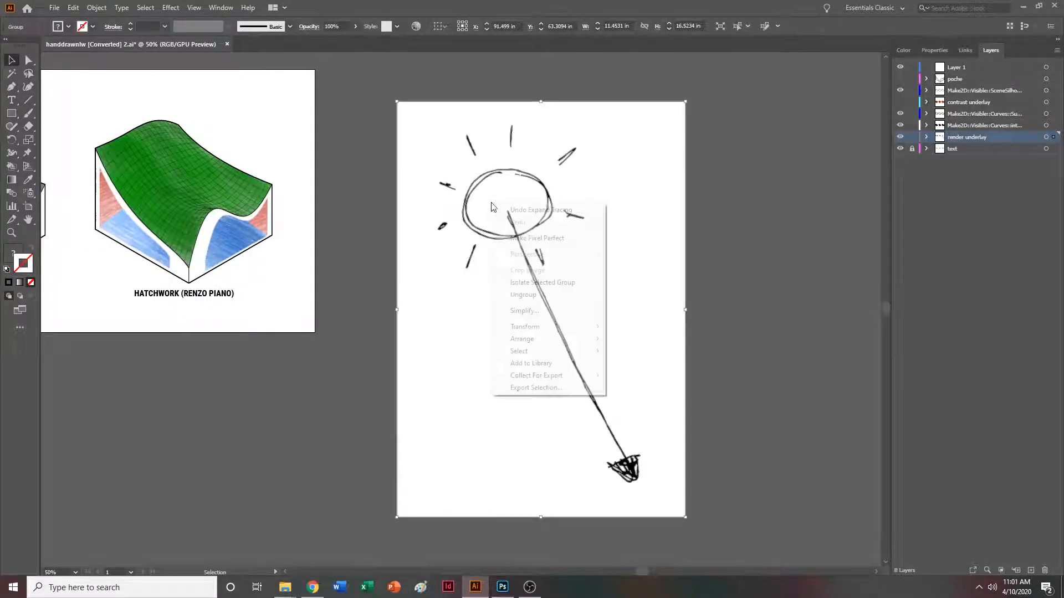
left_click(531, 296)
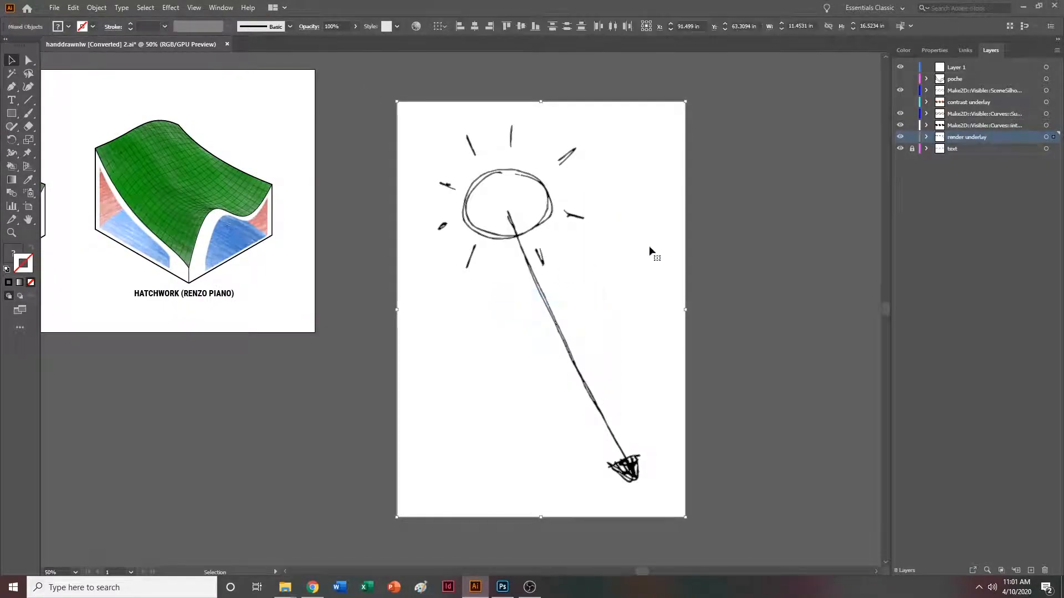
left_click(729, 242)
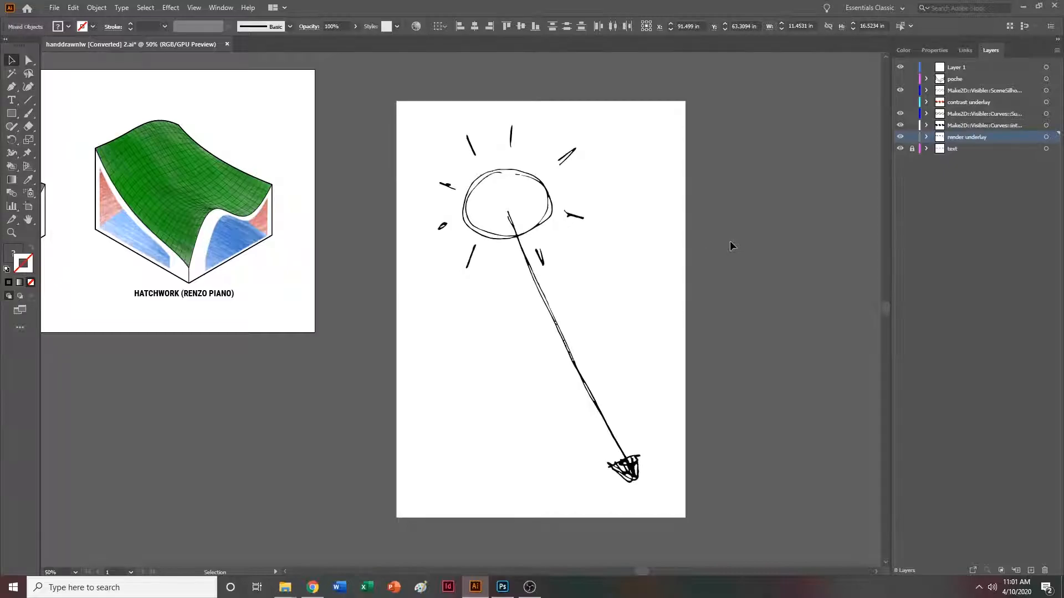
Select every shape sharing the white background's fill color in the sun-and-arrow tracing and delete them.
left_click(663, 267)
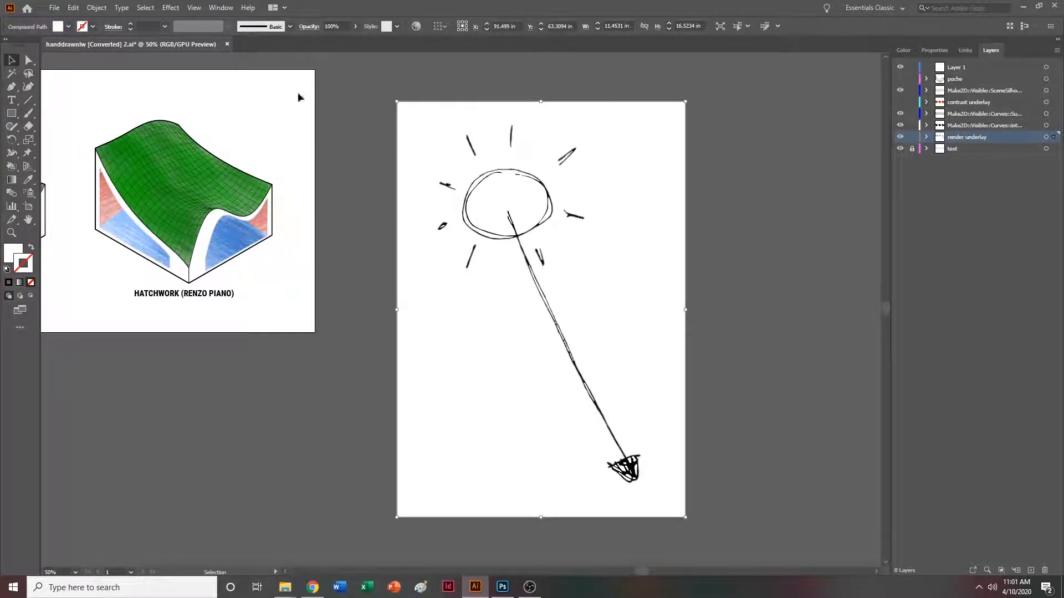
left_click(145, 7)
mouse_move(175, 113)
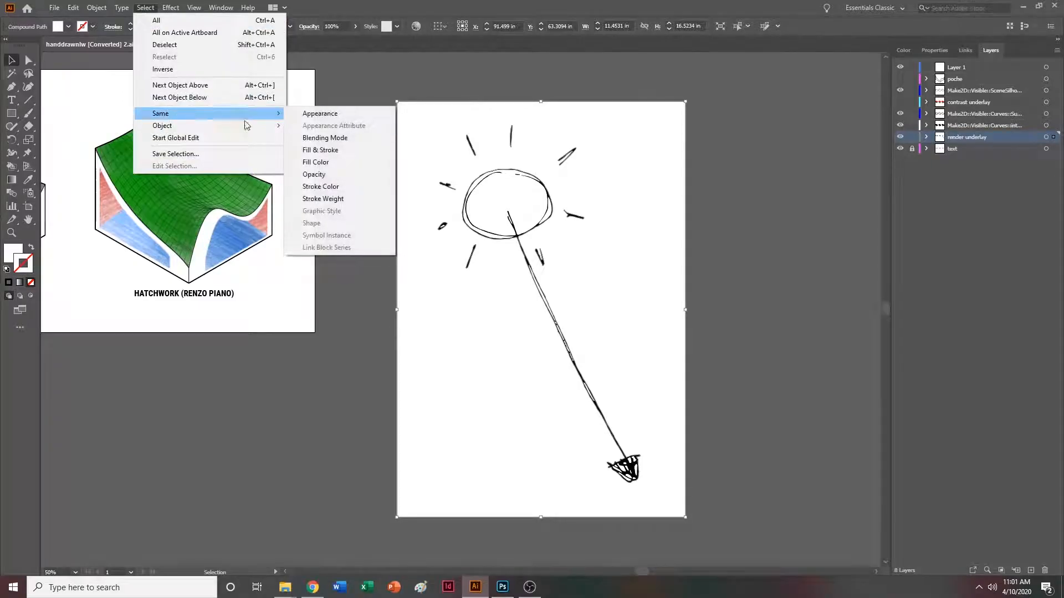
left_click(326, 162)
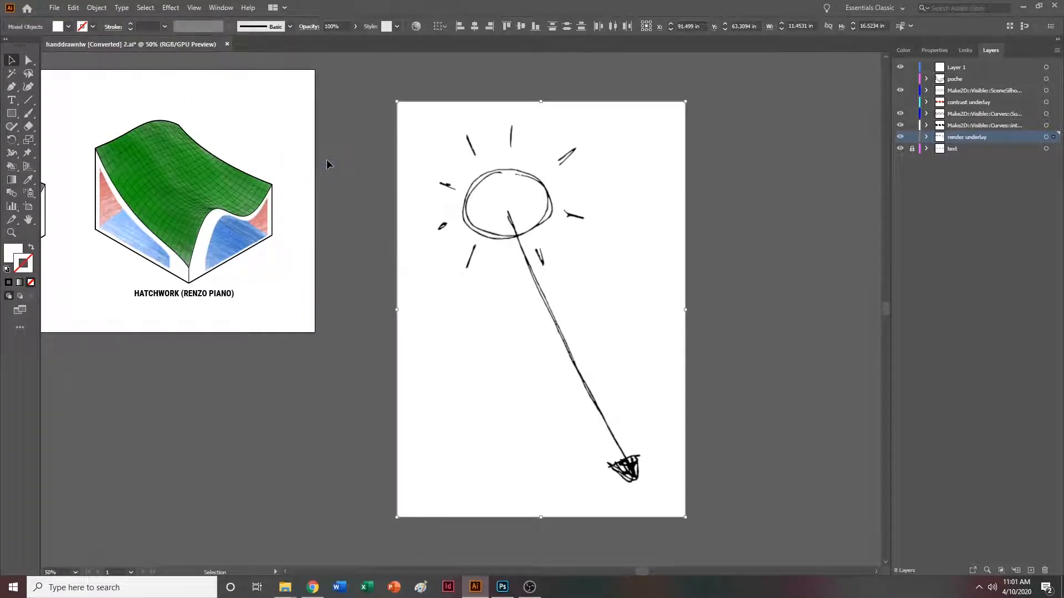
key("Delete")
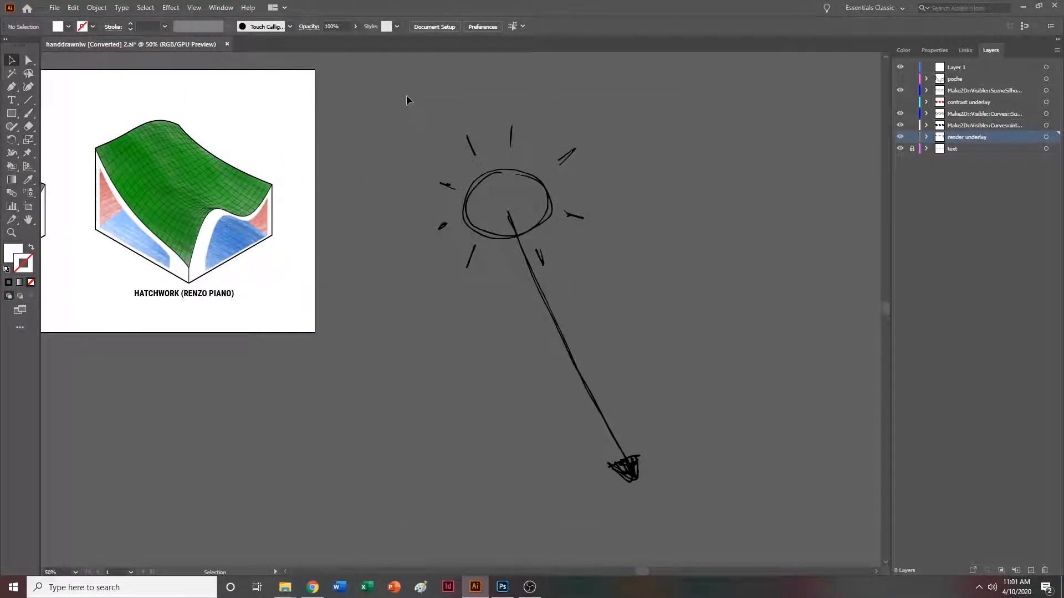
Try swapping the fill and stroke of the whole sun-and-arrow tracing.
key("ctrl+a")
key("ctrl+=")
key("ctrl+=")
key("ctrl+=")
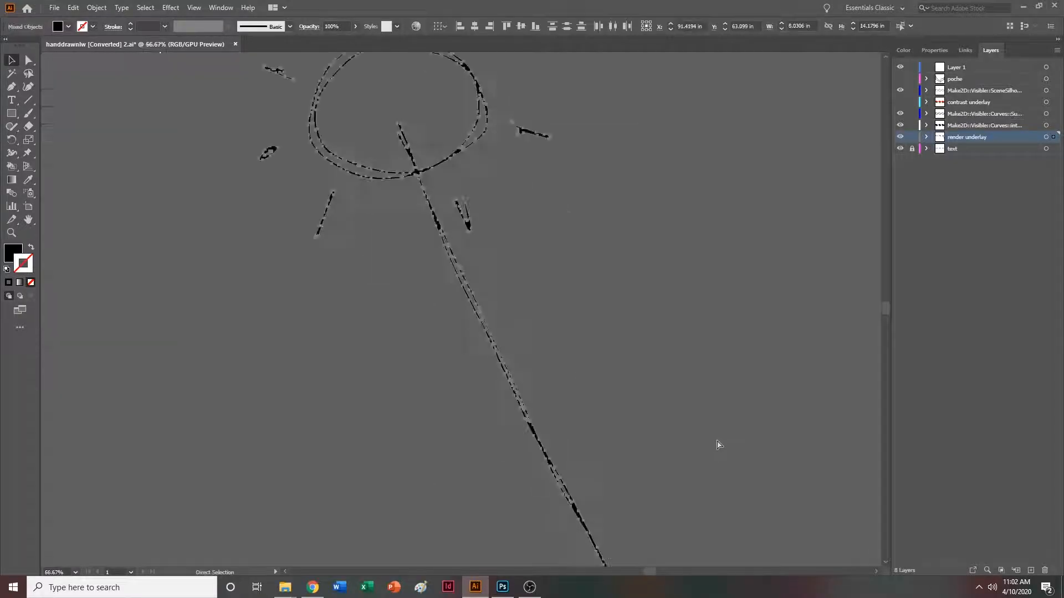
left_click(12, 254)
scroll(427, 312, "up", 5)
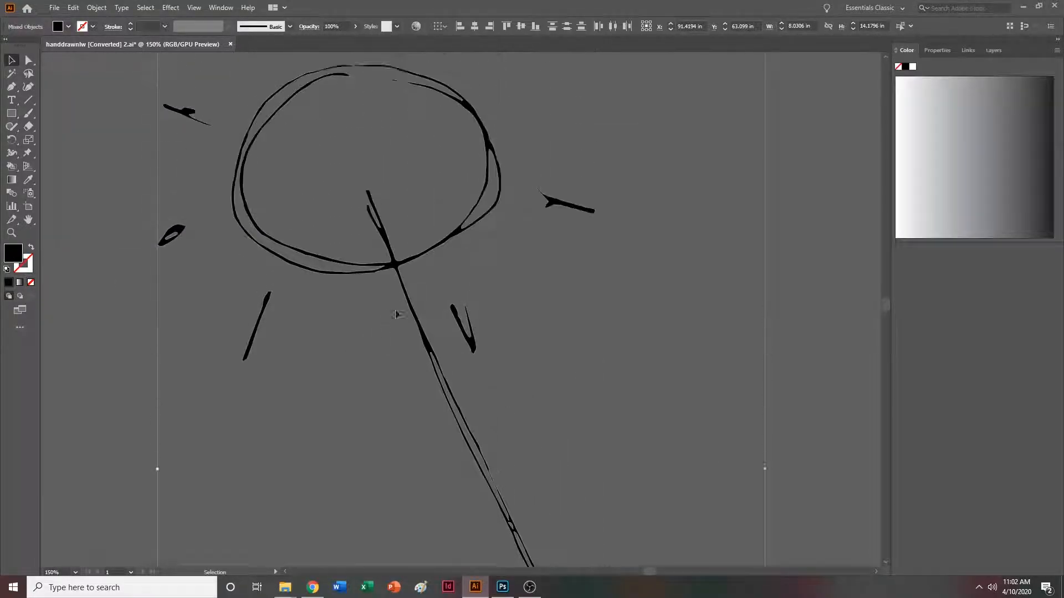
left_click(31, 249)
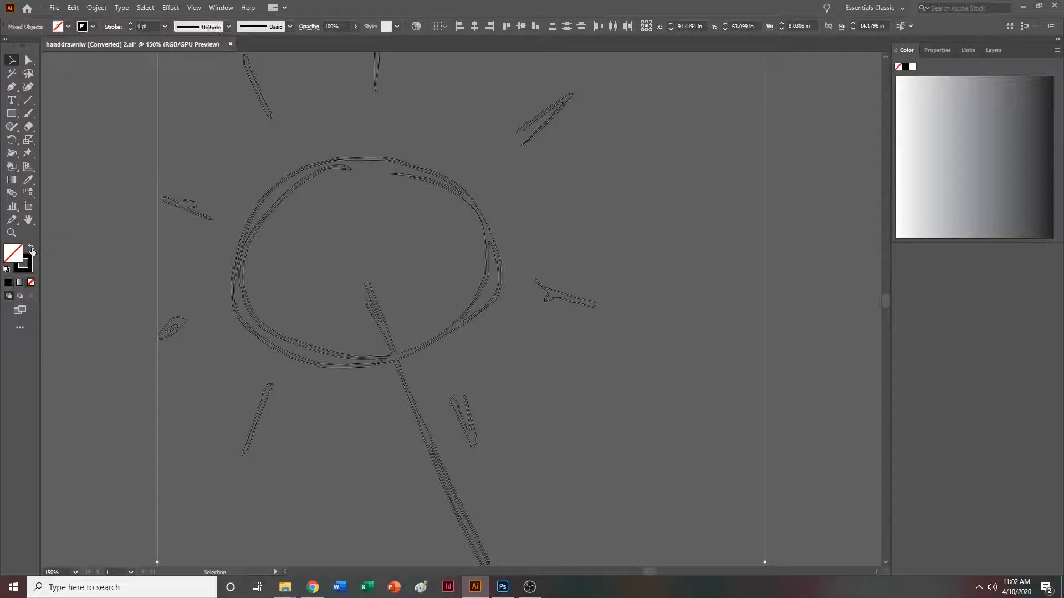
left_click(624, 245)
key("ctrl+minus")
key("ctrl+minus")
key("ctrl+minus")
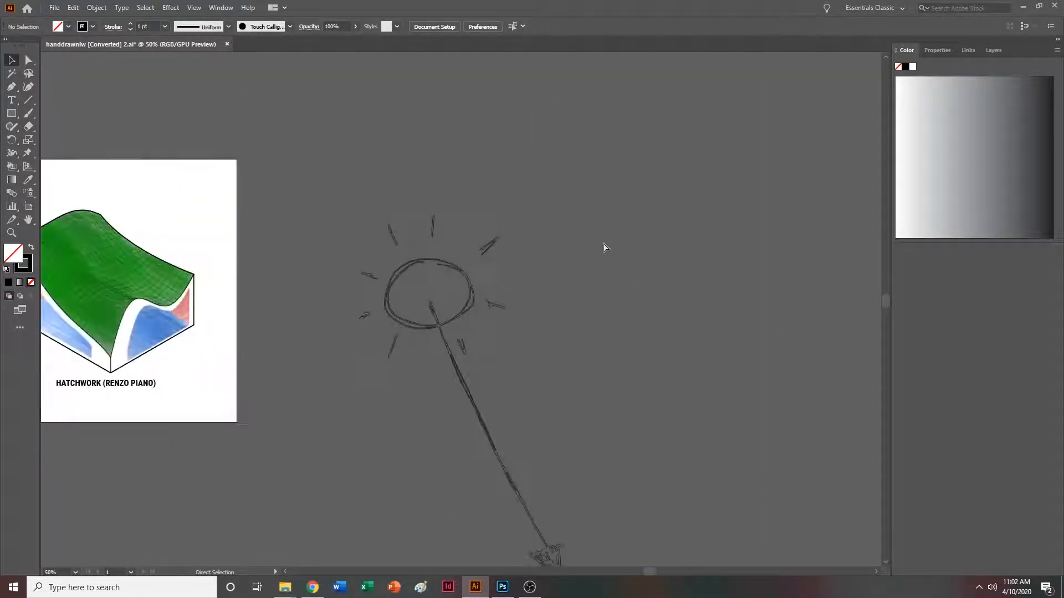
Move the sun-and-arrow tracing over the Hatchwork block and scale it to about 2.66 × 4.69 in, with the arrow ending on the green surface.
key("ctrl+a")
scroll(593, 264, "left", 4)
scroll(634, 325, "down", 3)
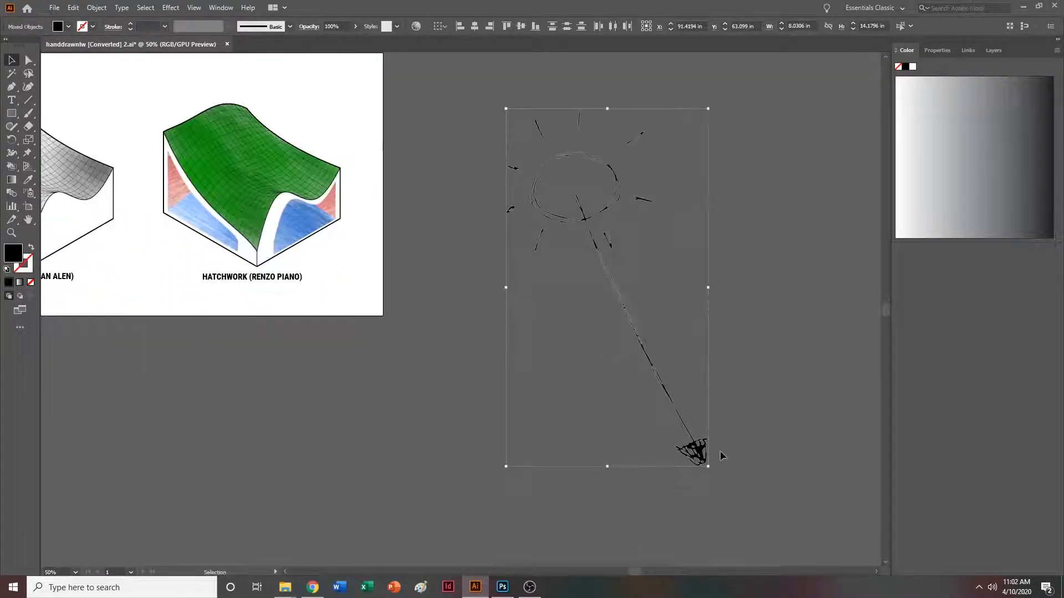
scroll(706, 460, "up", 2)
scroll(294, 225, "left", 1)
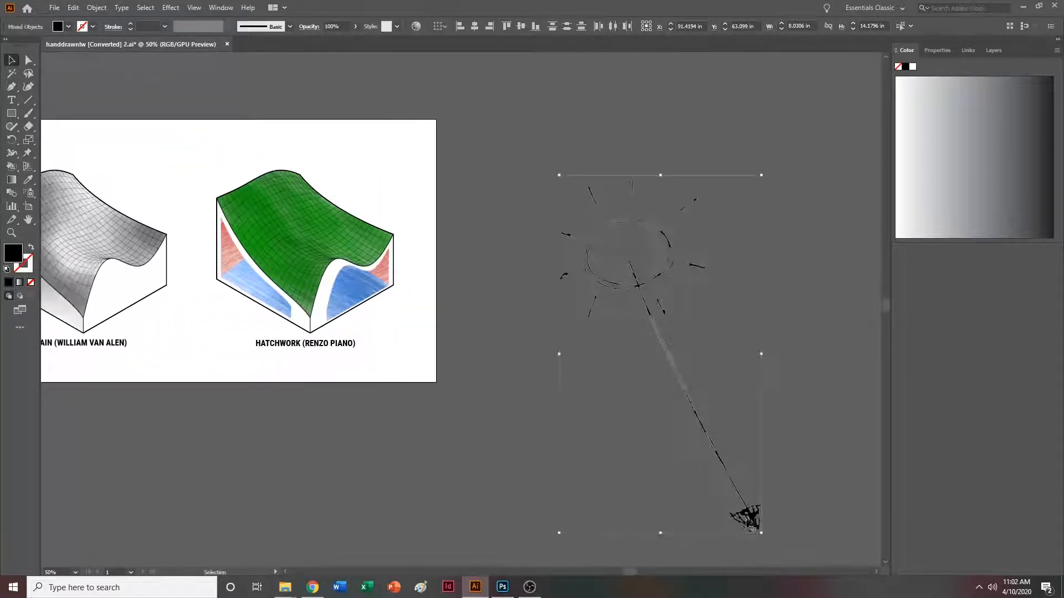
left_click_drag(292, 223, 285, 227)
scroll(285, 228, "left", 5)
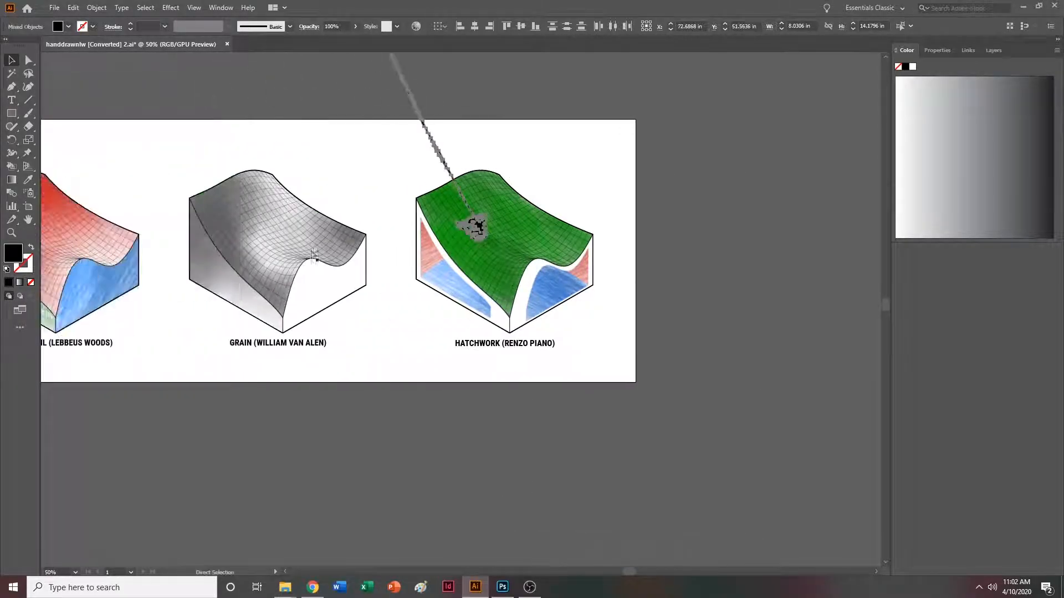
scroll(284, 228, "up", 5)
mouse_move(286, 85)
left_mouse_down()
mouse_move(430, 333)
mouse_move(422, 323)
left_mouse_up()
left_click_drag(460, 353, 449, 357)
key("ctrl+equal")
key("ctrl+equal")
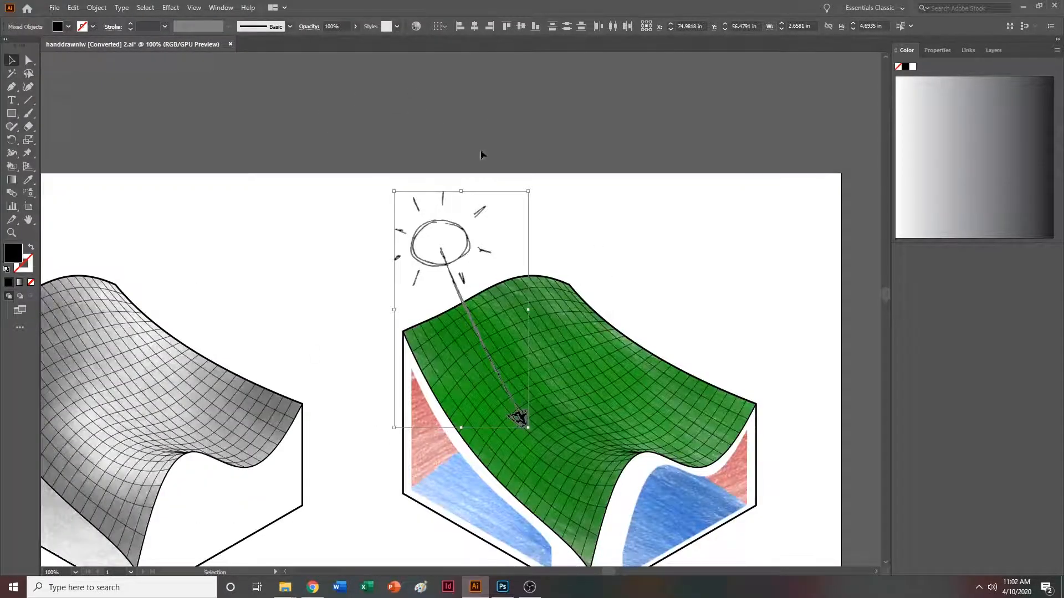
Make a Live Paint group from the sun-and-arrow tracing and clear the selection.
scroll(438, 127, "right", 3)
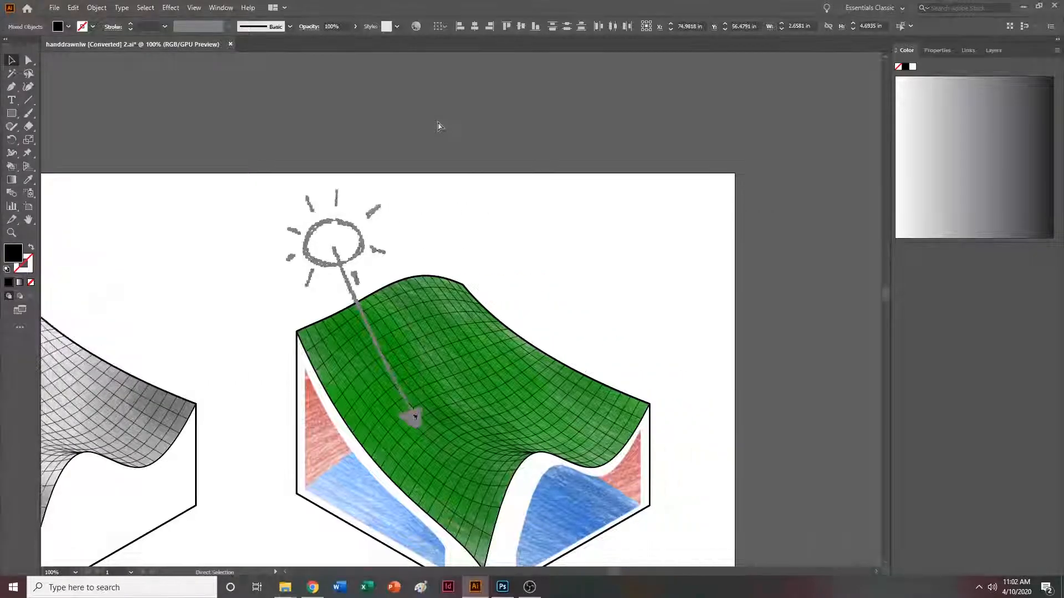
left_click(105, 9)
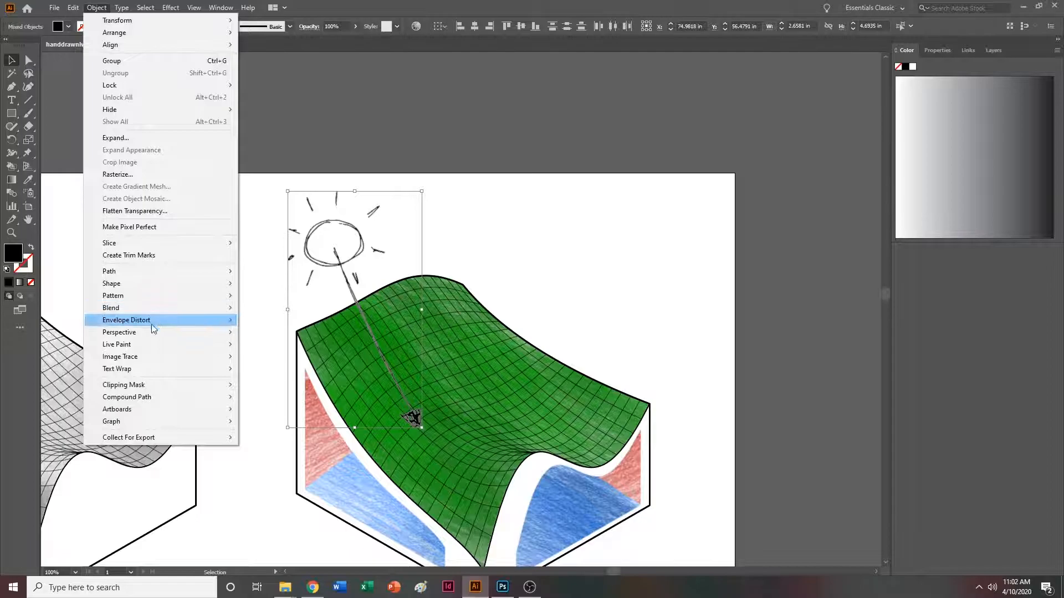
mouse_move(148, 345)
left_click(255, 345)
left_click(499, 221)
Examine the traced sun's linework up close against the Hatchwork block.
key("ctrl+plus")
key("ctrl+plus")
key("ctrl+plus")
scroll(496, 221, "left", 5)
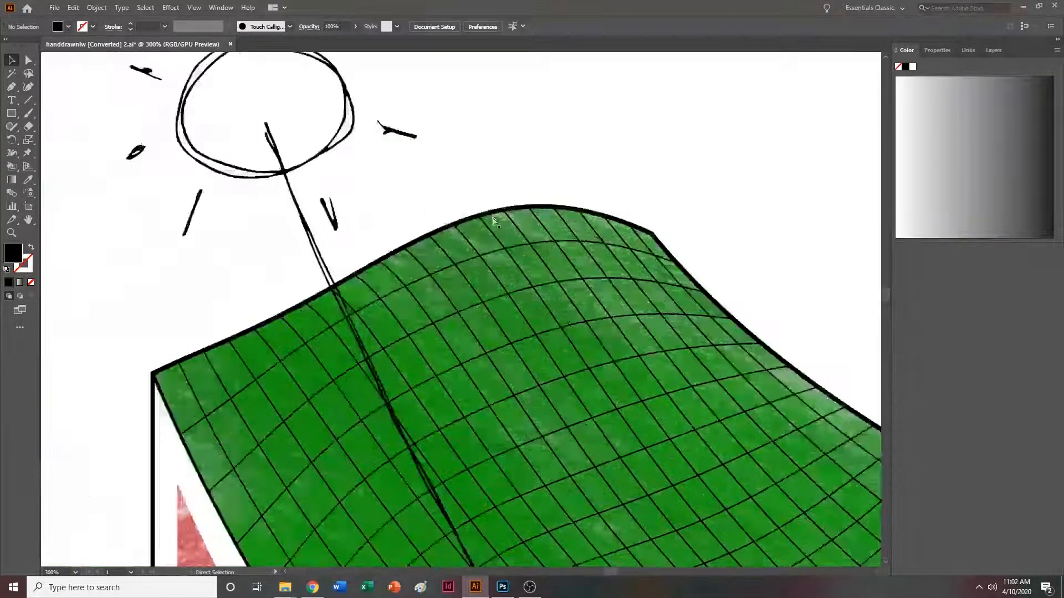
scroll(511, 272, "up", 1)
scroll(519, 284, "up", 2)
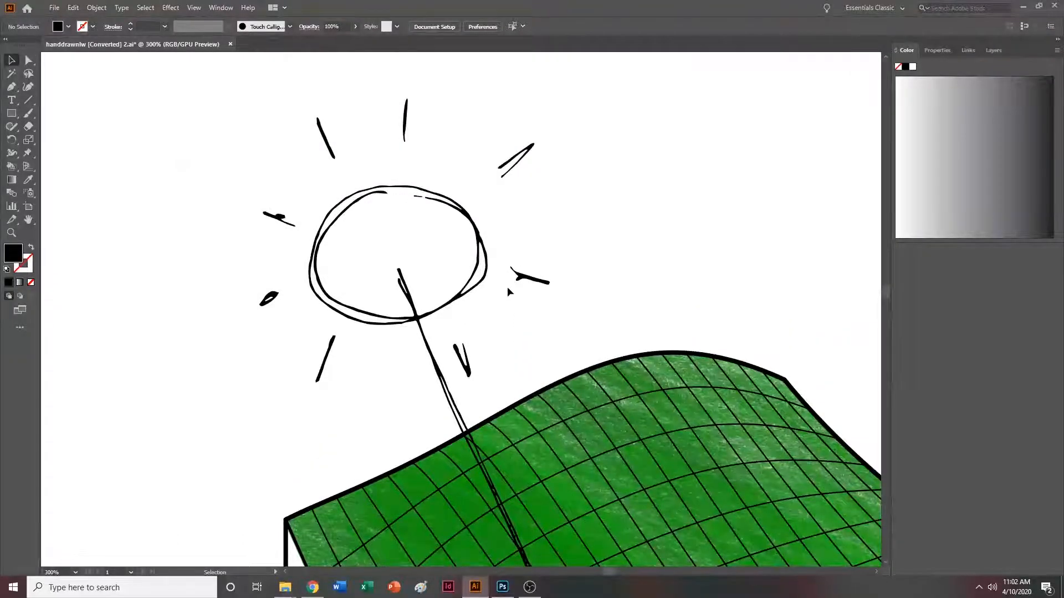
key("ctrl+minus")
key("ctrl+minus")
key("ctrl+minus")
key("ctrl+plus")
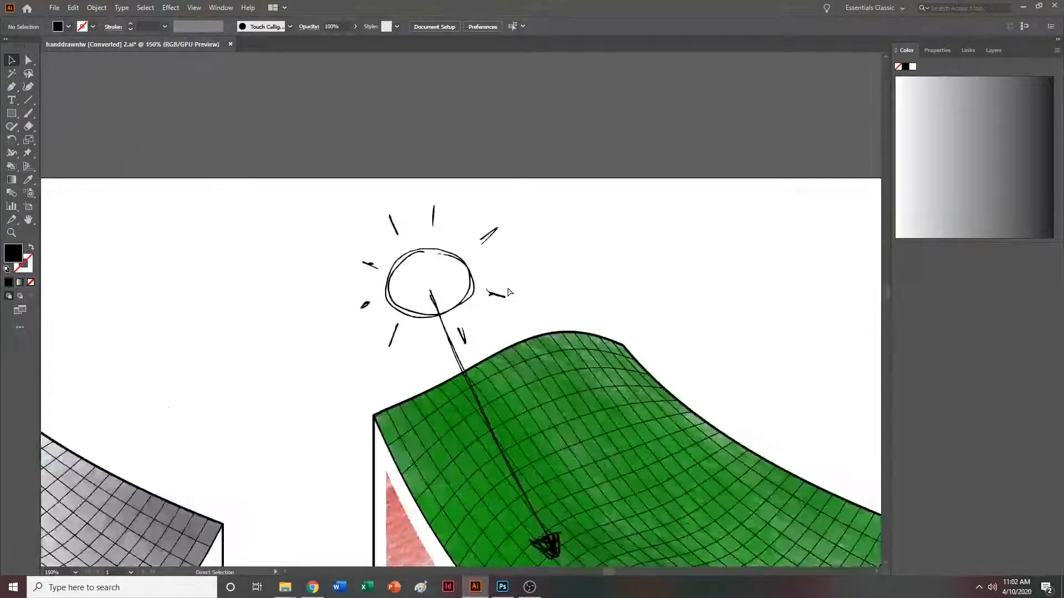
Try filling the sun's interior with dark yellow (RGB 183, 183, 0) using the Live Paint Bucket.
key("ctrl+plus")
key("ctrl+plus")
left_click(11, 167)
double_click(19, 260)
left_click(411, 270)
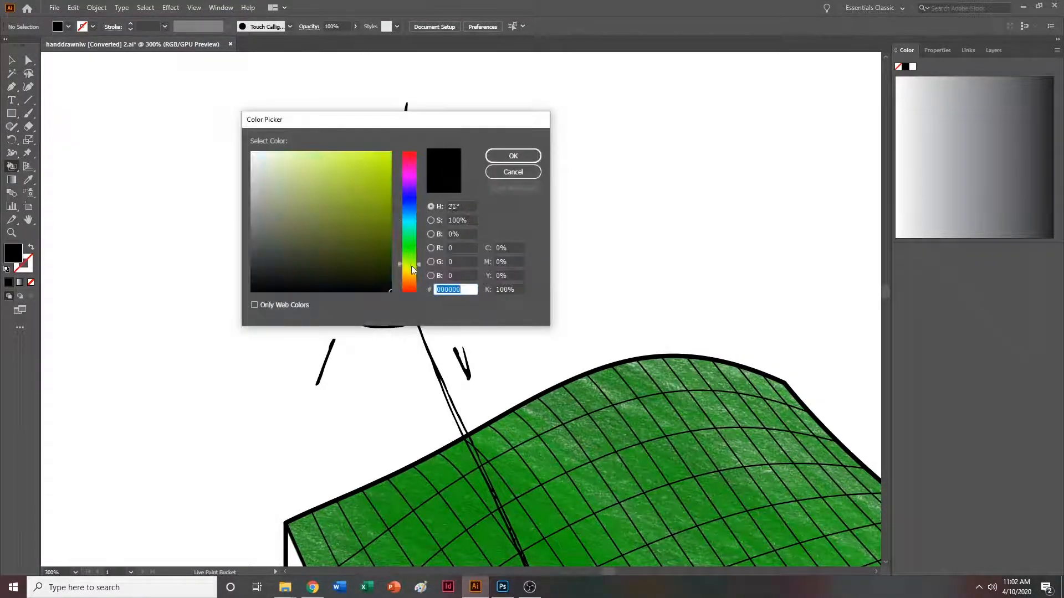
left_click(381, 204)
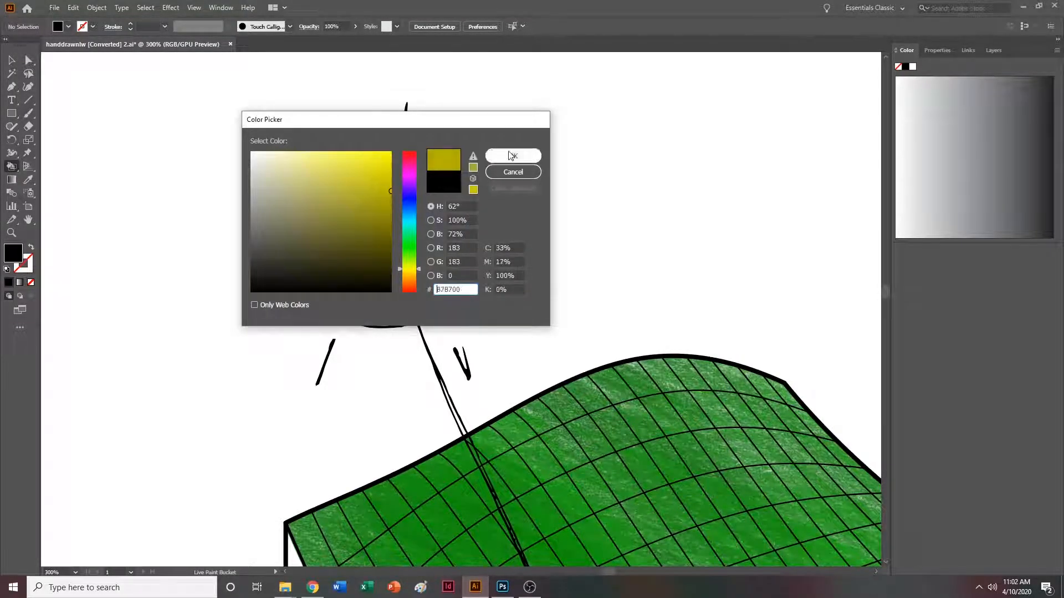
left_click(513, 156)
left_click(410, 256)
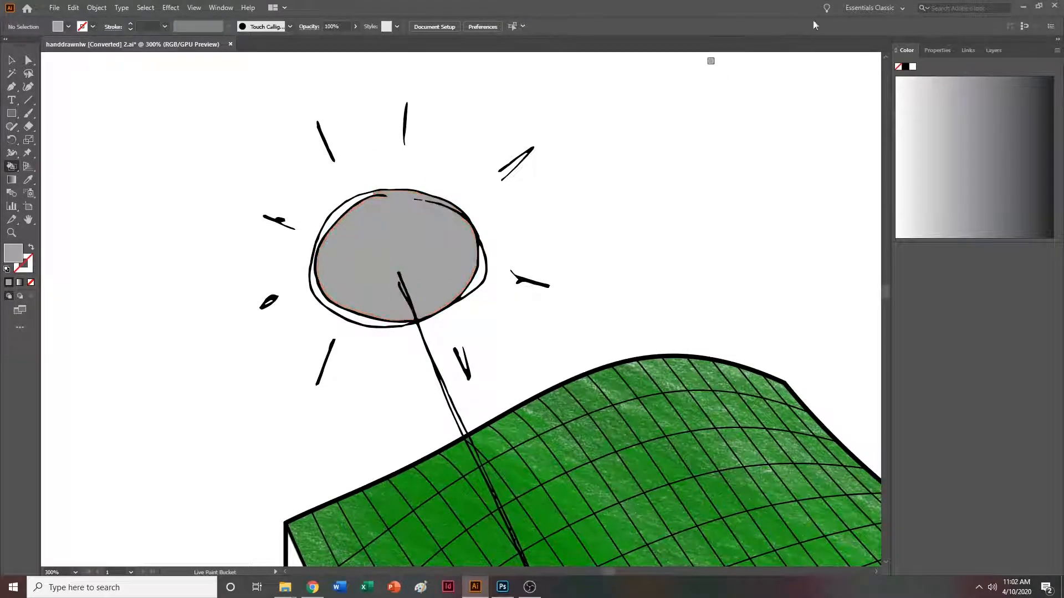
Switch the color spectrum from grayscale to RGB and pick a bright yellow fill.
left_click(1059, 51)
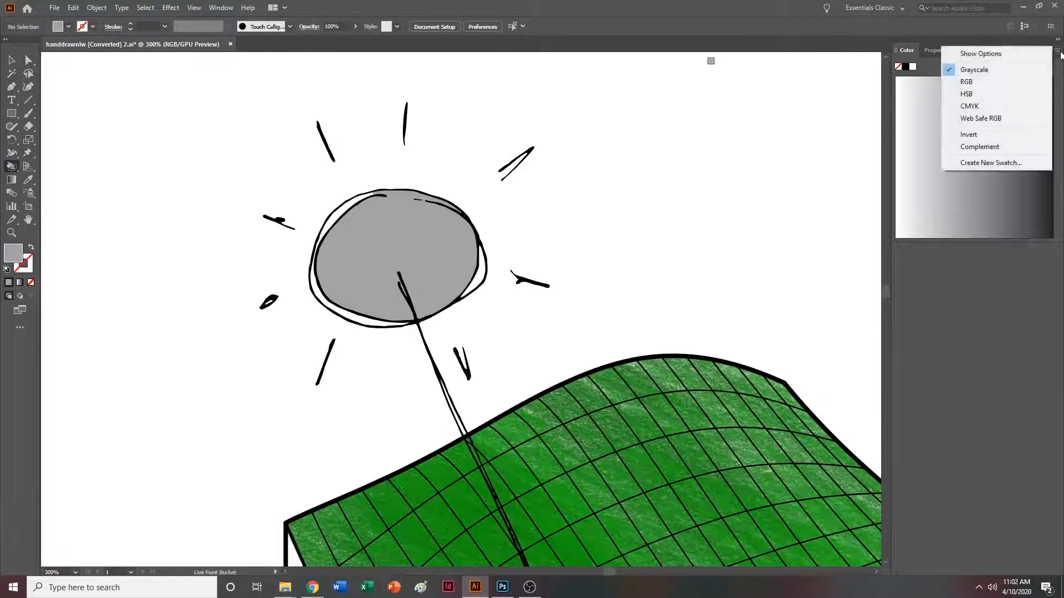
left_click(1009, 80)
left_click(949, 123)
left_click(924, 147)
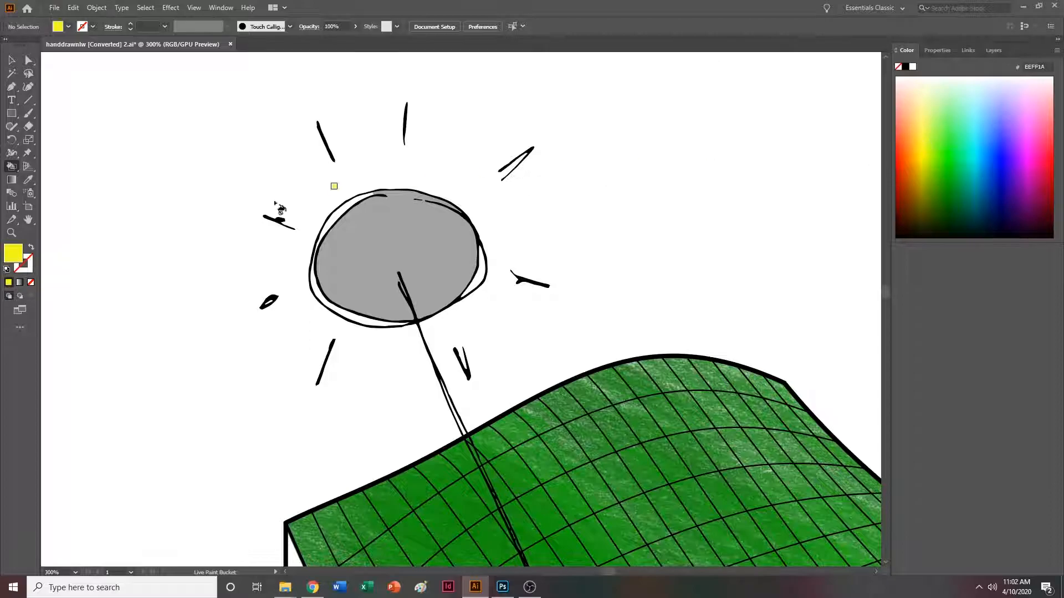
Fill the sun's interior and the gaps between its outline strokes with bright yellow using the Live Paint Bucket.
left_click(361, 230)
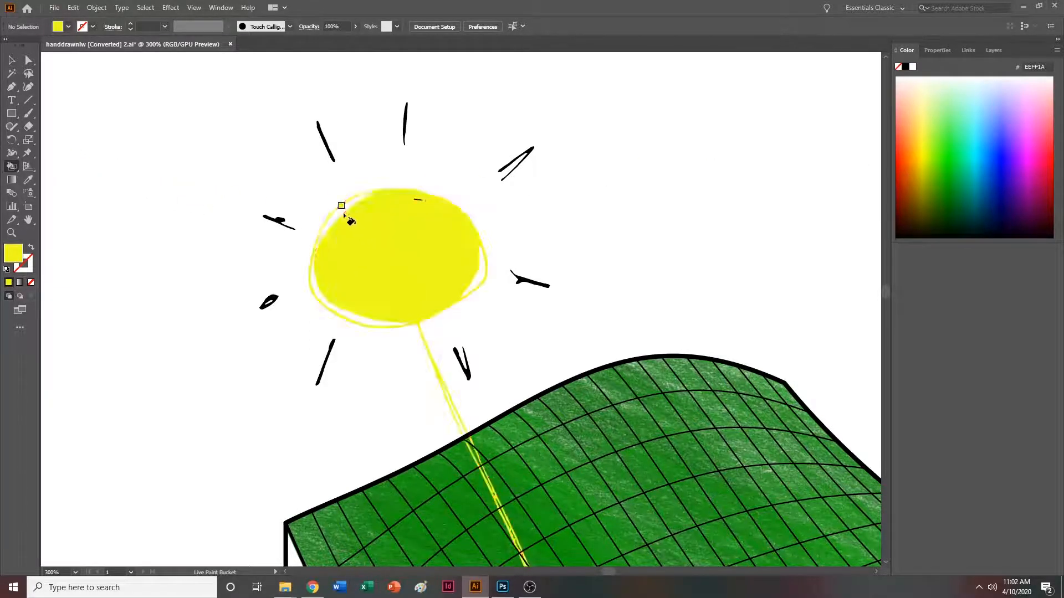
left_click(483, 274)
left_click(333, 216)
left_click(331, 310)
key("ctrl+minus")
key("ctrl+minus")
key("ctrl+minus")
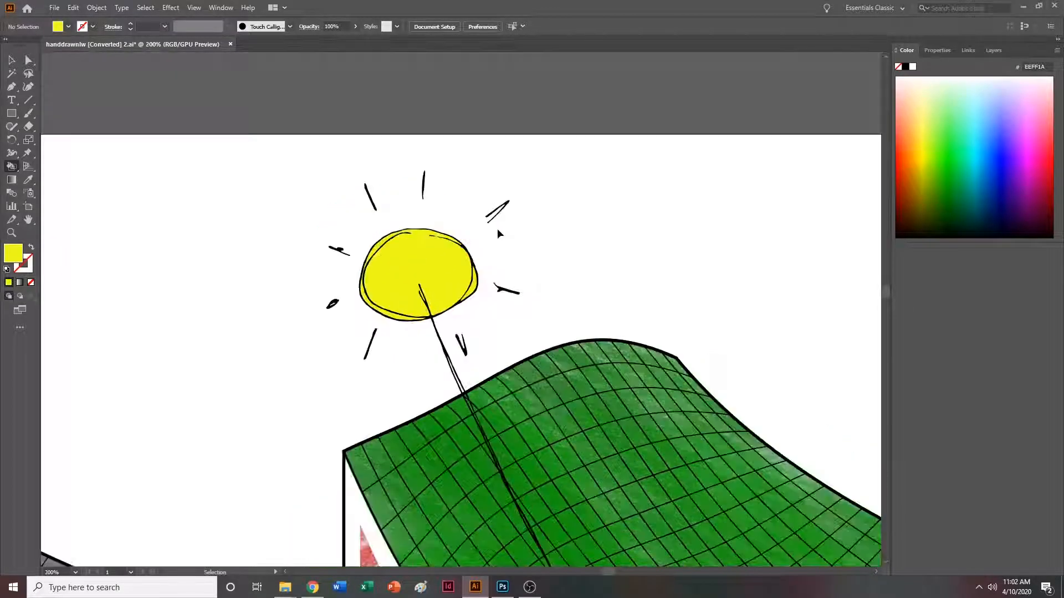
scroll(398, 185, "down", 4)
scroll(360, 206, "right", 2)
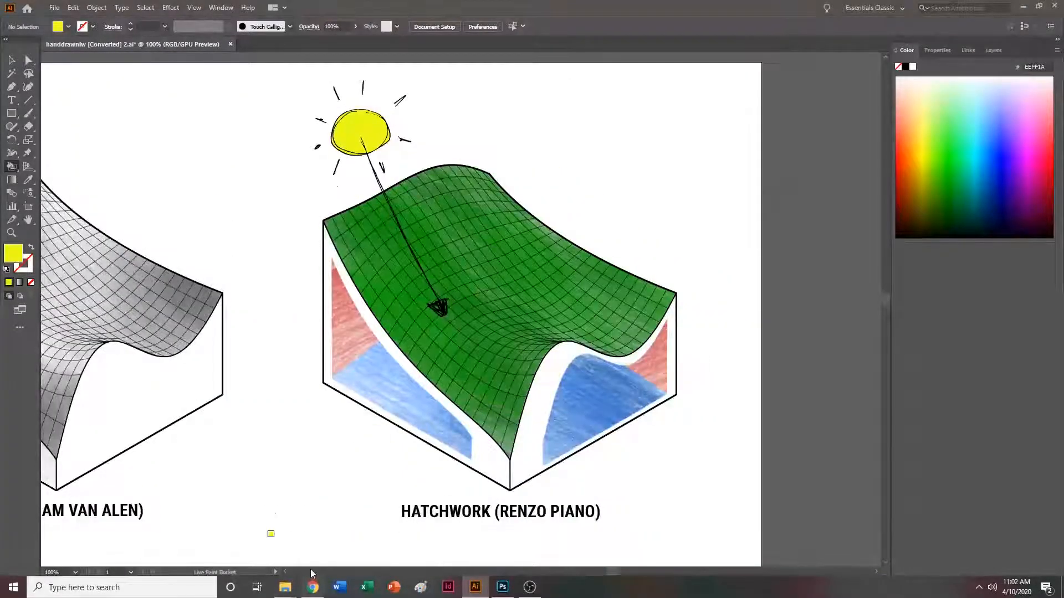
Switch to Chrome, examine the ArchDaily section sketch among the Renzo Piano drawings, and return to Illustrator.
left_click(312, 589)
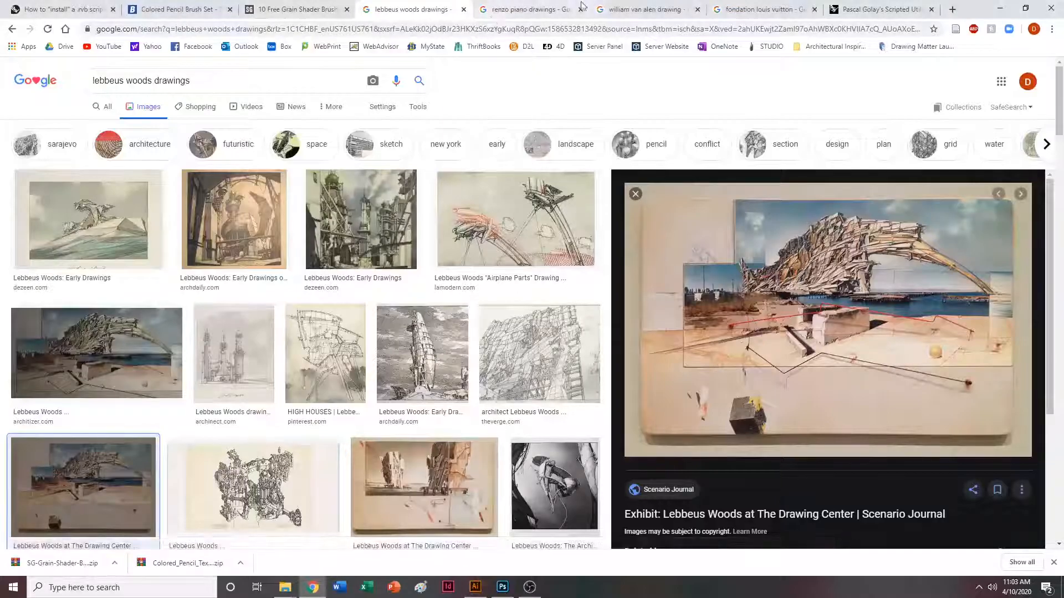
key("ctrl+Tab")
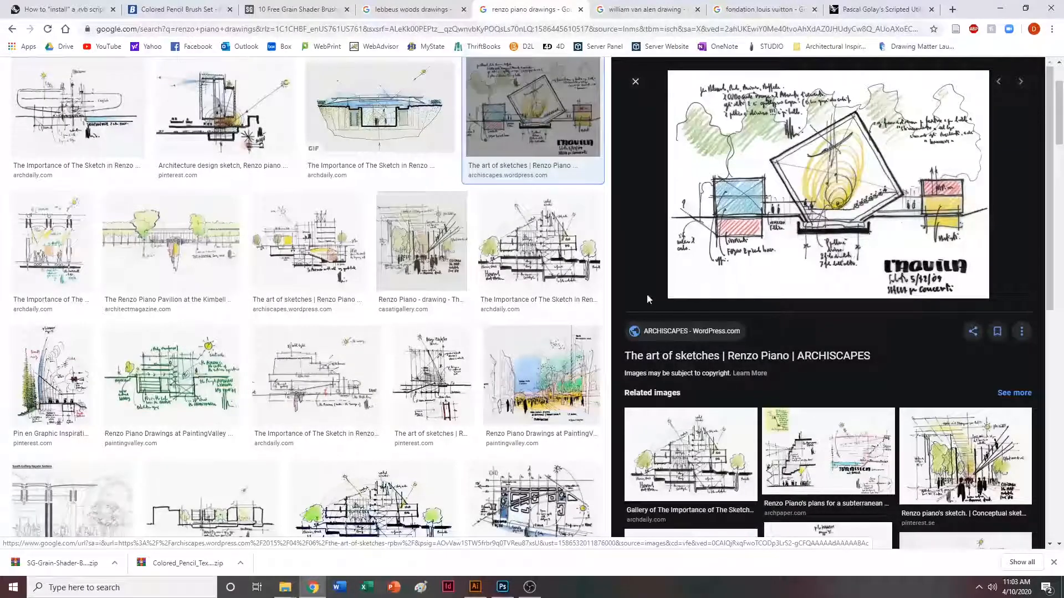
left_click(537, 241)
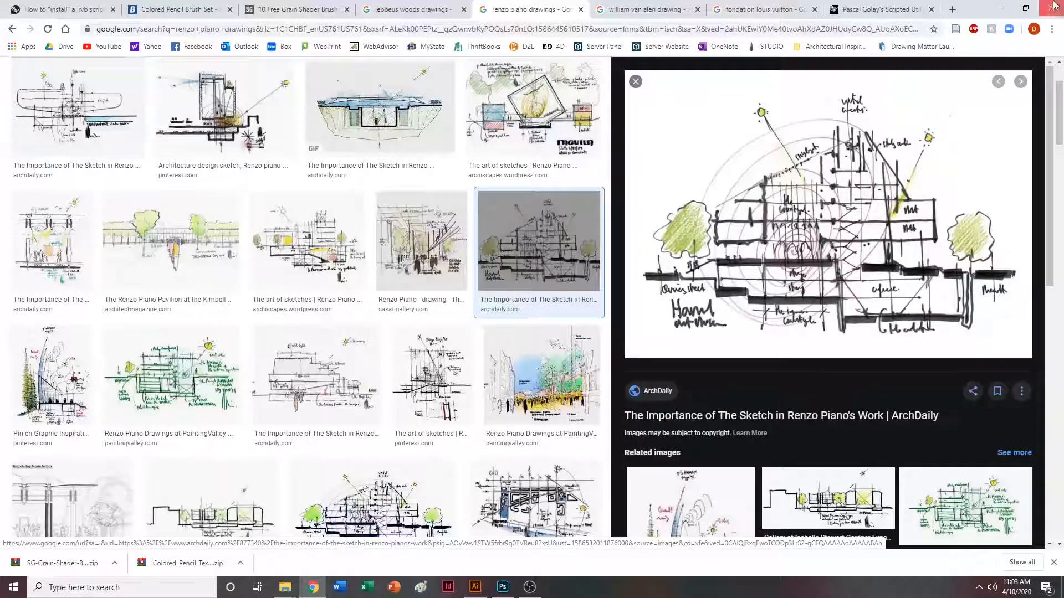
left_click(1004, 8)
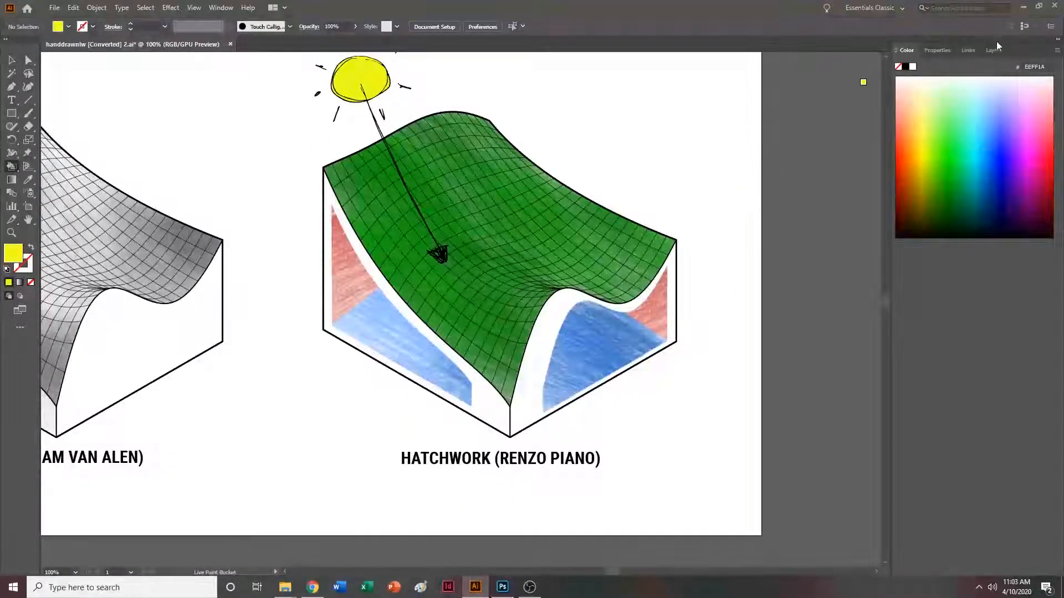
Show the poche layer and hide all other layers except text.
left_click(993, 55)
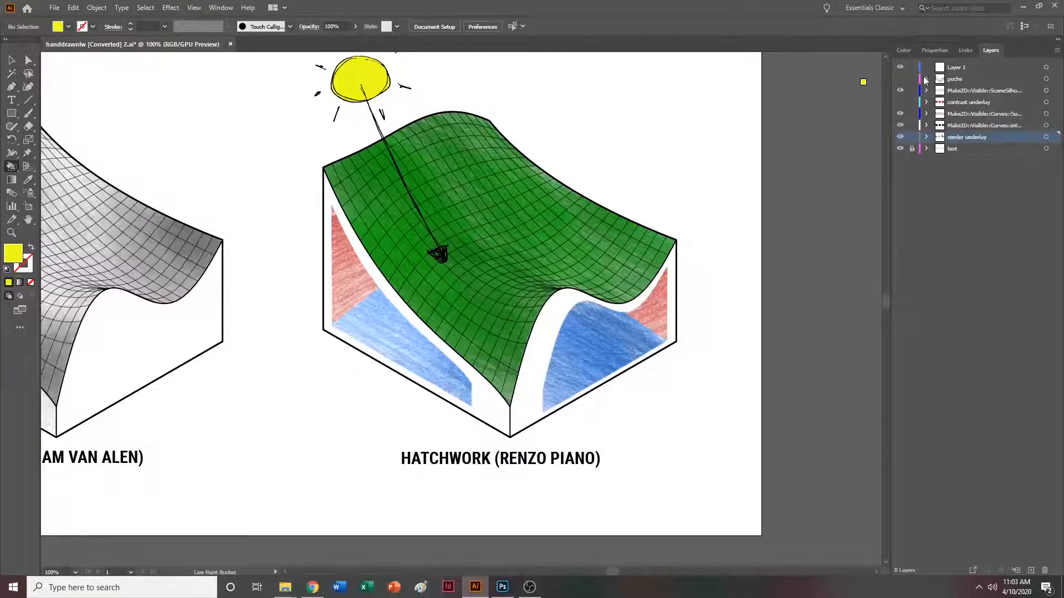
left_click(900, 79)
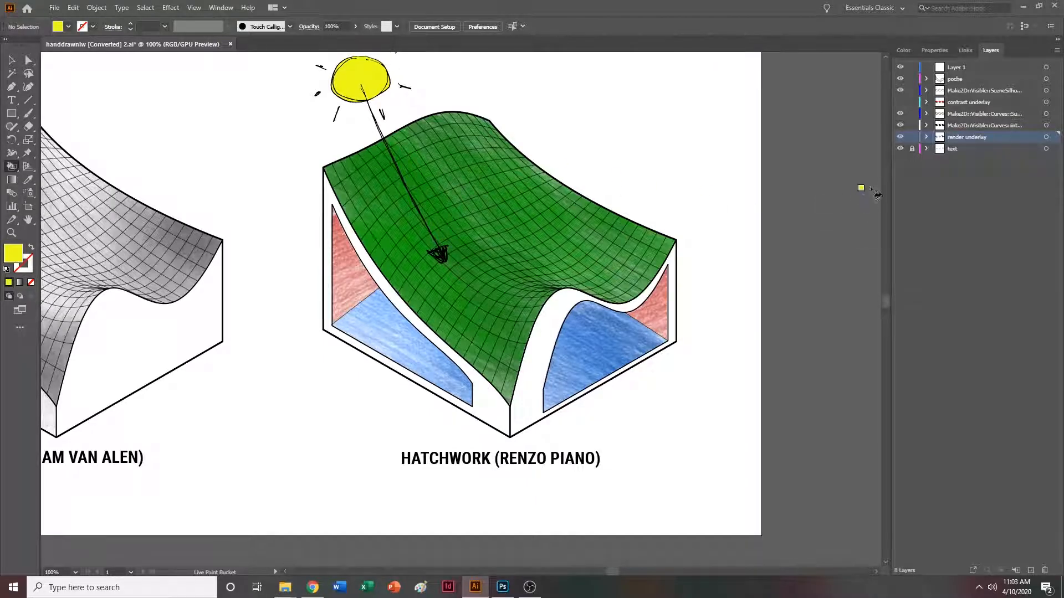
left_click(912, 149)
left_click_drag(901, 139, 900, 91)
left_click(900, 68)
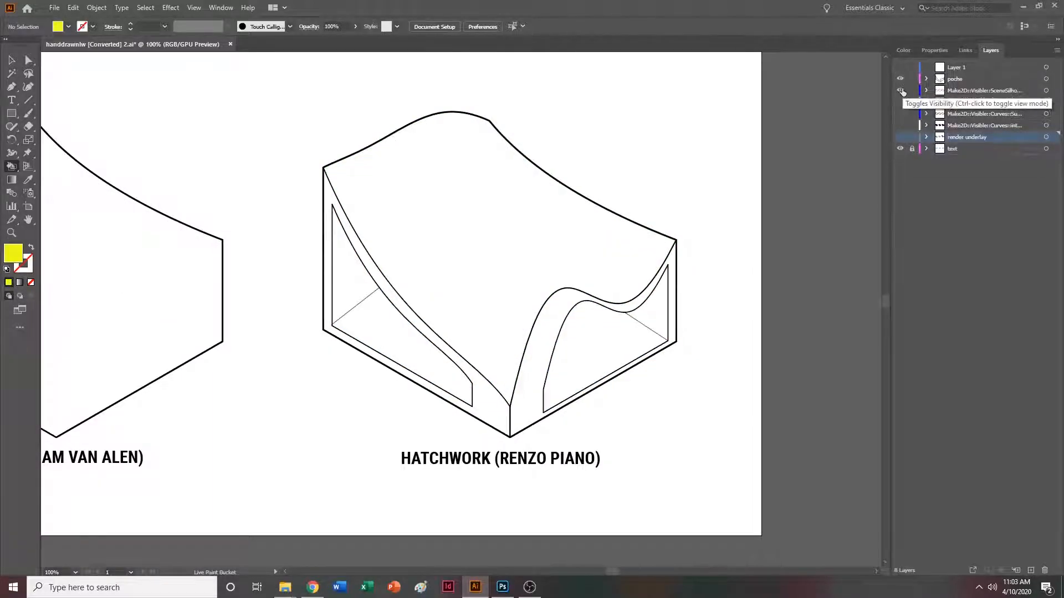
left_click(901, 91)
Select the Hatchwork block's poche linework and add a new layer directly above the poche layer.
left_click(12, 60)
scroll(445, 249, "right", 2)
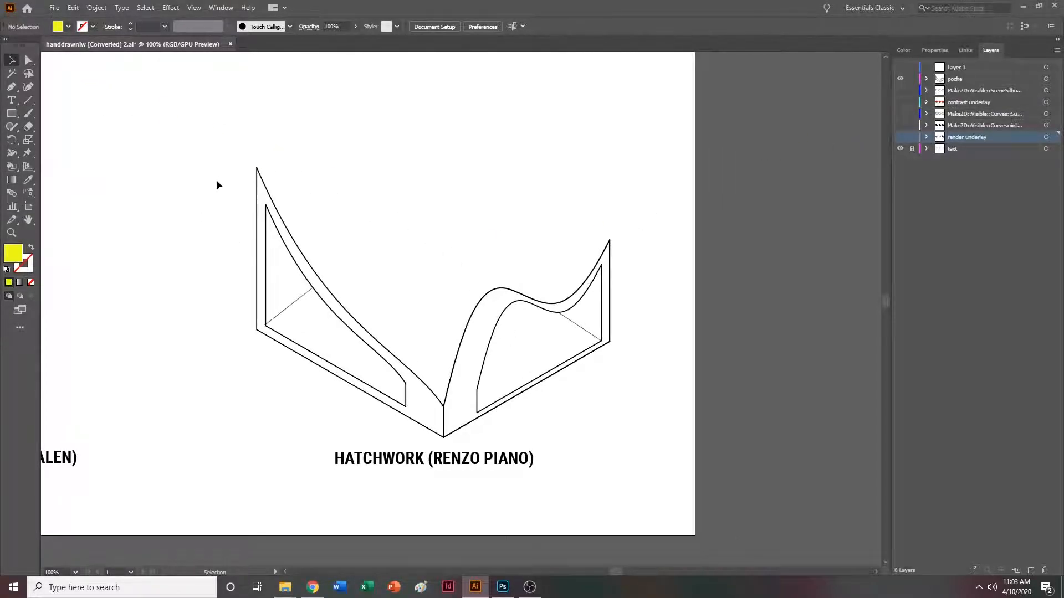
left_click_drag(284, 216, 652, 448)
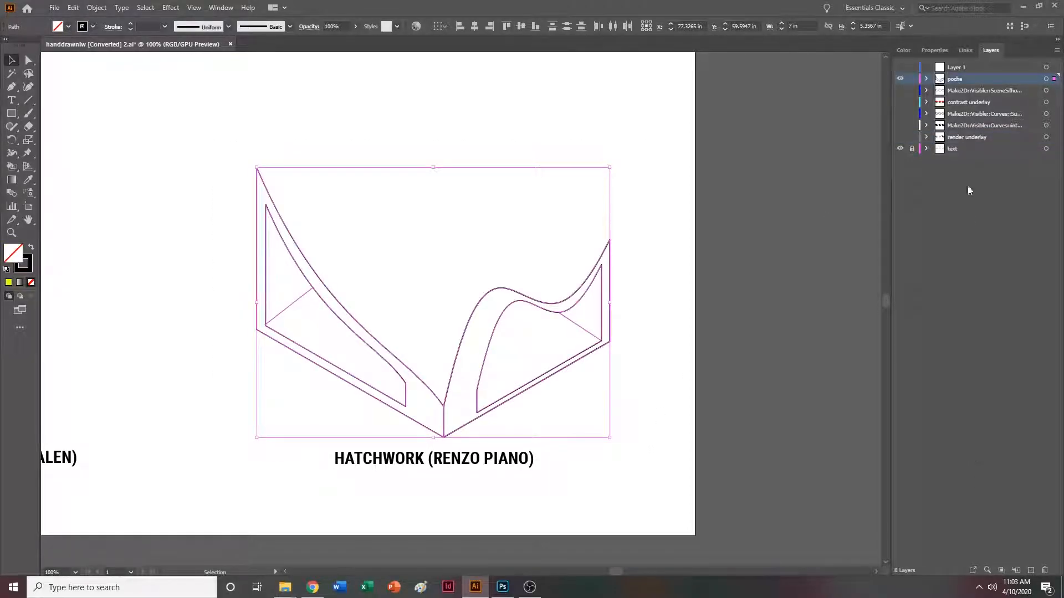
left_click(1032, 570)
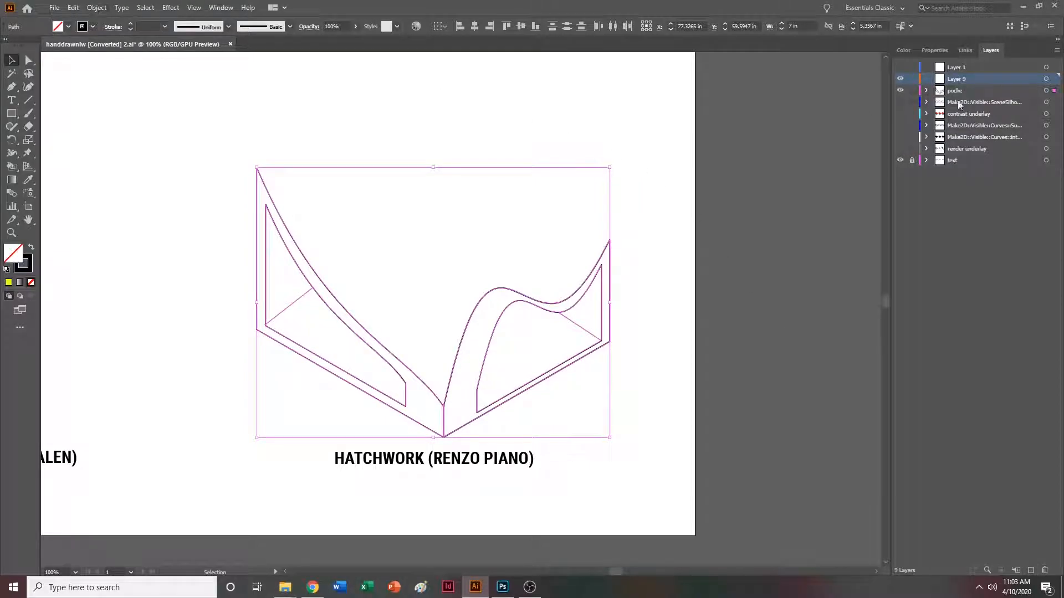
Rename the new layer above the poche layer as poche2.
double_click(957, 78)
type("poche")
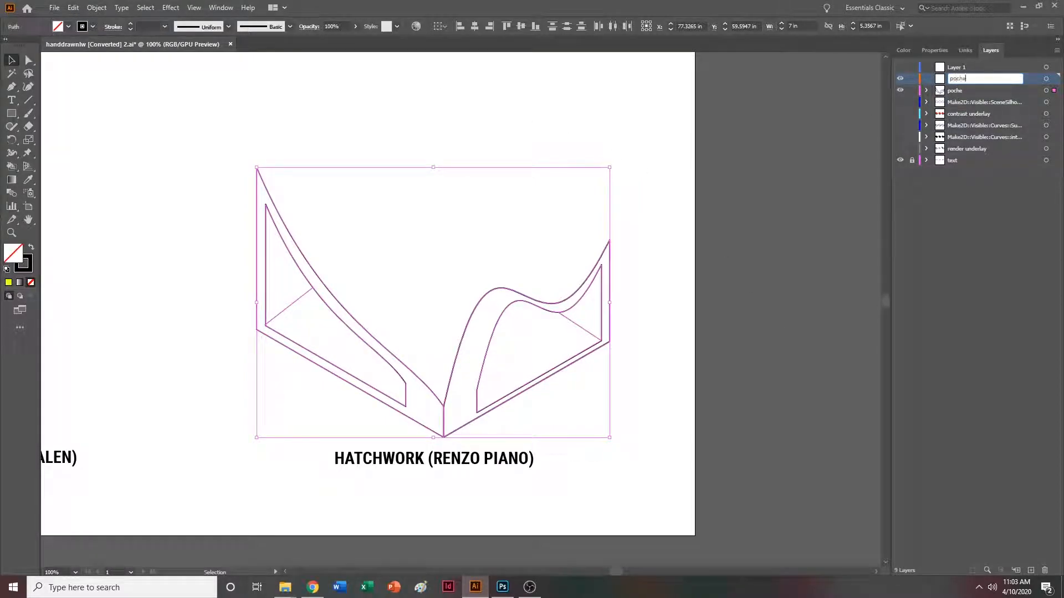
type("2")
key("Return")
Duplicate the selected poche linework in place and move the copy onto the poche2 layer.
left_click(73, 8)
left_click(91, 60)
left_click(74, 8)
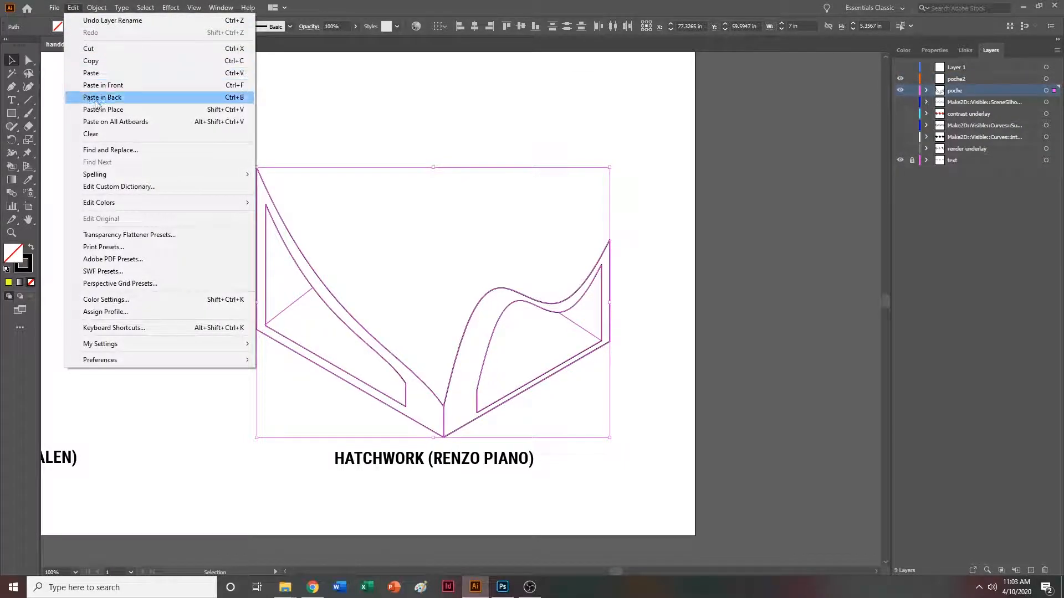
left_click(167, 109)
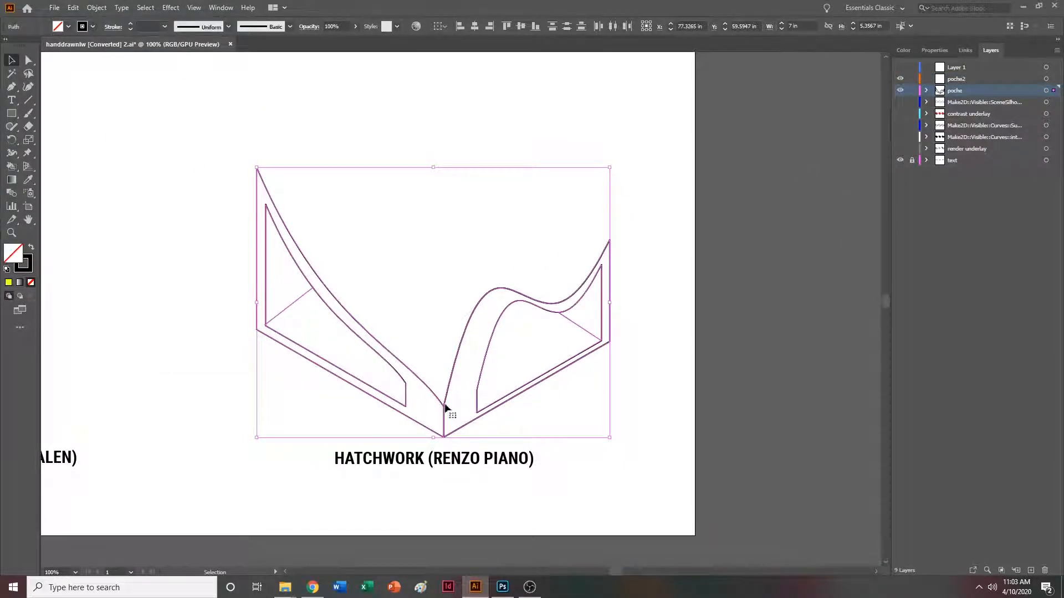
left_click_drag(1053, 91, 1054, 79)
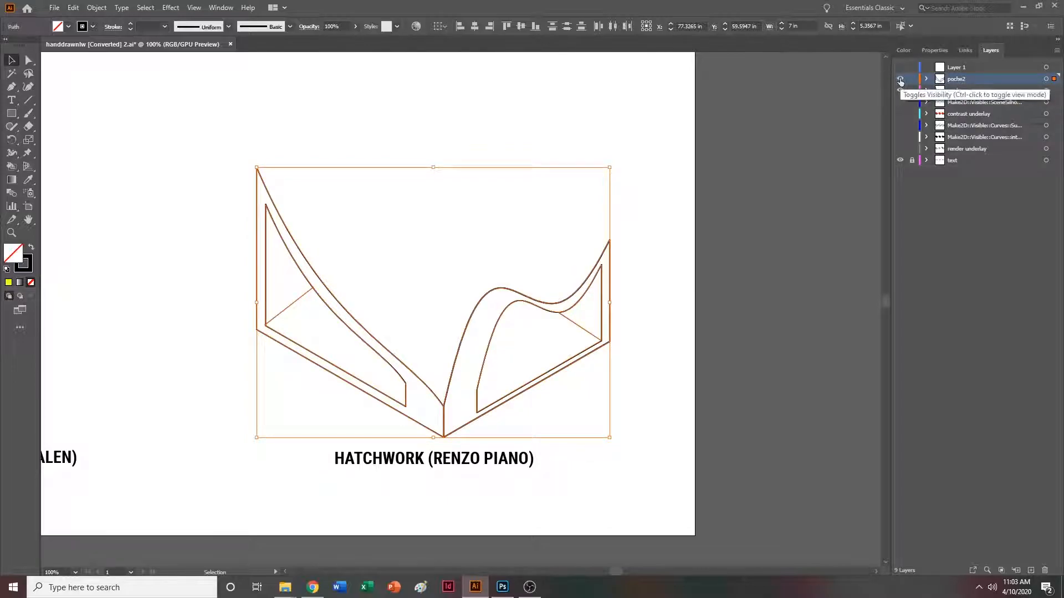
Delete the thin diagonal lines inside the block's two openings on both the poche and poche2 layers.
left_click(899, 80)
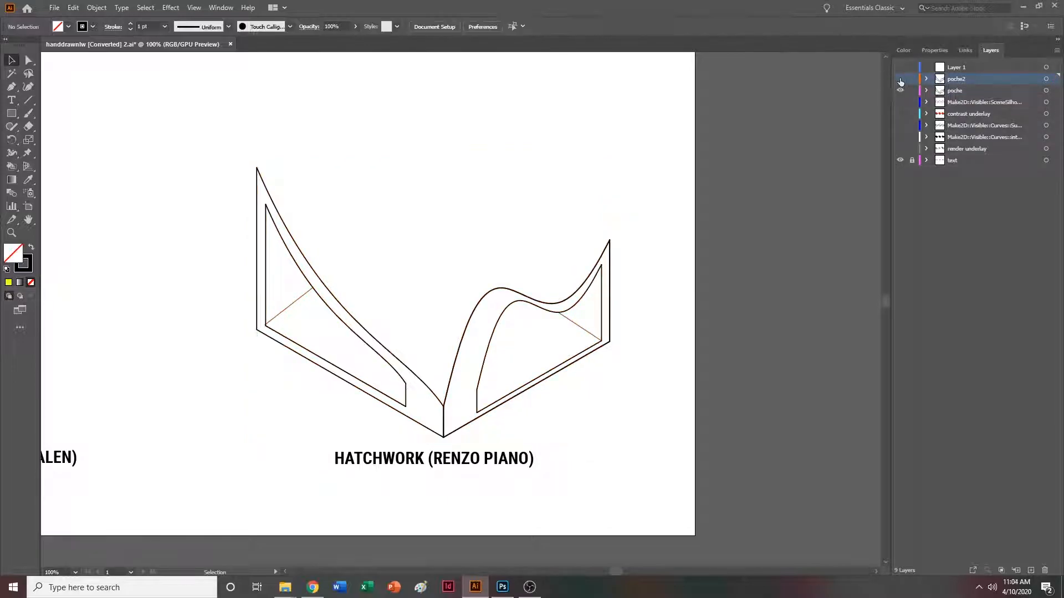
left_click(292, 303)
key("Delete")
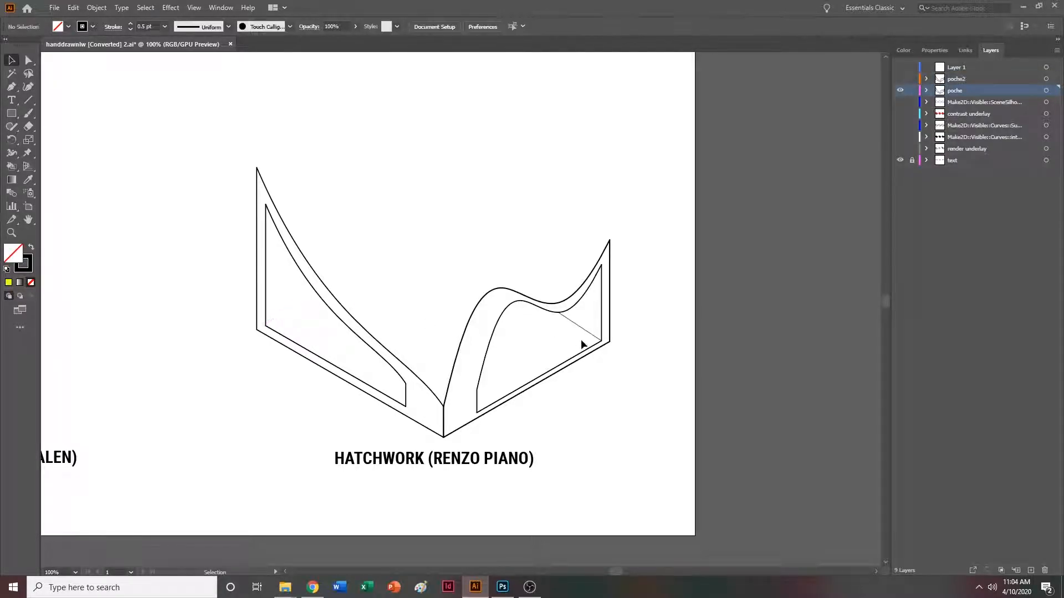
left_click(900, 78)
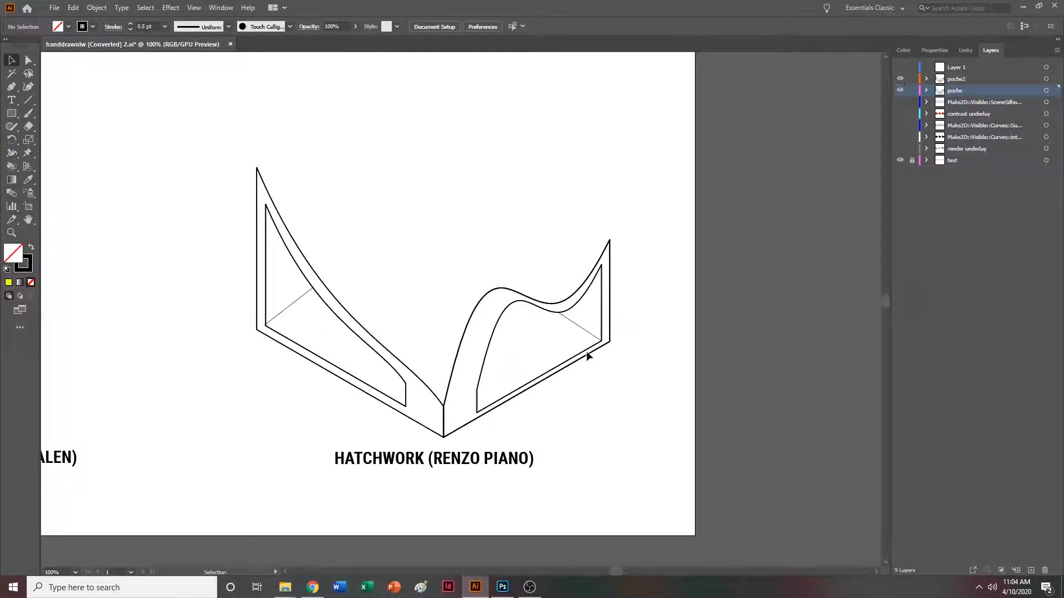
left_click(577, 324)
key("Delete")
left_click(301, 292)
key("Delete")
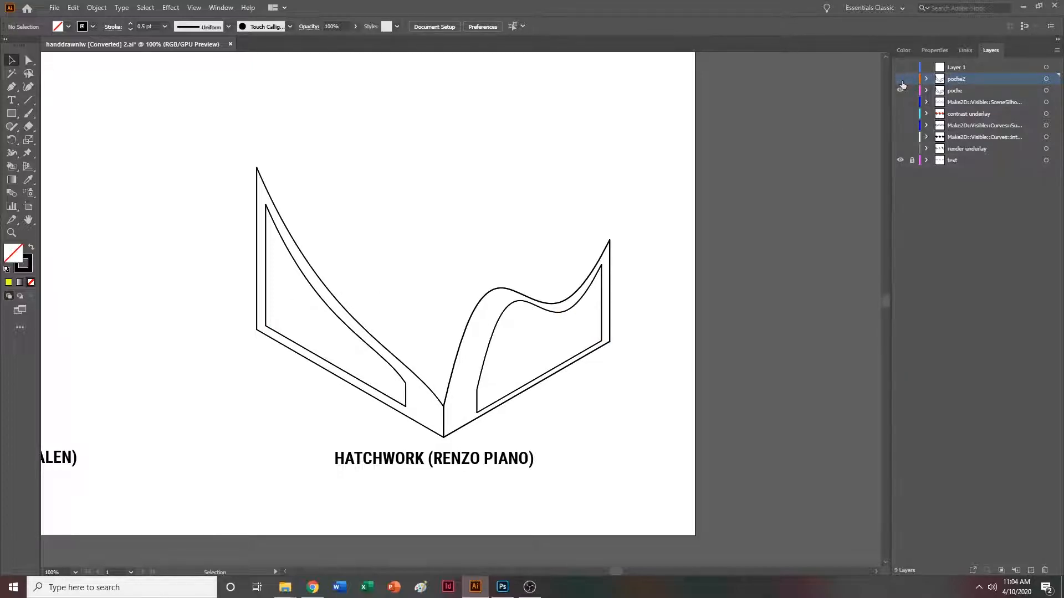
With poche2 hidden, select all of the block's linework on the poche layer and make it a Live Paint group.
left_click(974, 91)
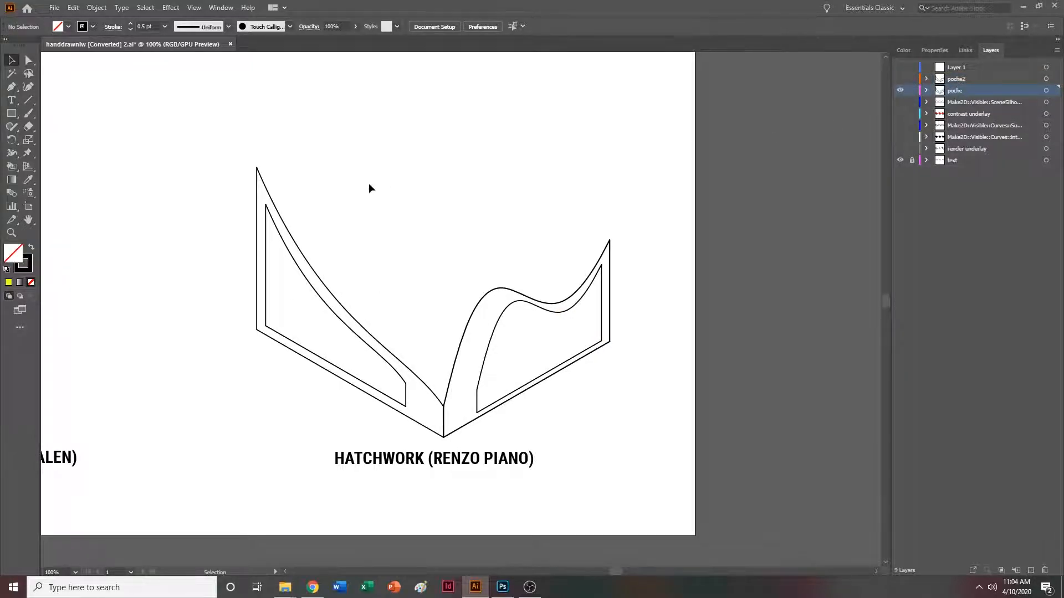
left_click_drag(196, 148, 678, 440)
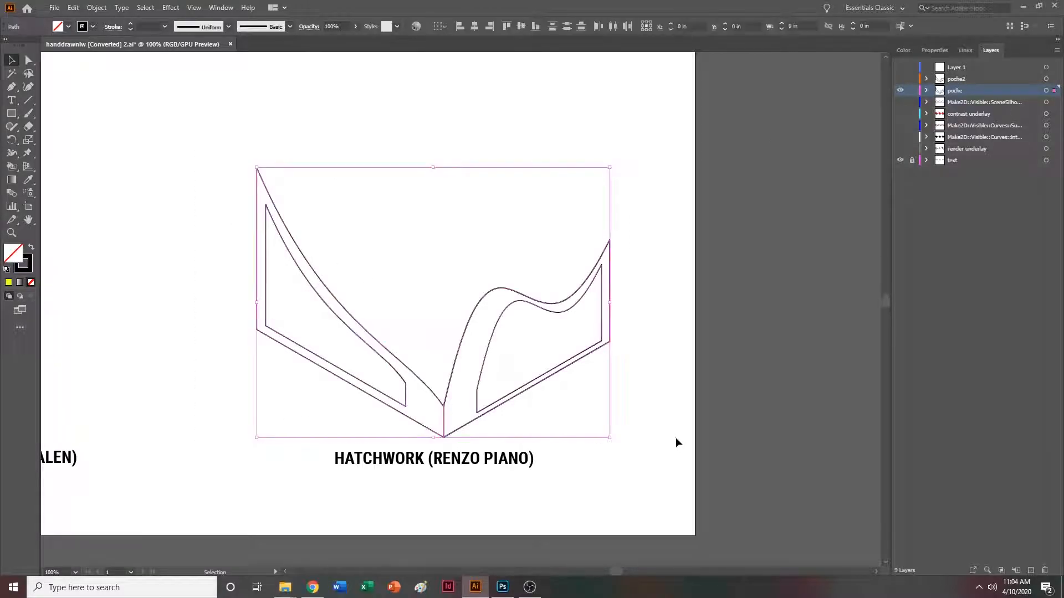
left_click(89, 8)
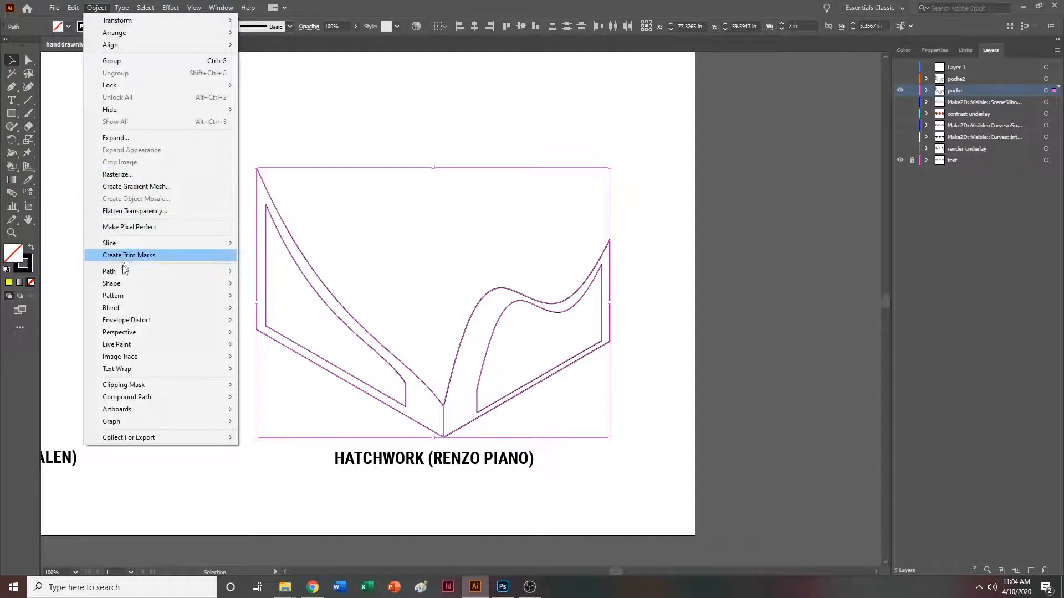
mouse_move(211, 344)
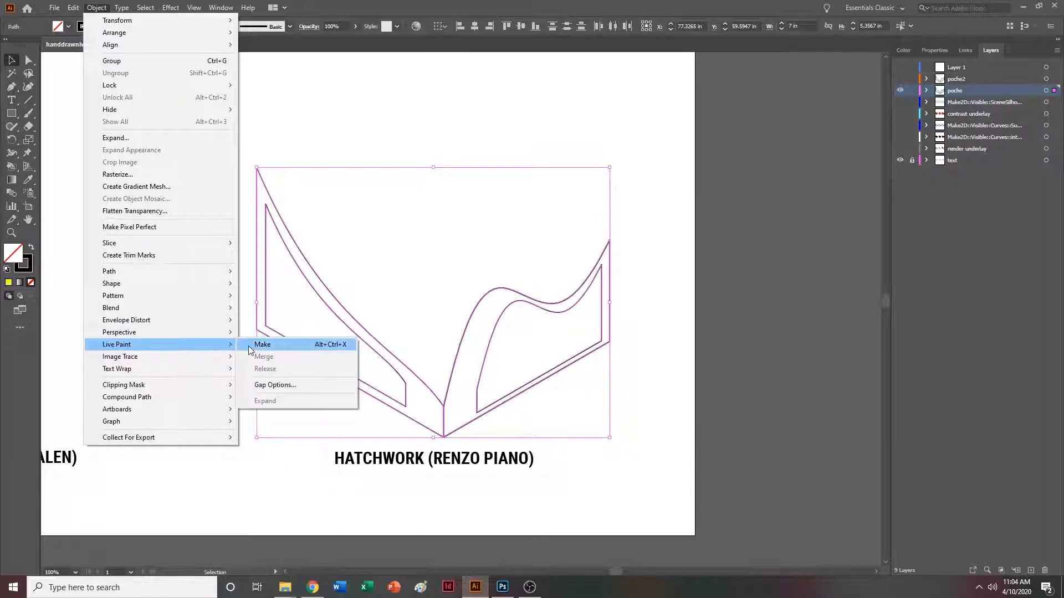
left_click(252, 344)
left_click(139, 199)
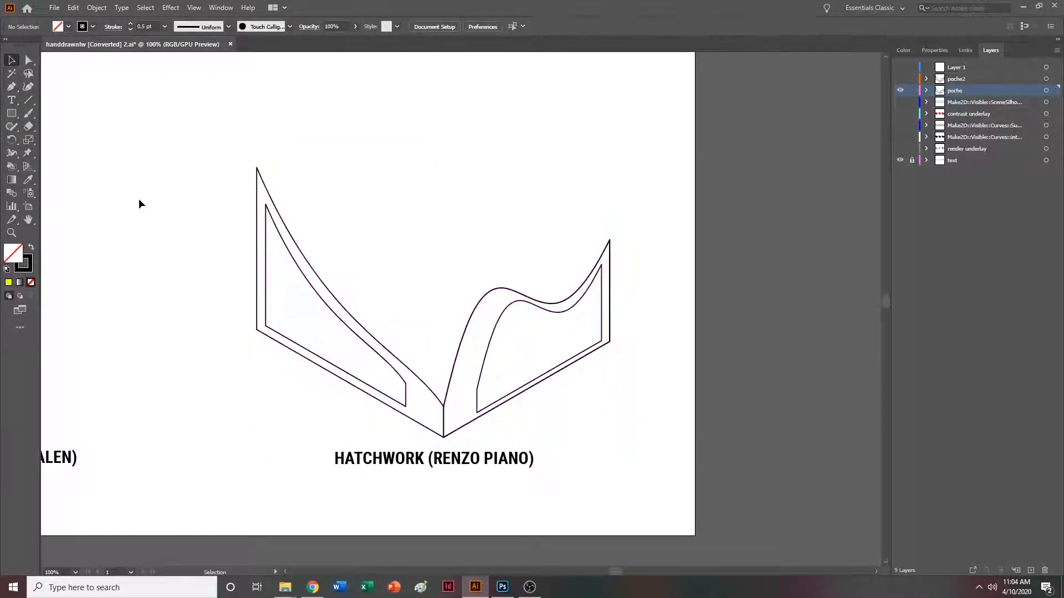
Fill both wall bands around the block's openings with black and no stroke using the Live Paint Bucket.
key("k")
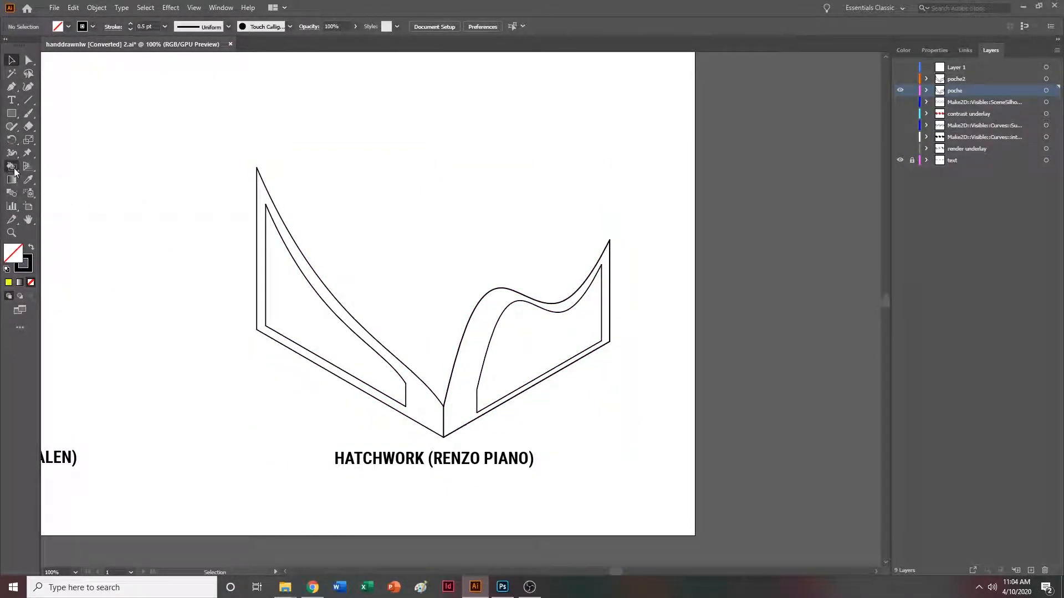
left_click(30, 248)
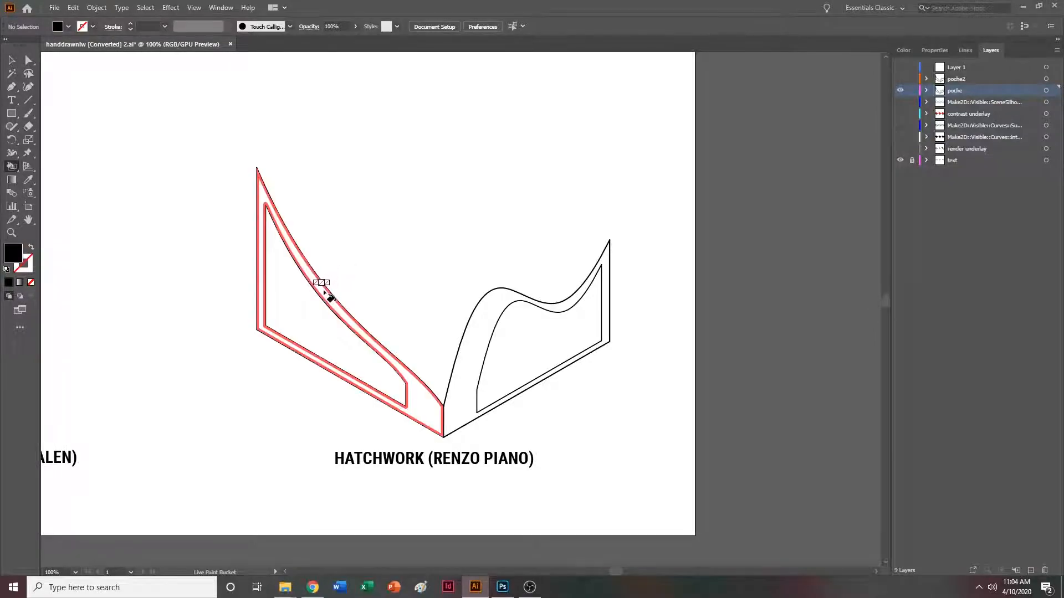
left_click(325, 290)
left_click(487, 297)
left_click(12, 59)
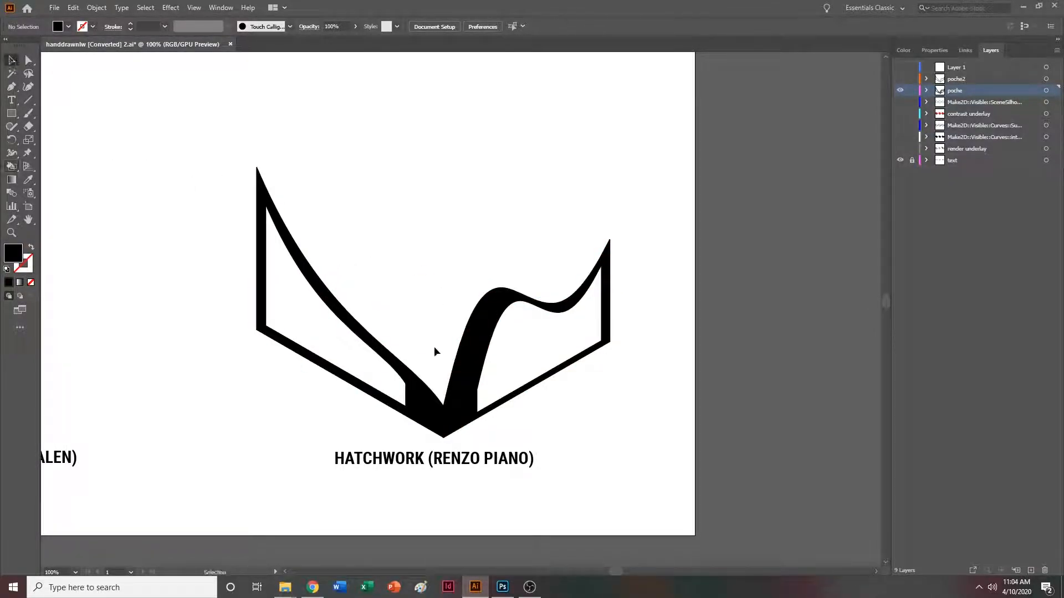
Set the opacity of the filled poche Live Paint group to 50%.
left_click(443, 427)
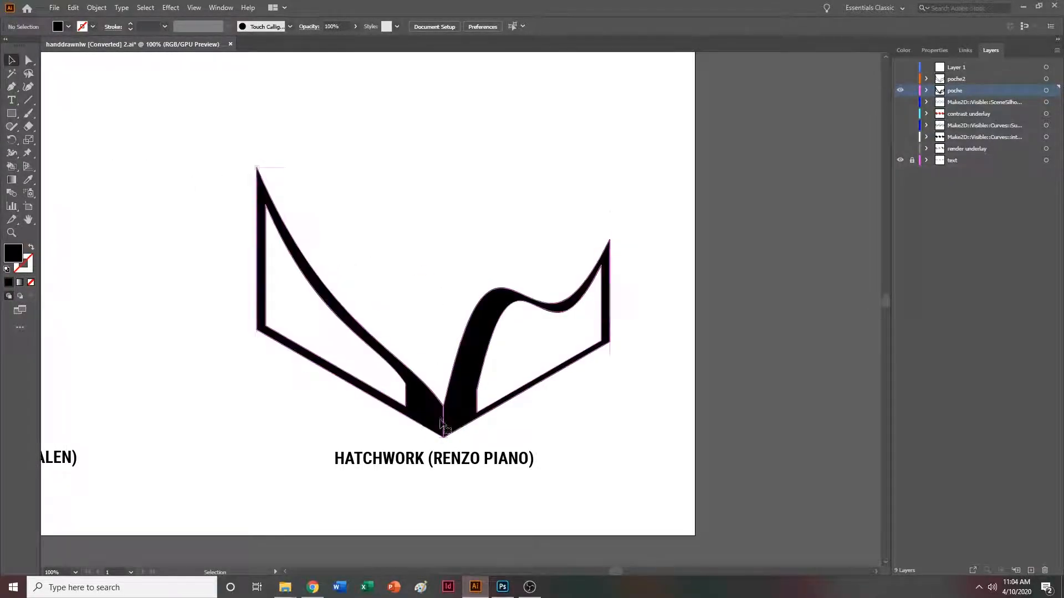
left_click(31, 282)
left_click(31, 282)
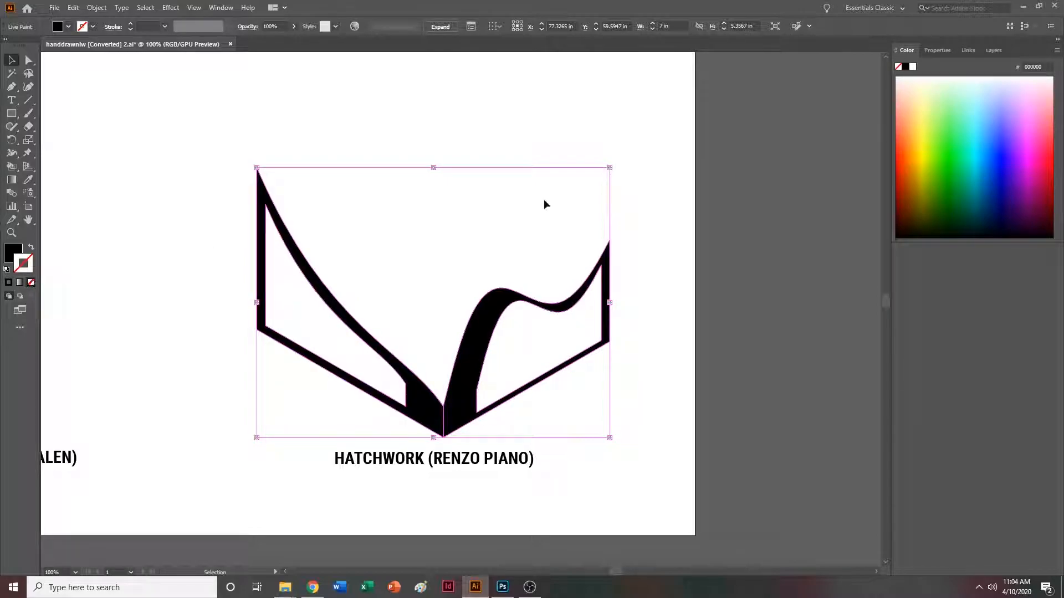
left_click(270, 26)
type("50")
key("Return")
left_click(625, 236)
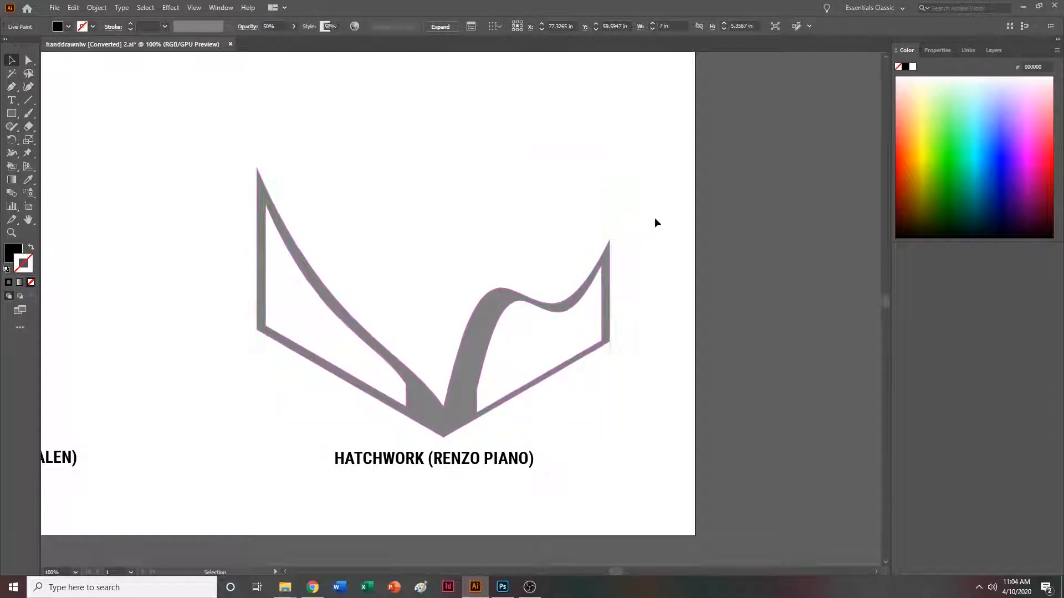
Hide the poche layer, show poche2, and make all of its block linework a Live Paint group.
left_click(994, 49)
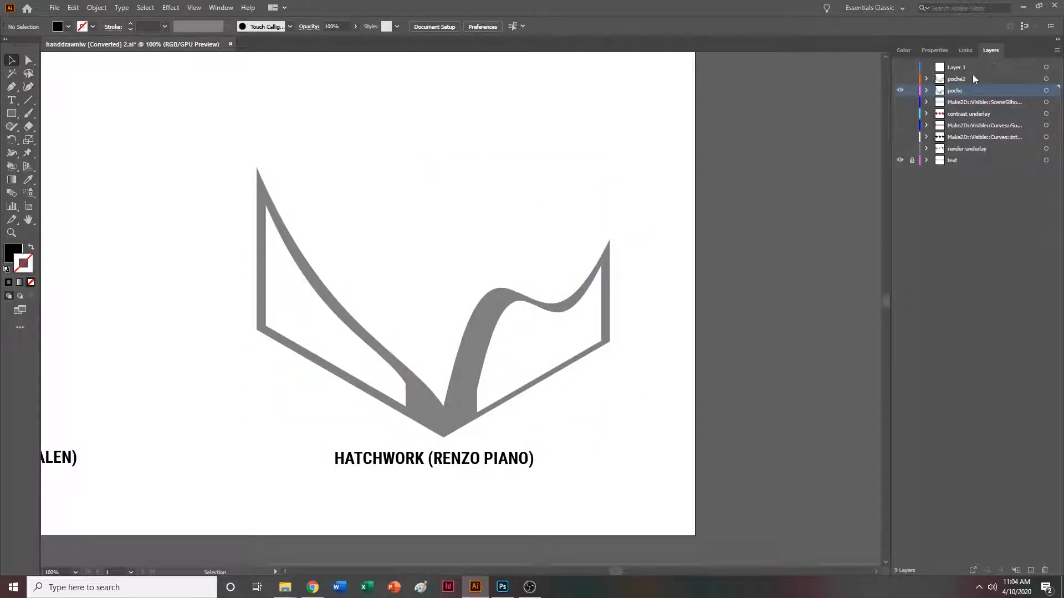
left_click(900, 90)
left_click(900, 79)
left_click_drag(207, 138, 696, 446)
left_click(96, 7)
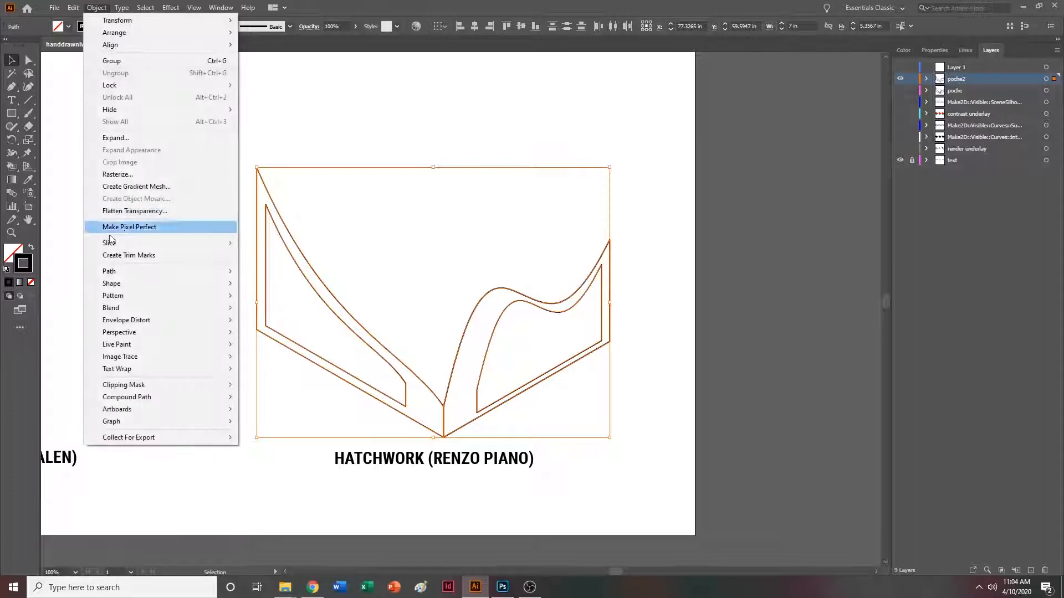
mouse_move(144, 344)
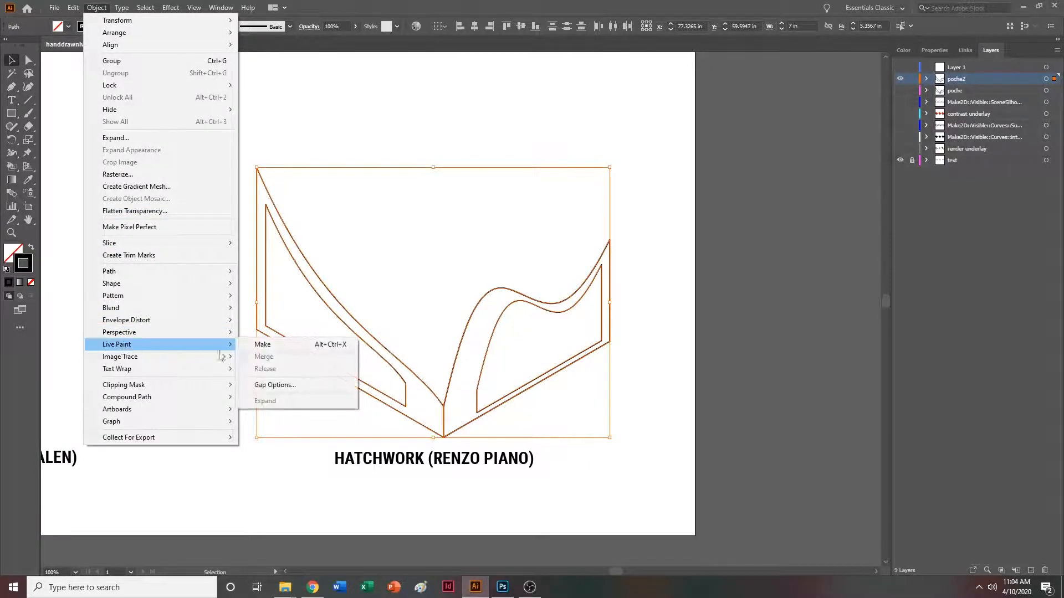
left_click(284, 348)
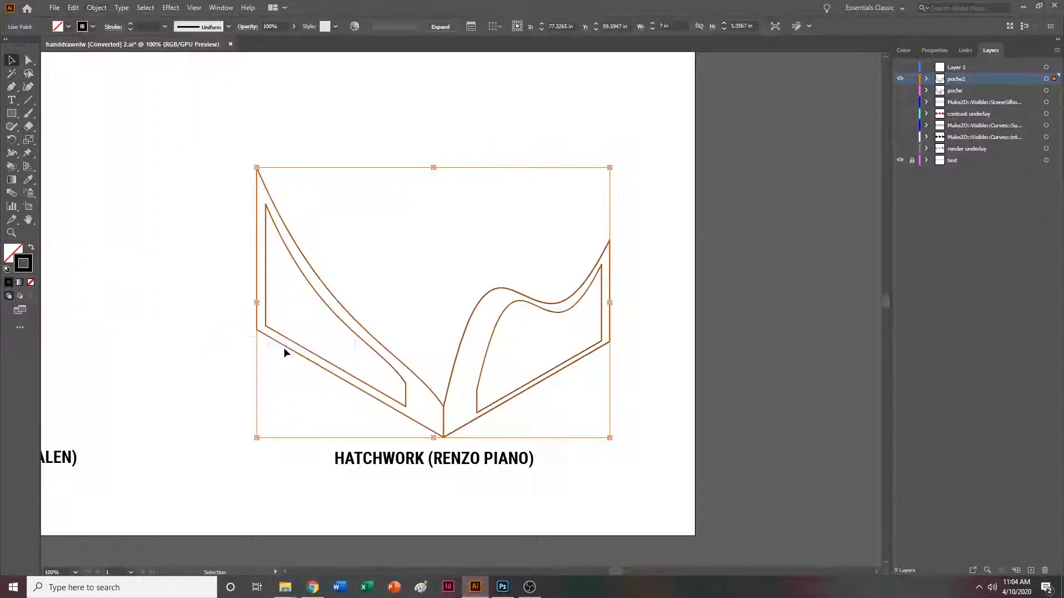
Give the poche2 group a black fill with no stroke, and clear the fill from its two inner openings with the Live Paint Bucket.
left_click(31, 251)
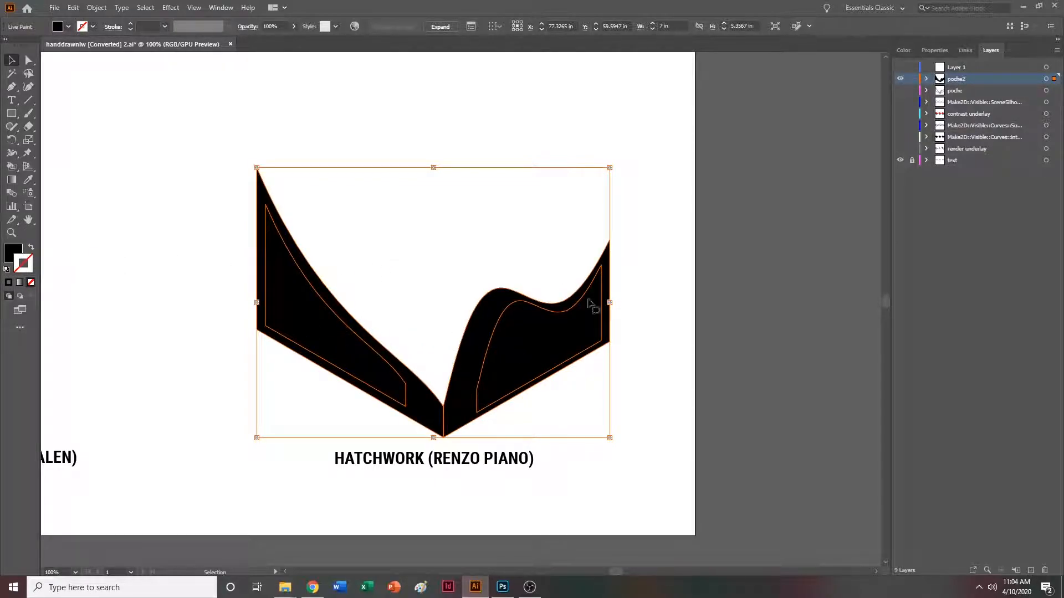
left_click(202, 170)
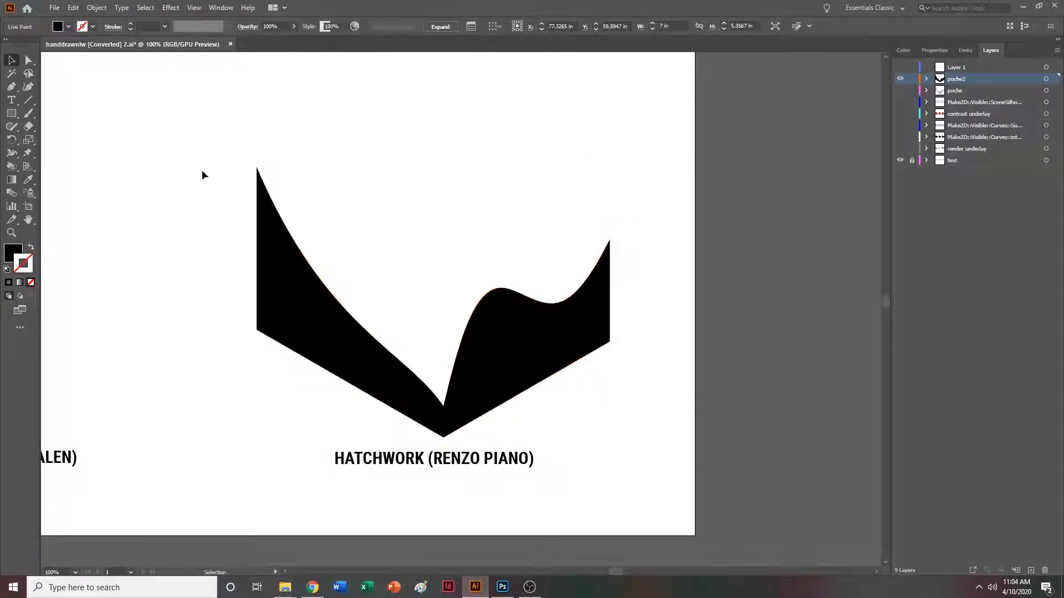
left_click(12, 167)
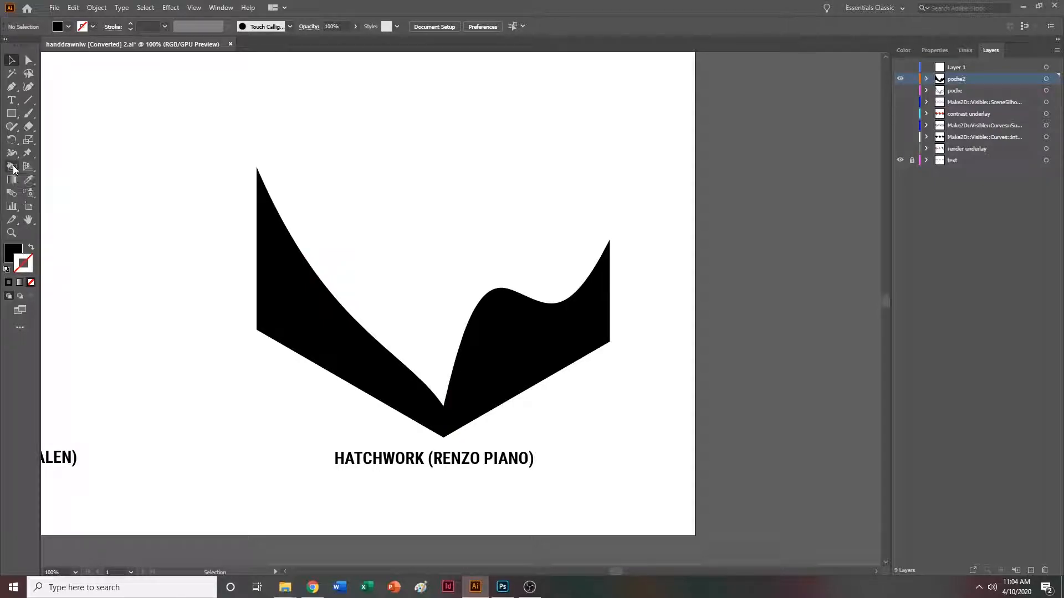
left_click(33, 249)
left_click(280, 289)
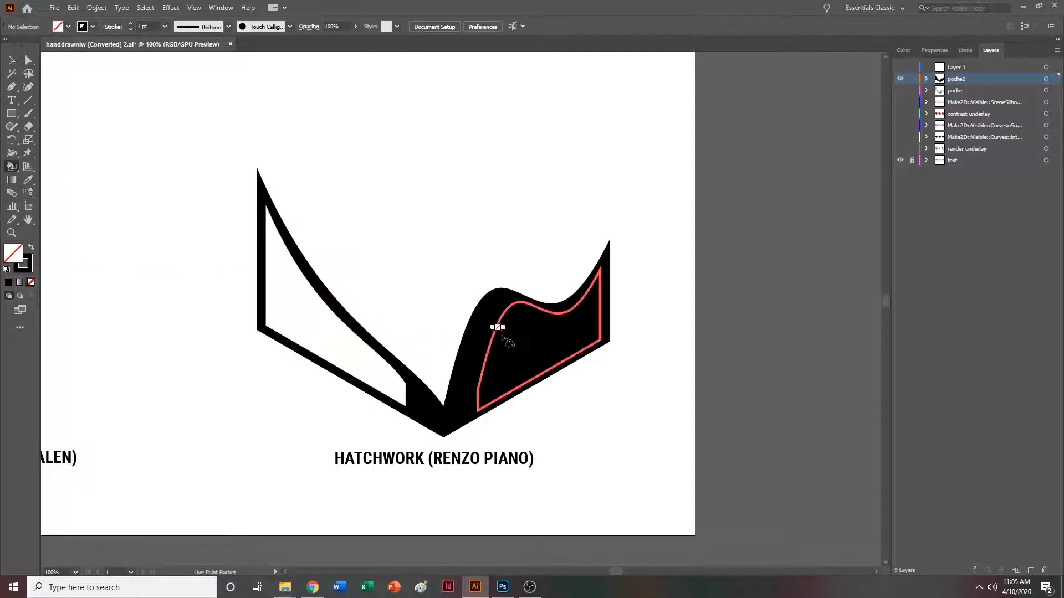
left_click(502, 334)
left_click(12, 60)
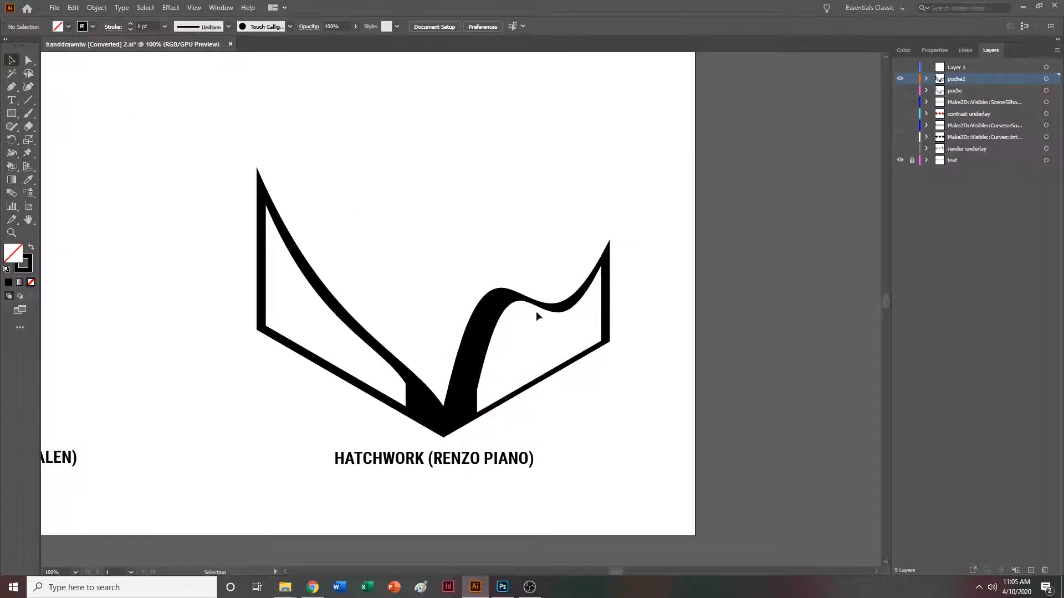
Move the poche2 shape partly off the artboard to check its openings for transparency, and undo the move.
scroll(430, 287, "down", 1)
scroll(430, 287, "right", 10)
scroll(430, 287, "right", 5)
left_click_drag(292, 293, 596, 294)
left_click(632, 339)
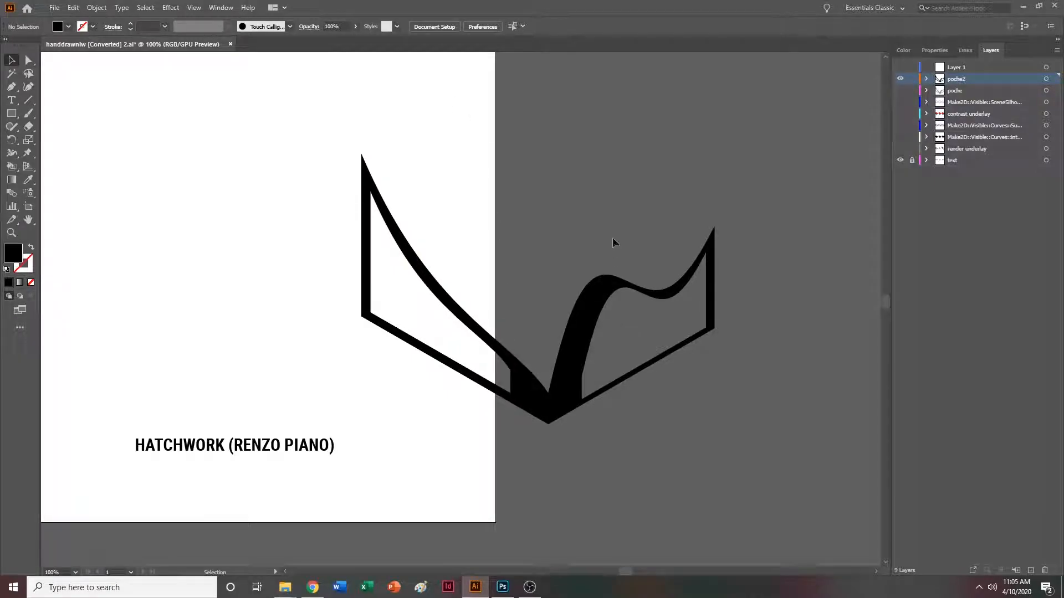
key("ctrl+z")
left_click(581, 319)
scroll(625, 311, "left", 5)
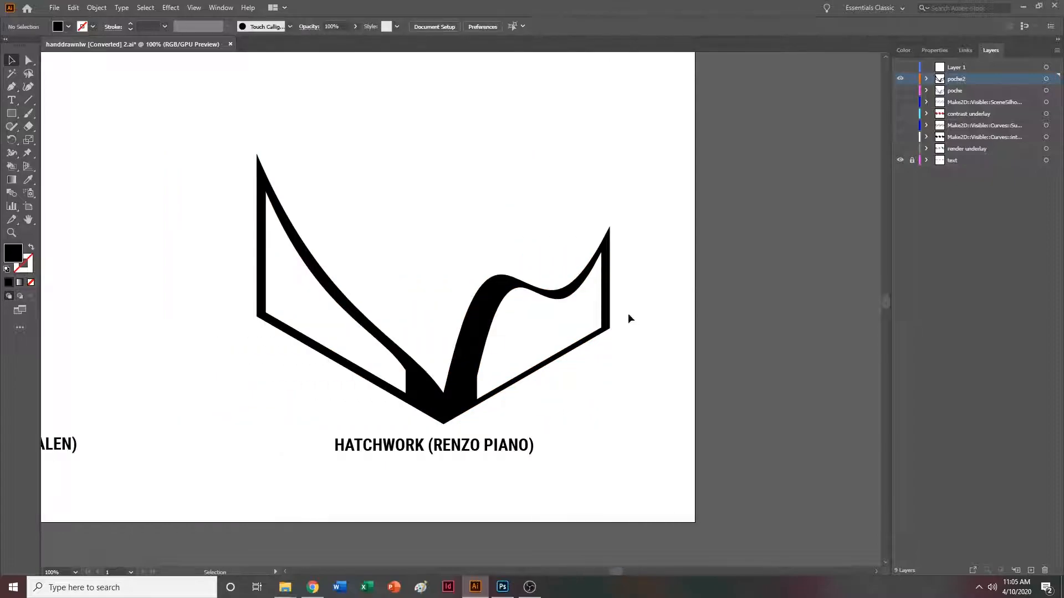
scroll(629, 318, "up", 2)
Set the opacity of the poche2 Live Paint group to 50%.
left_click(486, 395)
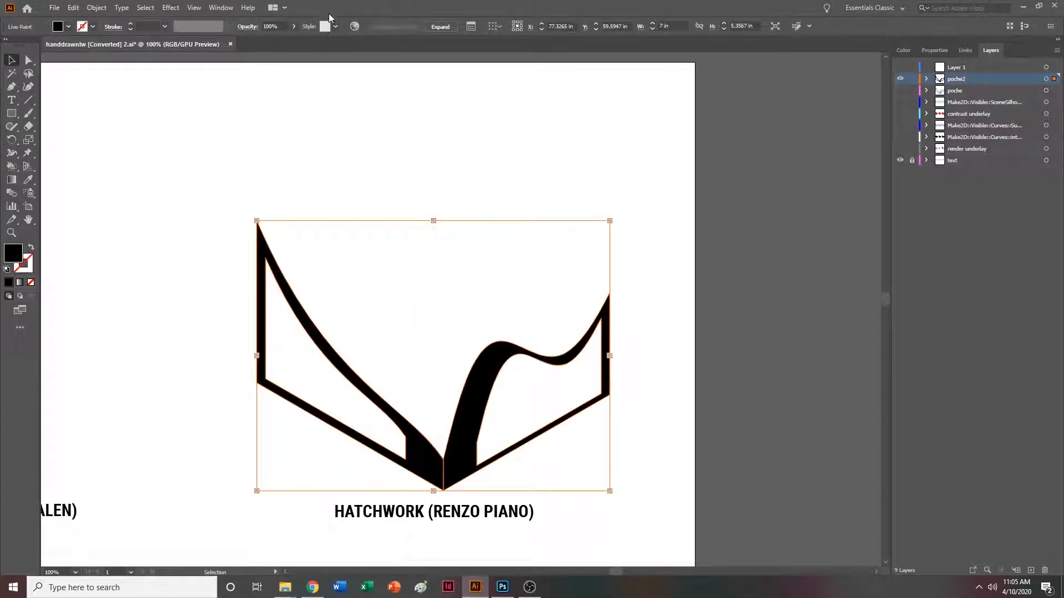
left_click(276, 26)
type("50")
key("Return")
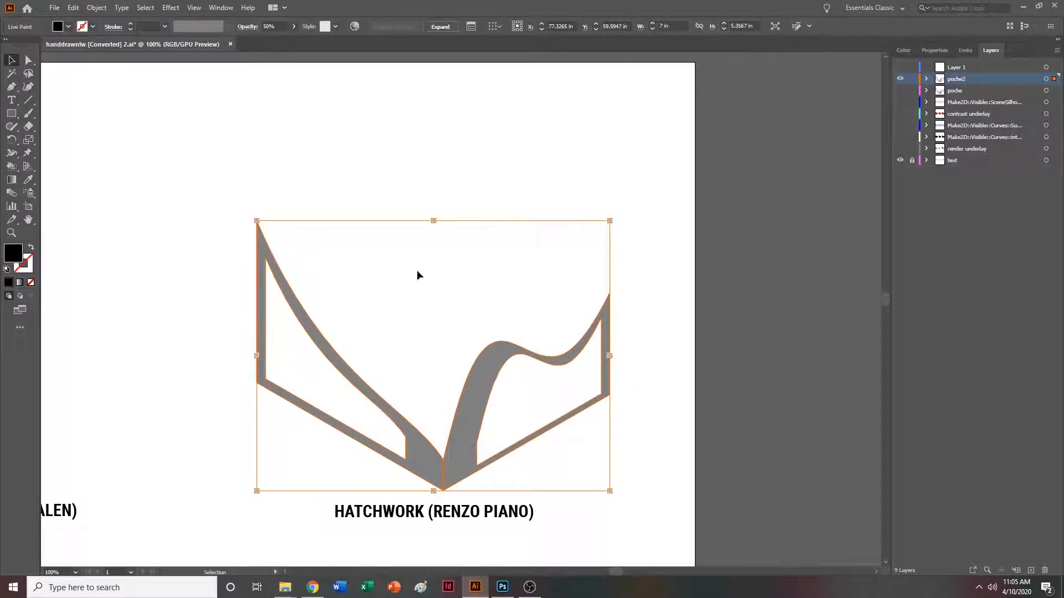
Show the poche layer and offset the poche2 shape slightly up and to the left, about 0.01 in horizontally and 0.02 in vertically.
key("ctrl+equal")
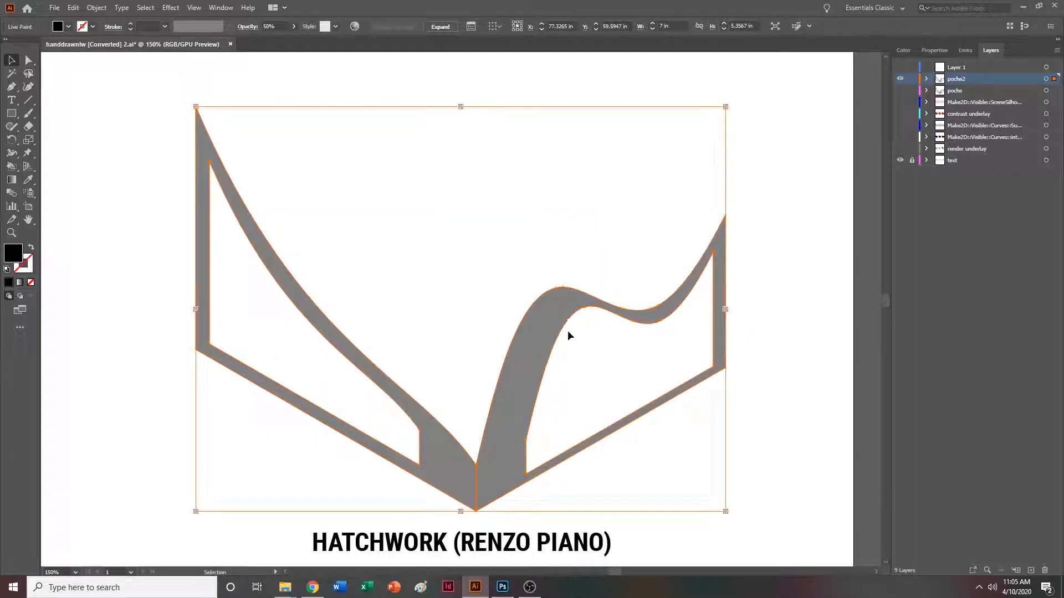
left_click_drag(556, 321, 553, 318)
left_click(899, 90)
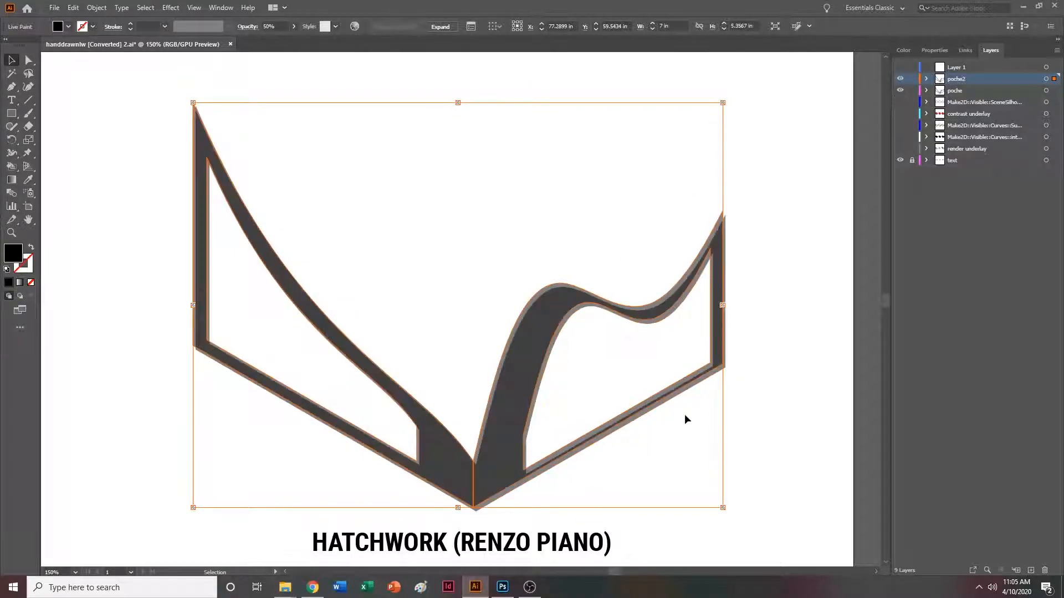
key("Right")
key("Right")
key("Down")
key("Down")
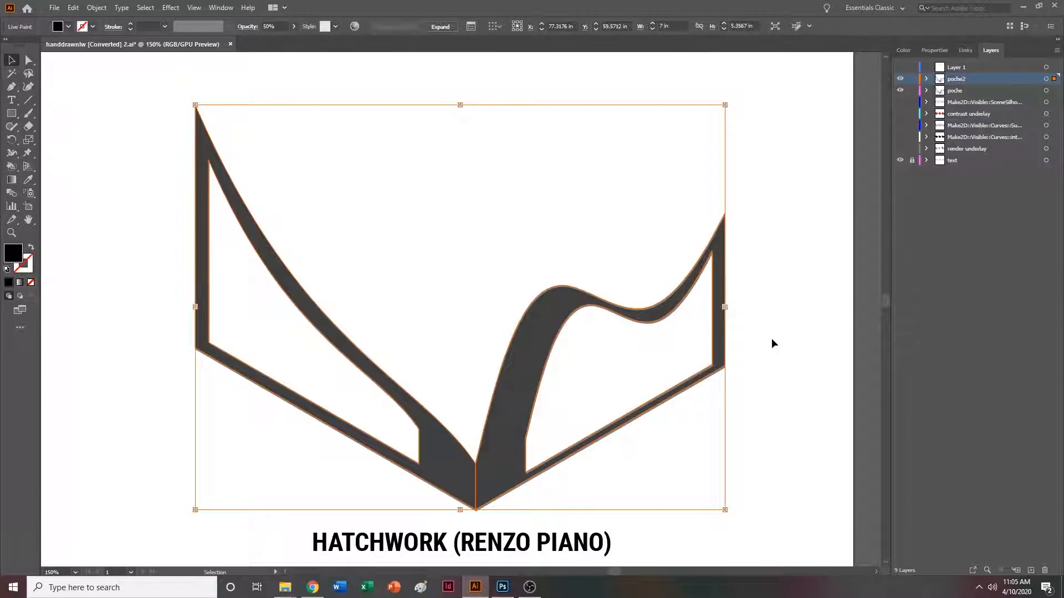
Give the poche2 Live Paint group a 3 pt black stroke.
left_click(771, 344)
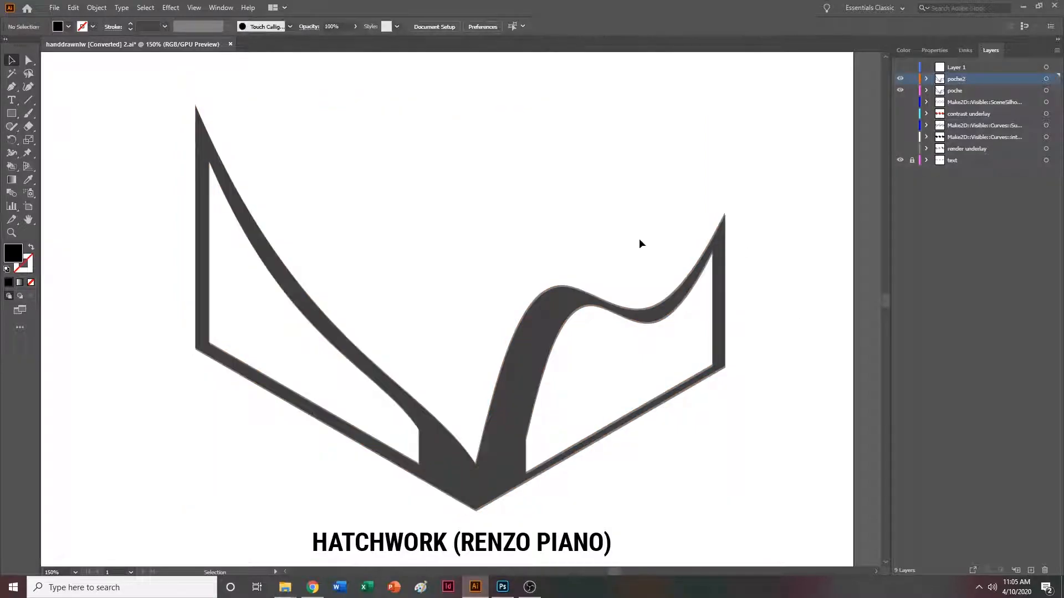
left_click(519, 438)
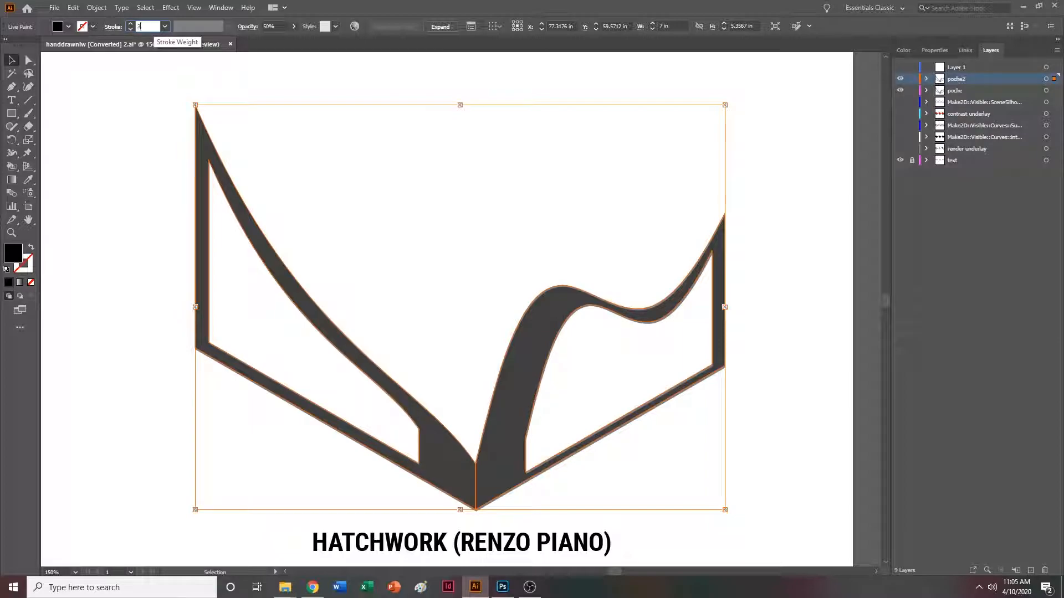
key("Return")
left_click(545, 203)
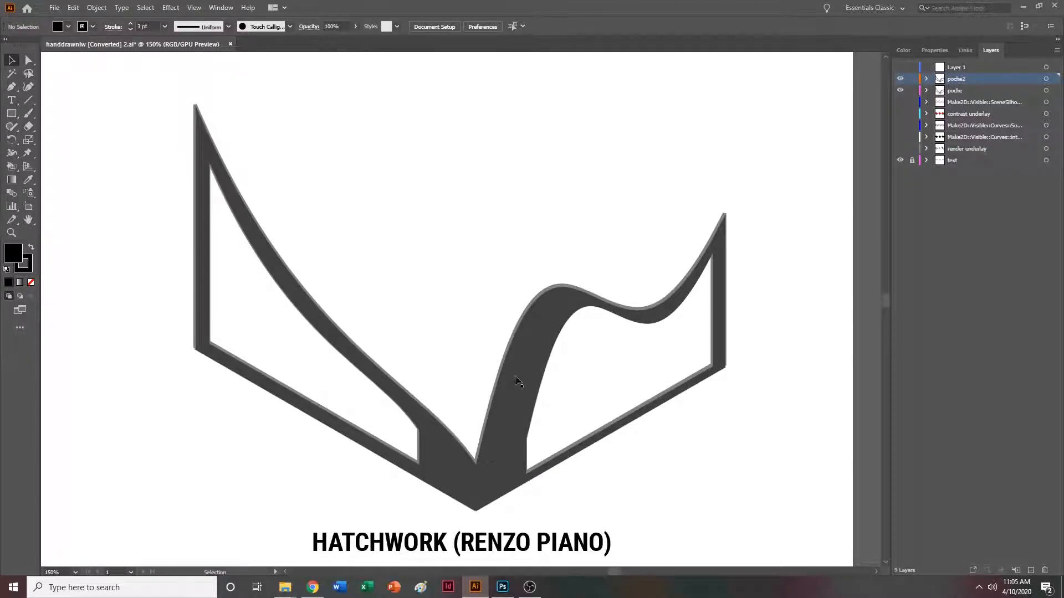
Show all the hidden layers except the contrast underlay, and fit the whole artboard with the three blocks in view.
left_click_drag(900, 67, 899, 163)
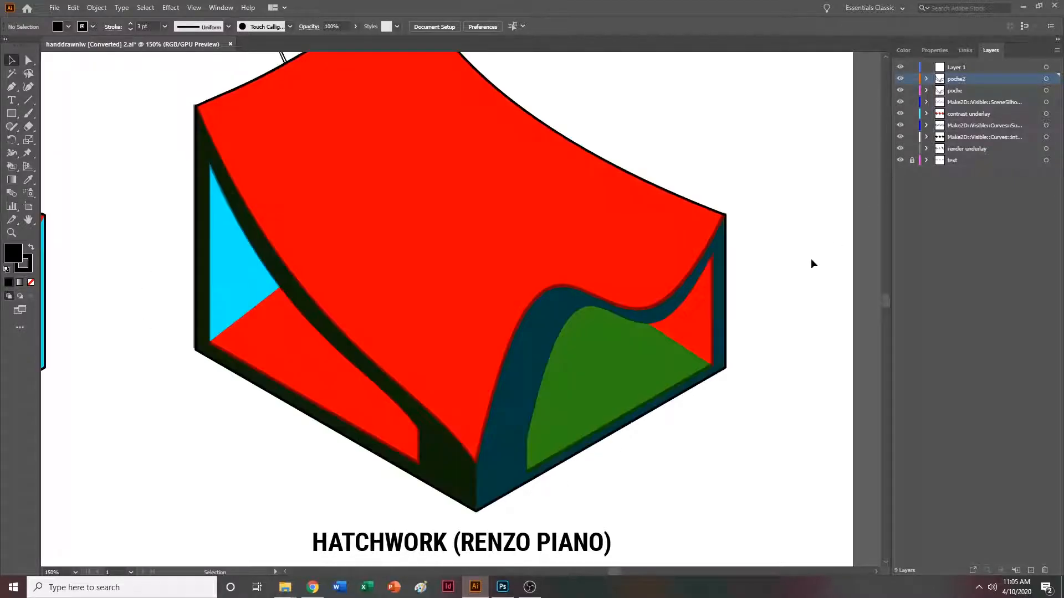
left_click(900, 113)
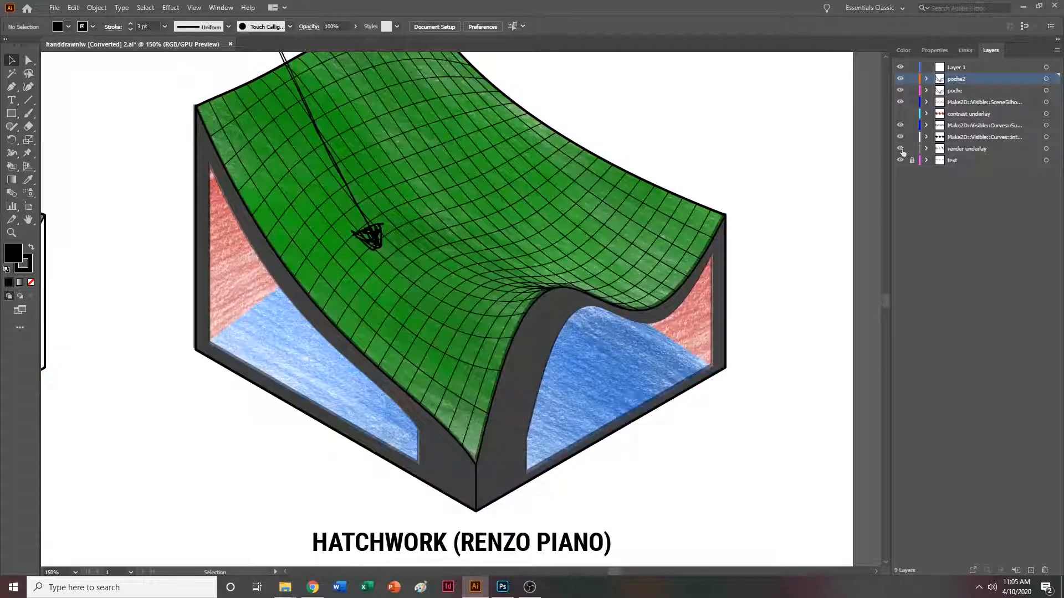
key("ctrl+minus")
key("ctrl+minus")
scroll(823, 182, "left", 6)
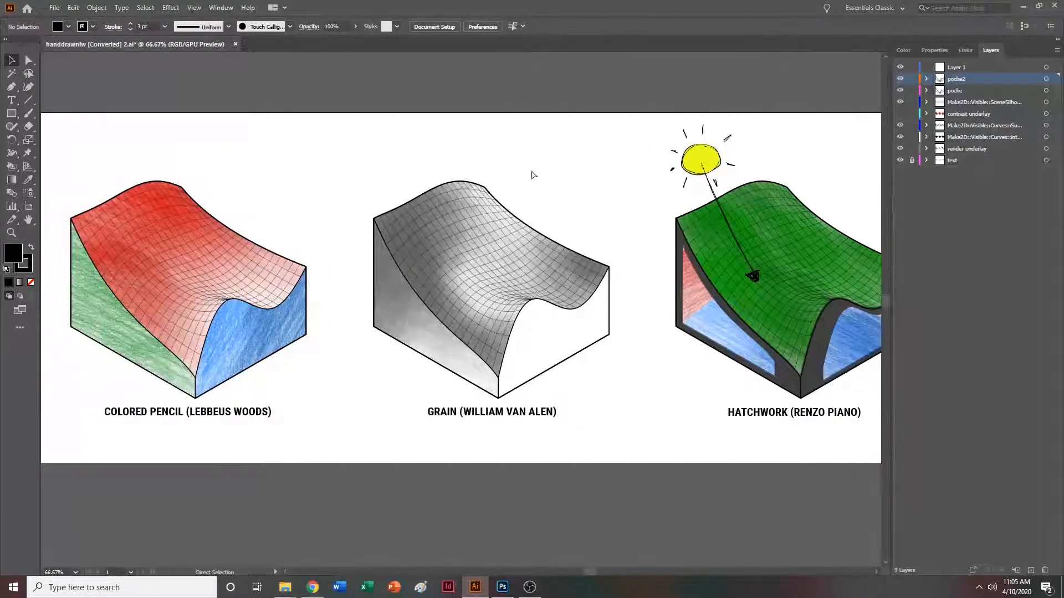
key("ctrl+0")
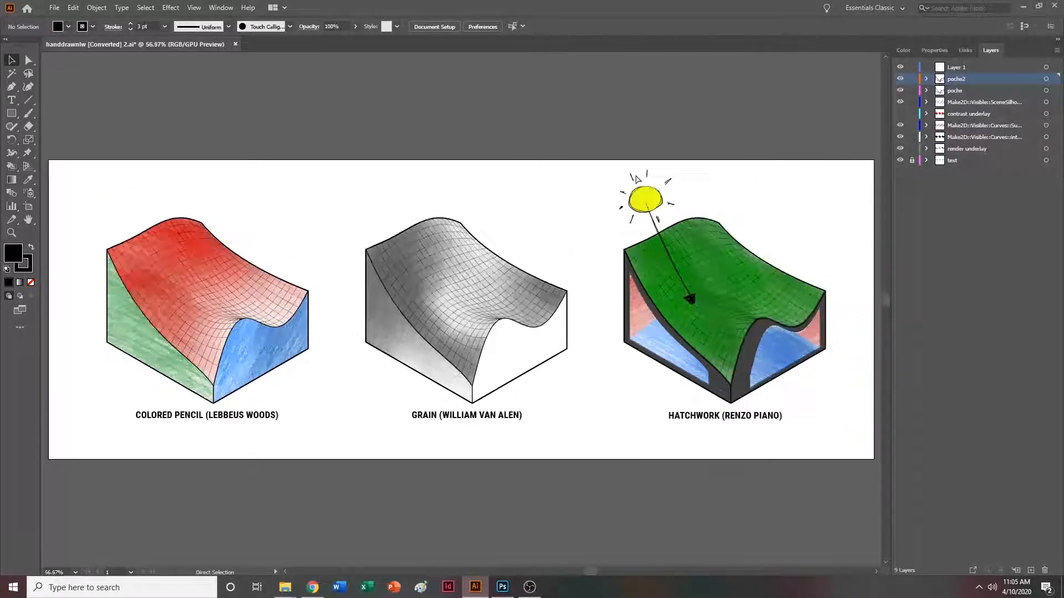